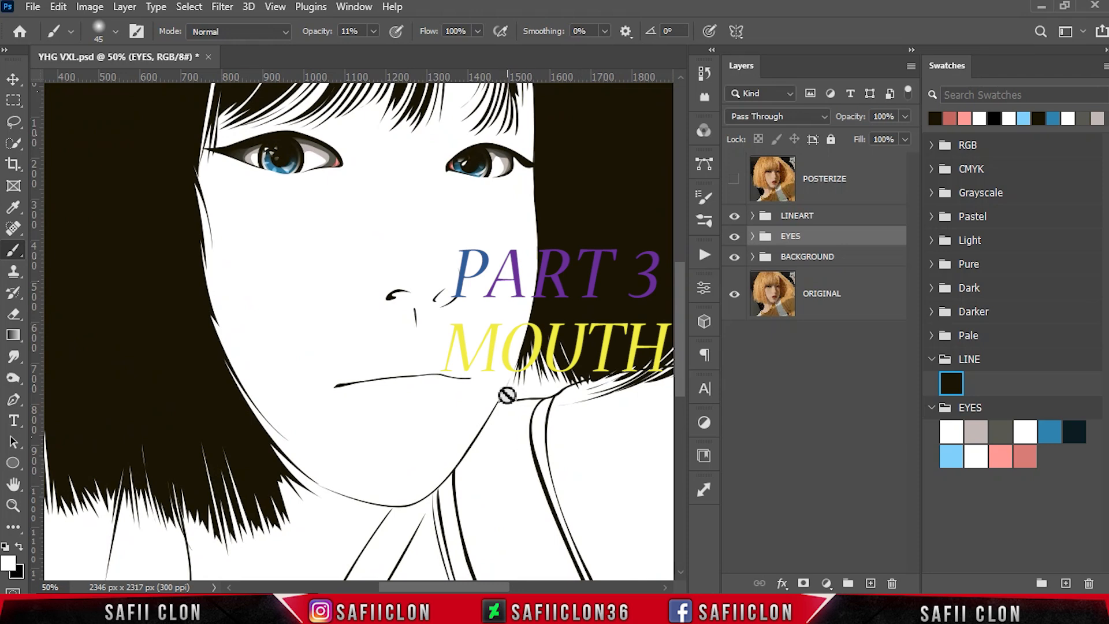
Step: Show the POSTERIZE reference layer and select the BACKGROUND group as the place for new shapes
{"action": "left_click", "coordinate": [734, 182]}
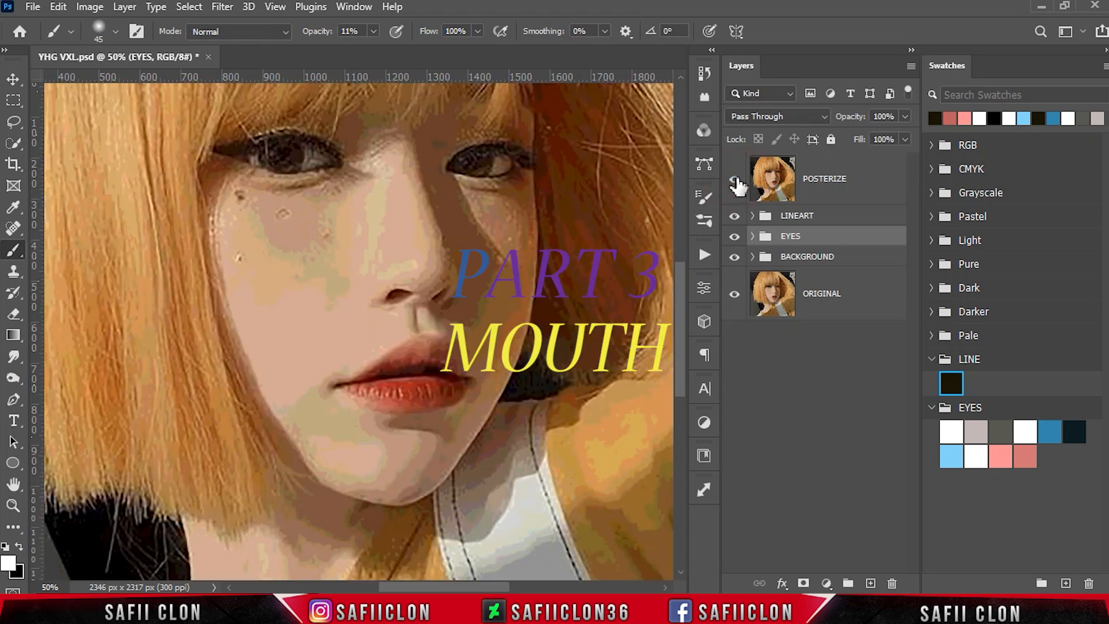
{"action": "left_click", "coordinate": [735, 181]}
{"action": "left_click", "coordinate": [734, 181]}
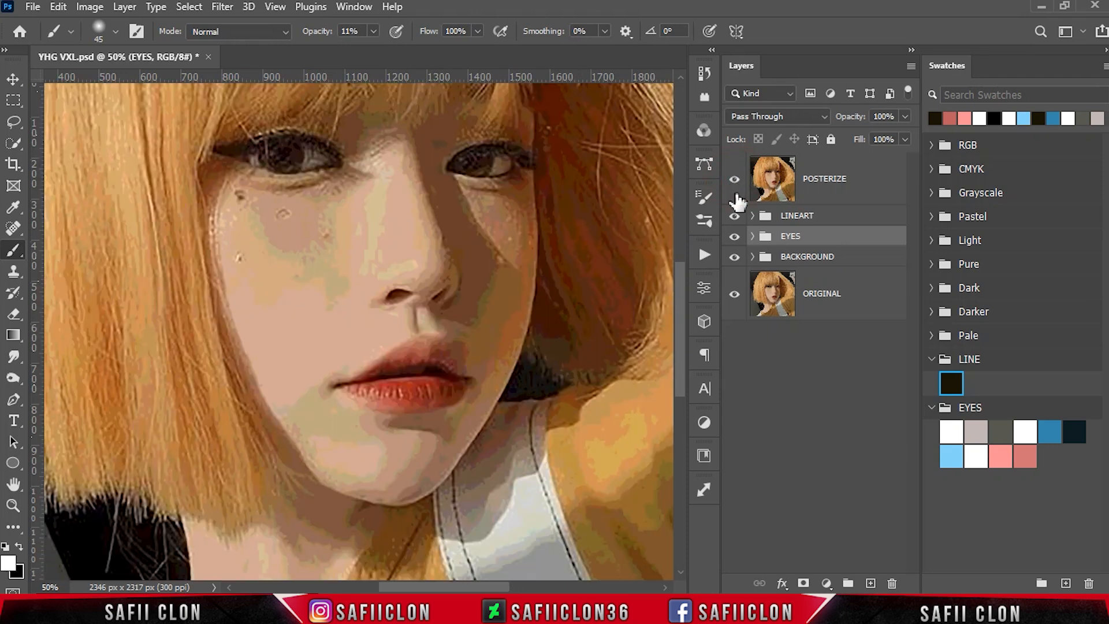
{"action": "left_click", "coordinate": [831, 265]}
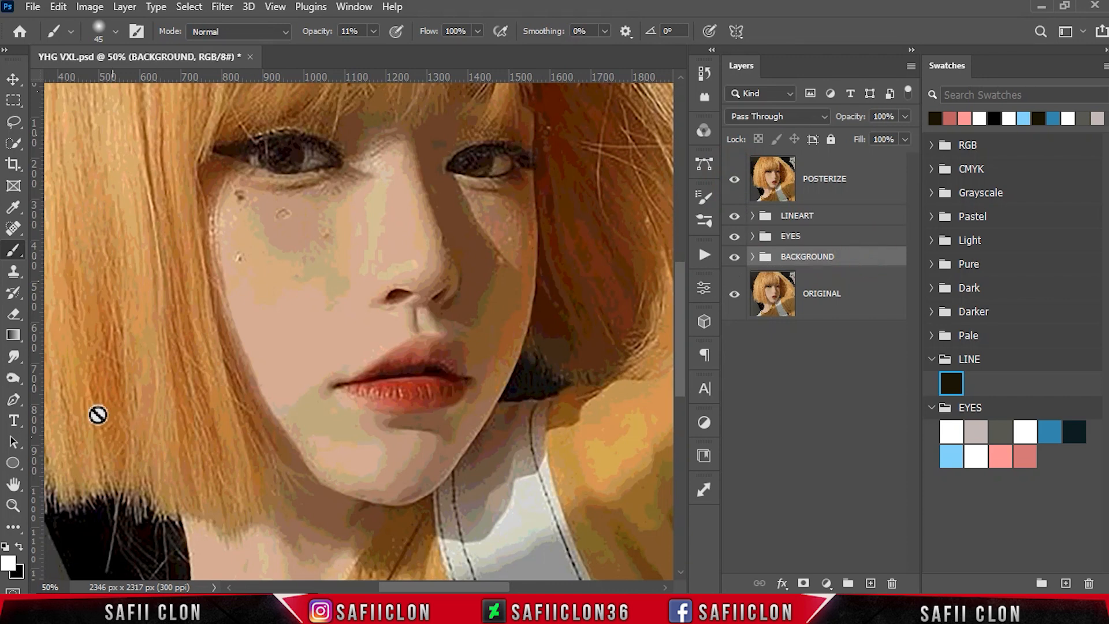
Step: Activate the Pen tool in Shape mode with the New Layer path operation
{"action": "left_click", "coordinate": [13, 399]}
{"action": "left_click", "coordinate": [75, 401]}
{"action": "left_click", "coordinate": [115, 30]}
{"action": "left_click", "coordinate": [140, 46]}
{"action": "left_click", "coordinate": [508, 31]}
{"action": "left_click", "coordinate": [523, 54]}
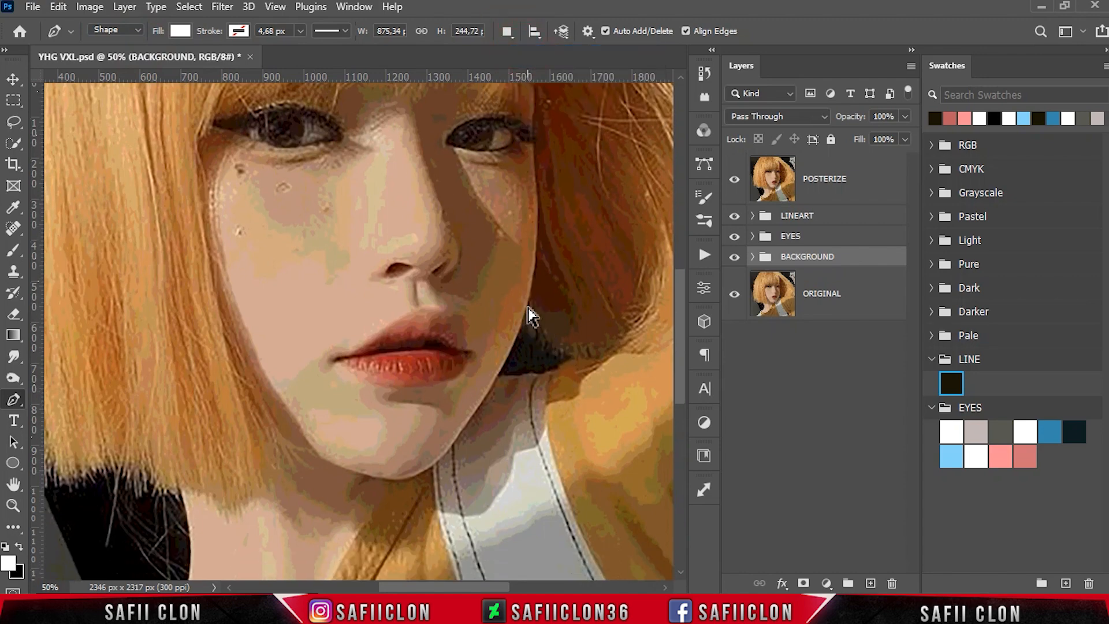
Step: Trace the lower edge of the lower lip from the left mouth corner to the right one with the Pen tool
{"action": "key", "text": "ctrl+plus"}
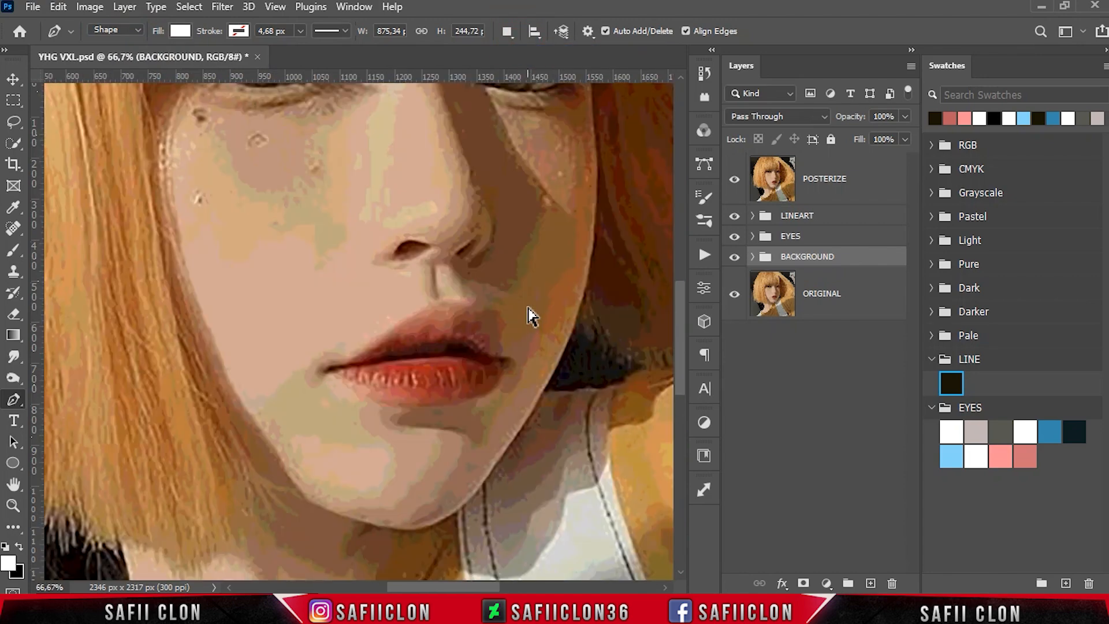
{"action": "key", "text": "ctrl+plus"}
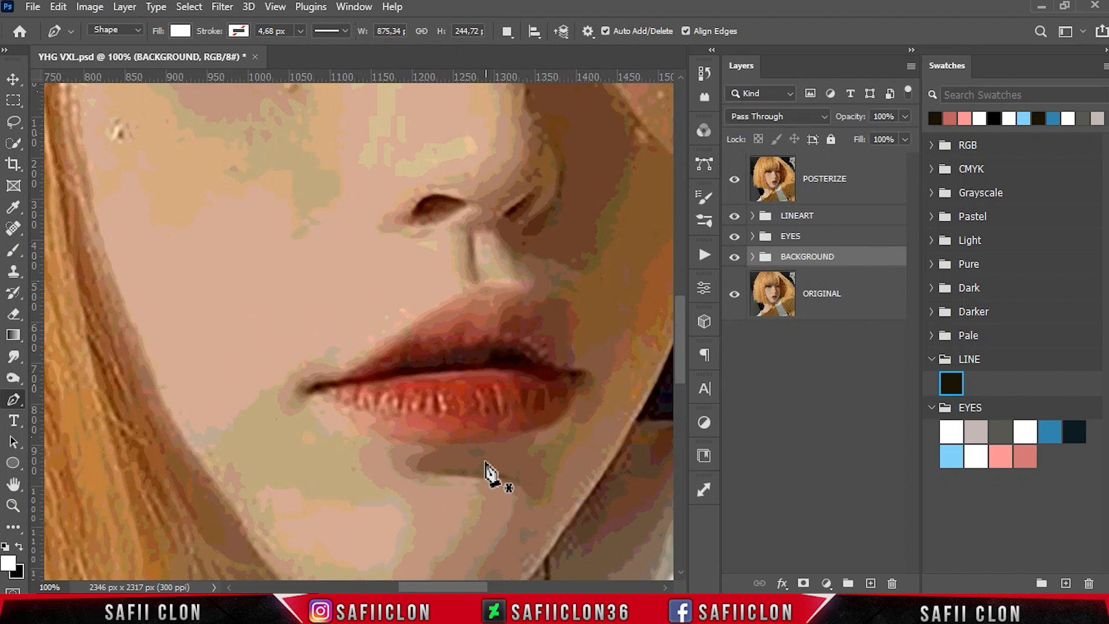
{"action": "left_click_drag", "start_coordinate": [450, 587], "coordinate": [465, 587]}
{"action": "left_click", "coordinate": [735, 179]}
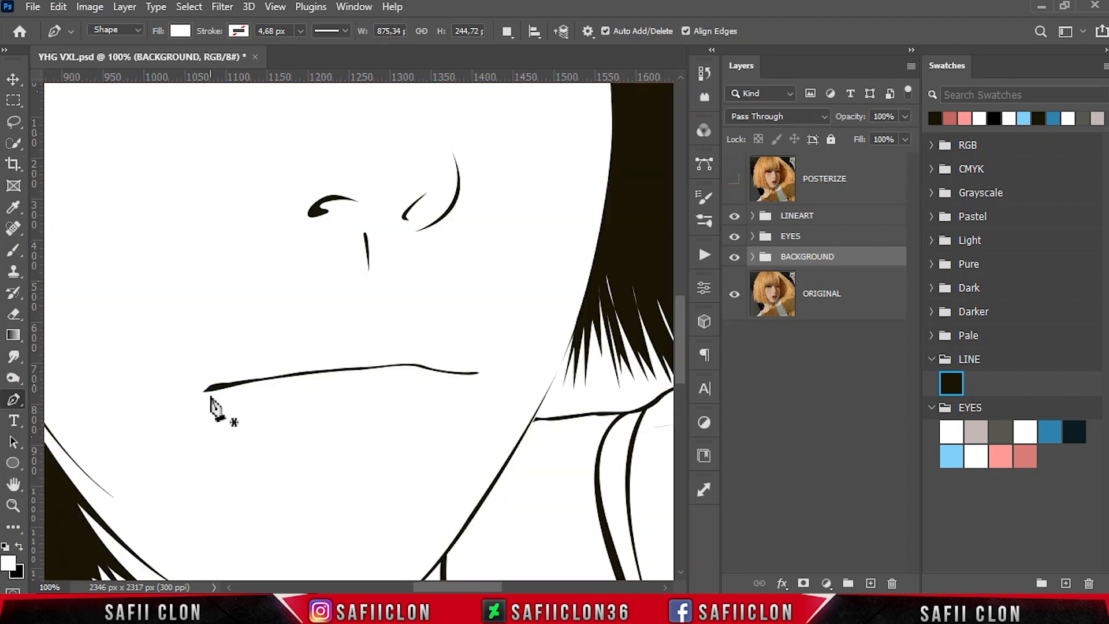
{"action": "left_click", "coordinate": [209, 392]}
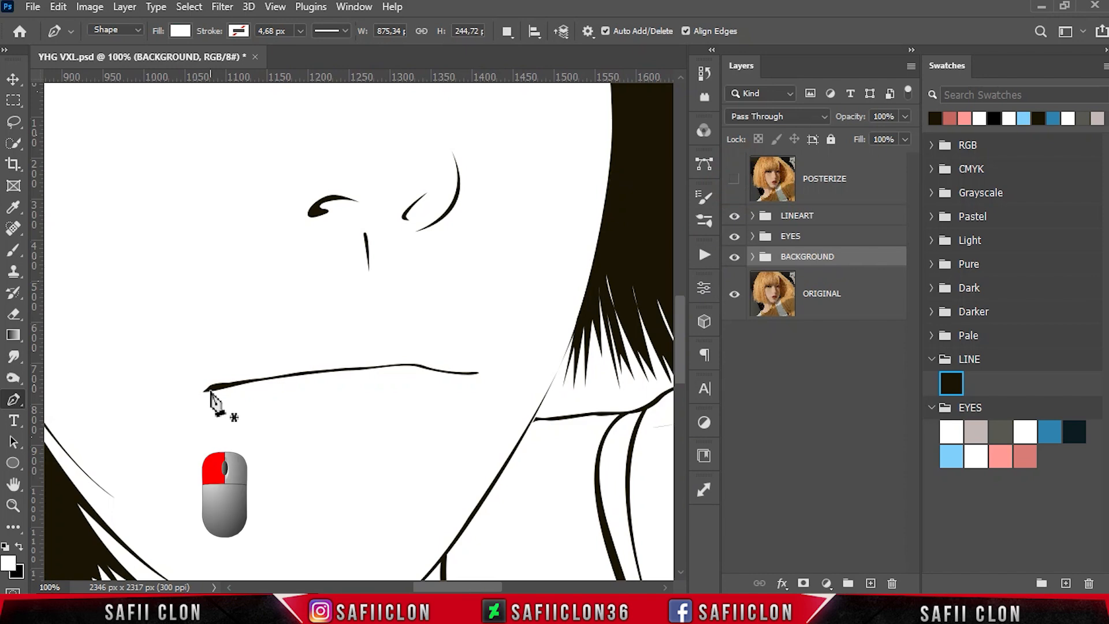
{"action": "left_click", "coordinate": [734, 179]}
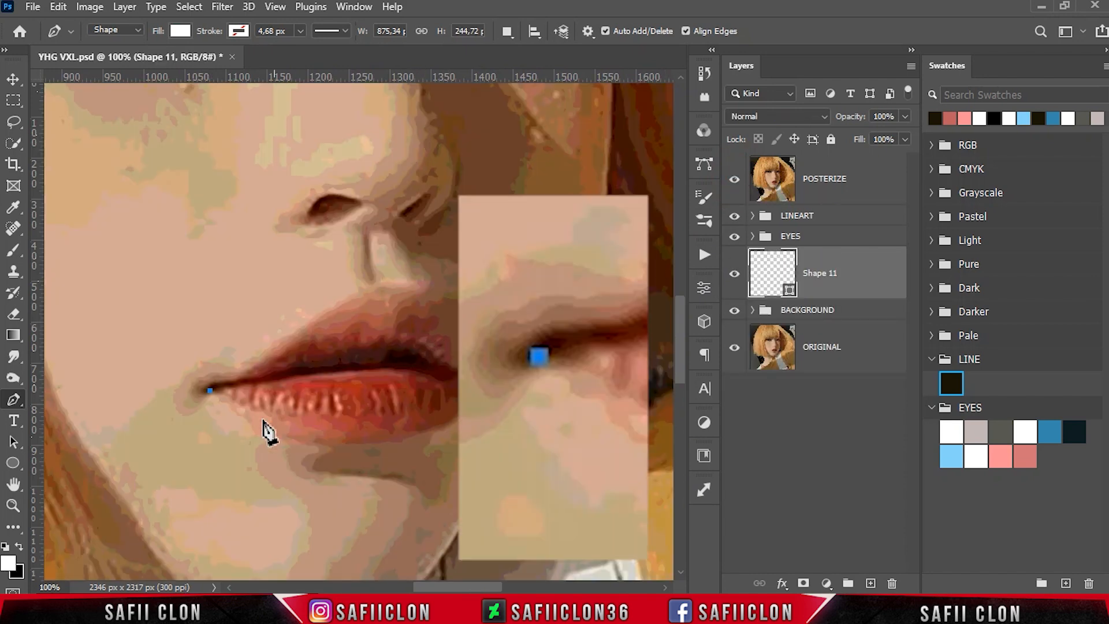
{"action": "left_click", "coordinate": [206, 392], "text": "ctrl"}
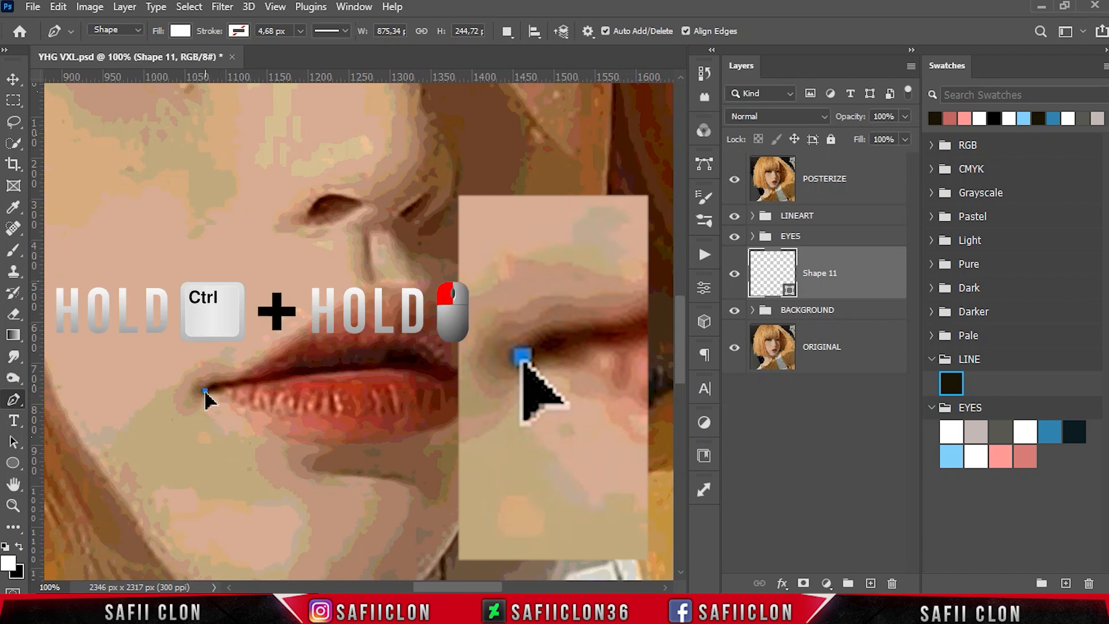
{"action": "left_click_drag", "start_coordinate": [205, 393], "coordinate": [225, 400]}
{"action": "left_click_drag", "start_coordinate": [340, 443], "coordinate": [409, 438]}
{"action": "left_click_drag", "start_coordinate": [465, 403], "coordinate": [479, 378]}
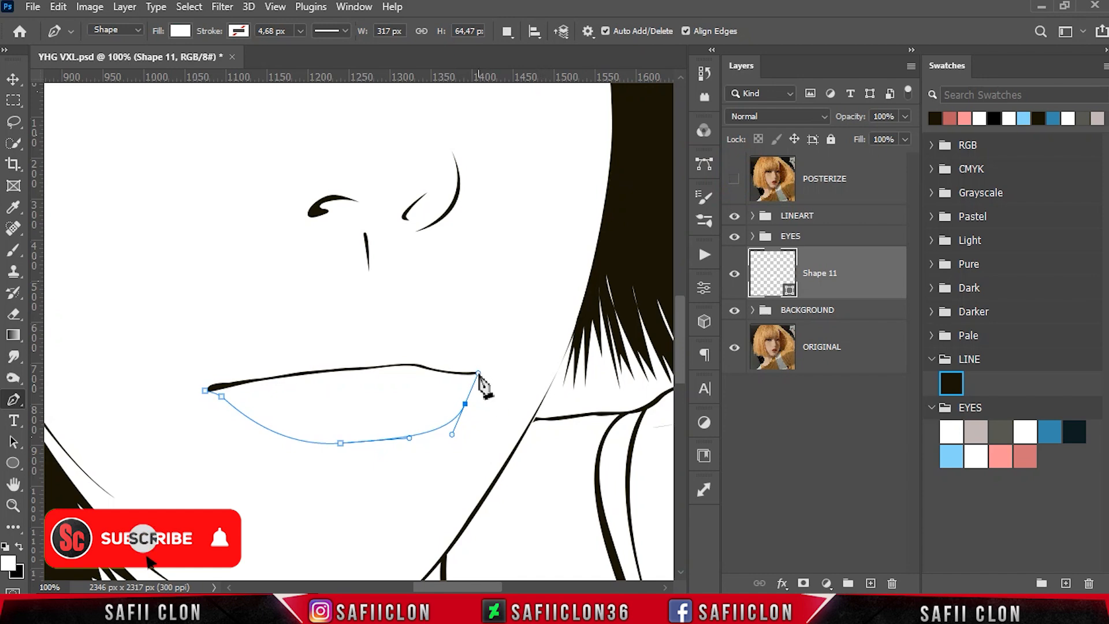
{"action": "left_click_drag", "start_coordinate": [479, 373], "coordinate": [484, 370]}
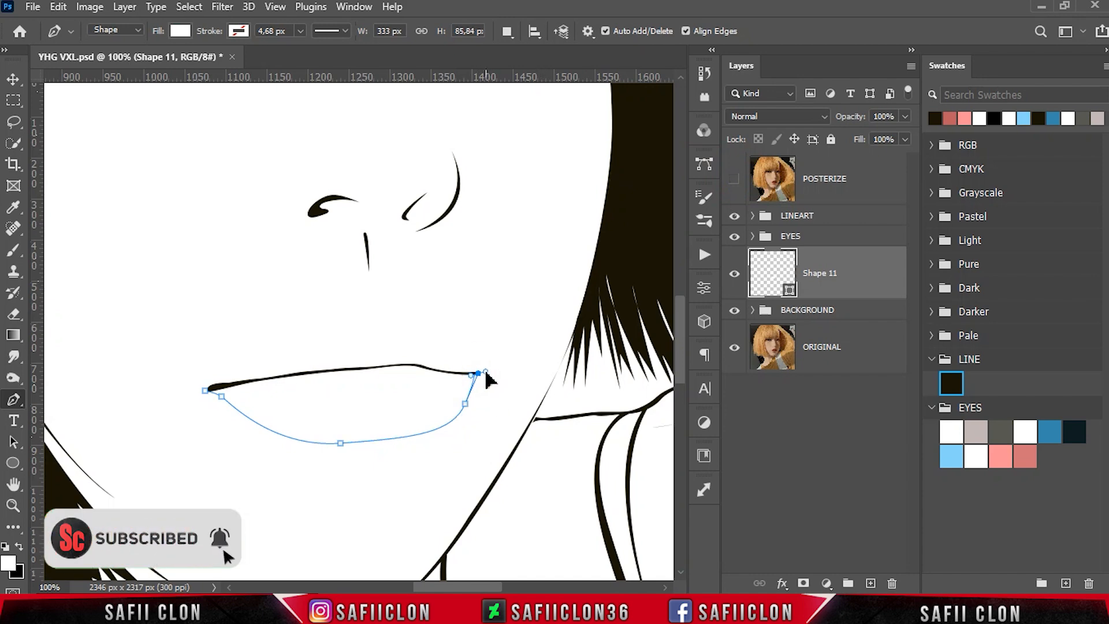
{"action": "left_click", "coordinate": [732, 179]}
{"action": "left_click", "coordinate": [734, 180]}
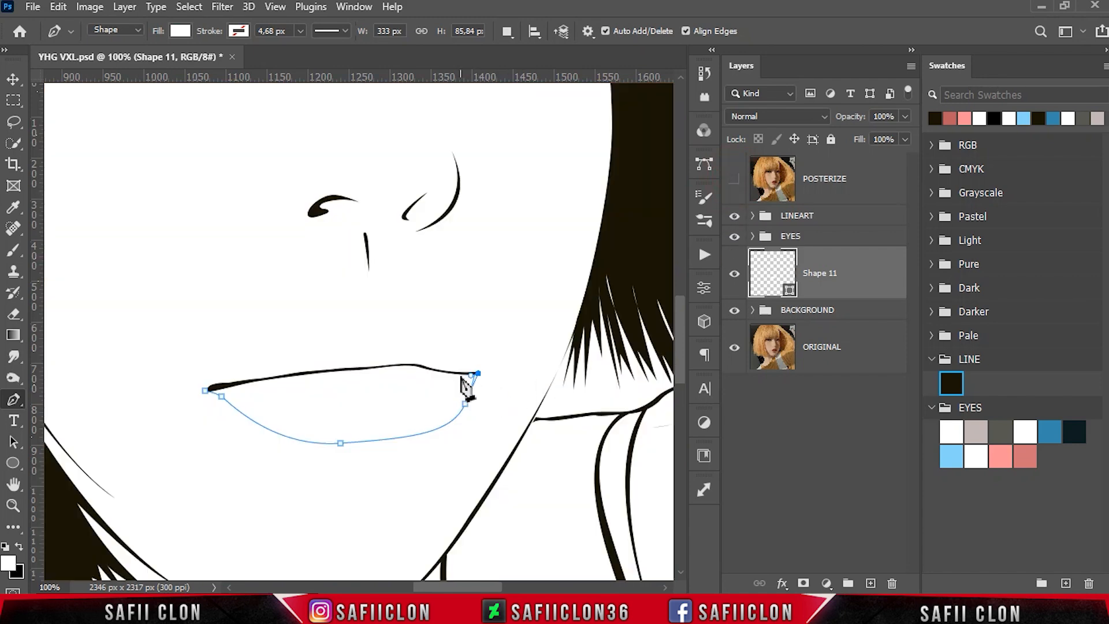
Step: Close the lower lip shape by following the black mouth line back to the left mouth corner
{"action": "left_click", "coordinate": [457, 372]}
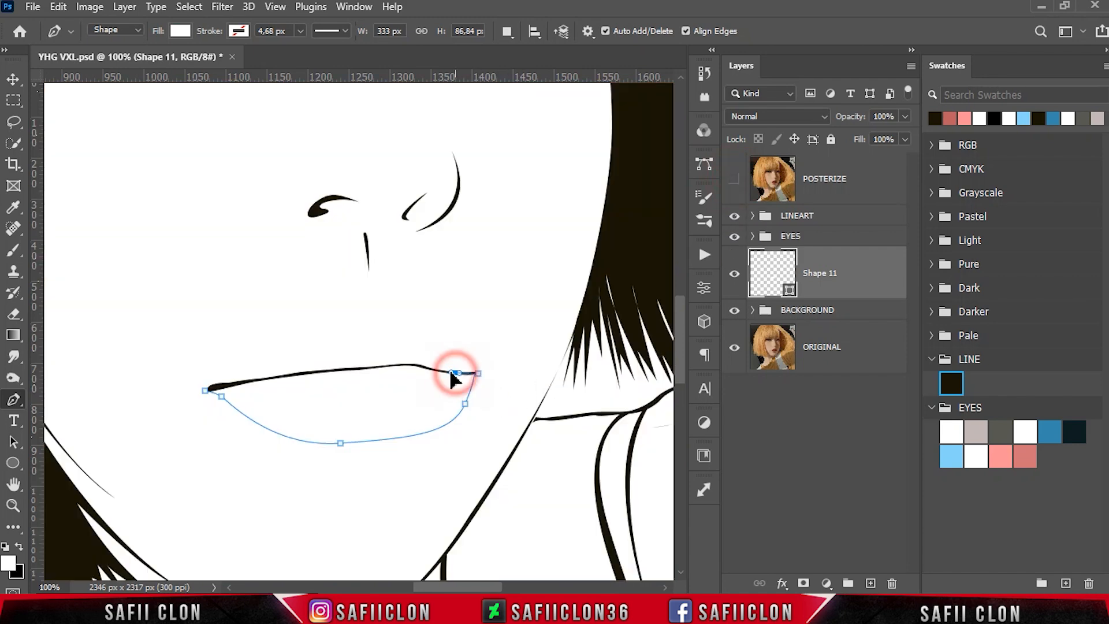
{"action": "left_click", "coordinate": [421, 368]}
{"action": "left_click_drag", "start_coordinate": [365, 368], "coordinate": [350, 369]}
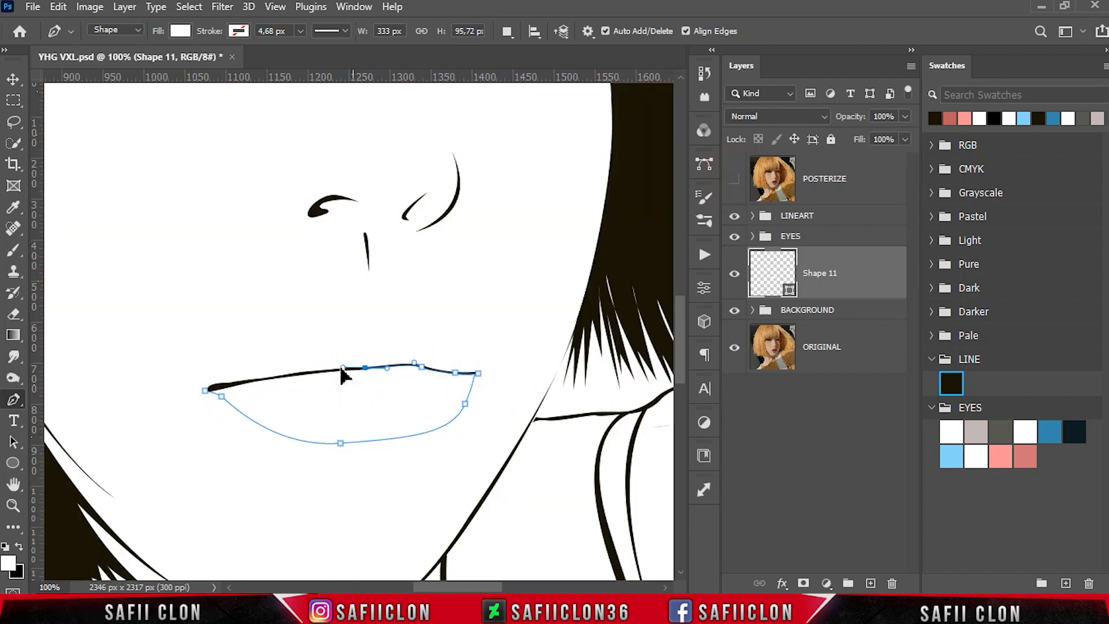
{"action": "left_click", "coordinate": [288, 375]}
{"action": "left_click", "coordinate": [223, 387]}
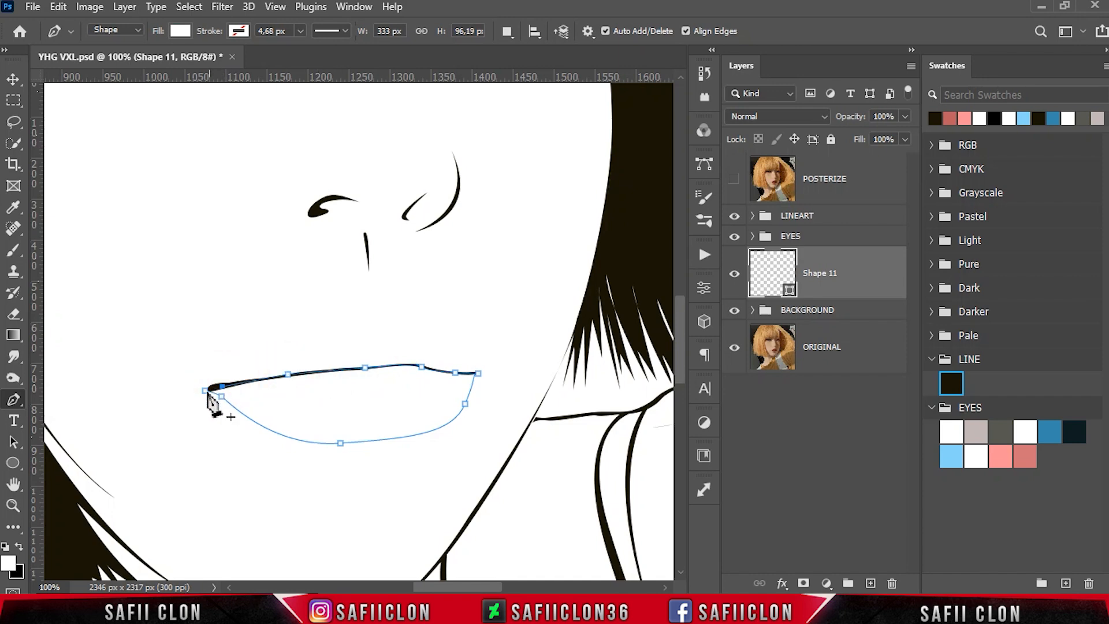
{"action": "left_click", "coordinate": [205, 391]}
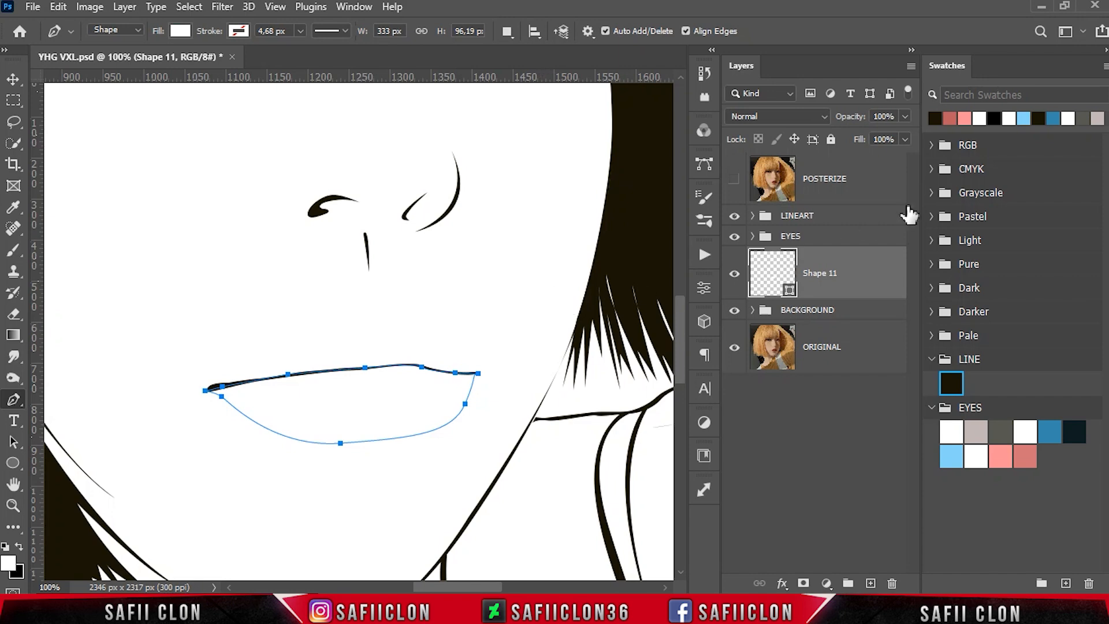
Step: Import the swatch file LIP.aco, collapse the EYES swatch group and expand the LIP group
{"action": "left_click", "coordinate": [1104, 66]}
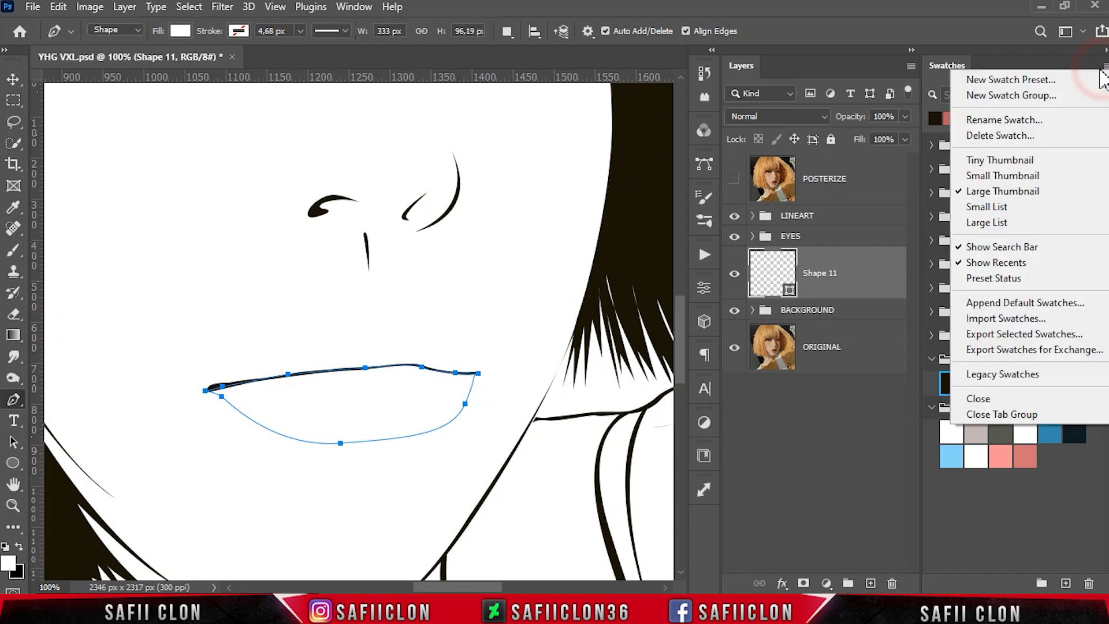
{"action": "left_click", "coordinate": [995, 320]}
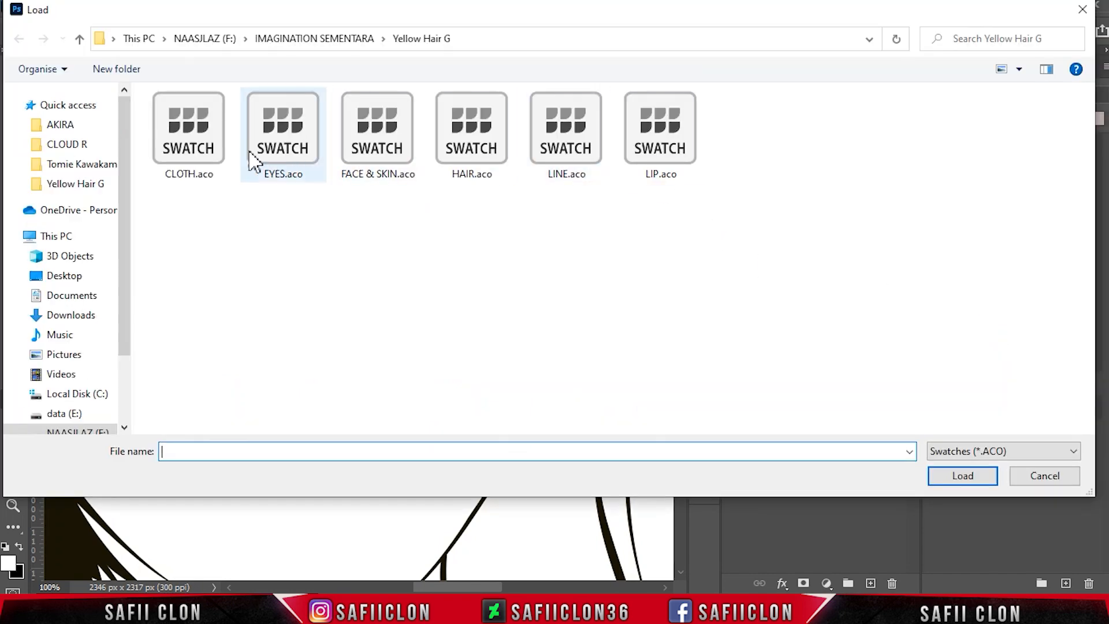
{"action": "left_click", "coordinate": [660, 148]}
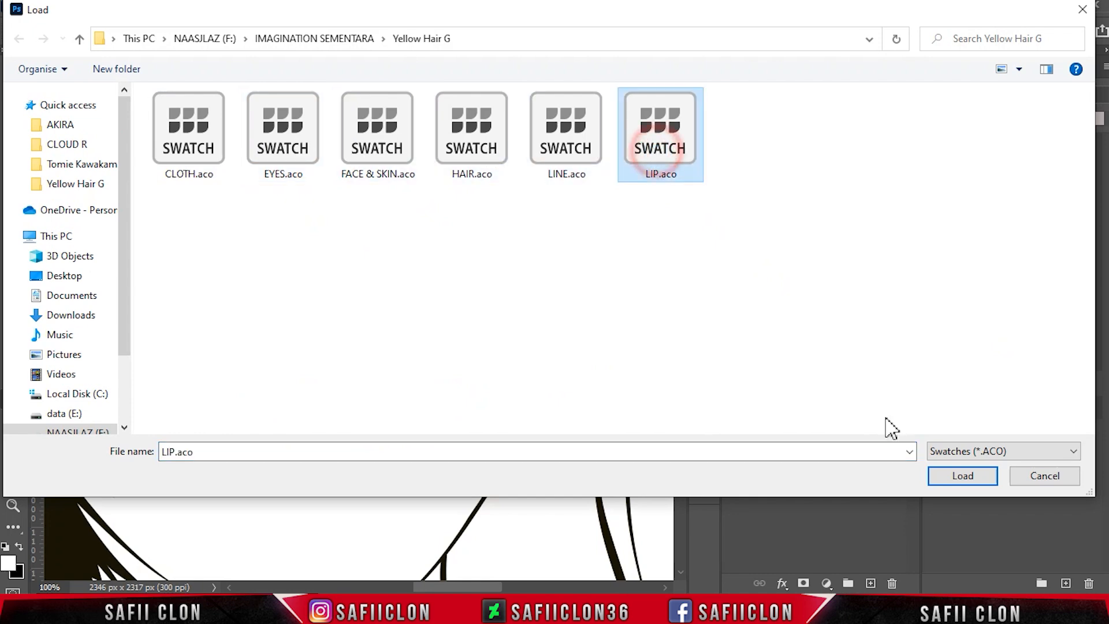
{"action": "left_click", "coordinate": [963, 476]}
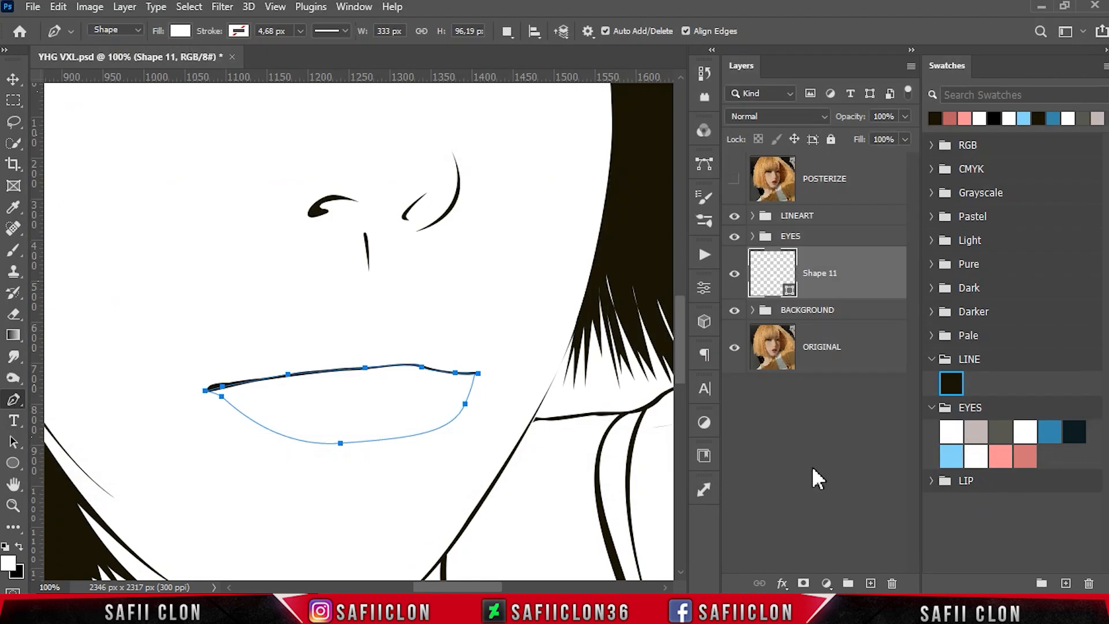
{"action": "left_click", "coordinate": [932, 406]}
{"action": "left_click", "coordinate": [931, 431]}
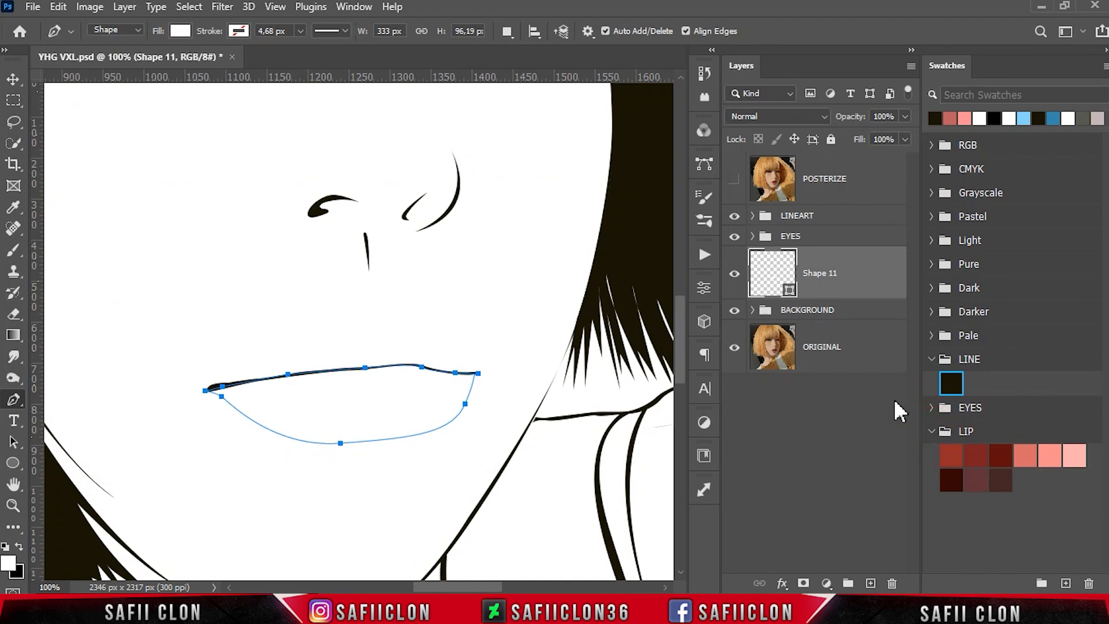
Step: Fill the lower lip shape with the first LIP swatch, red 962d2a
{"action": "double_click", "coordinate": [789, 289]}
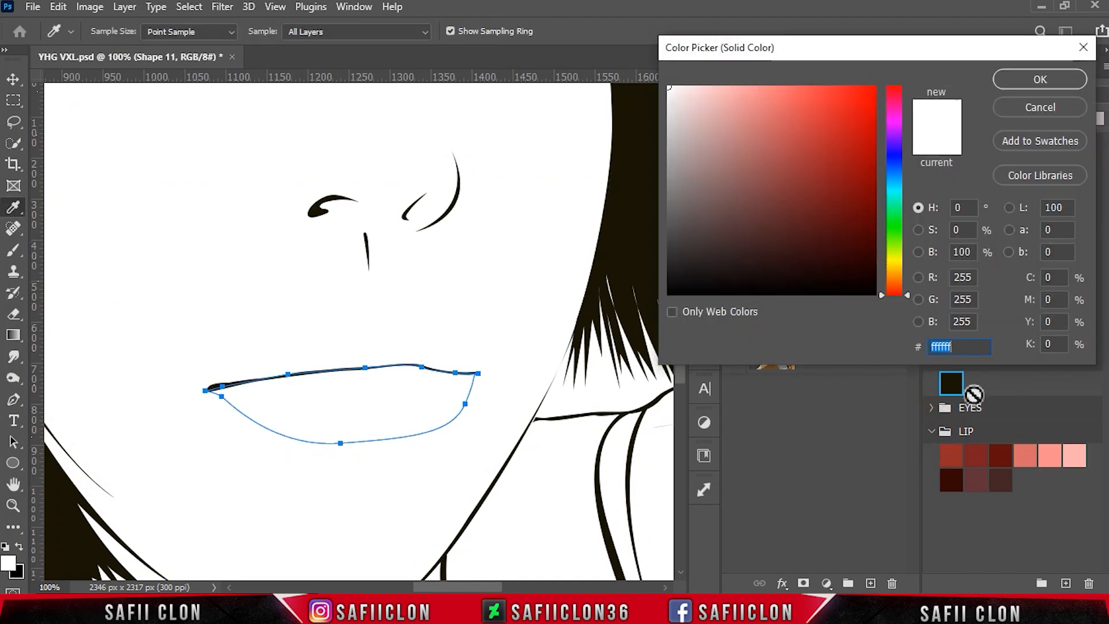
{"action": "left_click", "coordinate": [948, 455]}
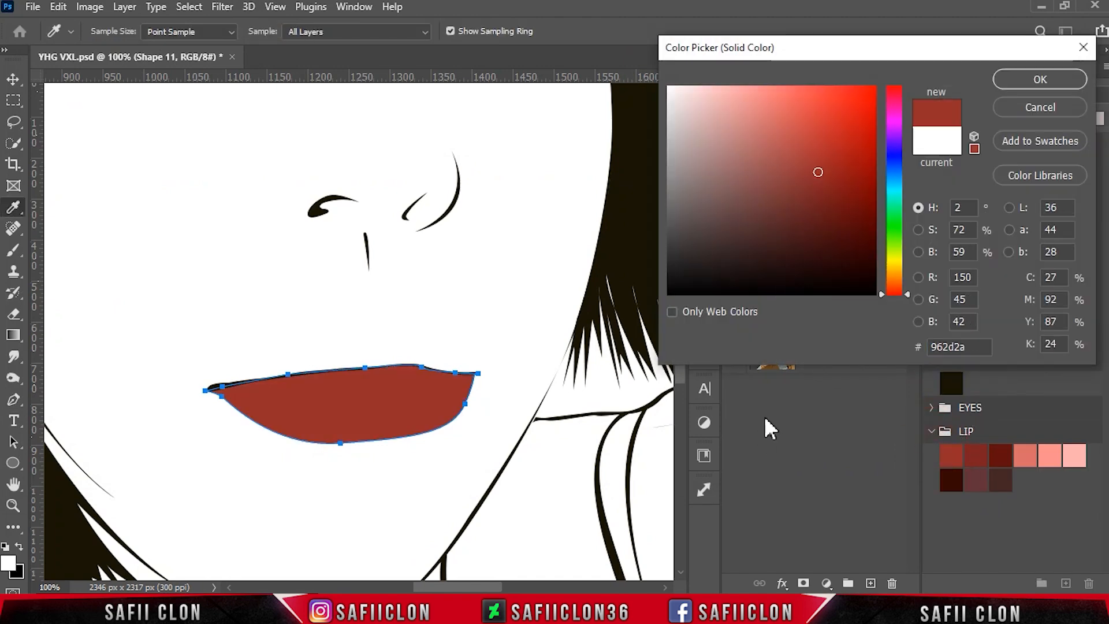
{"action": "left_click", "coordinate": [1028, 82]}
Step: Trace the outer edge of the upper lip over the POSTERIZE reference as a new shape layer, ending at the right mouth corner
{"action": "left_click", "coordinate": [507, 31]}
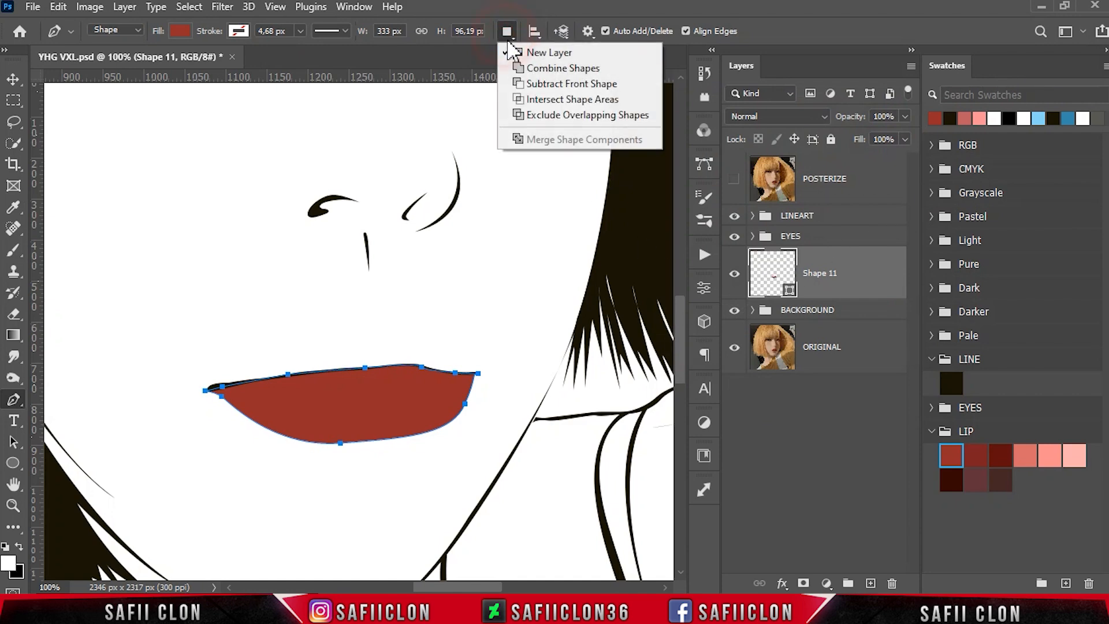
{"action": "left_click", "coordinate": [538, 46]}
{"action": "left_click", "coordinate": [734, 180]}
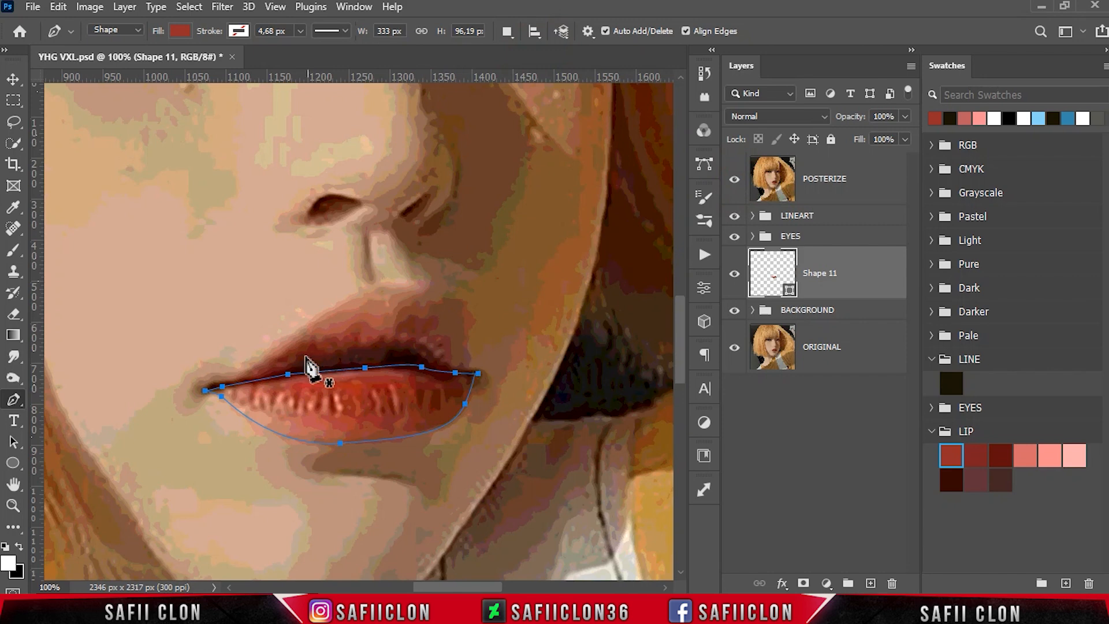
{"action": "left_click", "coordinate": [233, 369]}
{"action": "left_click", "coordinate": [280, 358]}
{"action": "left_click", "coordinate": [304, 333]}
{"action": "left_click", "coordinate": [327, 310]}
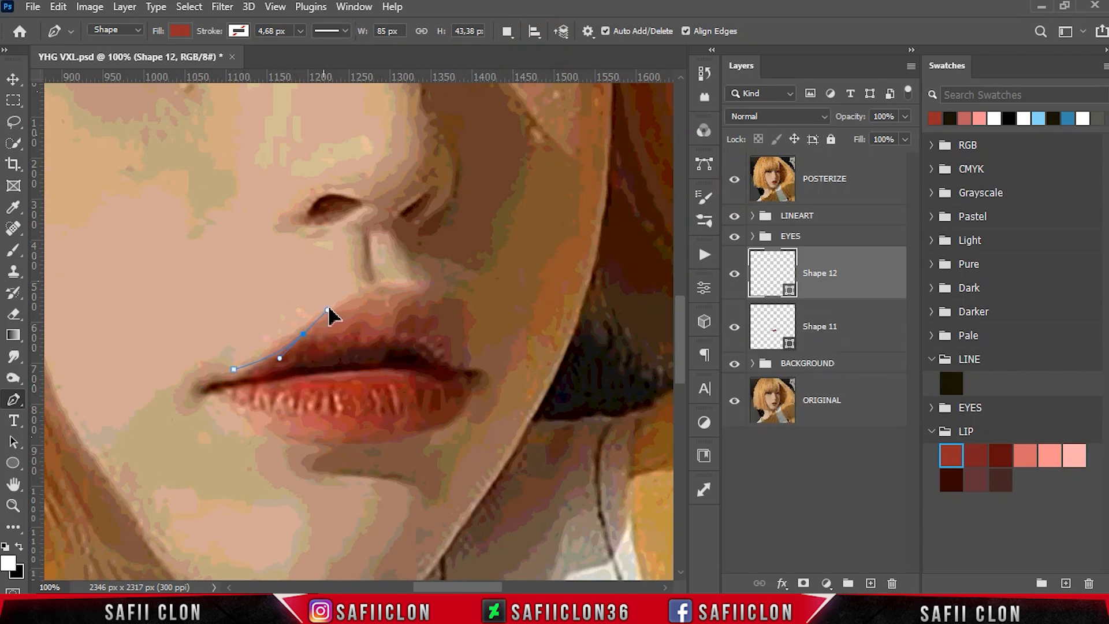
{"action": "left_click", "coordinate": [304, 334]}
{"action": "left_click_drag", "start_coordinate": [386, 291], "coordinate": [401, 294]}
{"action": "left_click", "coordinate": [424, 290]}
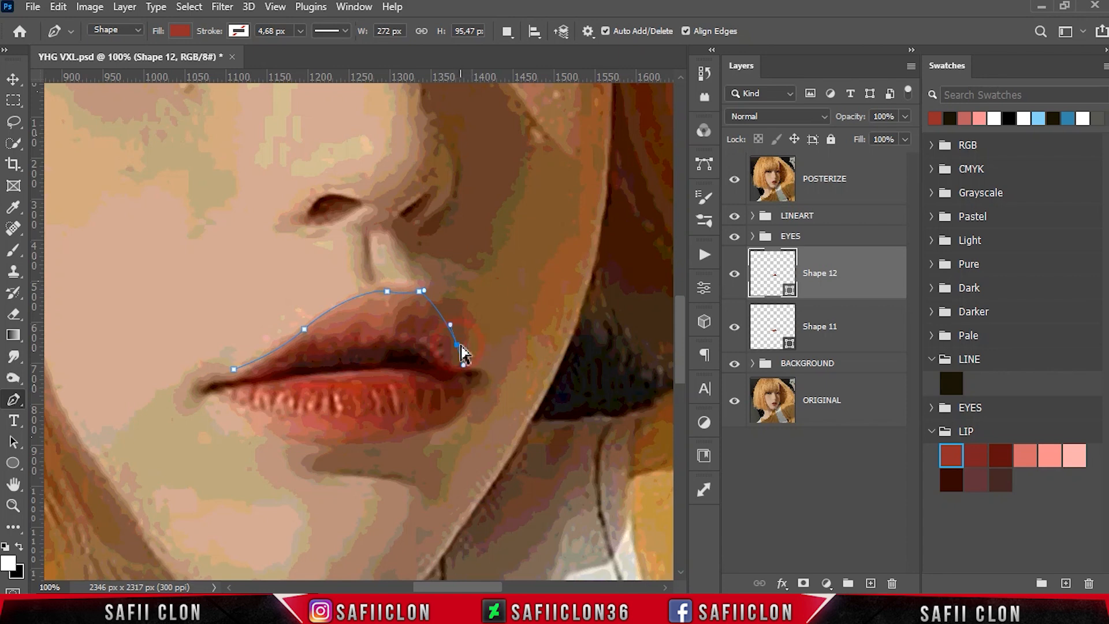
{"action": "left_click_drag", "start_coordinate": [468, 373], "coordinate": [481, 373]}
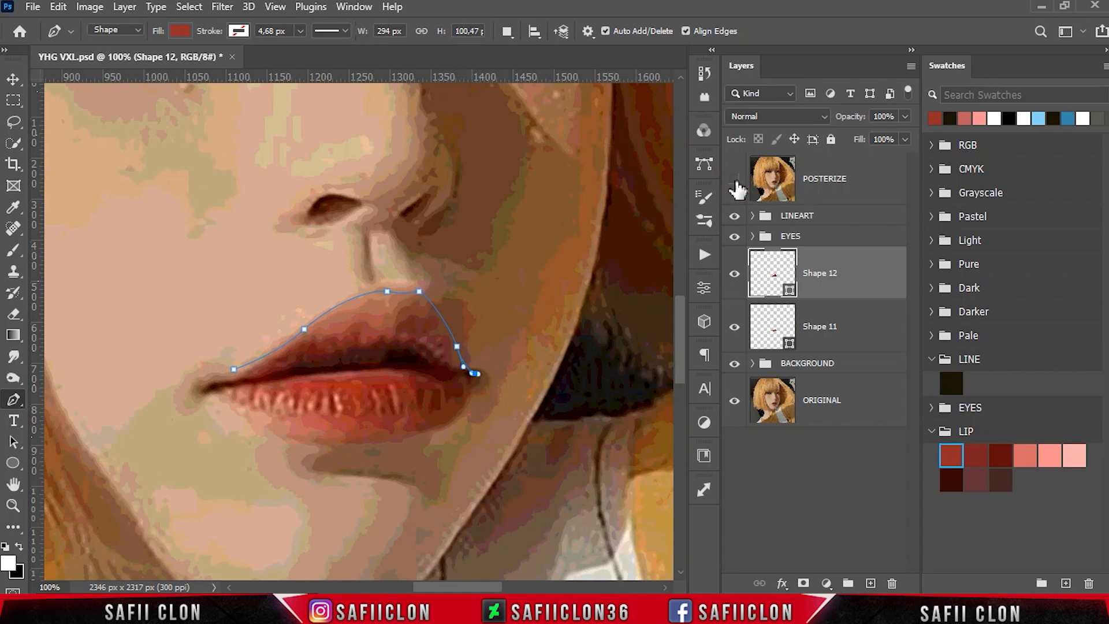
Step: Continue the upper lip path along the black mouth line to the left mouth corner
{"action": "left_click", "coordinate": [735, 180]}
{"action": "left_click", "coordinate": [436, 372]}
{"action": "left_click_drag", "start_coordinate": [409, 365], "coordinate": [397, 365]}
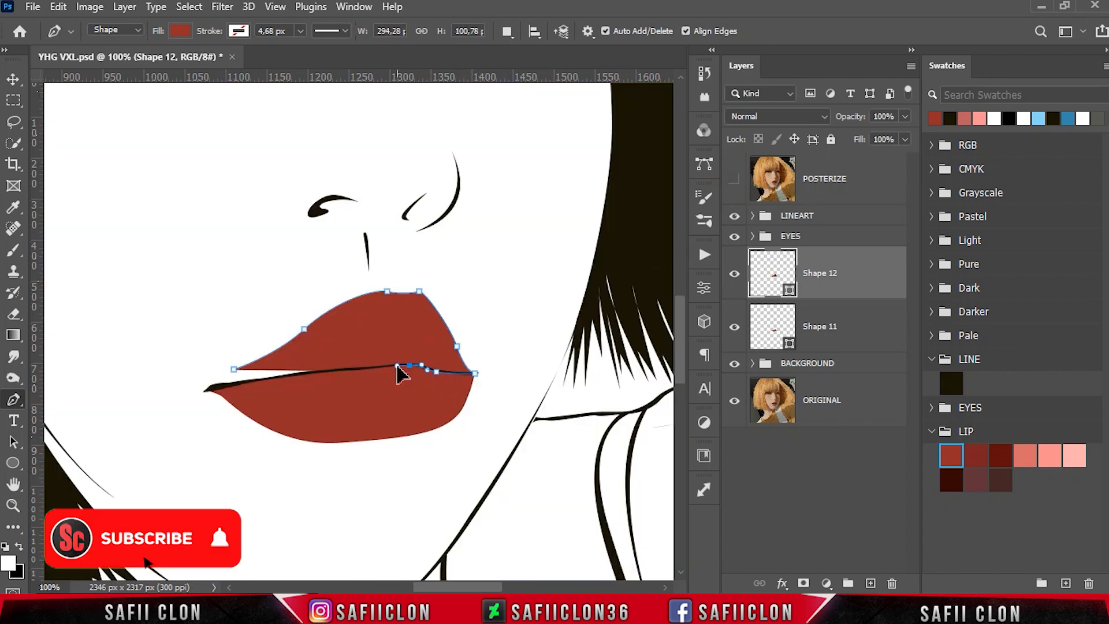
{"action": "left_click_drag", "start_coordinate": [316, 372], "coordinate": [298, 375]}
{"action": "left_click_drag", "start_coordinate": [215, 389], "coordinate": [202, 394]}
{"action": "left_click", "coordinate": [215, 388]}
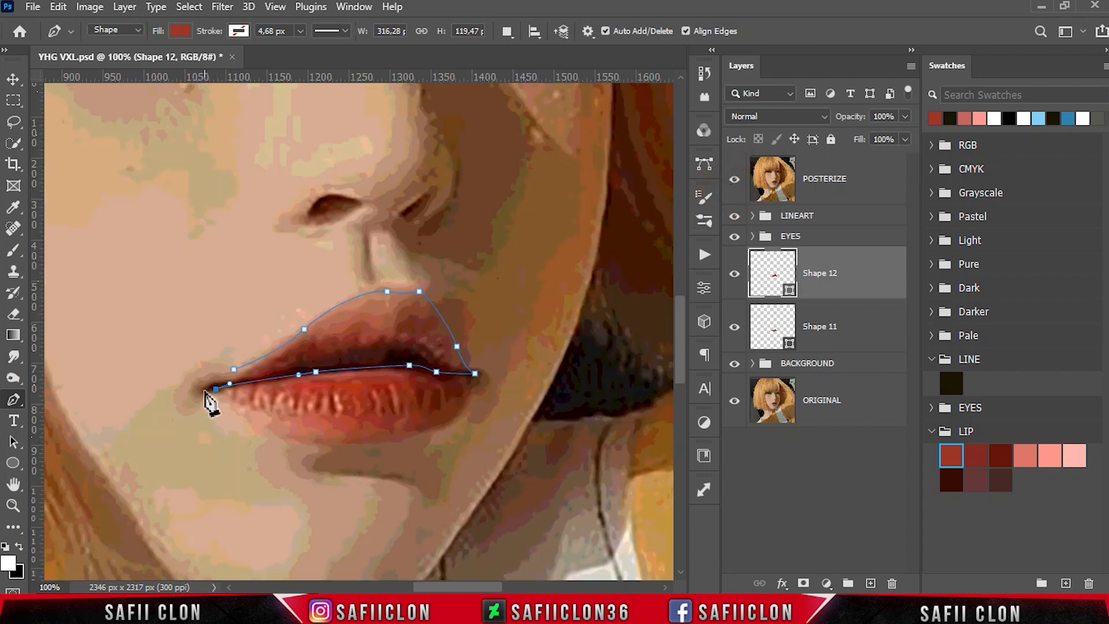
{"action": "left_click", "coordinate": [204, 391]}
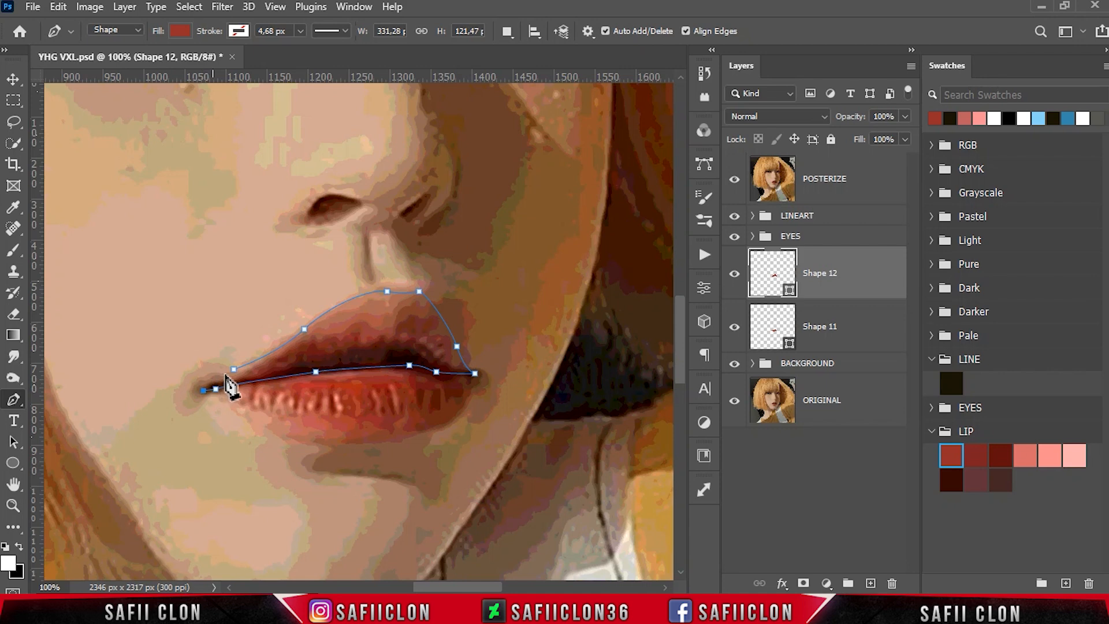
Step: Close the upper lip shape and adjust its anchor points along the upper left edge of the lip
{"action": "left_click_drag", "start_coordinate": [235, 371], "coordinate": [260, 366]}
{"action": "left_click_drag", "start_coordinate": [302, 333], "coordinate": [312, 327]}
{"action": "left_click", "coordinate": [254, 364], "text": "ctrl"}
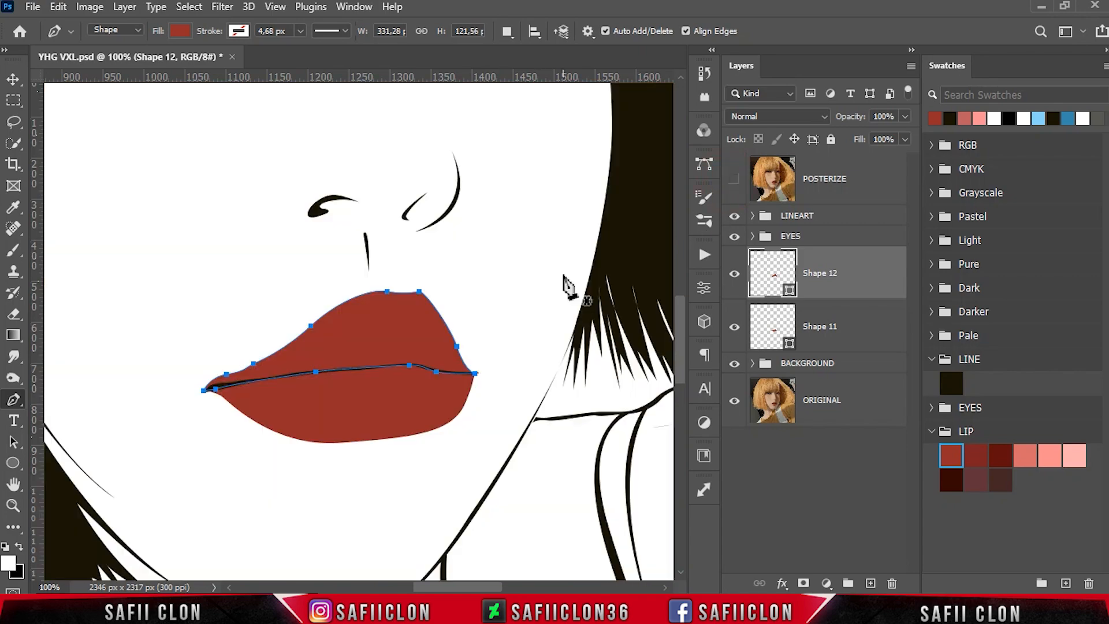
Step: Examine the filled lips within the whole portrait and up close
{"action": "key", "text": "ctrl+minus"}
{"action": "key", "text": "ctrl+minus"}
{"action": "key", "text": "ctrl+minus"}
{"action": "key", "text": "ctrl+minus"}
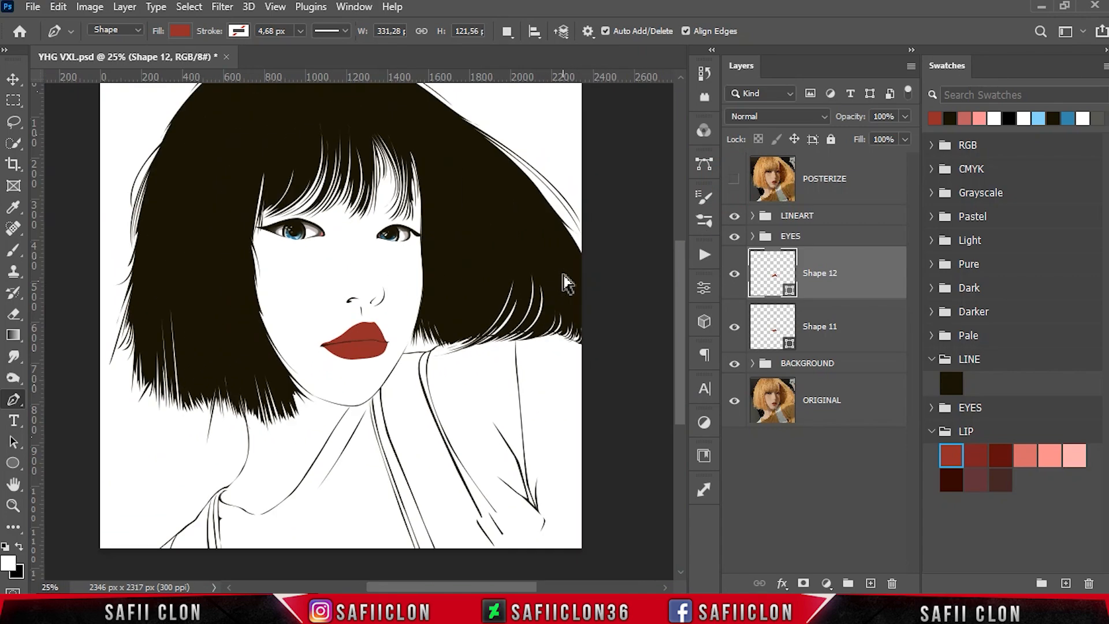
{"action": "key", "text": "ctrl+plus"}
{"action": "key", "text": "ctrl+plus"}
{"action": "key", "text": "ctrl+plus"}
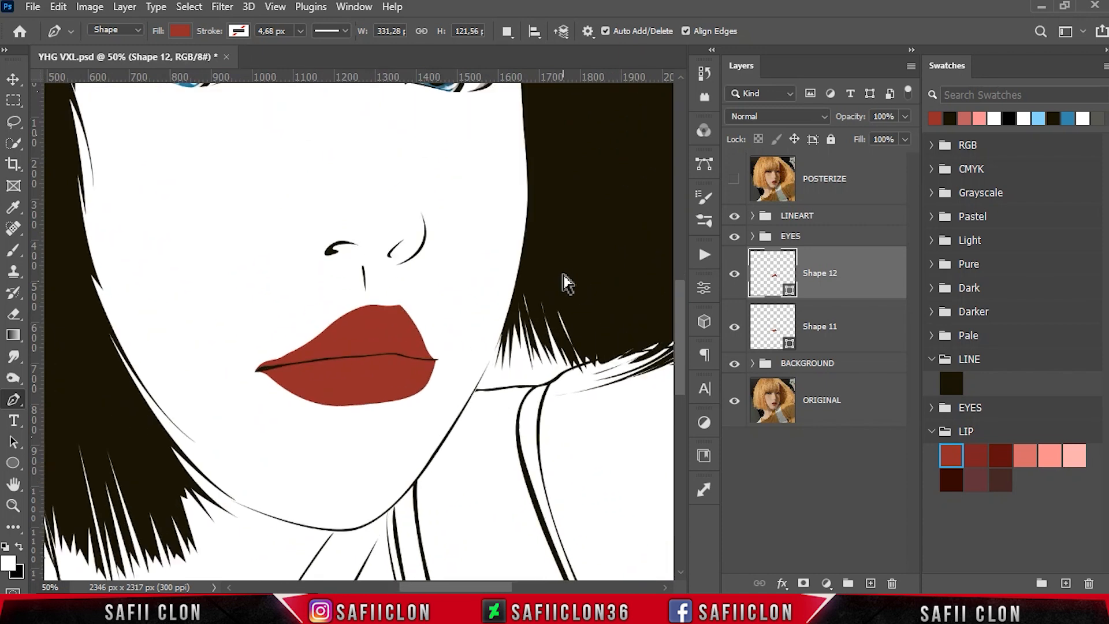
Step: Set the Pen tool to draw on a new layer above the lower lip shape and show the POSTERIZE reference
{"action": "key", "text": "ctrl+plus"}
{"action": "key", "text": "ctrl+minus"}
{"action": "key", "text": "ctrl+minus"}
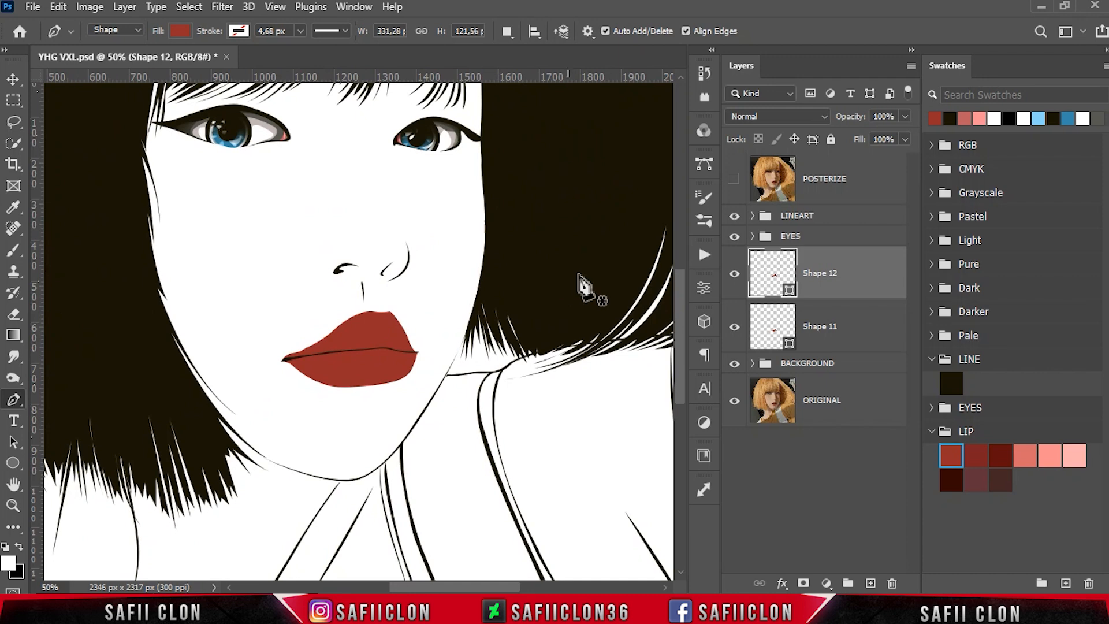
{"action": "left_click", "coordinate": [867, 332]}
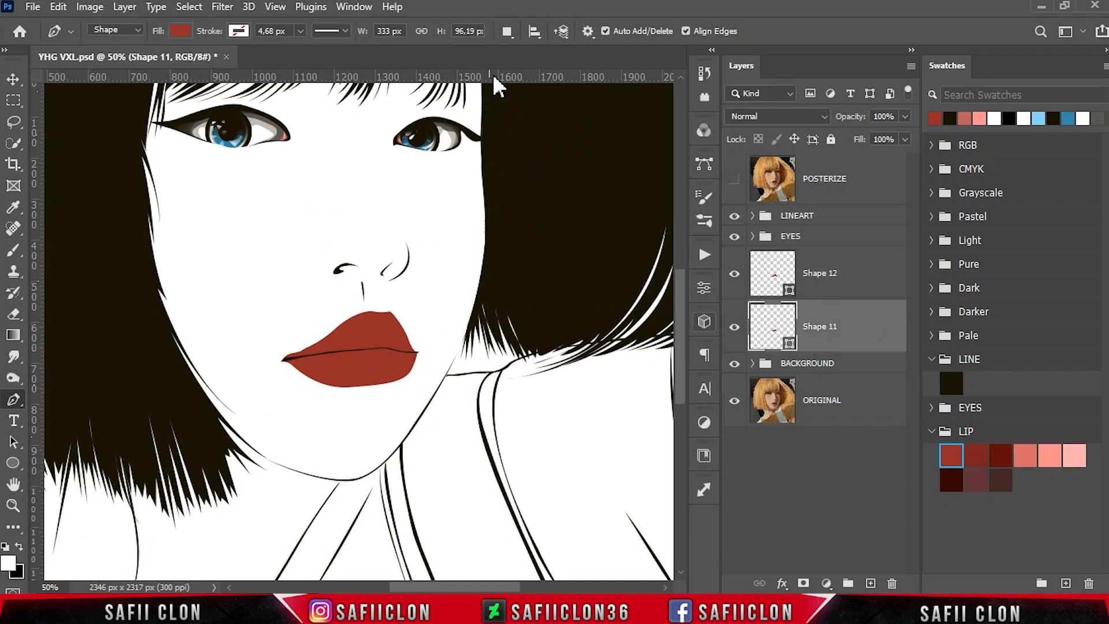
{"action": "left_click", "coordinate": [507, 32]}
{"action": "left_click", "coordinate": [528, 53]}
{"action": "left_click", "coordinate": [734, 179]}
{"action": "key", "text": "ctrl+plus"}
{"action": "key", "text": "ctrl+plus"}
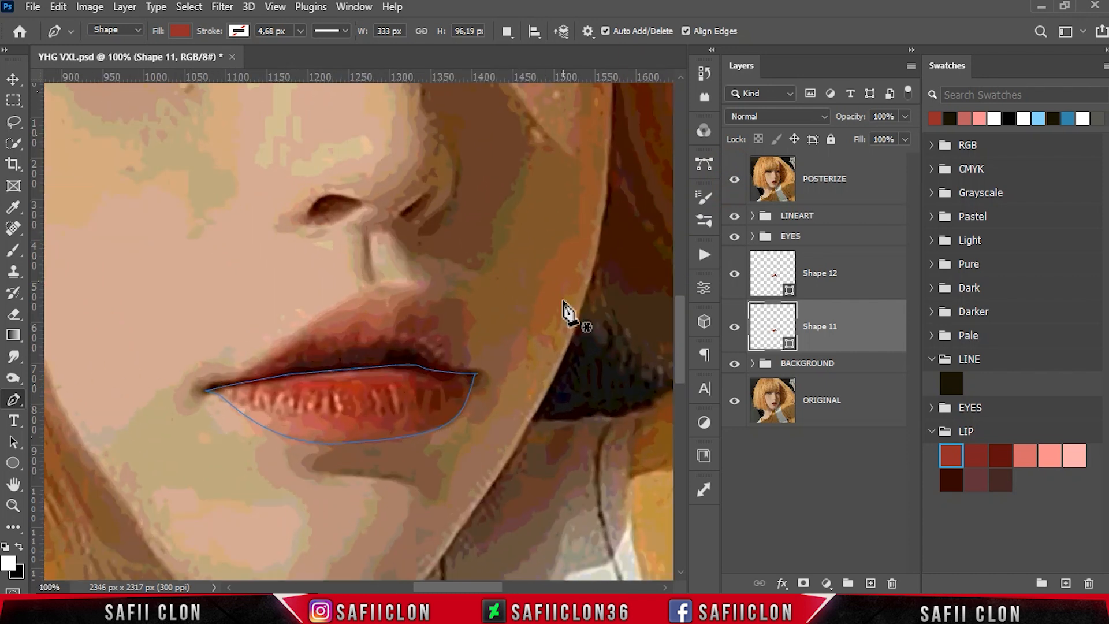
{"action": "scroll", "coordinate": [569, 315], "scroll_direction": "down", "scroll_amount": 1}
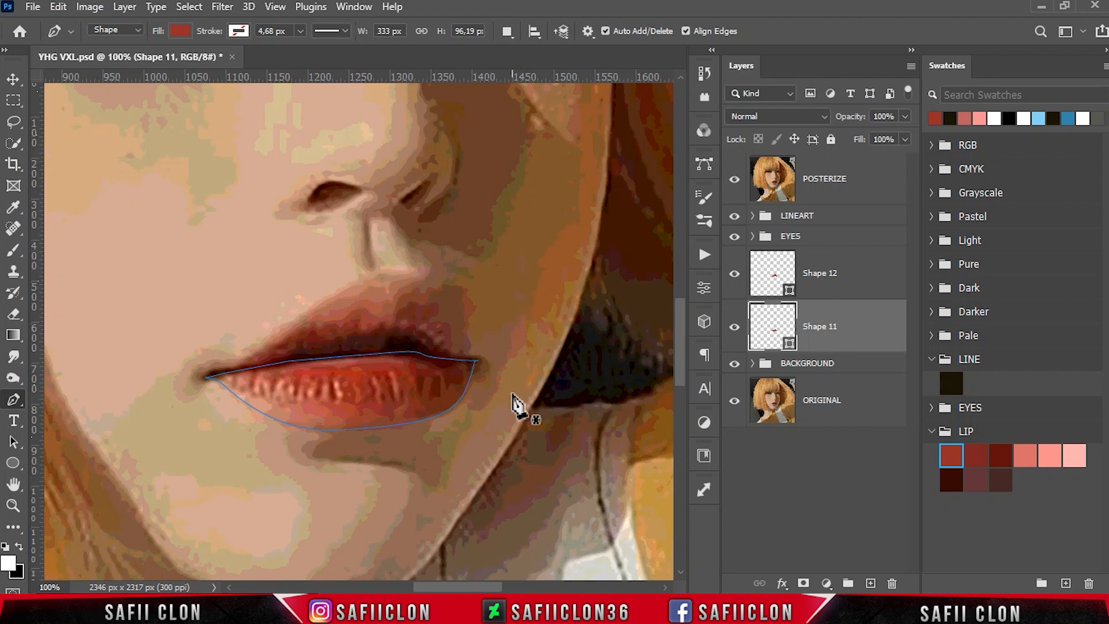
Step: Trace the scalloped shading edge of the lower lip from its bottom edge toward the left mouth corner as a new shape
{"action": "left_click", "coordinate": [266, 426]}
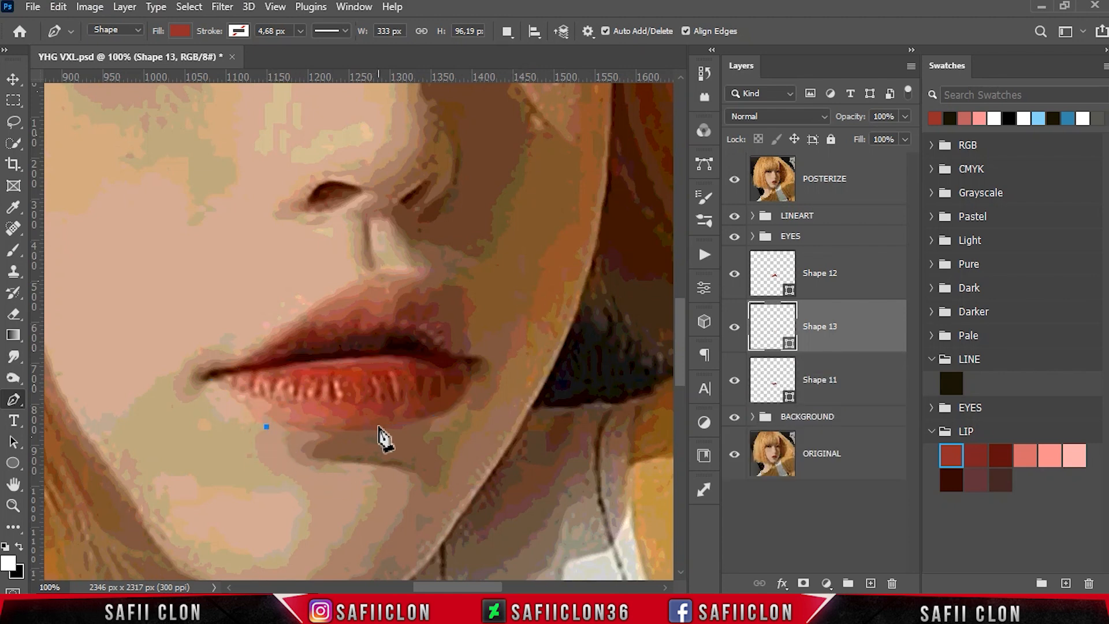
{"action": "left_click_drag", "start_coordinate": [367, 426], "coordinate": [386, 414]}
{"action": "left_click", "coordinate": [406, 391]}
{"action": "left_click_drag", "start_coordinate": [370, 410], "coordinate": [250, 387]}
{"action": "key", "text": "ctrl+z"}
Step: Loop the shading path around the outside of both lips and close it below the lower lip
{"action": "left_click_drag", "start_coordinate": [234, 379], "coordinate": [226, 339]}
{"action": "left_click_drag", "start_coordinate": [398, 312], "coordinate": [495, 367]}
{"action": "left_click_drag", "start_coordinate": [500, 384], "coordinate": [443, 441]}
{"action": "left_click_drag", "start_coordinate": [354, 468], "coordinate": [312, 467]}
{"action": "left_click", "coordinate": [268, 450]}
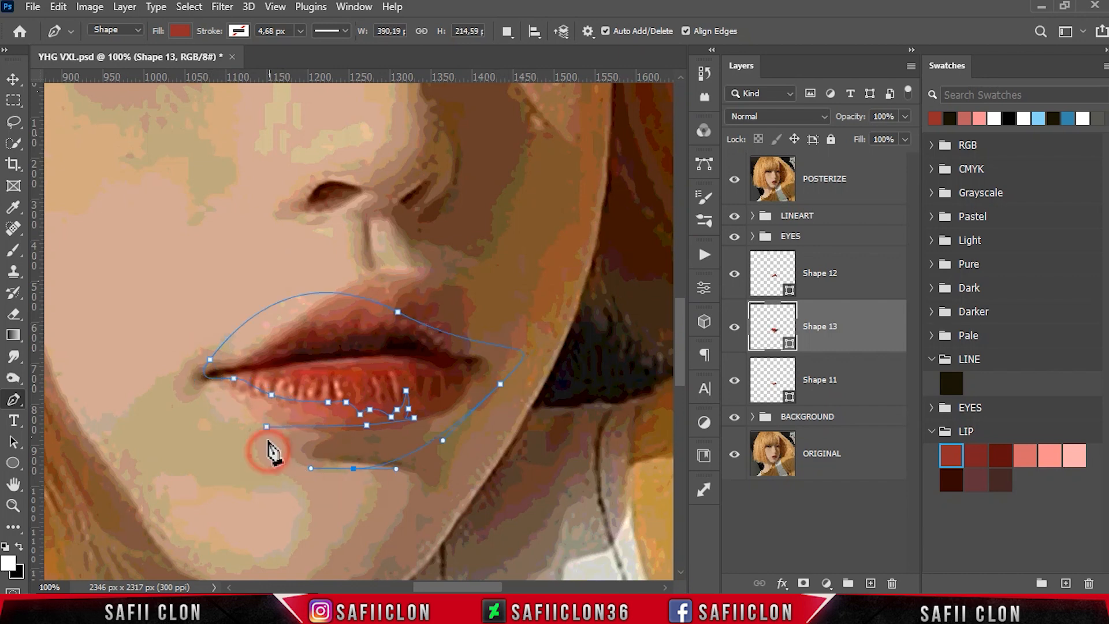
{"action": "left_click", "coordinate": [266, 427]}
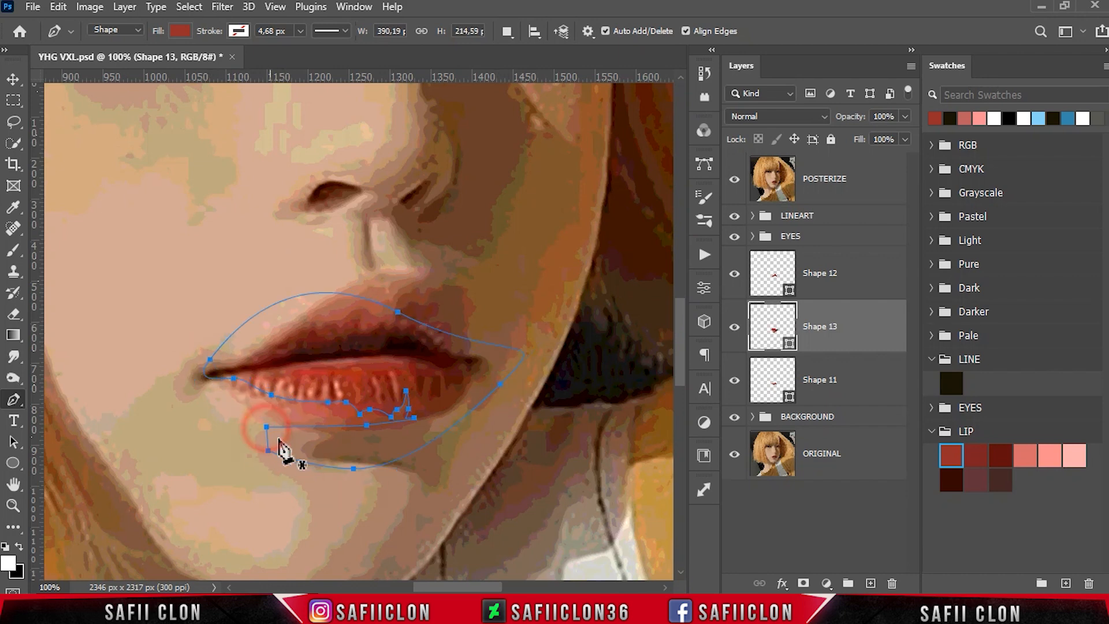
Step: Hide the POSTERIZE reference, fill the shading shape with the LIP swatch 7c2222 and clip it to the lower lip layer
{"action": "left_click", "coordinate": [736, 186]}
{"action": "double_click", "coordinate": [789, 346]}
{"action": "left_click", "coordinate": [972, 457]}
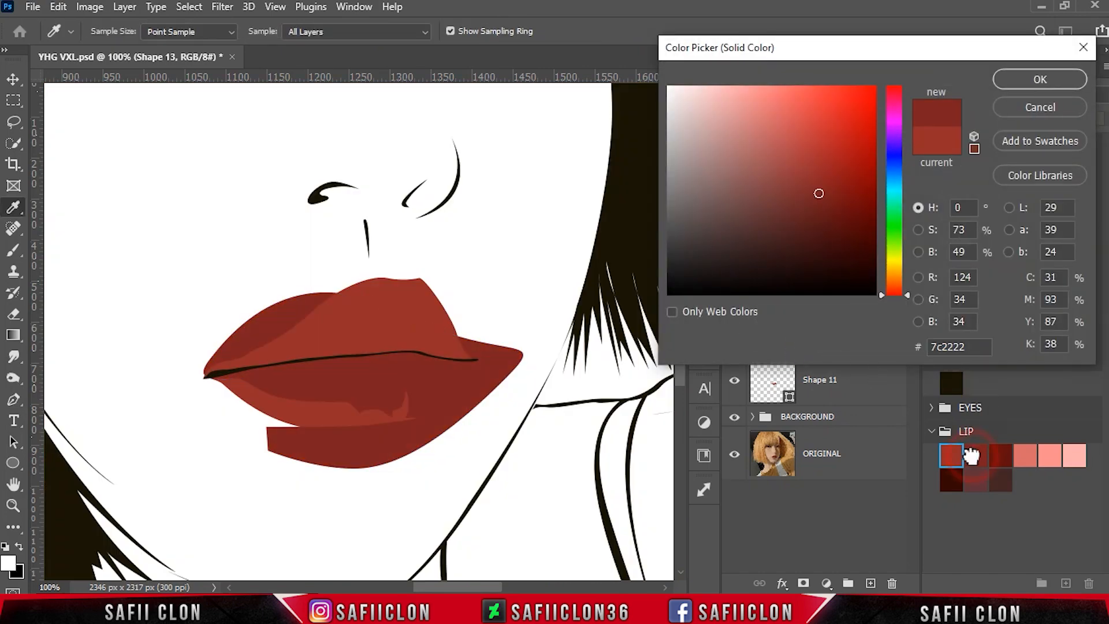
{"action": "left_click", "coordinate": [1040, 79]}
{"action": "right_click", "coordinate": [848, 327]}
{"action": "left_click", "coordinate": [912, 327]}
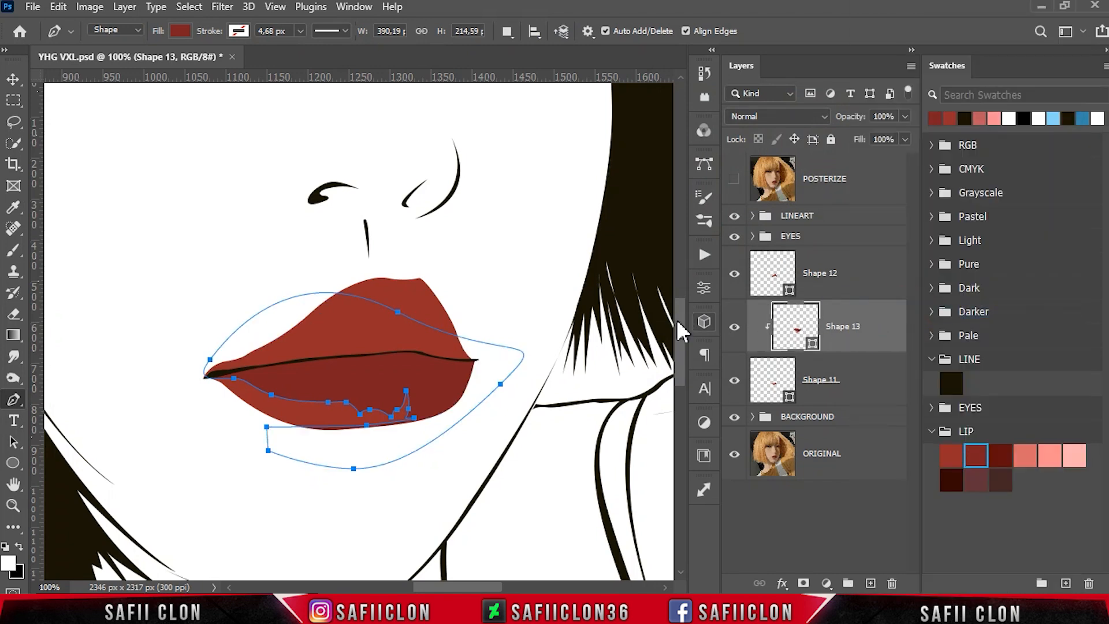
Step: Trace the inner edge of a darker lower lip shadow over POSTERIZE on a new layer, from the bottom edge to the left side
{"action": "left_click", "coordinate": [509, 33]}
{"action": "left_click", "coordinate": [526, 53]}
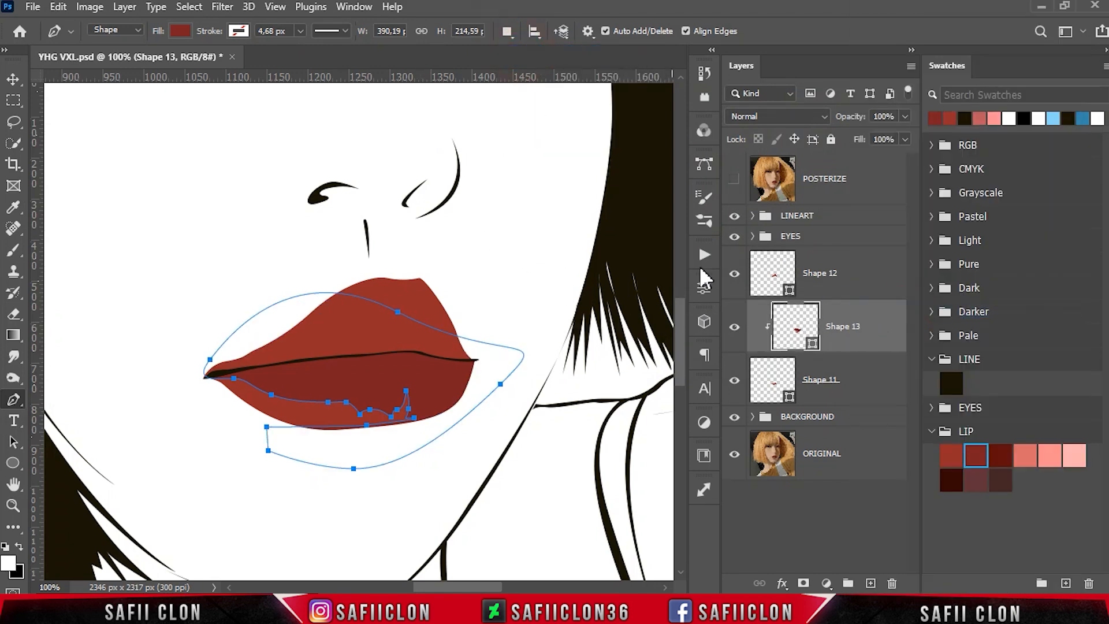
{"action": "left_click", "coordinate": [734, 184]}
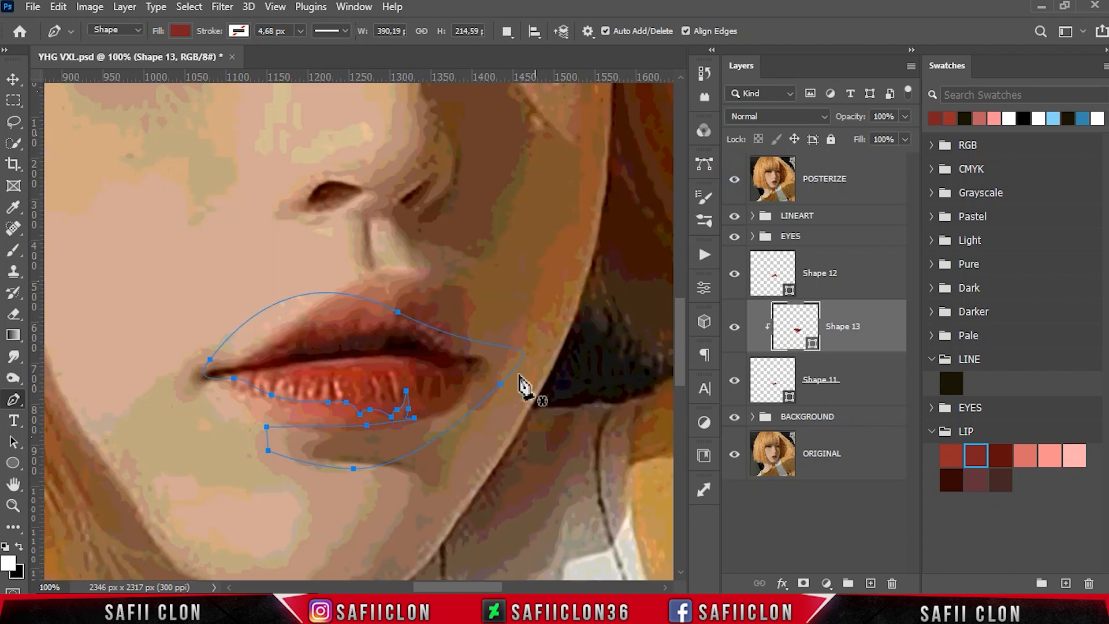
{"action": "left_click", "coordinate": [308, 438]}
{"action": "left_click_drag", "start_coordinate": [426, 420], "coordinate": [417, 368]}
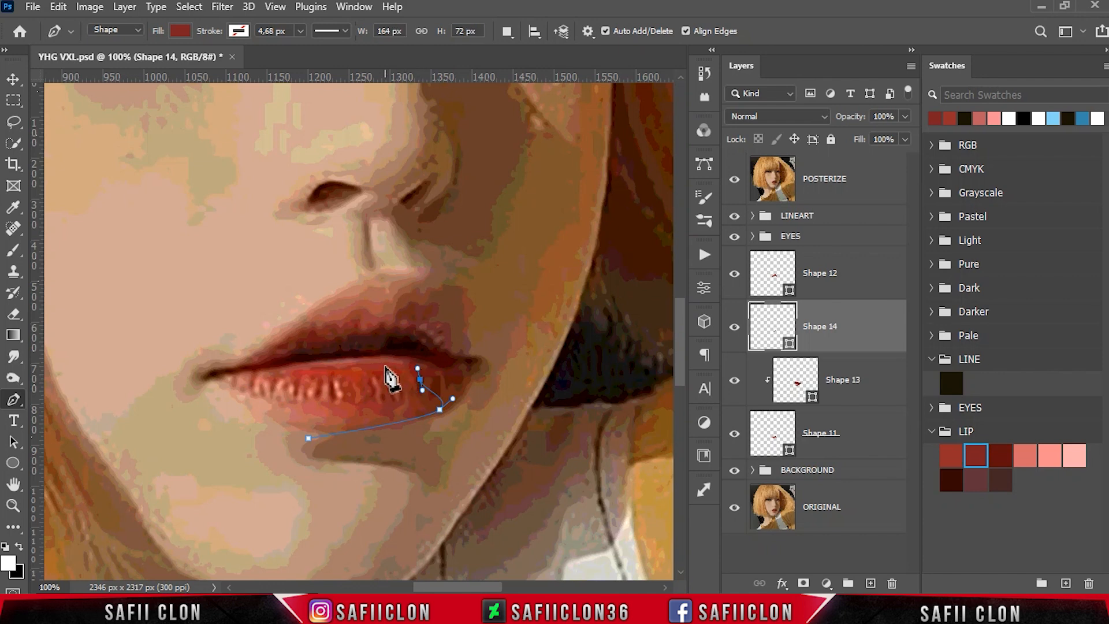
{"action": "left_click_drag", "start_coordinate": [373, 363], "coordinate": [270, 277]}
{"action": "left_click", "coordinate": [253, 396], "text": "alt"}
Step: Carry the darker shadow path outside the lips, over the upper lip and back below the chin side, and close it
{"action": "left_click_drag", "start_coordinate": [344, 248], "coordinate": [492, 401]}
{"action": "left_click_drag", "start_coordinate": [430, 476], "coordinate": [309, 442]}
{"action": "left_click", "coordinate": [308, 438]}
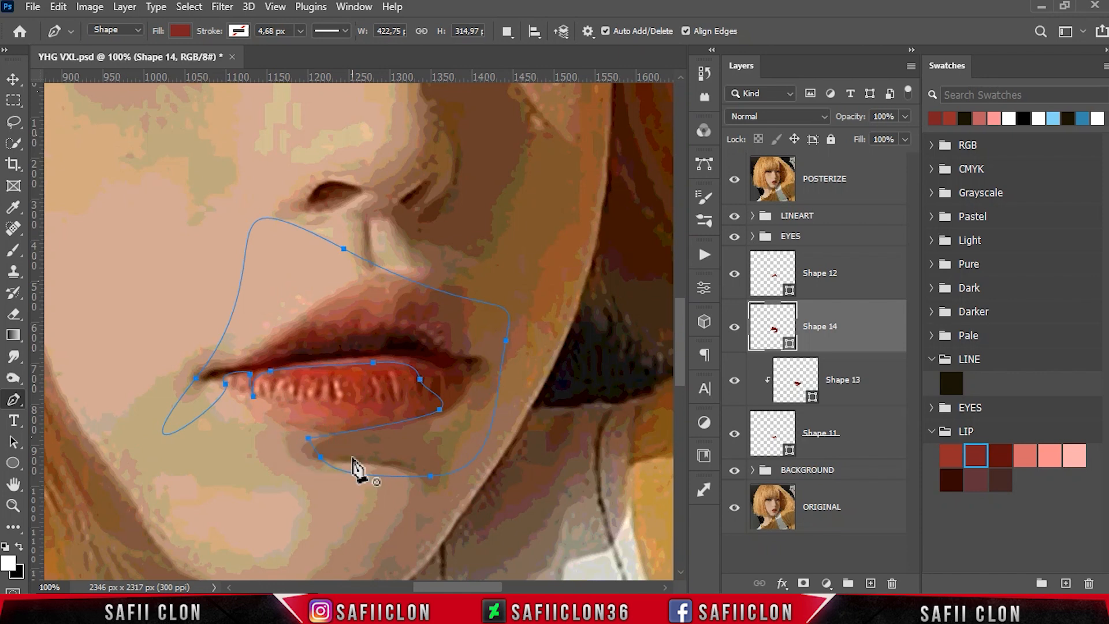
Step: Hide the POSTERIZE reference, fill the darker shadow shape with the LIP swatch 600f0c and clip it to the lower lip
{"action": "left_click", "coordinate": [736, 181]}
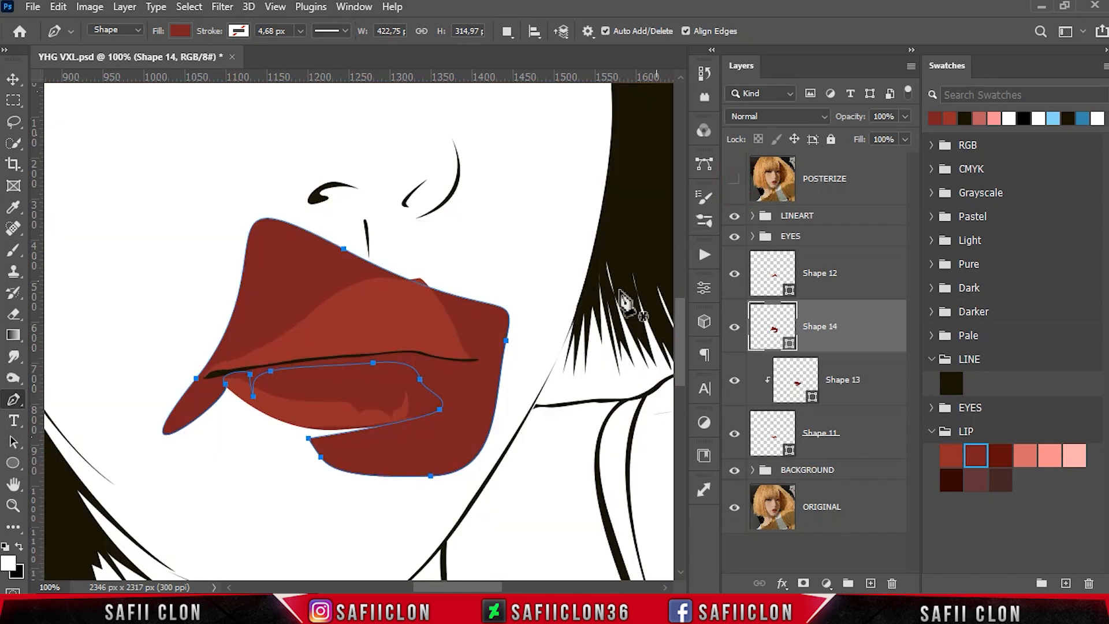
{"action": "double_click", "coordinate": [791, 344]}
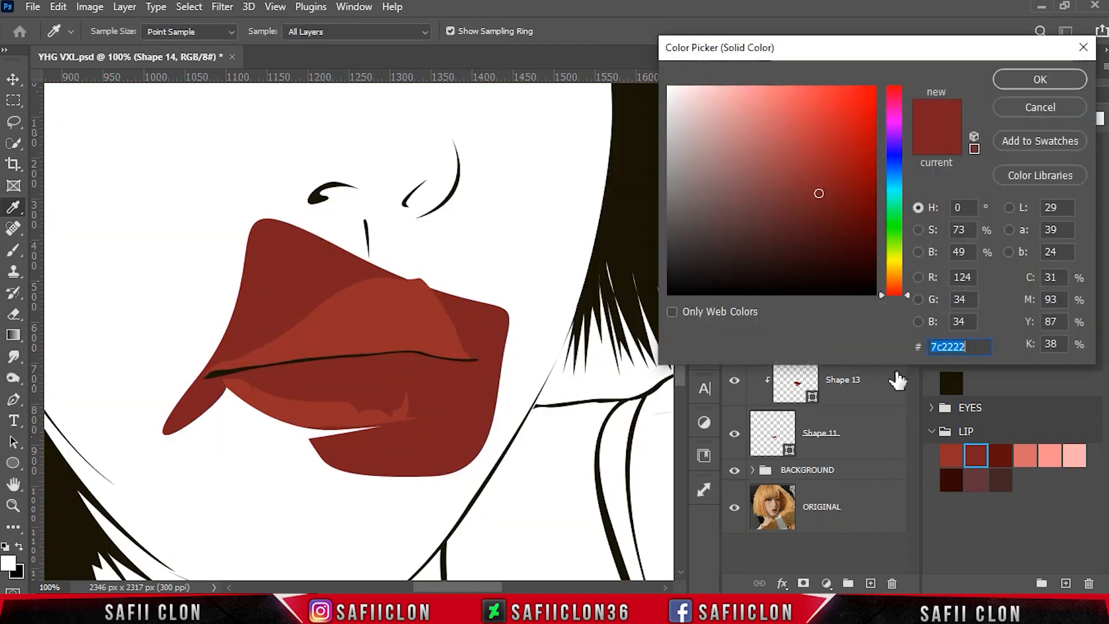
{"action": "left_click", "coordinate": [1003, 454]}
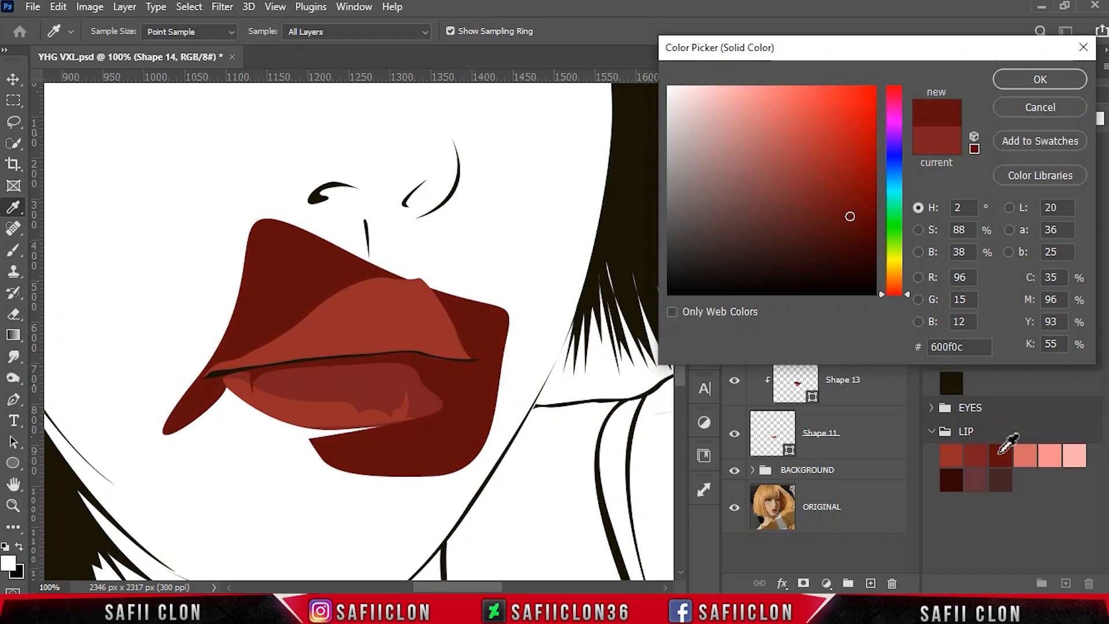
{"action": "left_click", "coordinate": [1034, 80]}
{"action": "right_click", "coordinate": [860, 328]}
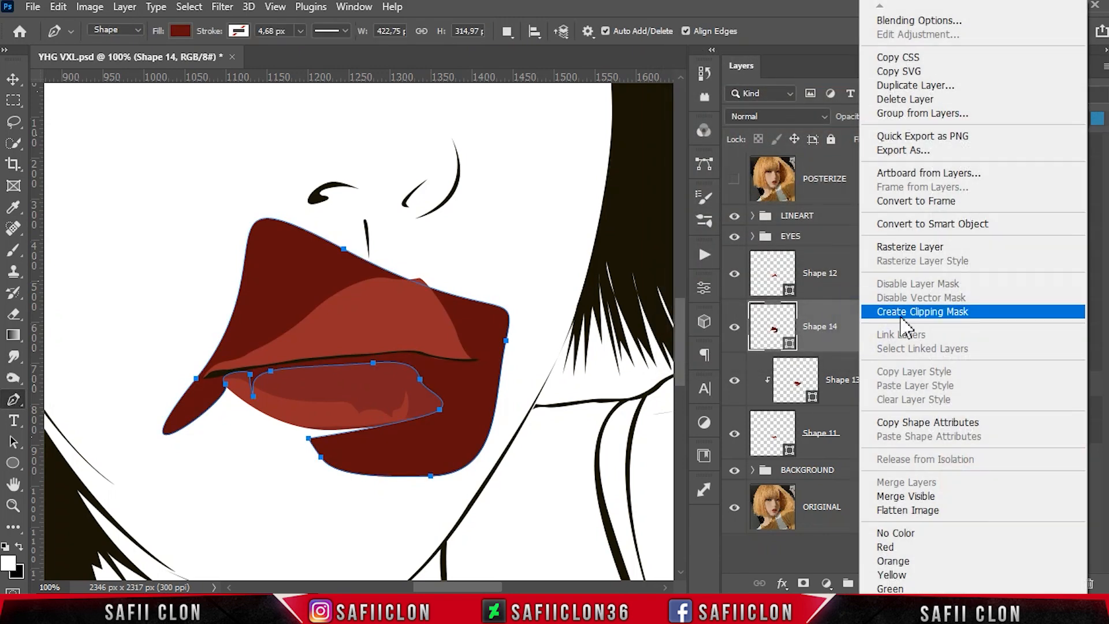
{"action": "left_click", "coordinate": [872, 312]}
Step: Compare the lower lip with and without the darker shadow and examine the mouth within the portrait
{"action": "left_click", "coordinate": [735, 327]}
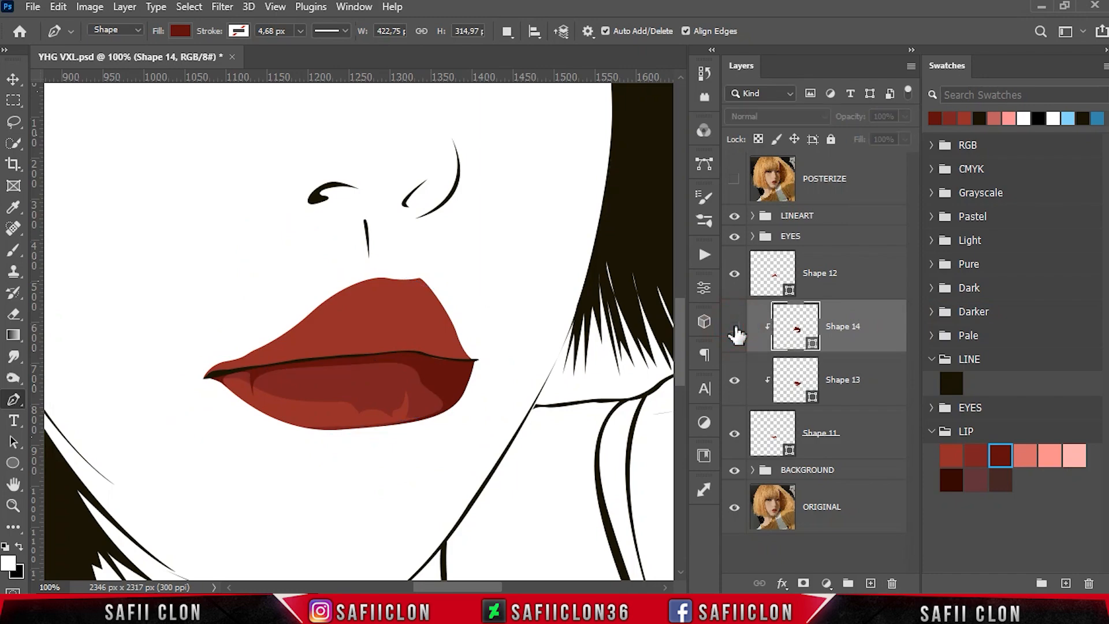
{"action": "left_click", "coordinate": [735, 327]}
{"action": "key", "text": "Return"}
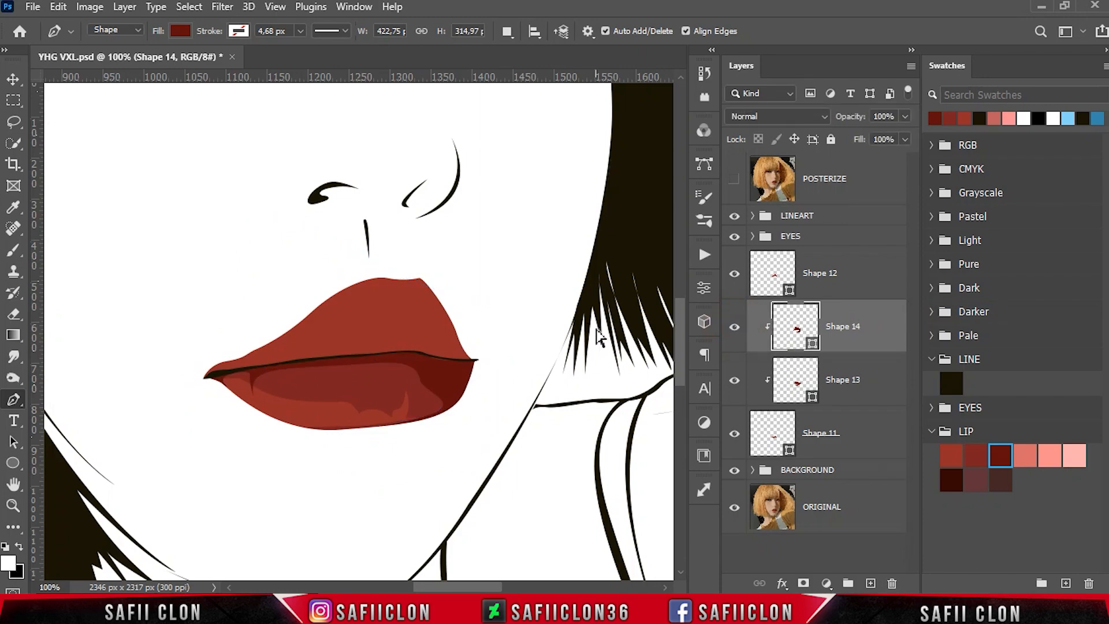
{"action": "key", "text": "ctrl+minus"}
{"action": "key", "text": "ctrl+minus"}
{"action": "key", "text": "ctrl+minus"}
{"action": "key", "text": "ctrl+plus"}
{"action": "key", "text": "ctrl+plus"}
{"action": "key", "text": "ctrl+plus"}
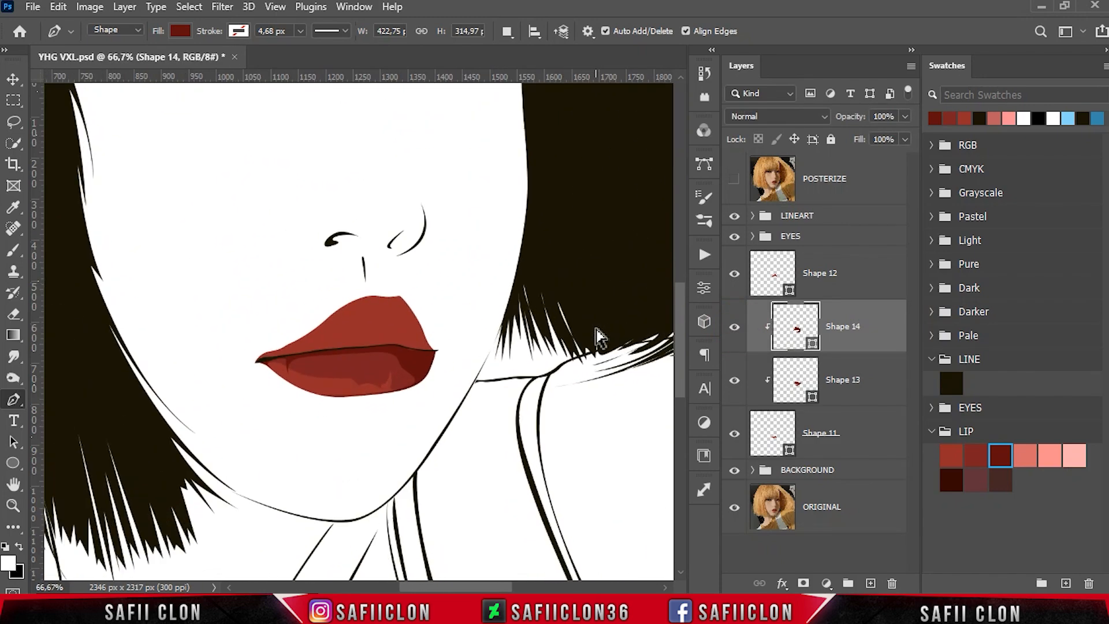
Step: Trace the edge of the deepest lower lip shadow on a new layer, from the lower right edge to the left mouth corner
{"action": "left_click", "coordinate": [735, 181]}
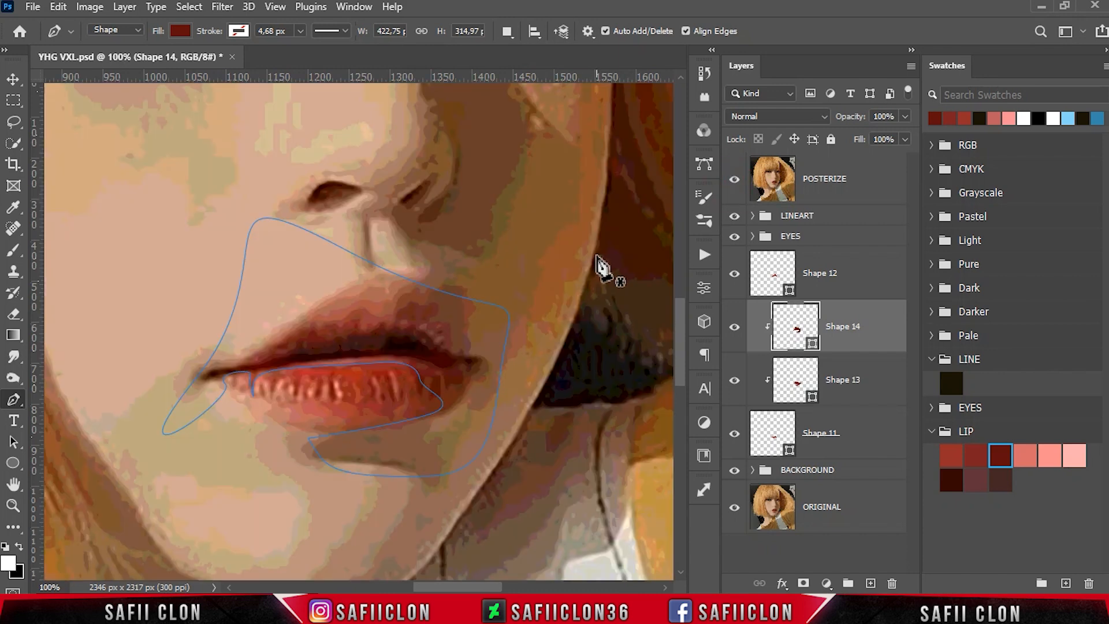
{"action": "left_click", "coordinate": [507, 31]}
{"action": "left_click", "coordinate": [528, 52]}
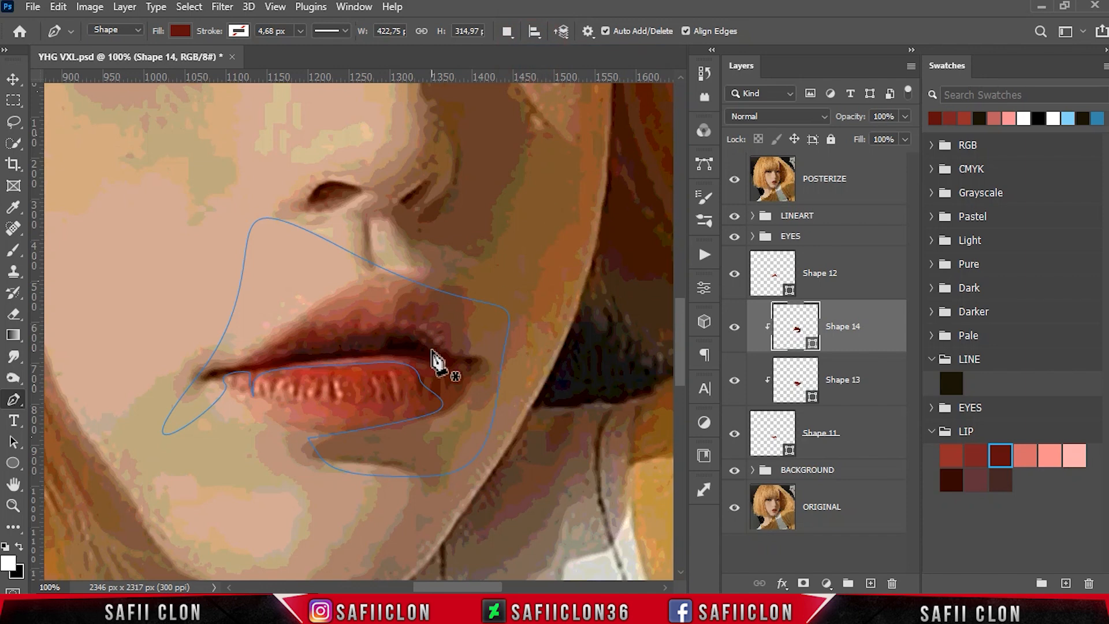
{"action": "left_click", "coordinate": [407, 432]}
{"action": "left_click_drag", "start_coordinate": [459, 401], "coordinate": [434, 362]}
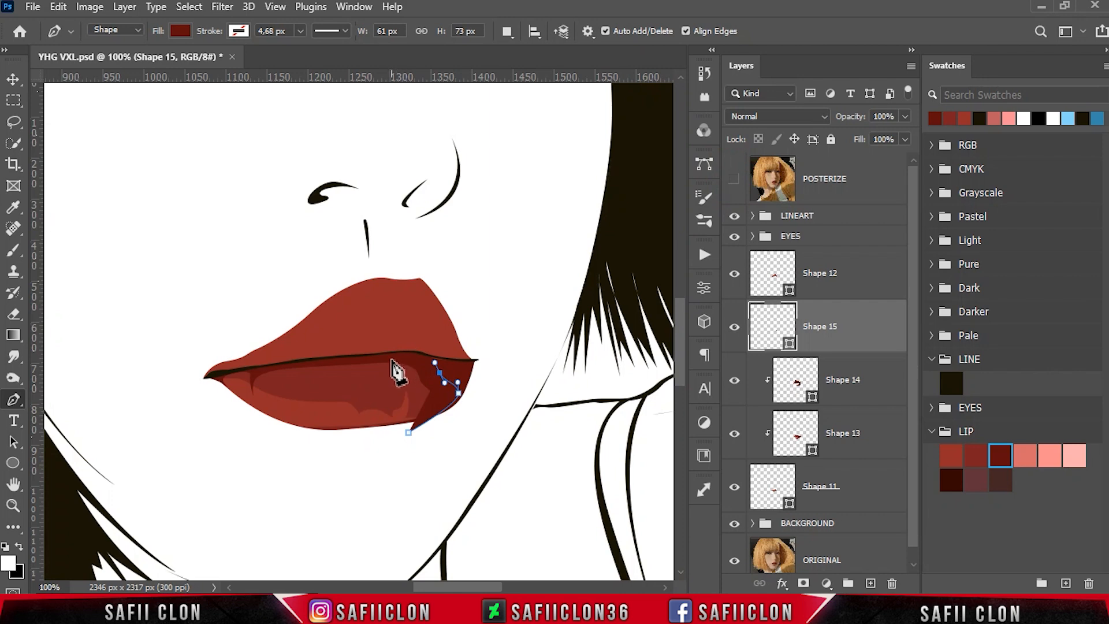
{"action": "left_click_drag", "start_coordinate": [387, 357], "coordinate": [359, 358]}
{"action": "left_click_drag", "start_coordinate": [258, 371], "coordinate": [241, 375]}
{"action": "left_click", "coordinate": [215, 382]}
Step: Route the deepest shadow path across the upper lip and around the right mouth corner, and close it at its starting anchor
{"action": "left_click", "coordinate": [183, 357]}
{"action": "left_click", "coordinate": [306, 319]}
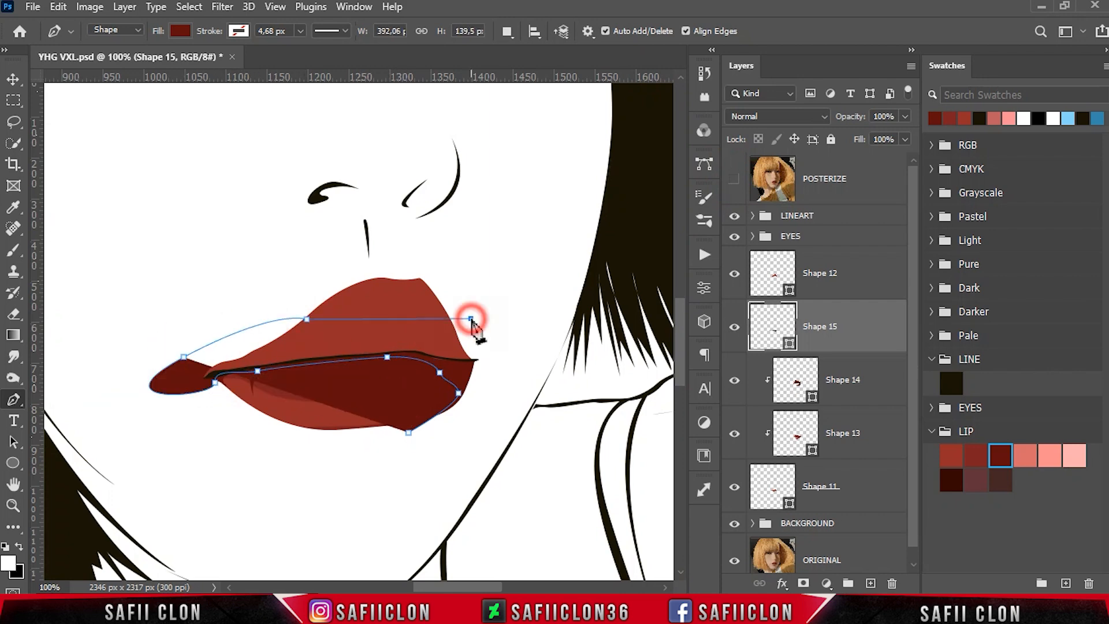
{"action": "left_click", "coordinate": [471, 318]}
{"action": "left_click_drag", "start_coordinate": [493, 378], "coordinate": [469, 407]}
{"action": "left_click", "coordinate": [417, 440]}
{"action": "left_click", "coordinate": [408, 432]}
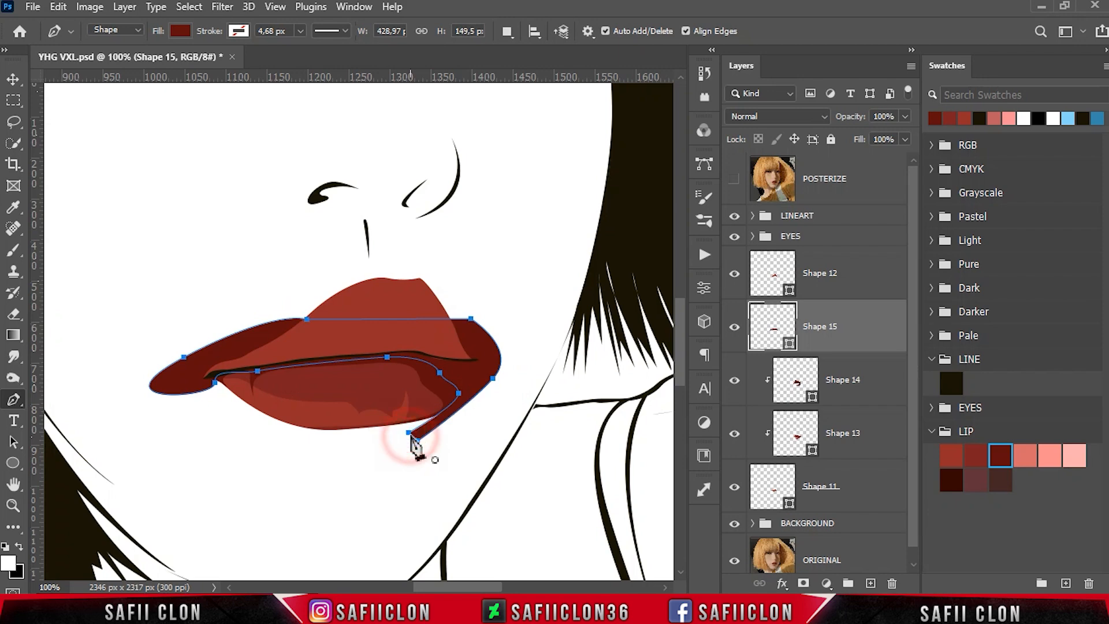
Step: Fill the deepest shadow shape with the LIP swatch 340903 and clip it to the lower lip
{"action": "double_click", "coordinate": [788, 345]}
{"action": "left_click", "coordinate": [950, 481]}
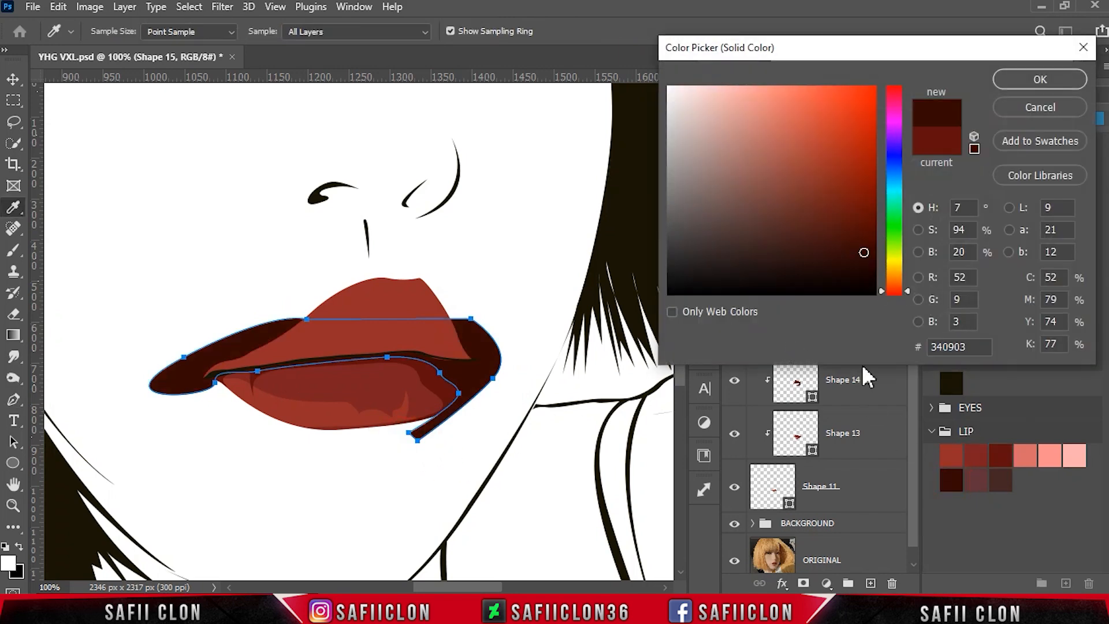
{"action": "left_click", "coordinate": [1034, 82]}
{"action": "right_click", "coordinate": [862, 325]}
{"action": "left_click", "coordinate": [913, 312]}
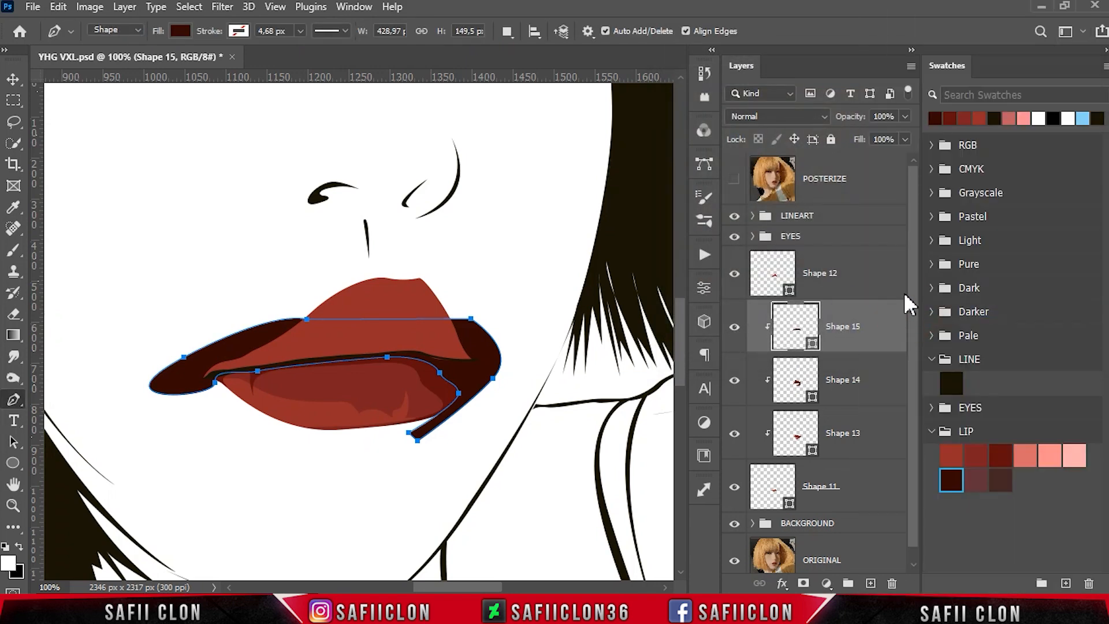
Step: Compare the lower lip with and without each of the Shape 15, Shape 14 and Shape 13 shading layers
{"action": "left_click", "coordinate": [734, 327]}
{"action": "left_click", "coordinate": [735, 327]}
{"action": "left_click", "coordinate": [735, 327]}
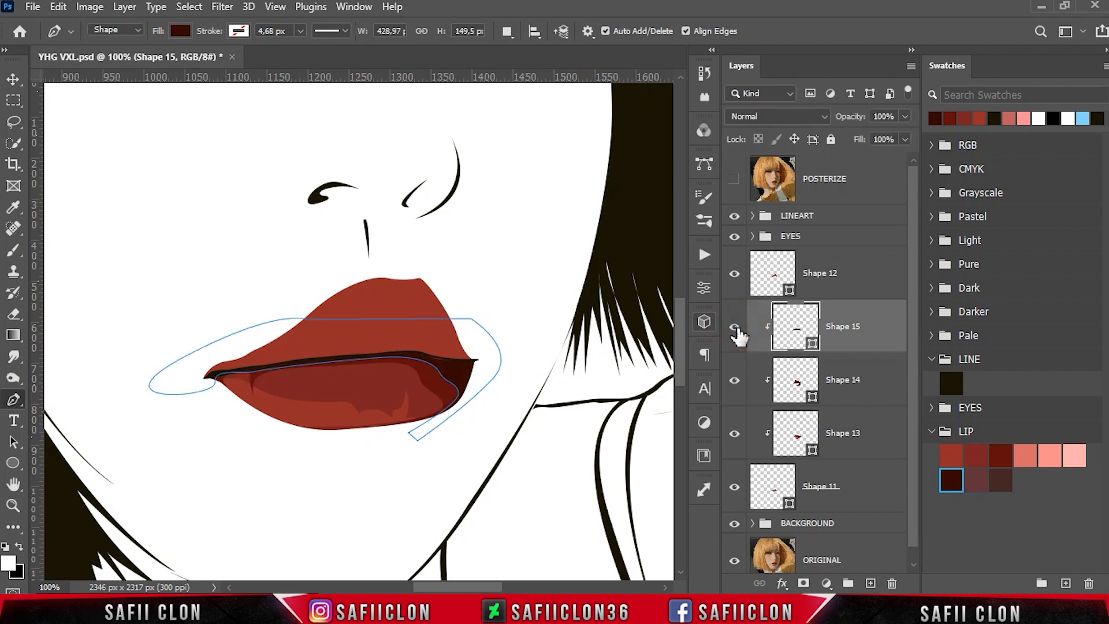
{"action": "left_click", "coordinate": [878, 378]}
{"action": "left_click", "coordinate": [734, 380]}
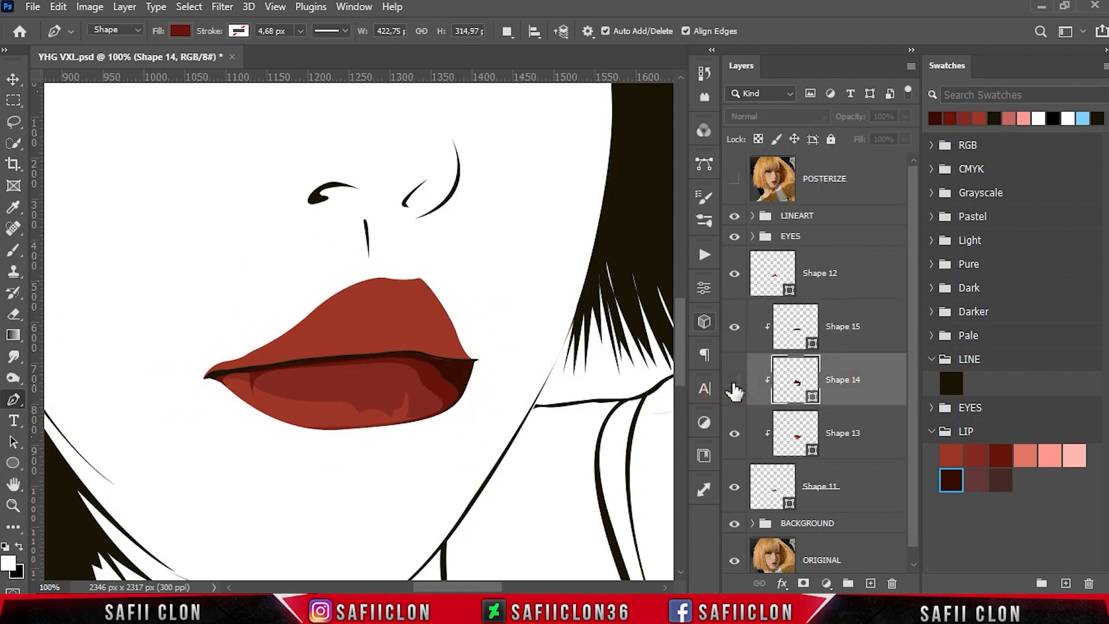
{"action": "left_click", "coordinate": [734, 380]}
{"action": "left_click", "coordinate": [884, 434]}
{"action": "left_click", "coordinate": [731, 433]}
{"action": "left_click", "coordinate": [734, 433]}
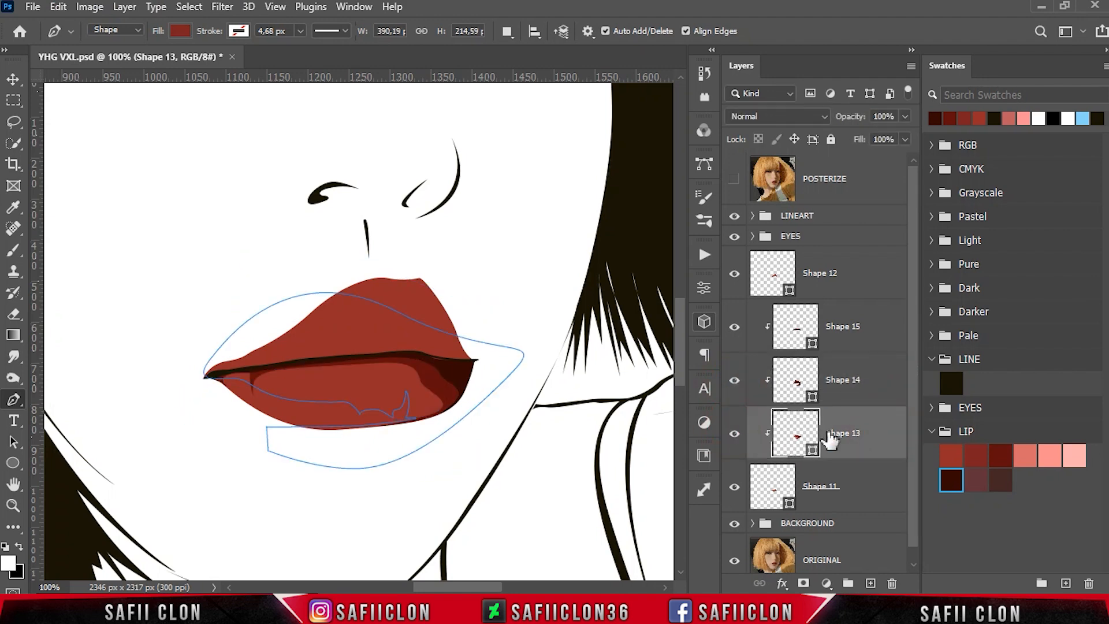
Step: Trace a thin curved crease over POSTERIZE in the middle of the lower lip, using Subtract Front Shape on the Shape 13 shading
{"action": "left_click", "coordinate": [877, 434]}
{"action": "left_click", "coordinate": [507, 31]}
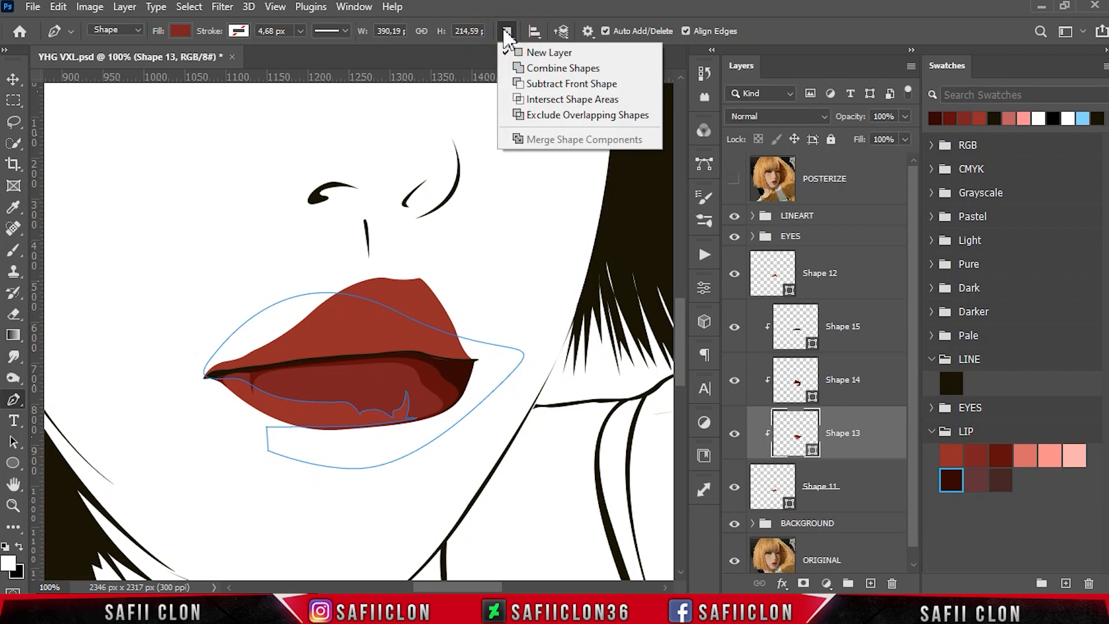
{"action": "left_click", "coordinate": [551, 83]}
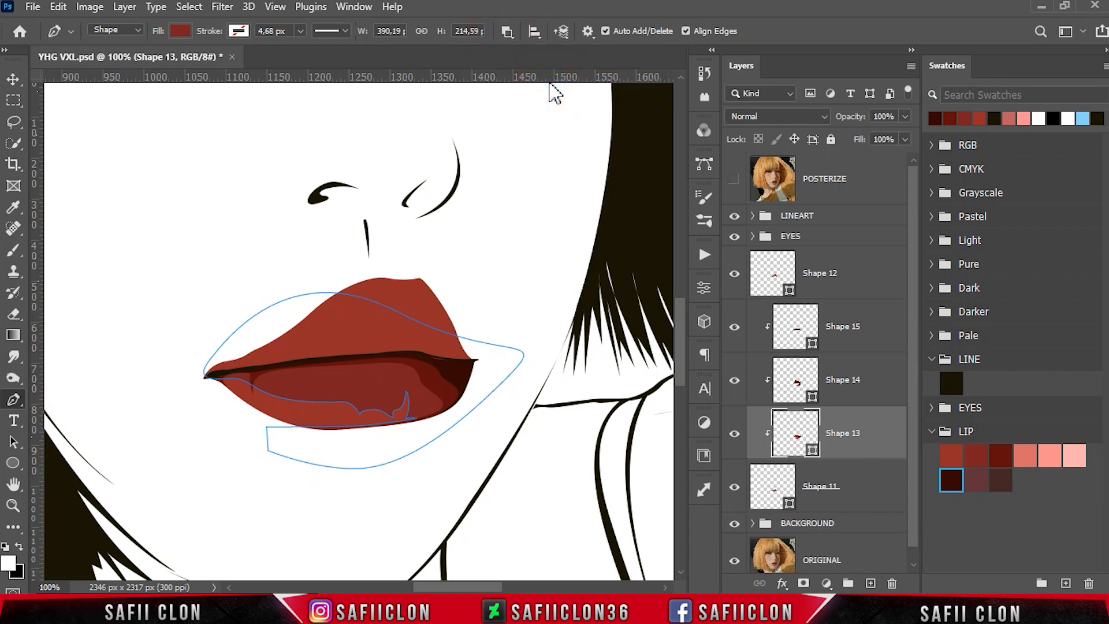
{"action": "left_click", "coordinate": [735, 184]}
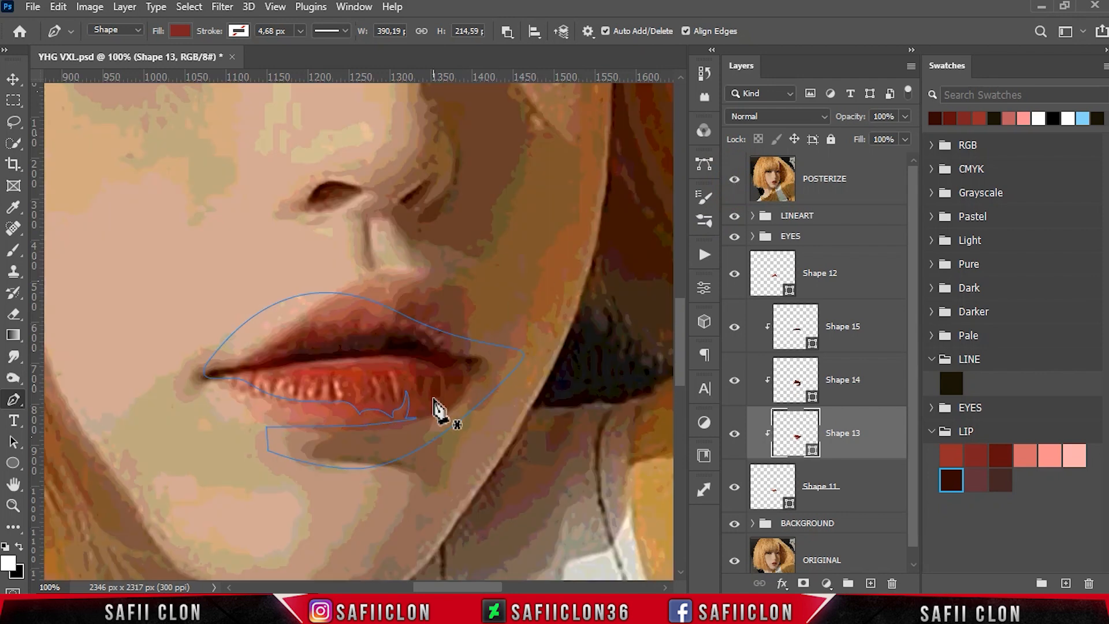
{"action": "key", "text": "ctrl+plus"}
{"action": "scroll", "coordinate": [422, 413], "scroll_direction": "down", "scroll_amount": 2}
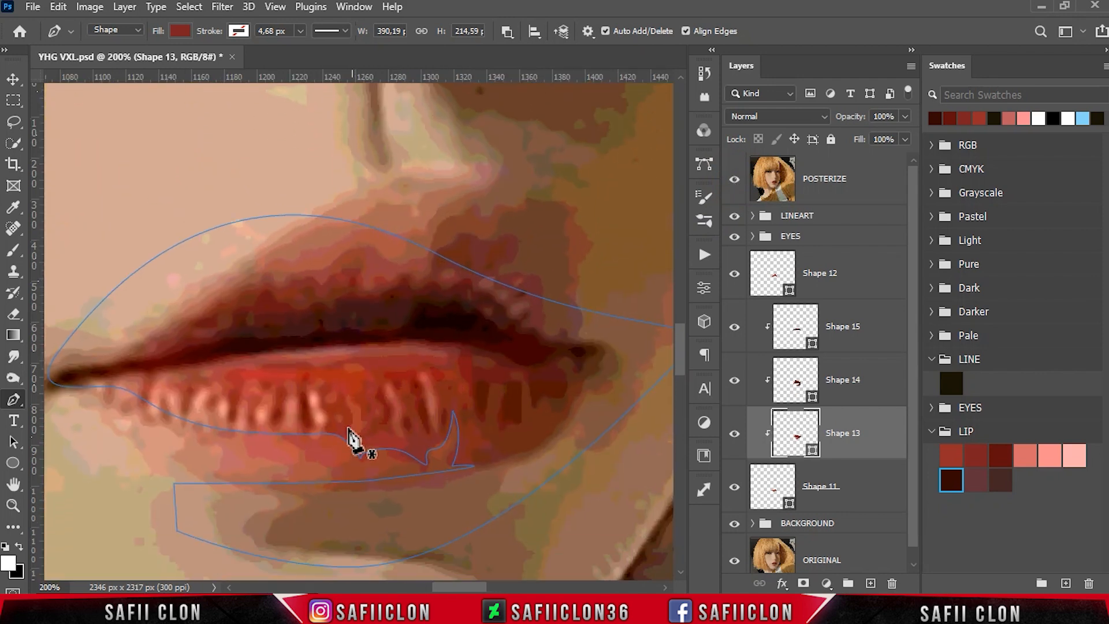
{"action": "mouse_move", "coordinate": [311, 435]}
{"action": "left_mouse_down"}
{"action": "mouse_move", "coordinate": [310, 399]}
{"action": "mouse_move", "coordinate": [320, 444]}
{"action": "left_mouse_up"}
{"action": "left_click", "coordinate": [736, 180]}
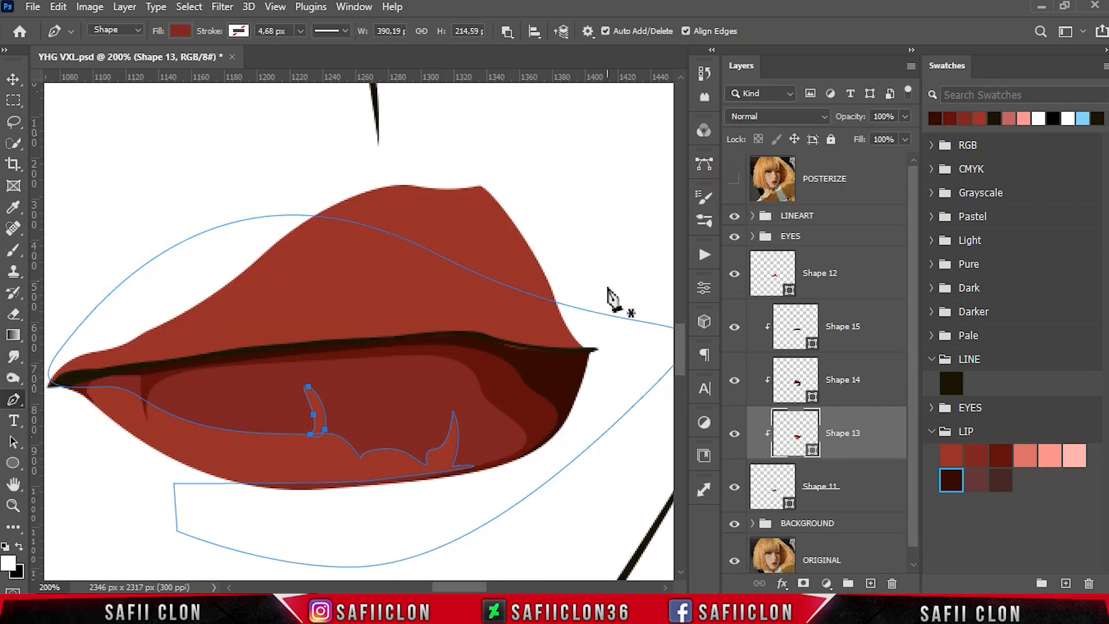
Step: Trace a scalloped row of thin creases over POSTERIZE on the lower lip's left half, subtracting it from the Shape 13 shading
{"action": "left_click", "coordinate": [735, 183]}
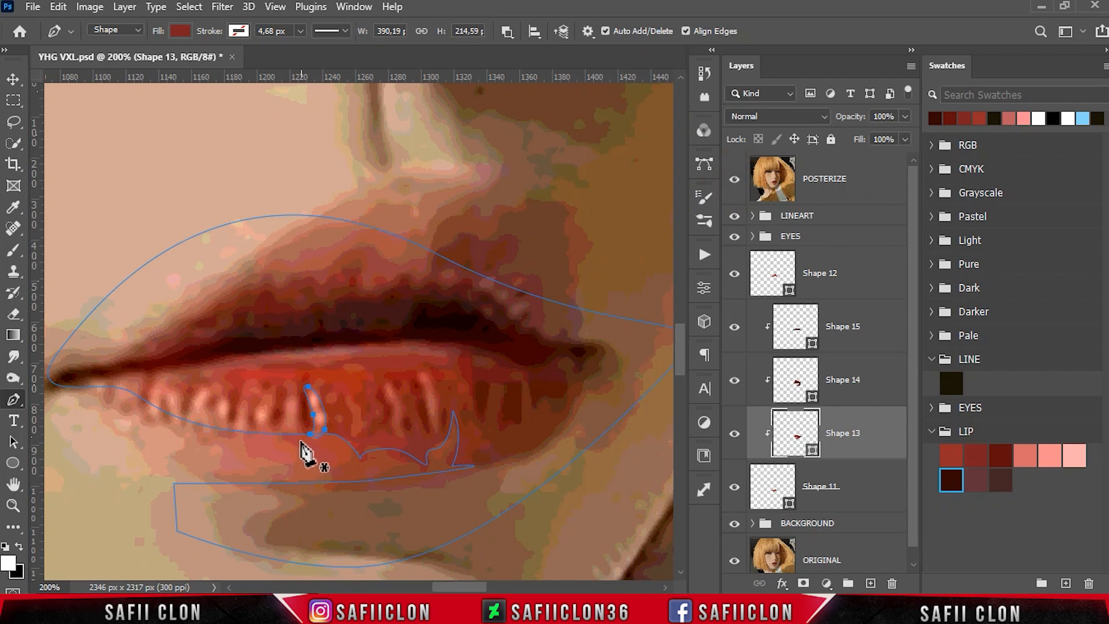
{"action": "left_click_drag", "start_coordinate": [298, 440], "coordinate": [159, 407]}
{"action": "left_click", "coordinate": [292, 383]}
{"action": "left_click", "coordinate": [270, 432]}
{"action": "left_click", "coordinate": [250, 433]}
{"action": "left_click", "coordinate": [191, 417]}
{"action": "left_click", "coordinate": [159, 438]}
{"action": "left_click", "coordinate": [237, 456]}
{"action": "left_click", "coordinate": [299, 439]}
{"action": "left_click", "coordinate": [734, 182]}
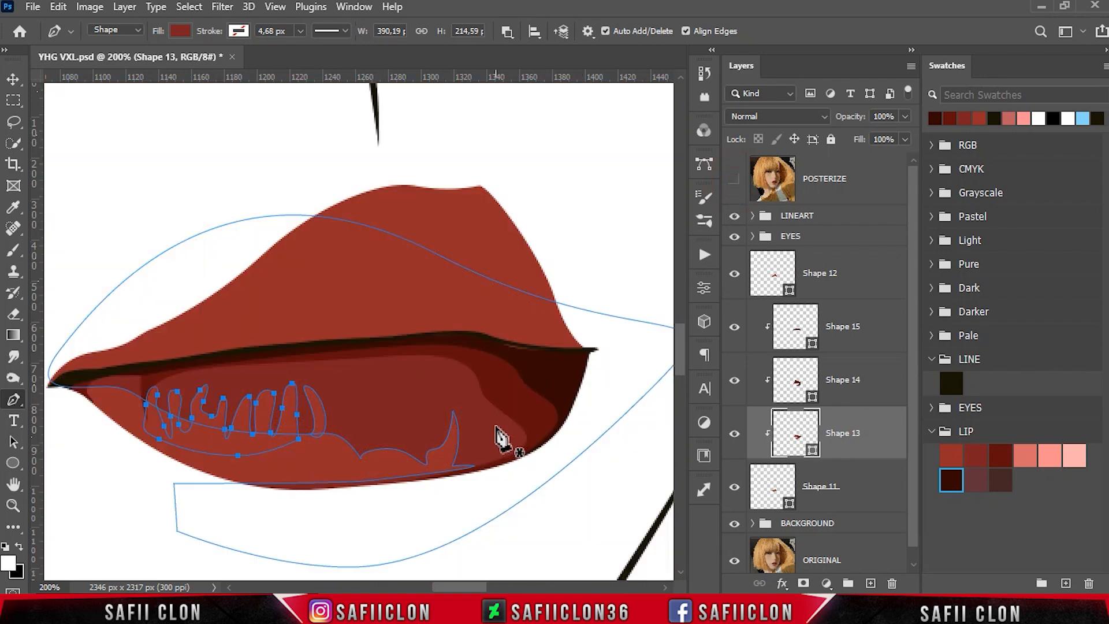
Step: Examine the subtracted lip creases with the path outlines hidden, both up close and in the context of the lower face
{"action": "key", "text": "Escape"}
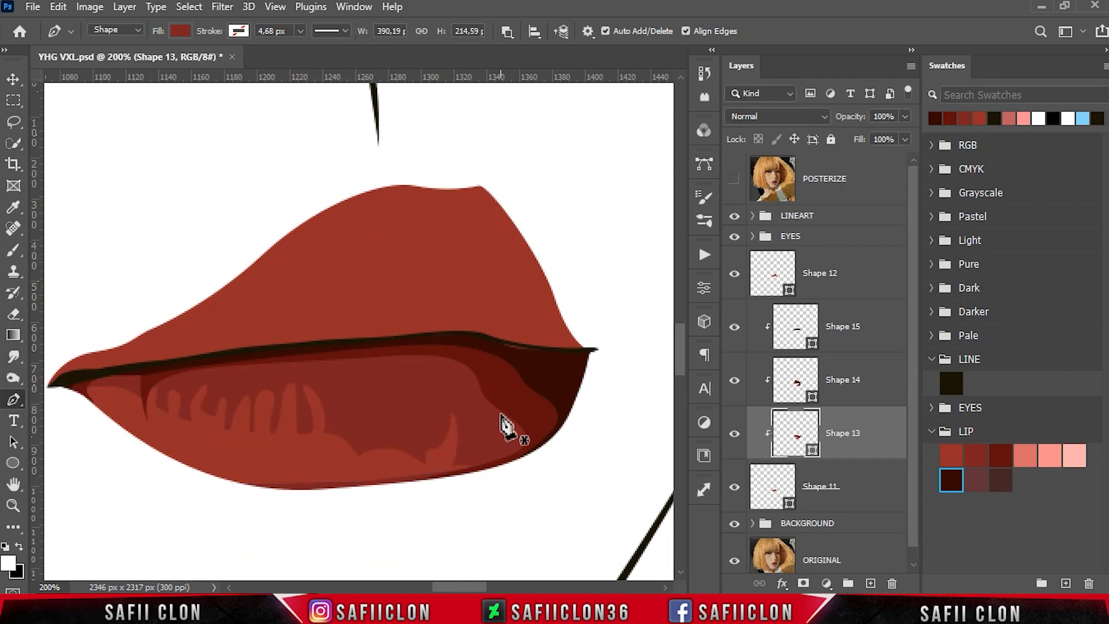
{"action": "key", "text": "ctrl+minus"}
{"action": "key", "text": "ctrl+minus"}
{"action": "key", "text": "ctrl+minus"}
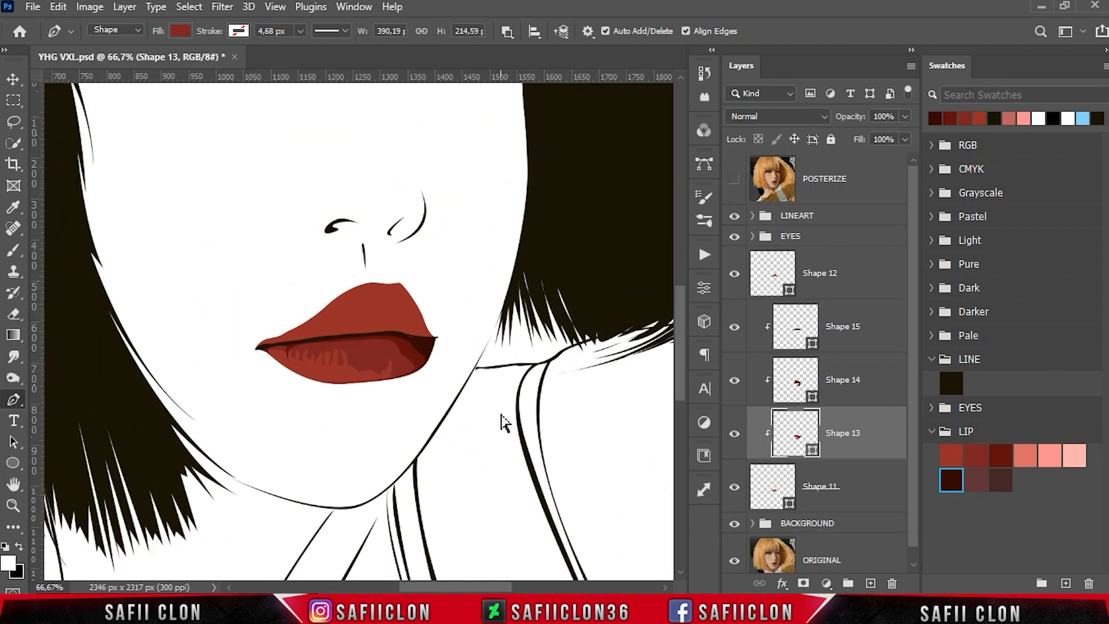
{"action": "key", "text": "ctrl+plus"}
{"action": "key", "text": "ctrl+plus"}
{"action": "key", "text": "ctrl+plus"}
{"action": "left_click", "coordinate": [503, 423], "text": "ctrl"}
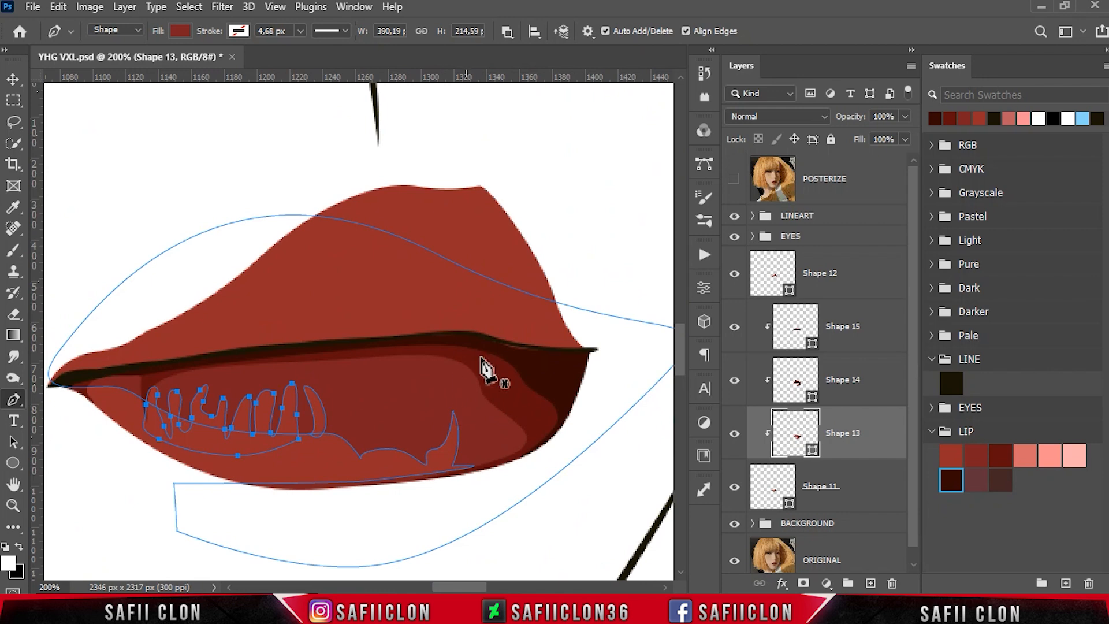
Step: Trace four slender creases over POSTERIZE from the middle to the right of the lower lip, subtracting them from the Shape 13 shading
{"action": "left_click", "coordinate": [734, 181]}
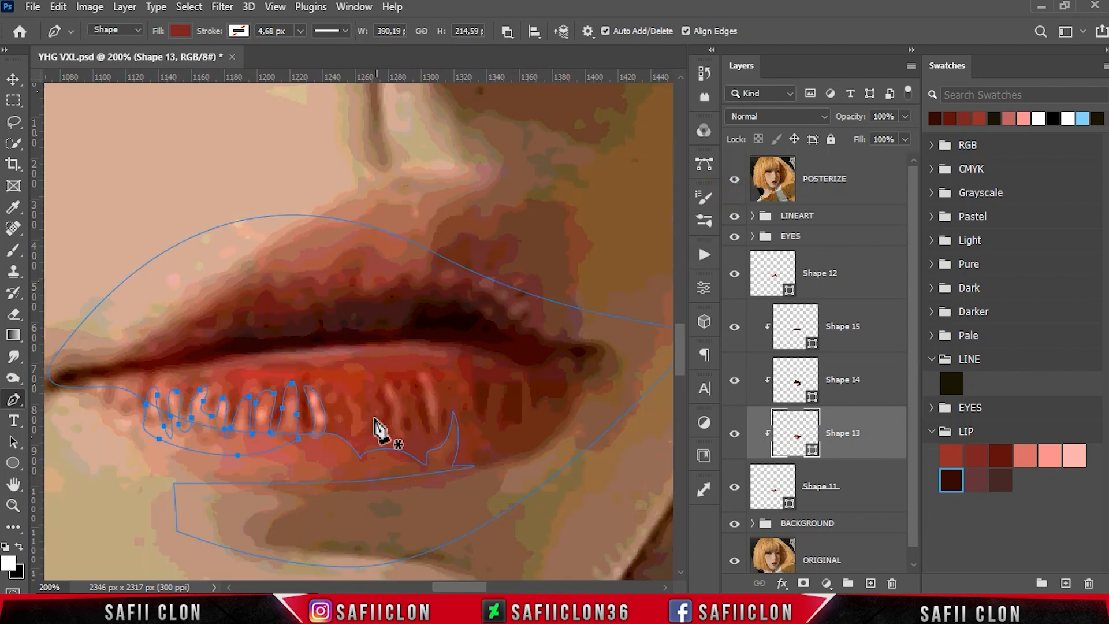
{"action": "left_click", "coordinate": [349, 386]}
{"action": "mouse_move", "coordinate": [350, 428]}
{"action": "left_mouse_down"}
{"action": "mouse_move", "coordinate": [349, 439]}
{"action": "mouse_move", "coordinate": [367, 416]}
{"action": "mouse_move", "coordinate": [334, 380]}
{"action": "mouse_move", "coordinate": [392, 407]}
{"action": "left_mouse_up"}
{"action": "left_click", "coordinate": [385, 381]}
{"action": "mouse_move", "coordinate": [392, 425]}
{"action": "left_mouse_down"}
{"action": "mouse_move", "coordinate": [393, 437]}
{"action": "mouse_move", "coordinate": [395, 392]}
{"action": "mouse_move", "coordinate": [382, 392]}
{"action": "mouse_move", "coordinate": [422, 395]}
{"action": "left_mouse_up"}
{"action": "left_click", "coordinate": [400, 442]}
{"action": "left_click", "coordinate": [422, 372]}
{"action": "left_click_drag", "start_coordinate": [429, 421], "coordinate": [450, 379]}
{"action": "left_click", "coordinate": [431, 436]}
{"action": "left_click", "coordinate": [456, 382]}
{"action": "left_click", "coordinate": [464, 417]}
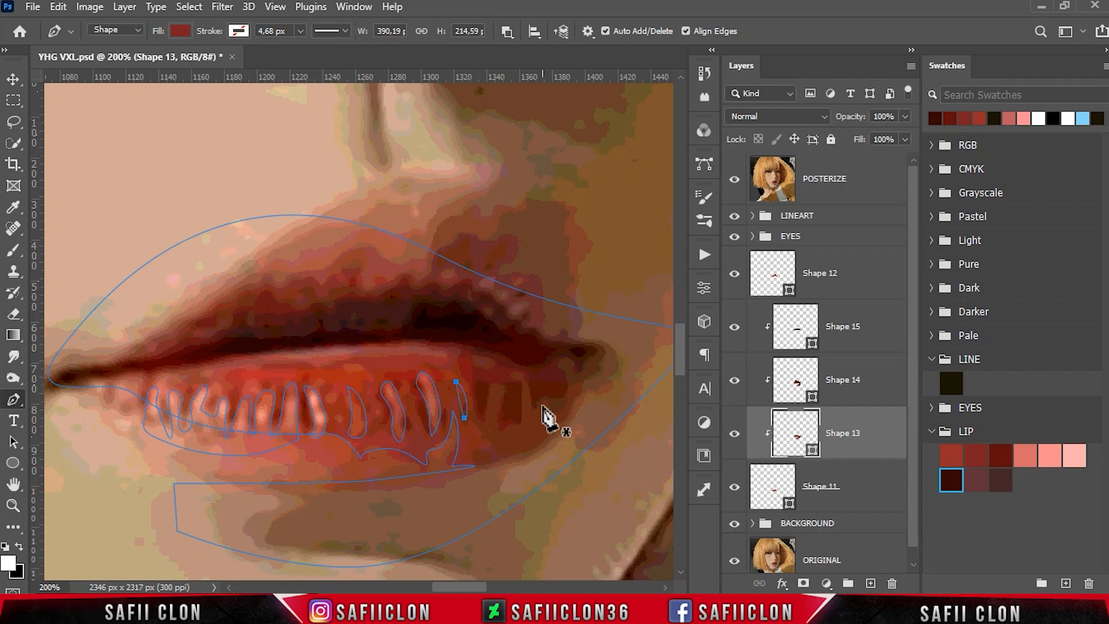
{"action": "left_click", "coordinate": [733, 182]}
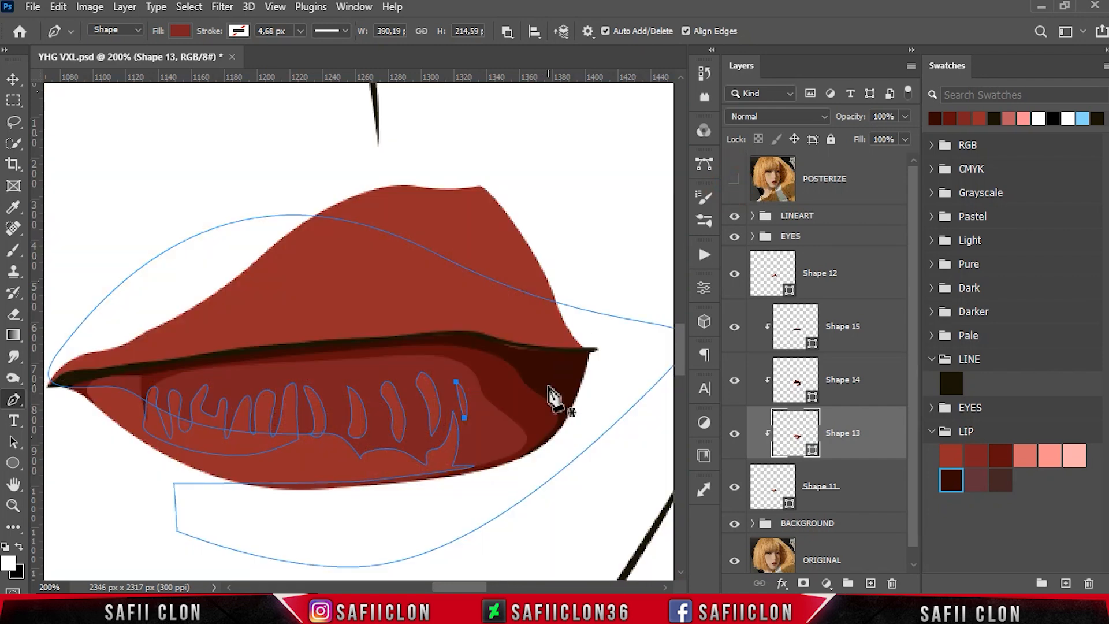
Step: Add two thin dark creases right of the lower lip's middle to the Shape 14 shading with Combine Shapes, following POSTERIZE
{"action": "left_click", "coordinate": [861, 394]}
{"action": "left_click", "coordinate": [736, 382]}
{"action": "left_click", "coordinate": [736, 382]}
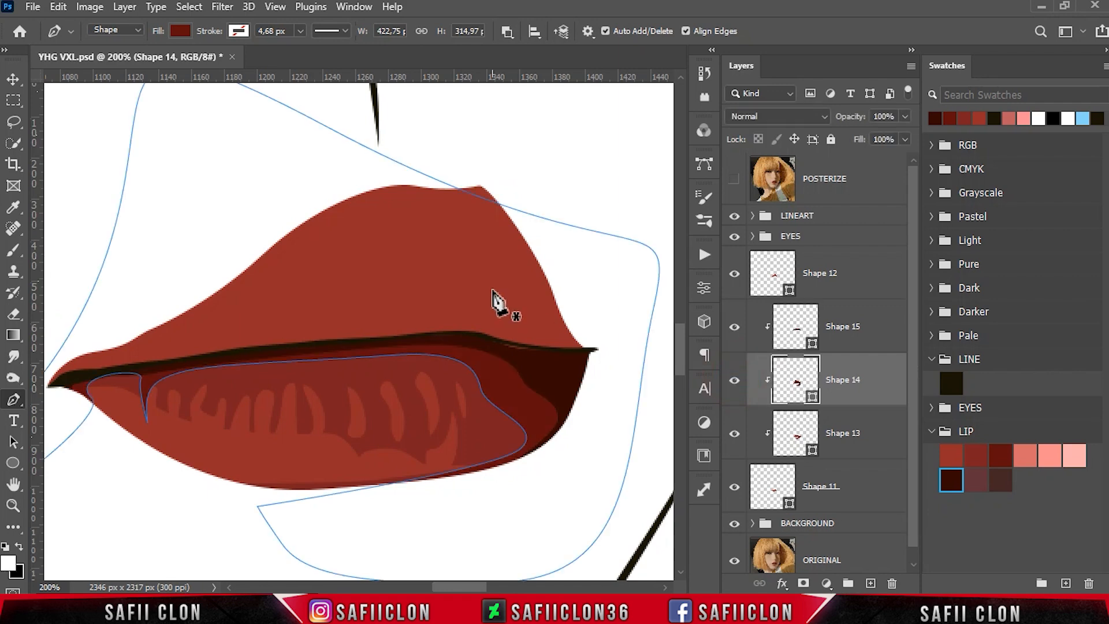
{"action": "left_click", "coordinate": [507, 31]}
{"action": "left_click", "coordinate": [558, 68]}
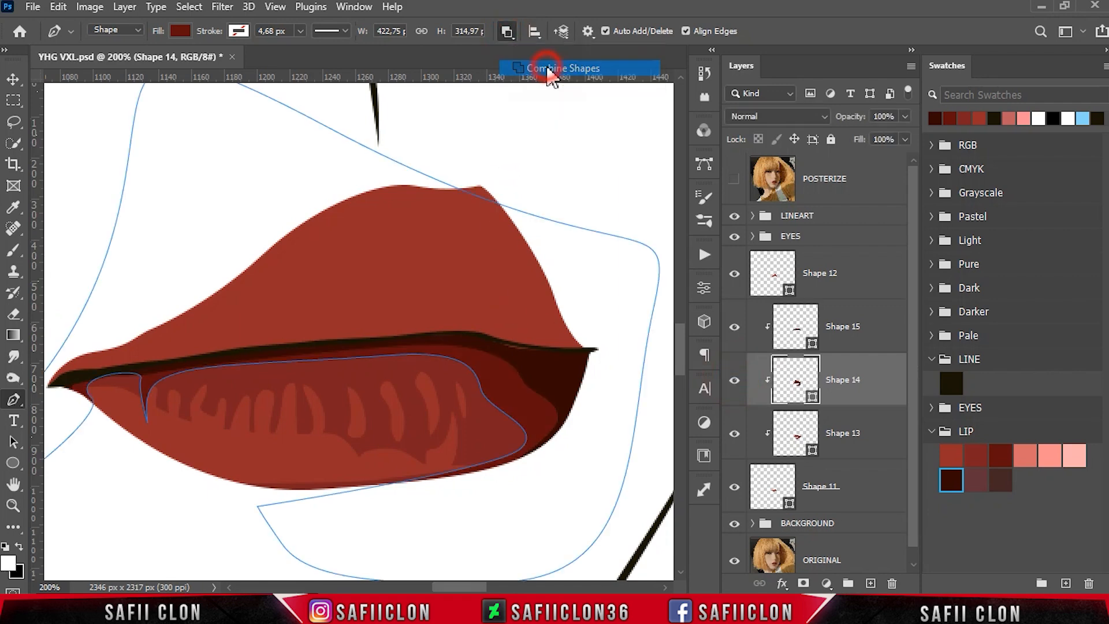
{"action": "left_click", "coordinate": [735, 180]}
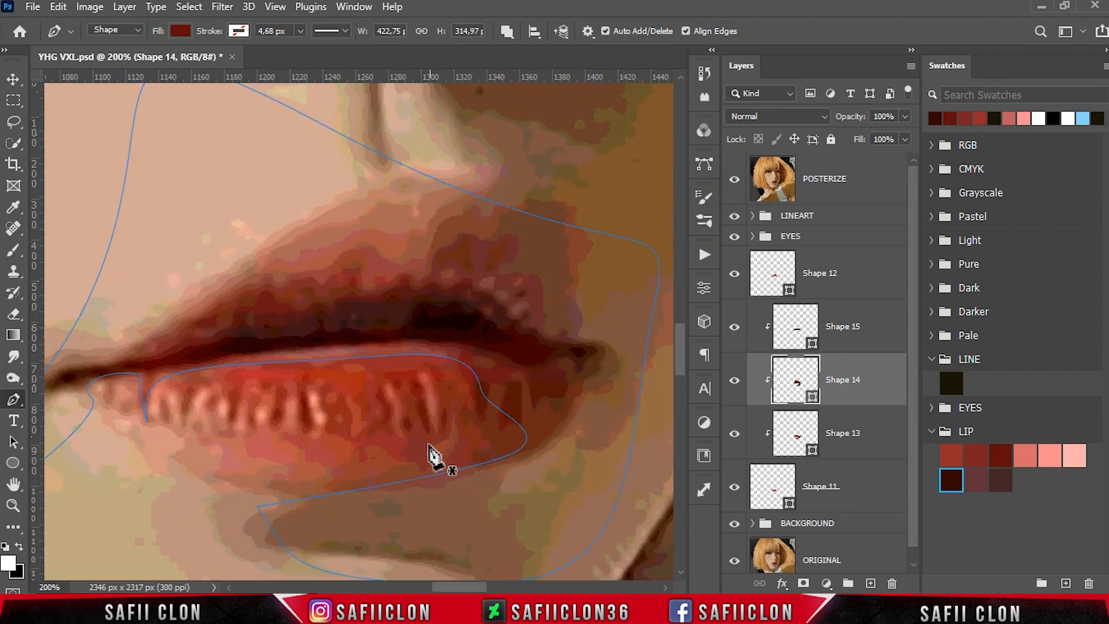
{"action": "left_click", "coordinate": [420, 381]}
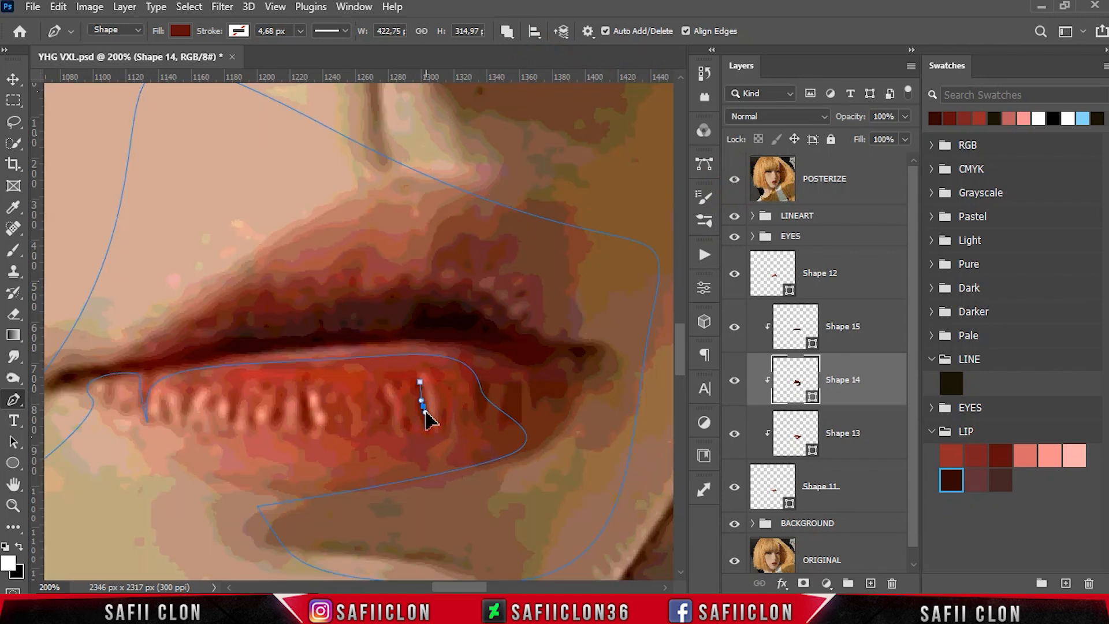
{"action": "left_click_drag", "start_coordinate": [419, 407], "coordinate": [419, 406]}
{"action": "mouse_move", "coordinate": [420, 382]}
{"action": "left_mouse_down"}
{"action": "mouse_move", "coordinate": [430, 394]}
{"action": "mouse_move", "coordinate": [388, 422]}
{"action": "mouse_move", "coordinate": [382, 403]}
{"action": "left_mouse_up"}
{"action": "left_click", "coordinate": [382, 385]}
{"action": "left_click", "coordinate": [383, 433]}
{"action": "key", "text": "ctrl+z"}
{"action": "left_click_drag", "start_coordinate": [382, 385], "coordinate": [387, 383]}
Step: Trace four more narrow dark creases across the left half of the lower lip in the Shape 14 shading
{"action": "left_click", "coordinate": [306, 388]}
{"action": "left_click_drag", "start_coordinate": [311, 420], "coordinate": [311, 425]}
{"action": "left_click", "coordinate": [307, 428]}
{"action": "left_click_drag", "start_coordinate": [300, 388], "coordinate": [302, 384]}
{"action": "left_click", "coordinate": [307, 389]}
{"action": "left_click", "coordinate": [283, 384]}
{"action": "left_click", "coordinate": [268, 384]}
{"action": "left_click", "coordinate": [283, 384]}
{"action": "left_click_drag", "start_coordinate": [275, 422], "coordinate": [235, 427]}
{"action": "left_click", "coordinate": [246, 385]}
{"action": "mouse_move", "coordinate": [228, 408]}
{"action": "left_mouse_down"}
{"action": "mouse_move", "coordinate": [222, 372]}
{"action": "mouse_move", "coordinate": [243, 391]}
{"action": "left_mouse_up"}
{"action": "left_click", "coordinate": [201, 385]}
{"action": "left_click", "coordinate": [183, 421]}
{"action": "left_click", "coordinate": [182, 396]}
{"action": "left_click", "coordinate": [185, 376]}
{"action": "left_click", "coordinate": [202, 384]}
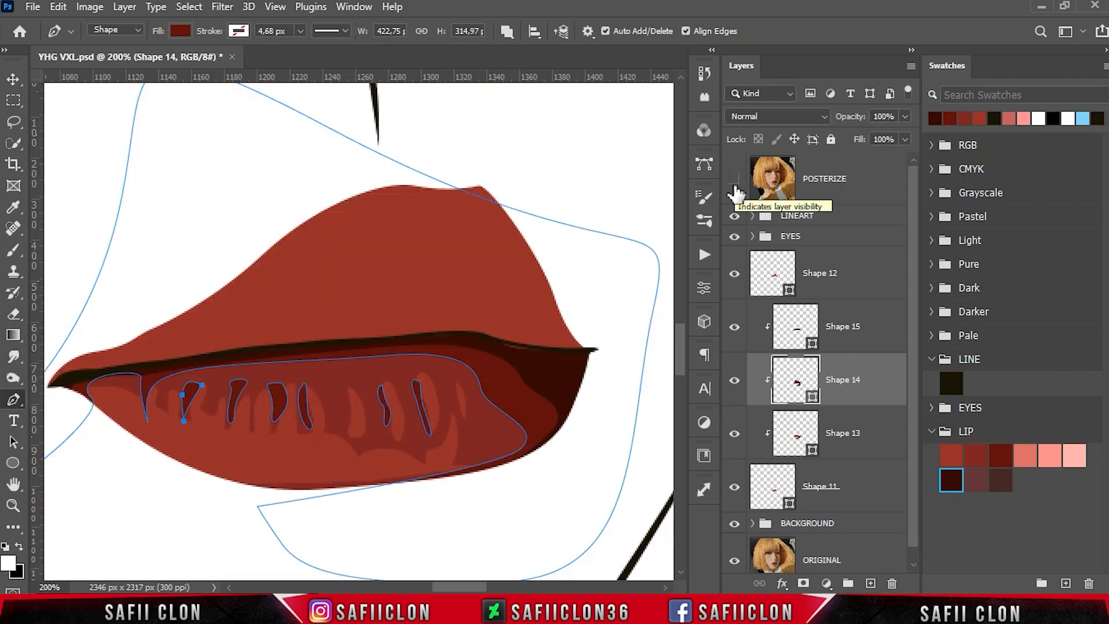
{"action": "left_click", "coordinate": [734, 183]}
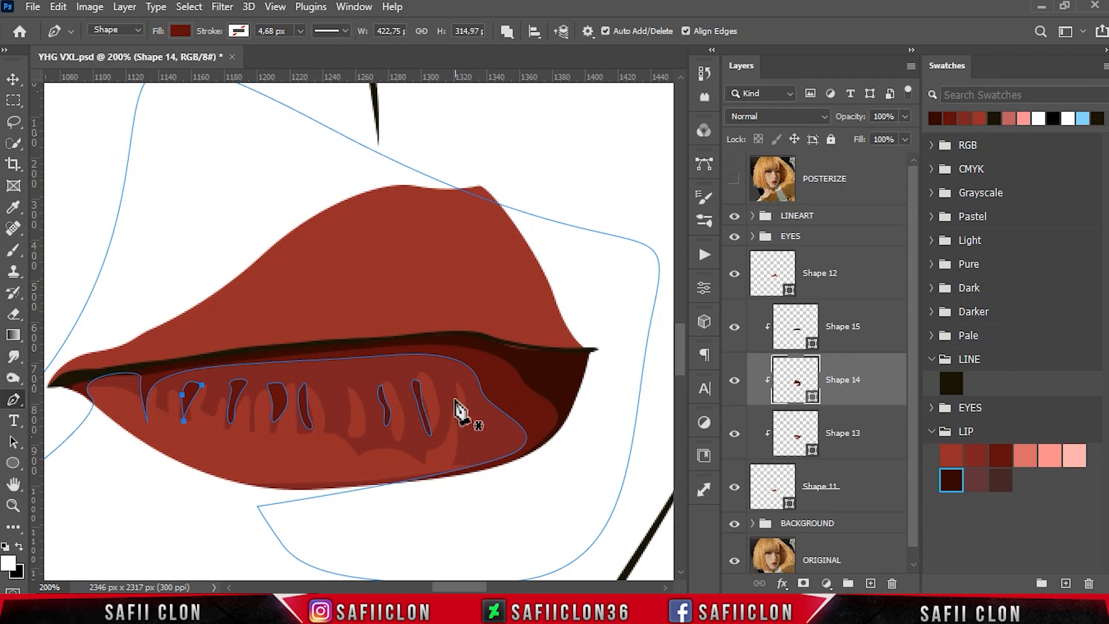
Step: Add two small dark slivers to Shape 14, one near the right creases and one mid-lip, and compare the creases with POSTERIZE
{"action": "left_click", "coordinate": [449, 386]}
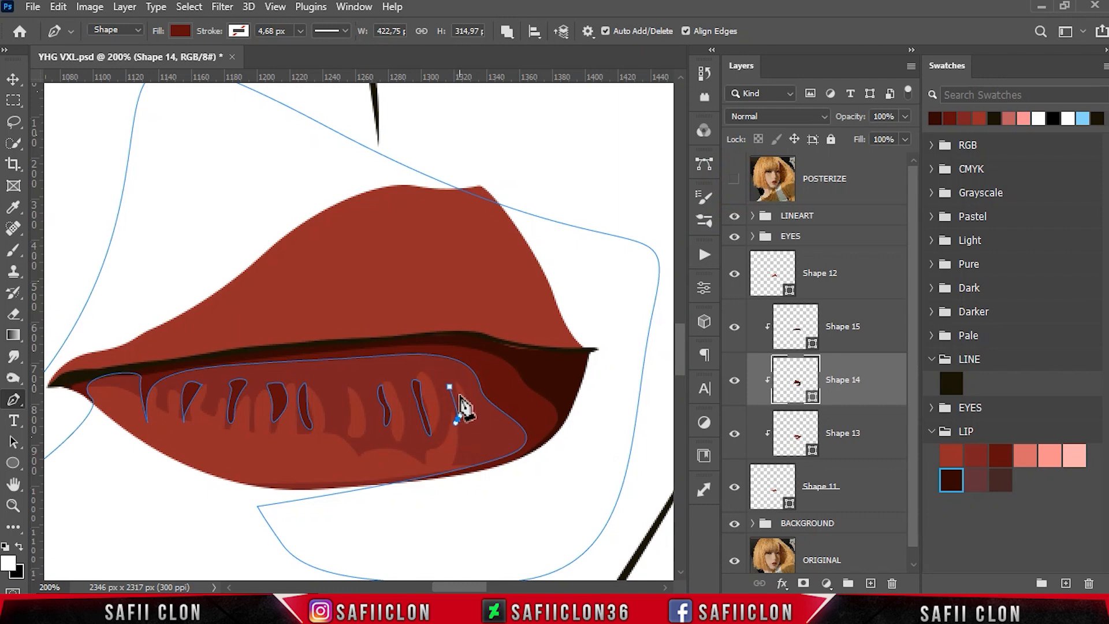
{"action": "left_click", "coordinate": [449, 386]}
{"action": "left_click", "coordinate": [343, 392]}
{"action": "left_click", "coordinate": [341, 441]}
{"action": "left_click", "coordinate": [343, 392]}
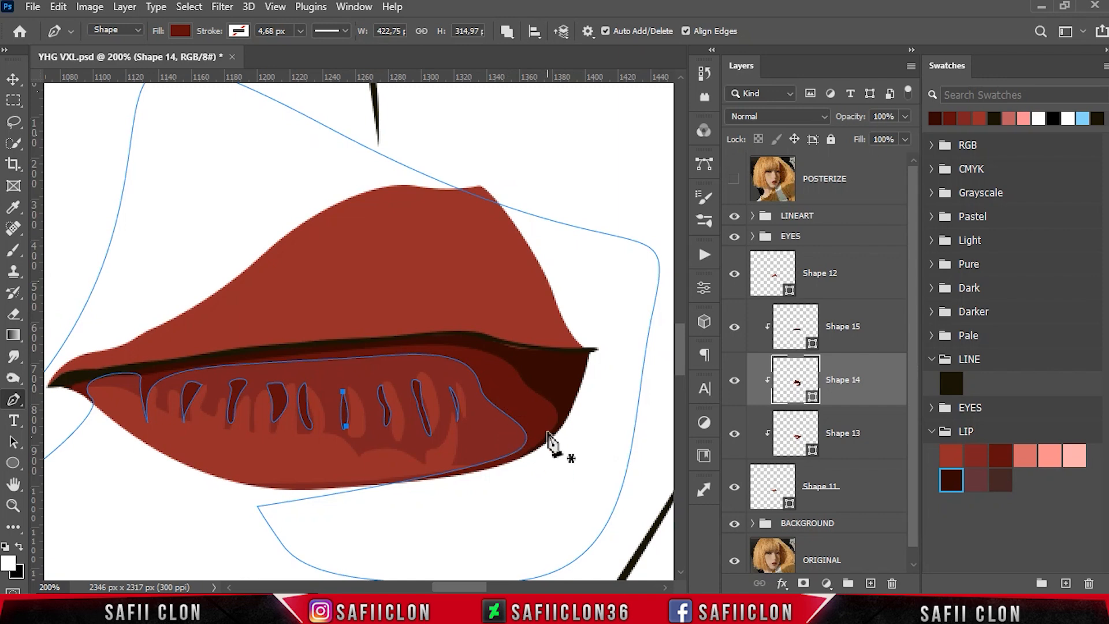
{"action": "scroll", "coordinate": [555, 442], "scroll_direction": "up", "scroll_amount": 1}
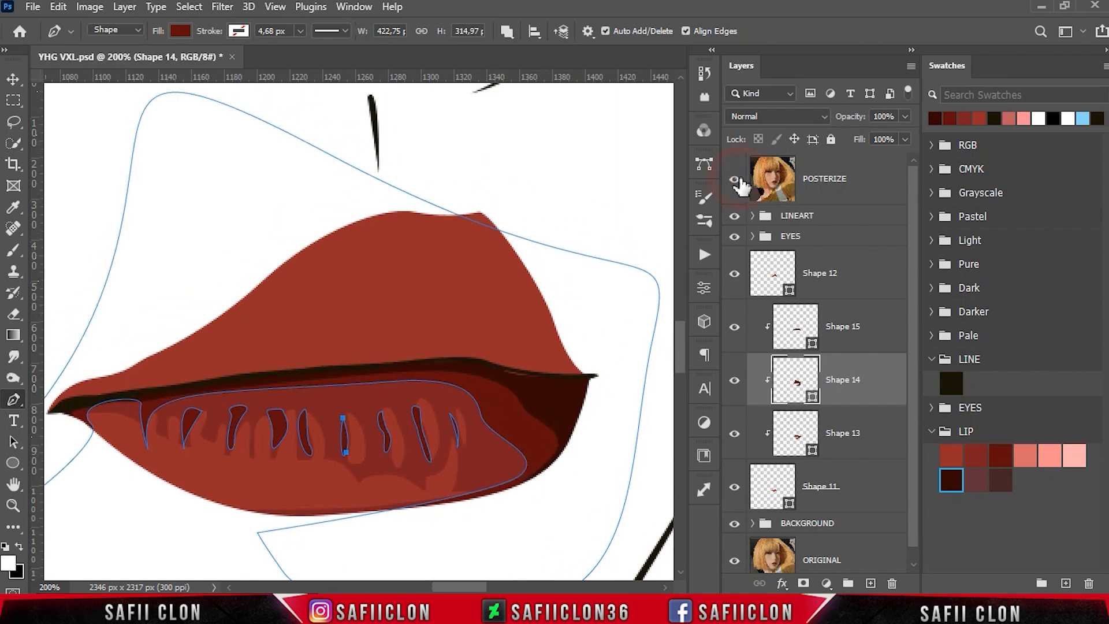
{"action": "left_click", "coordinate": [735, 180]}
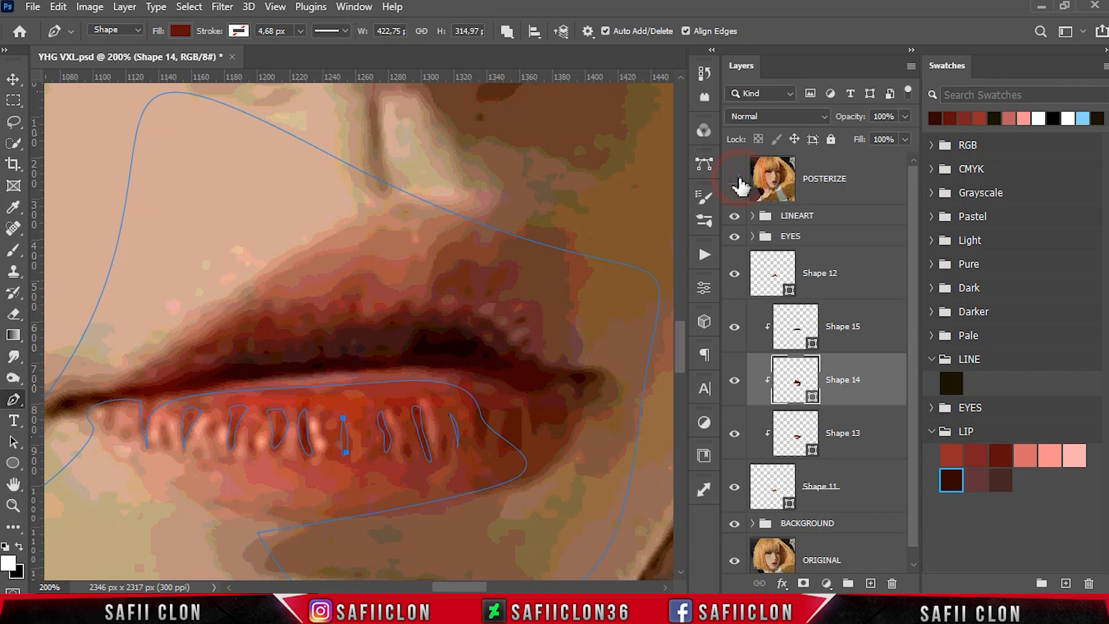
{"action": "left_click", "coordinate": [735, 180]}
Step: Trace a closed highlight outline over POSTERIZE around the lower lip's left and bottom edges as a new shape layer above Shape 15
{"action": "left_click", "coordinate": [870, 320]}
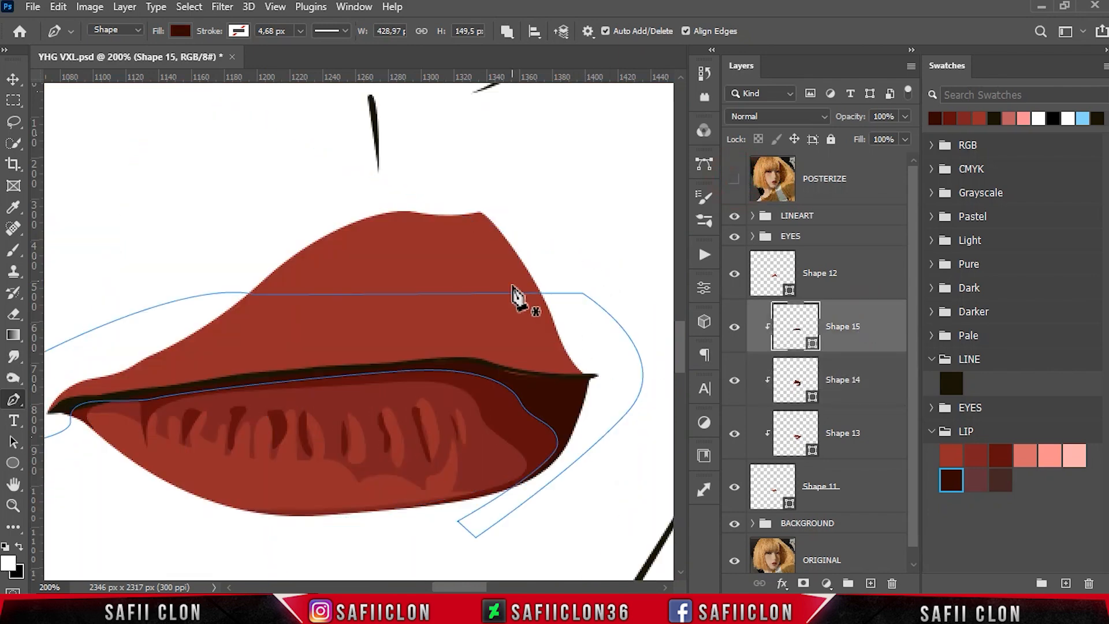
{"action": "left_click", "coordinate": [507, 32]}
{"action": "left_click", "coordinate": [540, 48]}
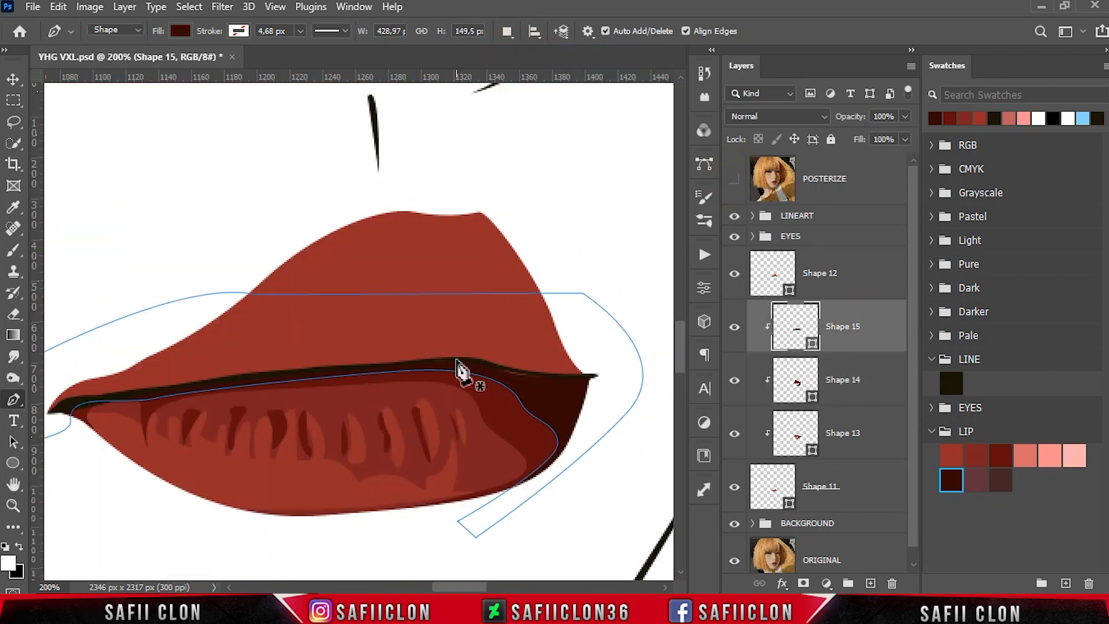
{"action": "key", "text": "ctrl+minus"}
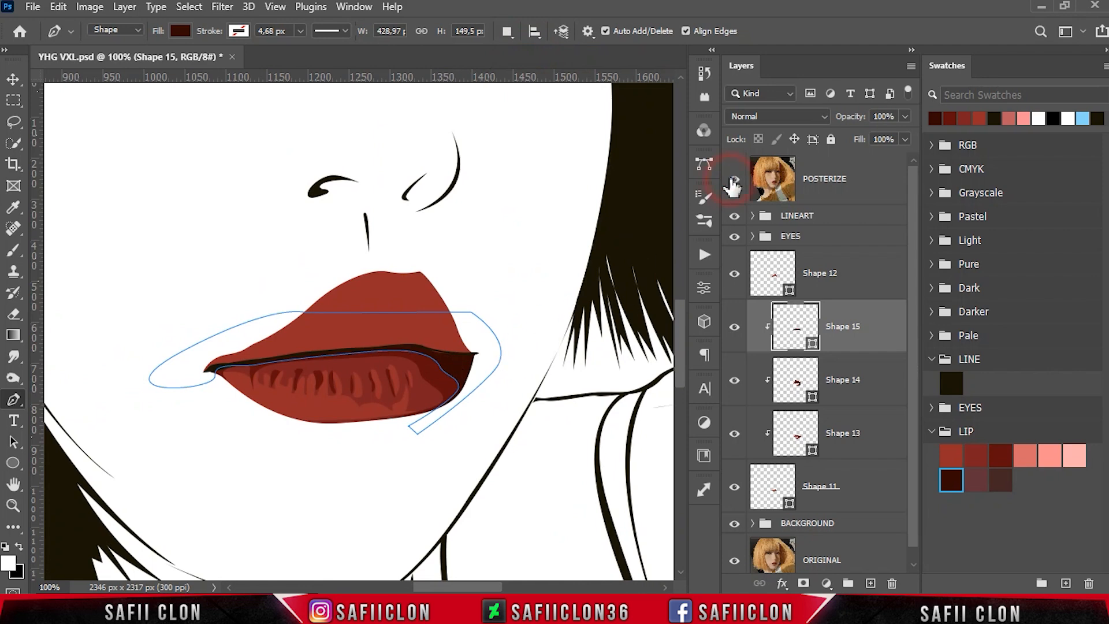
{"action": "left_click", "coordinate": [734, 179]}
{"action": "left_click", "coordinate": [197, 386]}
{"action": "left_click_drag", "start_coordinate": [391, 430], "coordinate": [438, 426]}
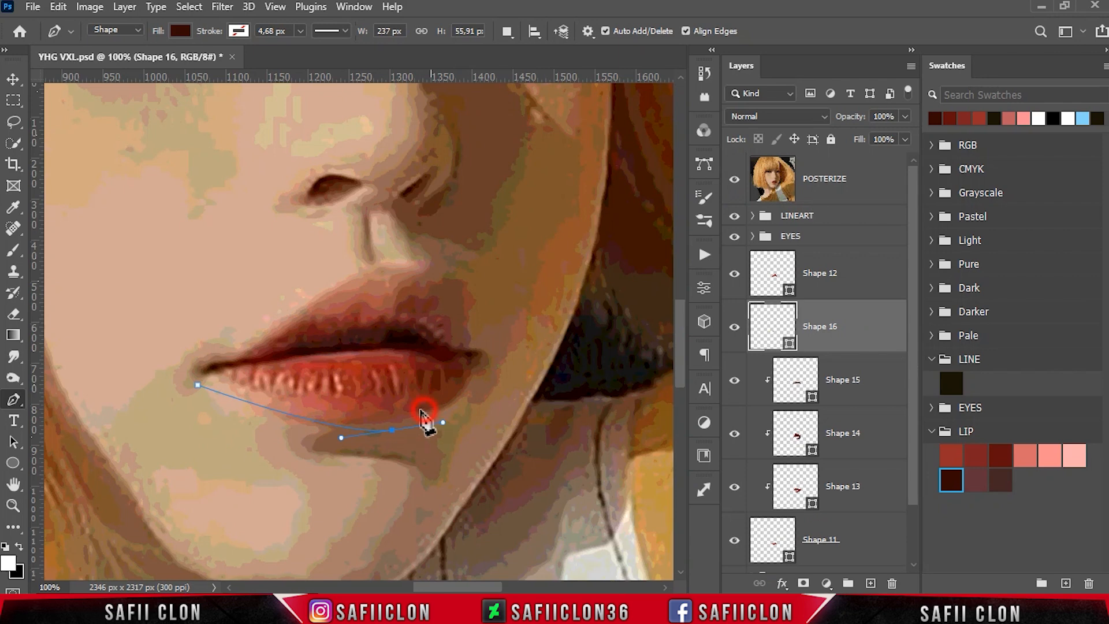
{"action": "left_click_drag", "start_coordinate": [313, 363], "coordinate": [441, 372]}
{"action": "key", "text": "ctrl+z"}
{"action": "left_click_drag", "start_coordinate": [313, 363], "coordinate": [314, 358]}
{"action": "left_click_drag", "start_coordinate": [212, 362], "coordinate": [151, 378]}
{"action": "left_click", "coordinate": [193, 400]}
{"action": "left_click", "coordinate": [198, 385]}
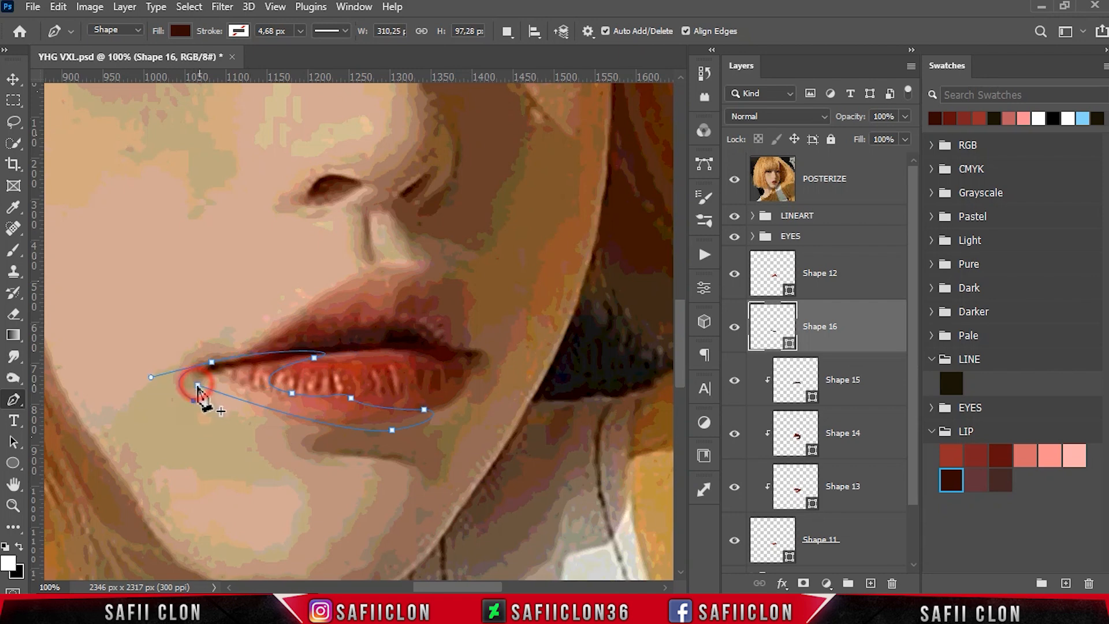
Step: Fill the lower lip highlight shape with the LIP swatch d96b6a
{"action": "left_click", "coordinate": [735, 180]}
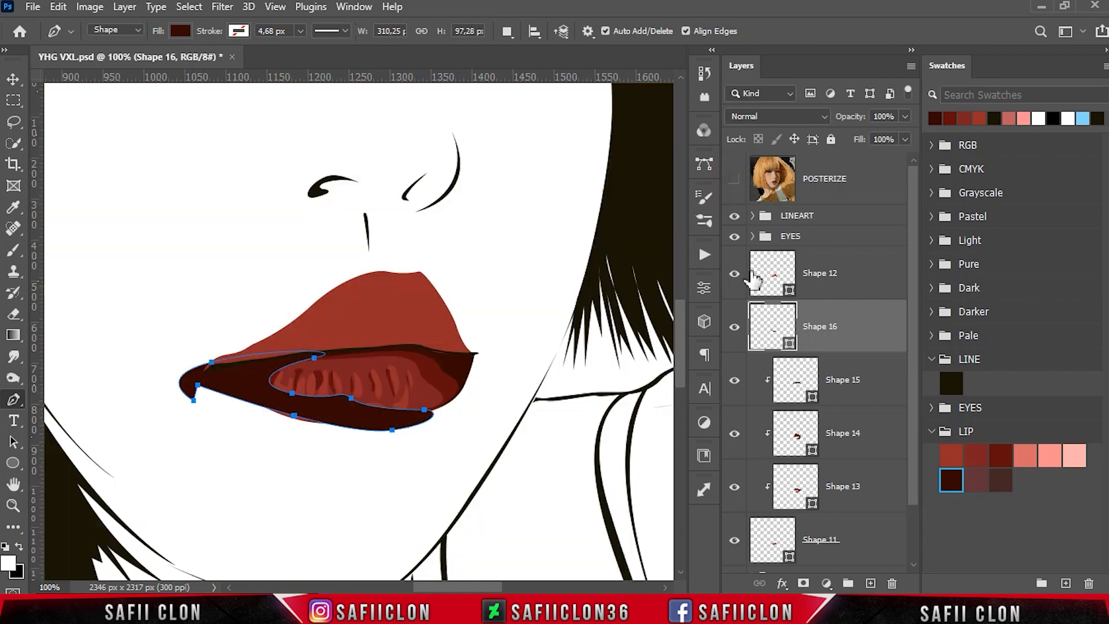
{"action": "double_click", "coordinate": [790, 345]}
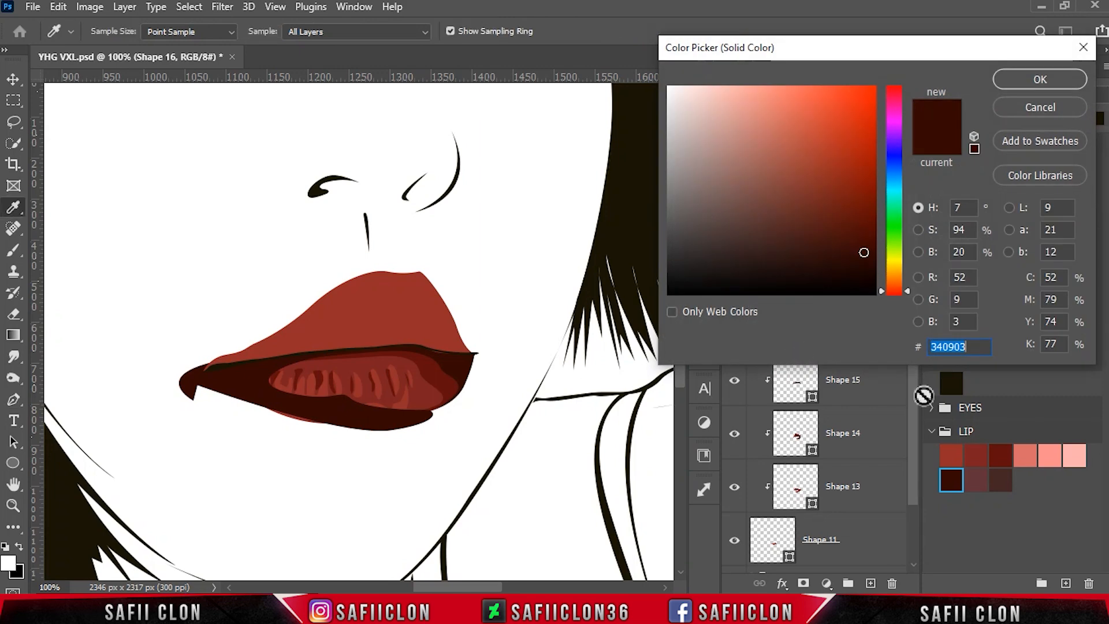
{"action": "left_click", "coordinate": [1030, 449]}
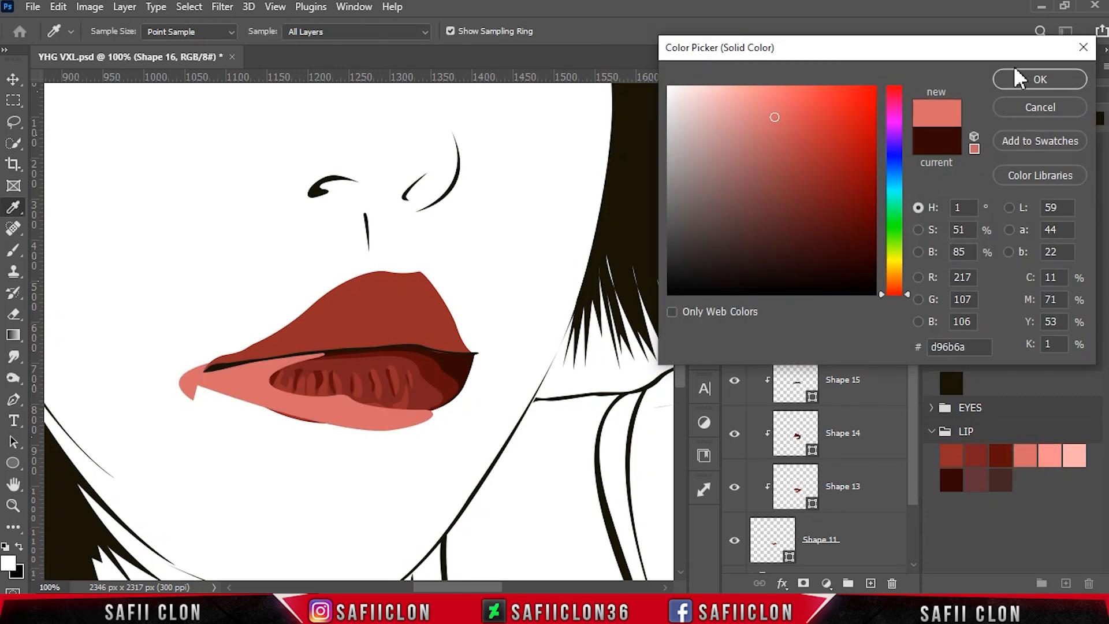
{"action": "left_click", "coordinate": [1027, 81]}
Step: Clip the highlight shape to the lower lip and pull its bottom anchor down to cover the lip's lower edge
{"action": "right_click", "coordinate": [864, 331]}
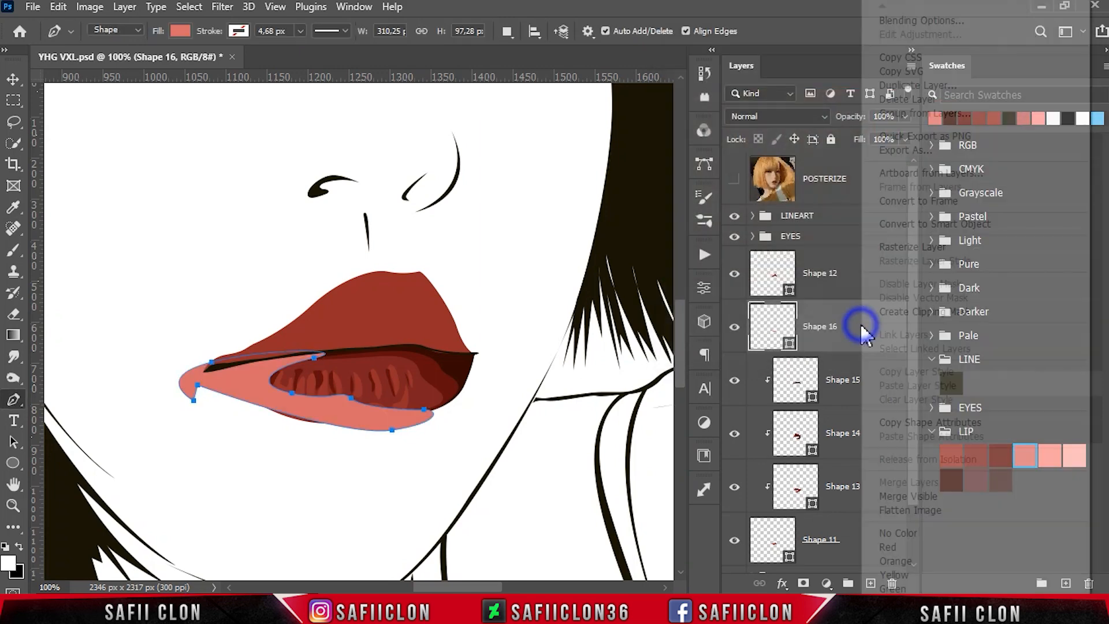
{"action": "left_click", "coordinate": [889, 311]}
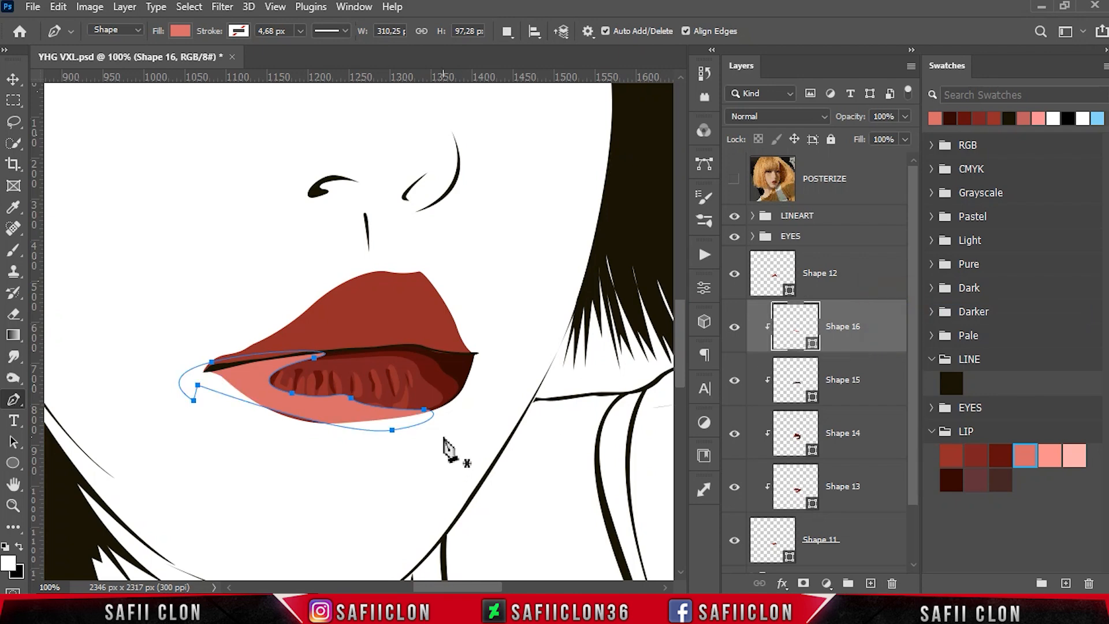
{"action": "left_click", "coordinate": [296, 418]}
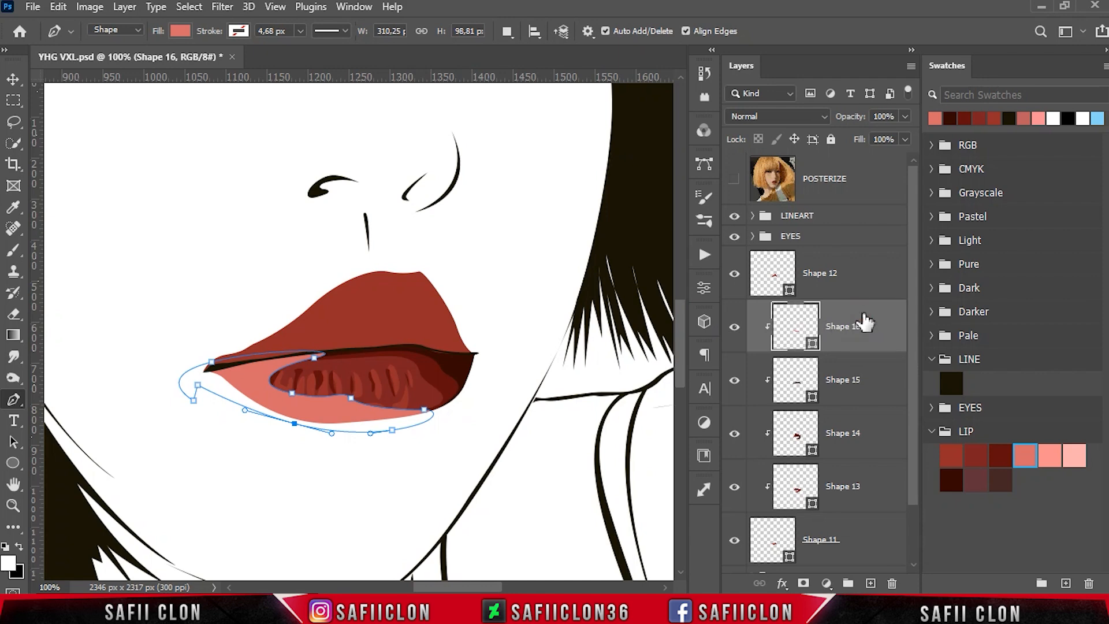
Step: Add a layer mask to the highlight and set up a Soft Round brush at 94 px and 9% opacity
{"action": "left_click", "coordinate": [804, 584]}
{"action": "left_click_drag", "start_coordinate": [14, 251], "coordinate": [47, 258]}
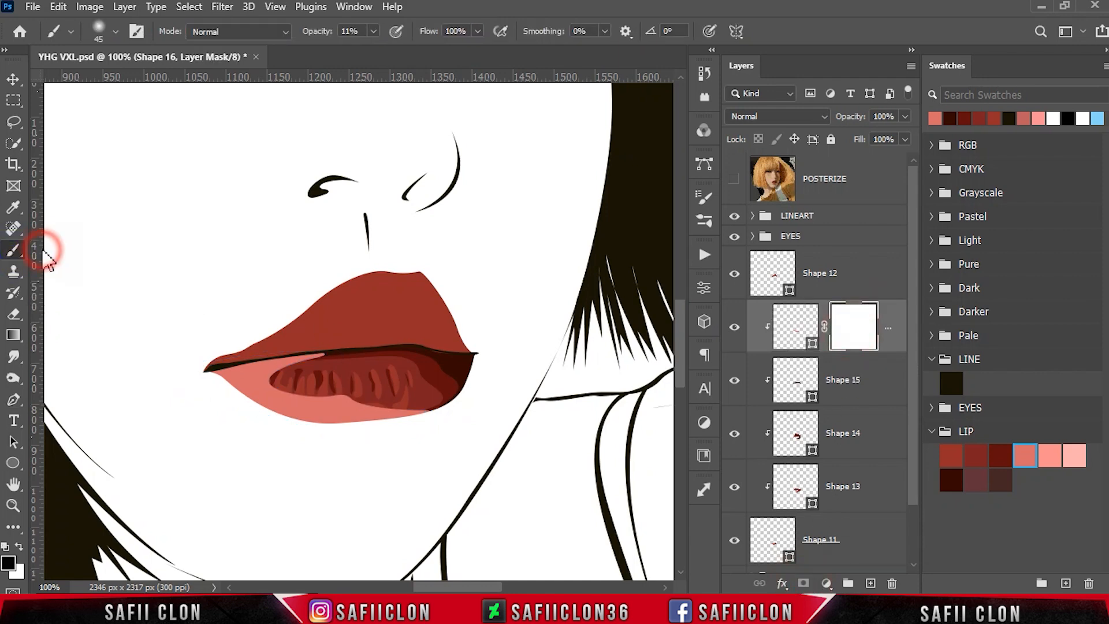
{"action": "left_click", "coordinate": [116, 31]}
{"action": "left_click", "coordinate": [124, 248]}
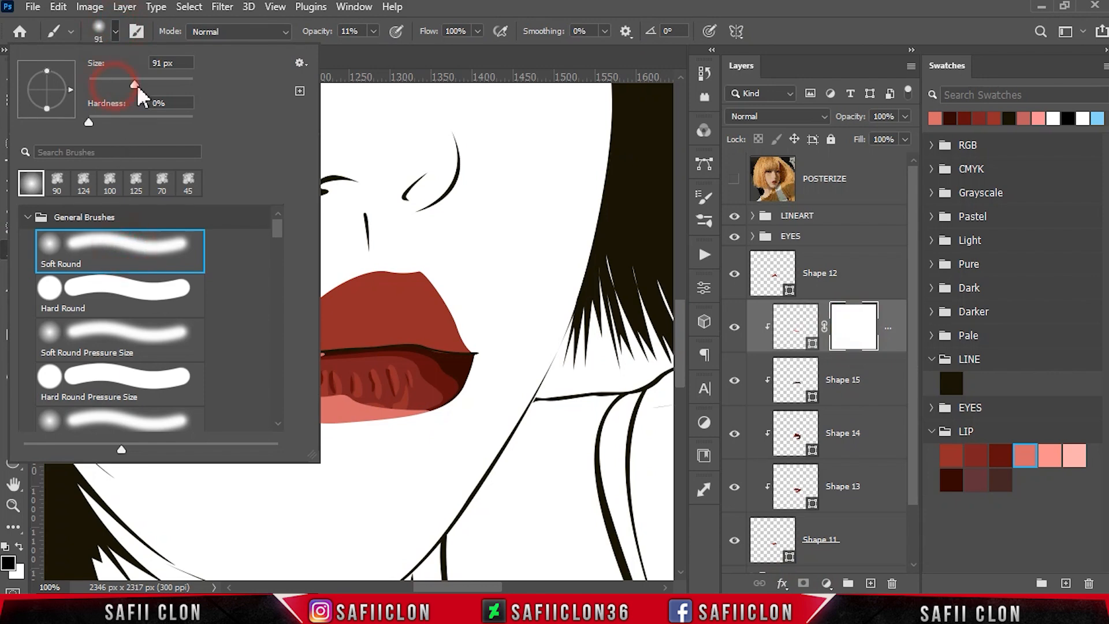
{"action": "key", "text": "Return"}
{"action": "left_click", "coordinate": [373, 32]}
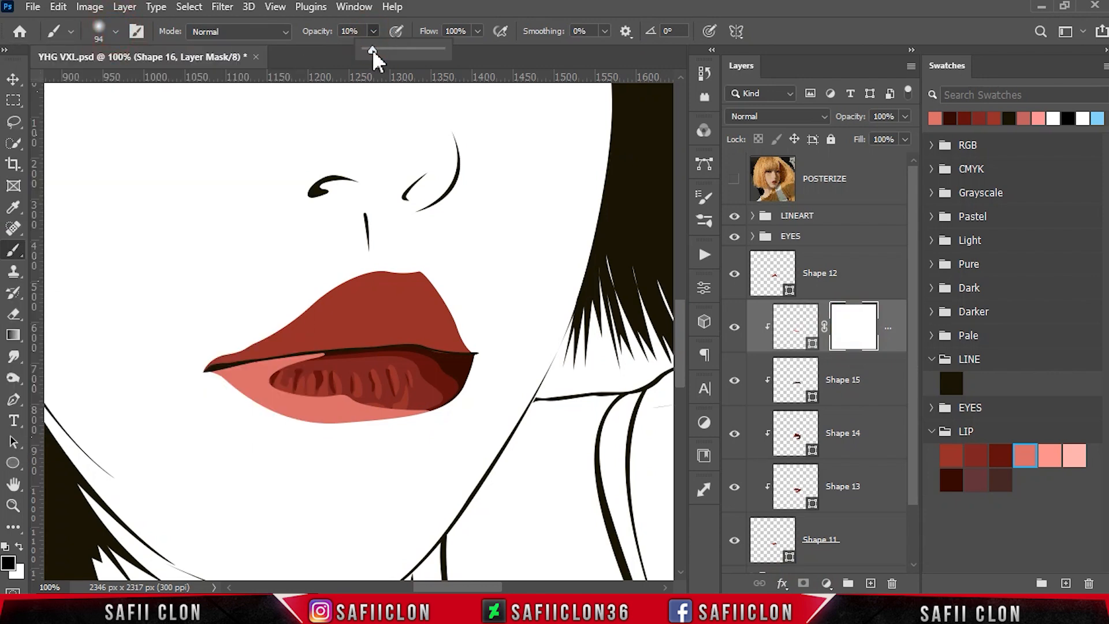
{"action": "left_click_drag", "start_coordinate": [373, 51], "coordinate": [372, 51]}
{"action": "left_click", "coordinate": [373, 31]}
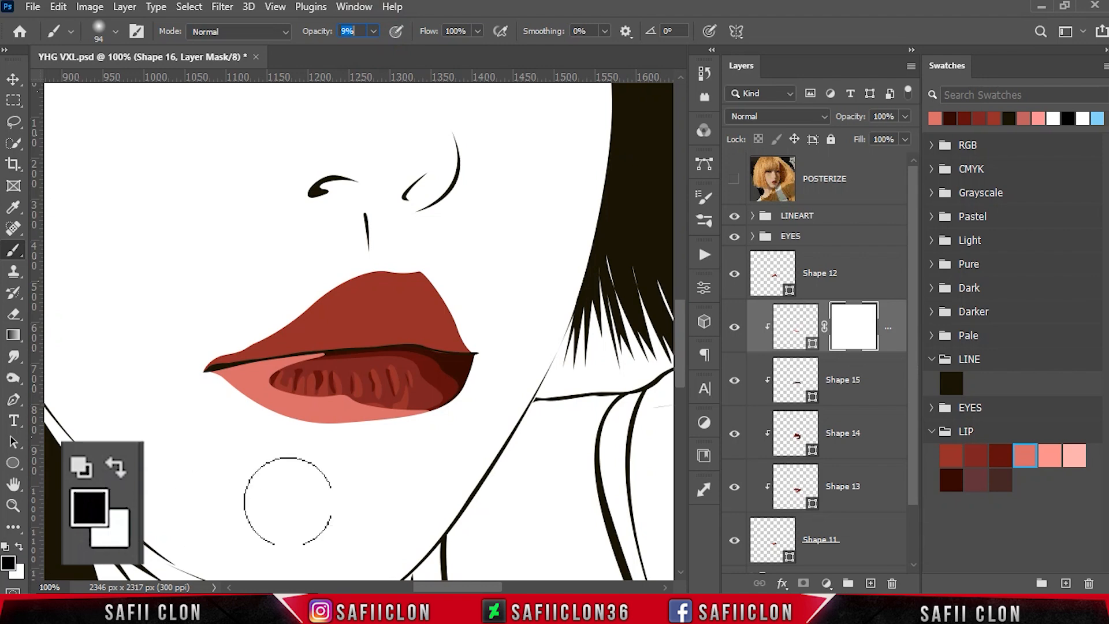
Step: Paint black on the highlight's mask with a smaller brush, down to 50 px, to fade its inner edge into the lower lip
{"action": "key", "text": "ctrl+equal"}
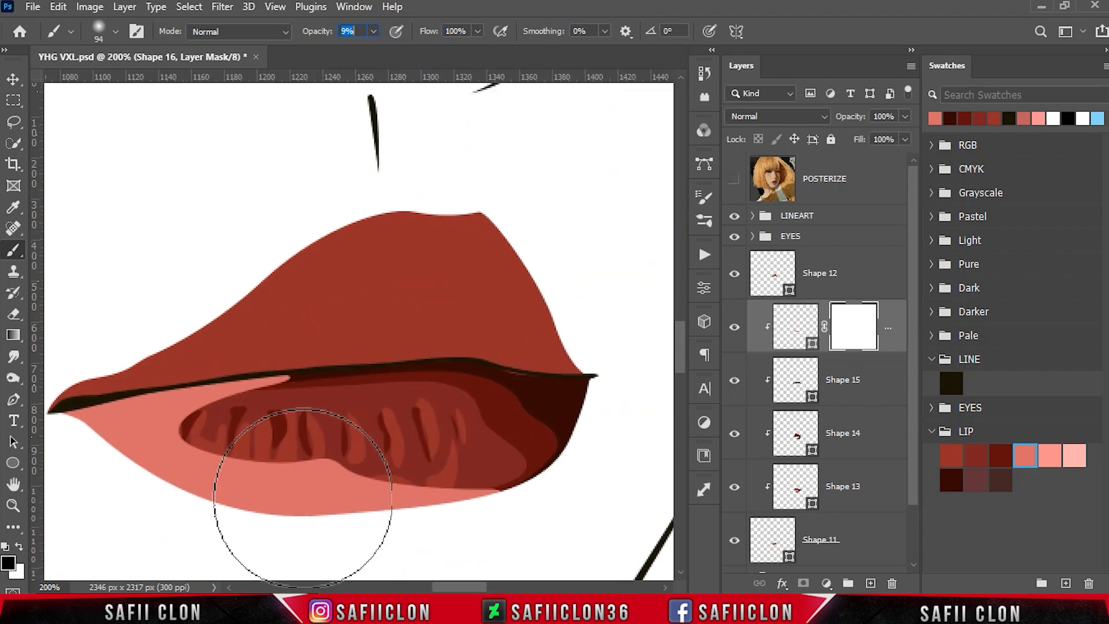
{"action": "key", "text": "Return"}
{"action": "key", "text": "bracketleft"}
{"action": "key", "text": "bracketleft"}
{"action": "key", "text": "bracketleft"}
{"action": "key", "text": "bracketleft"}
{"action": "mouse_move", "coordinate": [369, 446]}
{"action": "left_mouse_down"}
{"action": "mouse_move", "coordinate": [259, 454]}
{"action": "mouse_move", "coordinate": [425, 473]}
{"action": "mouse_move", "coordinate": [178, 408]}
{"action": "mouse_move", "coordinate": [199, 371]}
{"action": "mouse_move", "coordinate": [314, 364]}
{"action": "mouse_move", "coordinate": [260, 450]}
{"action": "mouse_move", "coordinate": [111, 408]}
{"action": "mouse_move", "coordinate": [329, 465]}
{"action": "mouse_move", "coordinate": [553, 441]}
{"action": "left_mouse_up"}
{"action": "key", "text": "bracketleft"}
{"action": "key", "text": "ctrl+minus"}
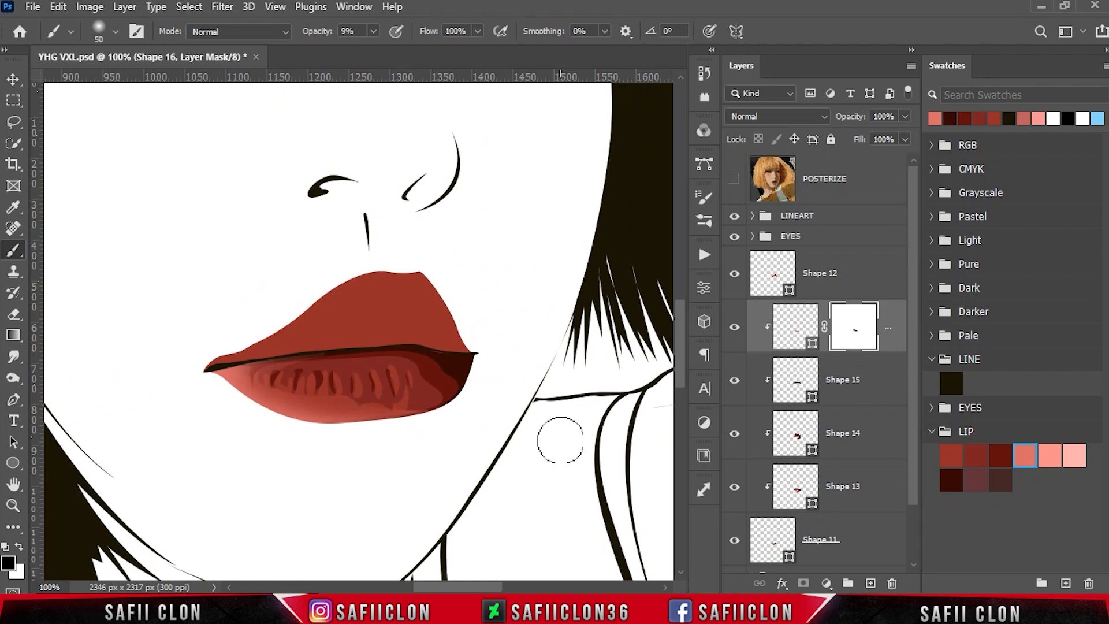
Step: Trace a highlight shape about 275 by 138 px on a new layer along the lower lip's left corner and lower edge, following the posterized reference
{"action": "right_click", "coordinate": [21, 405]}
{"action": "left_click", "coordinate": [70, 396]}
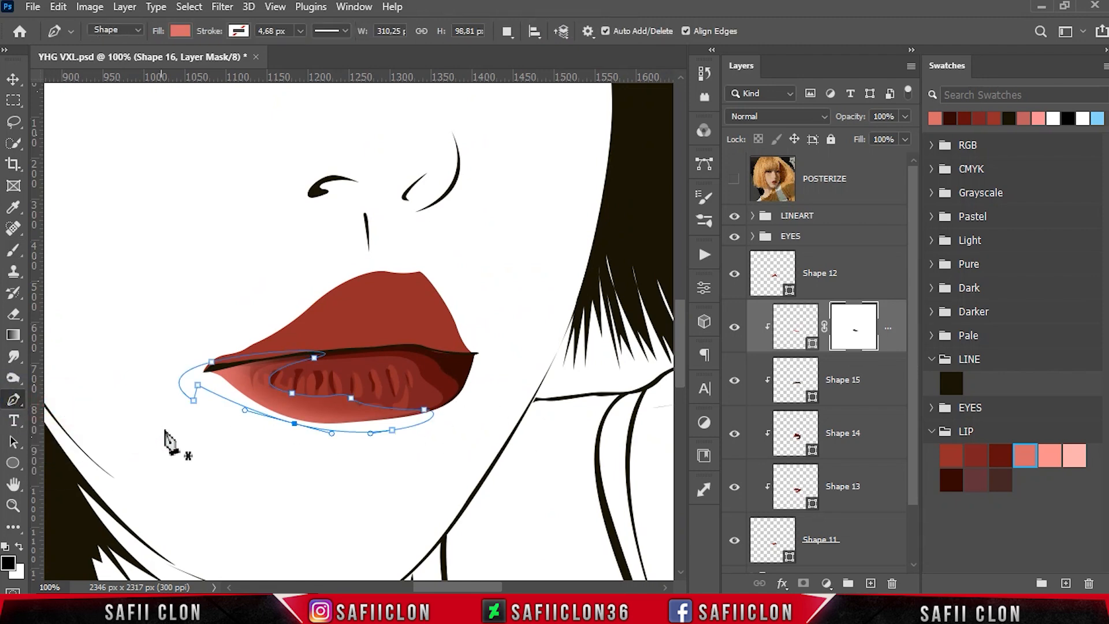
{"action": "left_click", "coordinate": [507, 31]}
{"action": "left_click", "coordinate": [543, 52]}
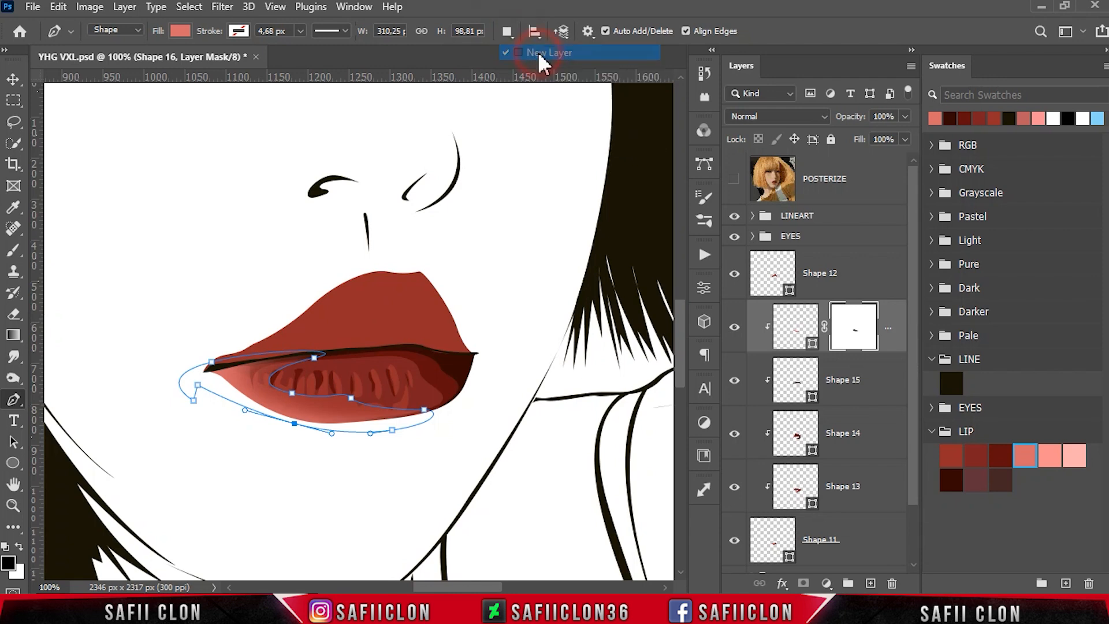
{"action": "left_click", "coordinate": [734, 184]}
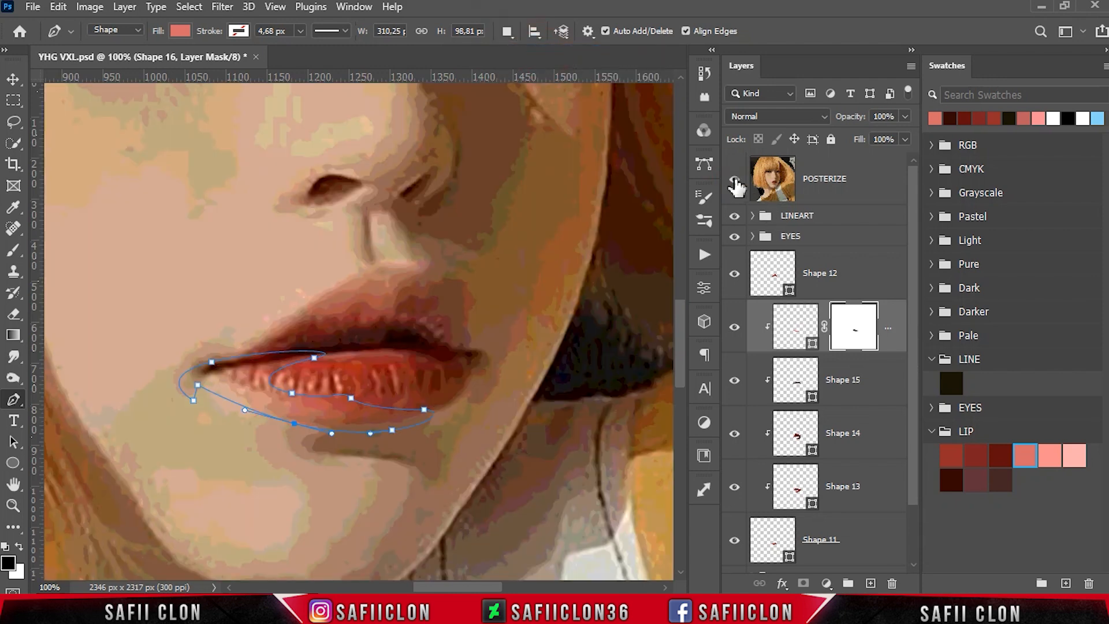
{"action": "left_click", "coordinate": [337, 426]}
{"action": "left_click", "coordinate": [395, 427]}
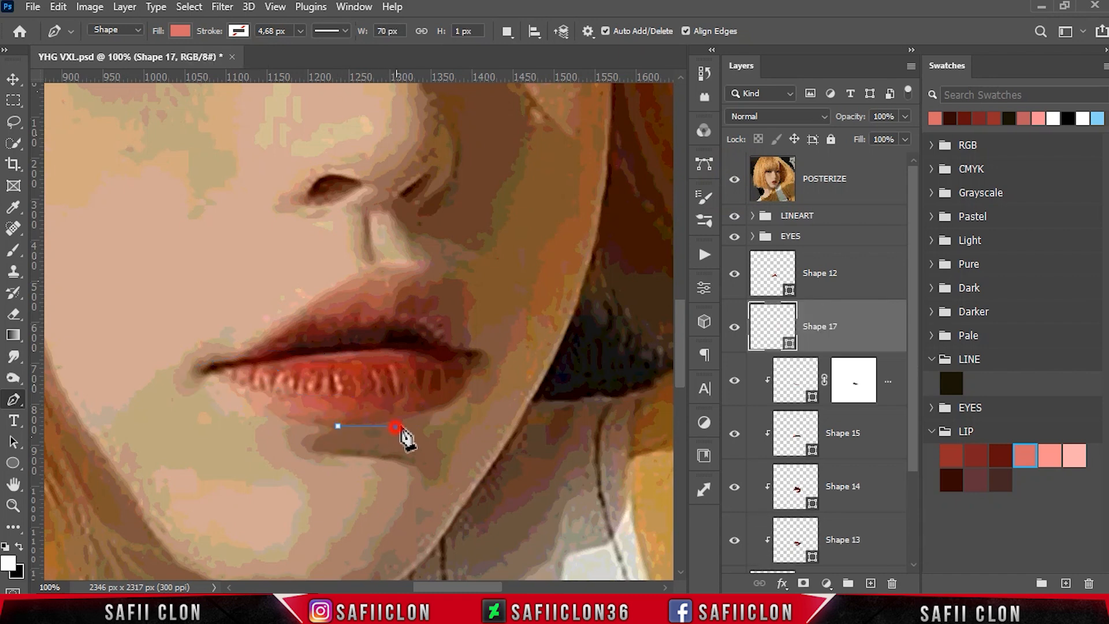
{"action": "left_click_drag", "start_coordinate": [274, 391], "coordinate": [325, 345]}
{"action": "left_click_drag", "start_coordinate": [171, 367], "coordinate": [186, 430]}
{"action": "left_click_drag", "start_coordinate": [293, 443], "coordinate": [337, 444]}
{"action": "left_click", "coordinate": [337, 426]}
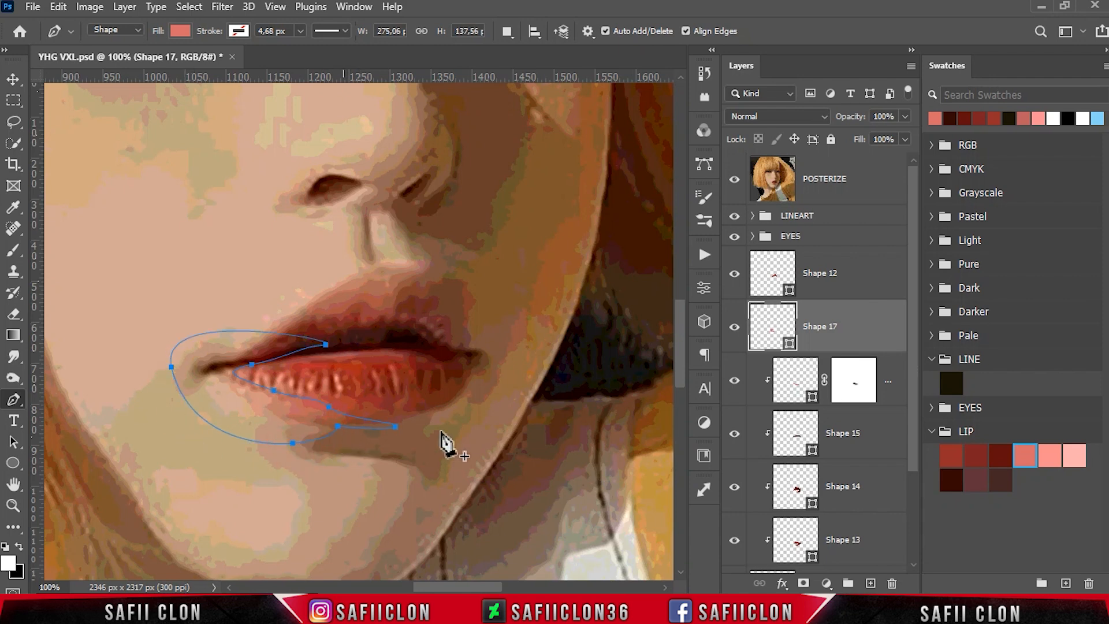
{"action": "left_click", "coordinate": [735, 185]}
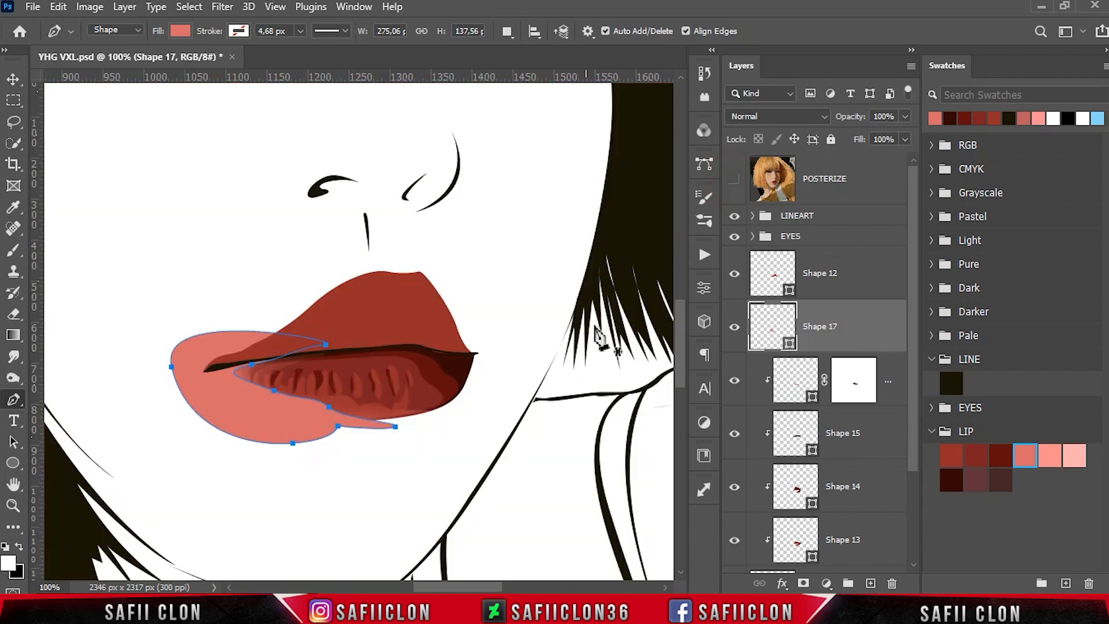
Step: Fill the new highlight shape with the fifth LIP swatch, a light pink, and clip it to the lower lip
{"action": "double_click", "coordinate": [789, 345]}
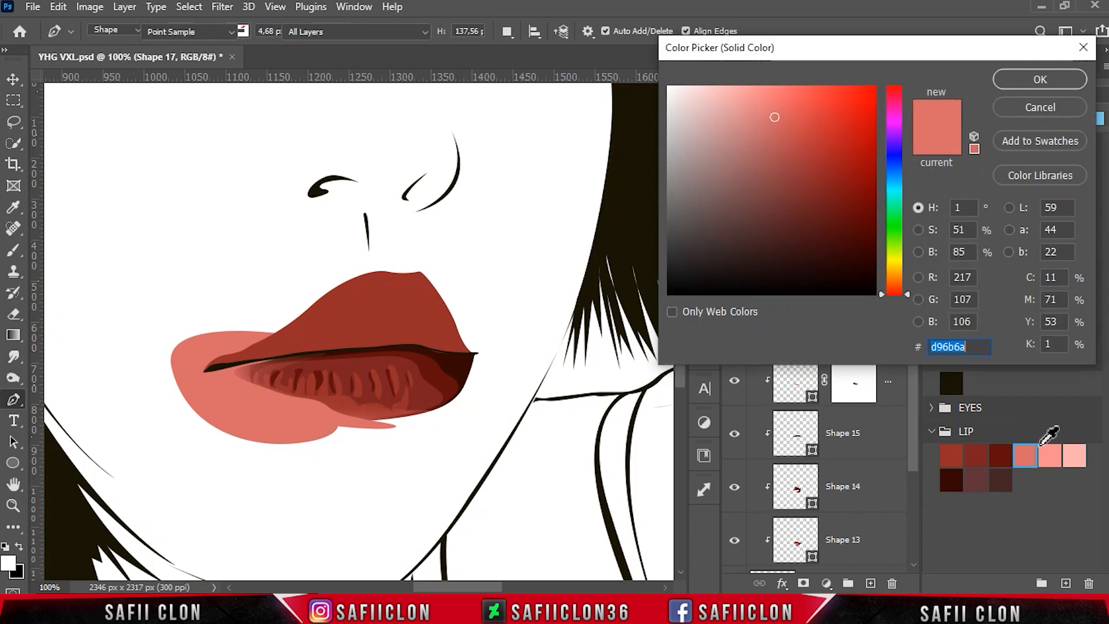
{"action": "left_click", "coordinate": [1049, 454]}
{"action": "left_click", "coordinate": [1040, 81]}
{"action": "right_click", "coordinate": [855, 322]}
{"action": "left_click", "coordinate": [895, 312]}
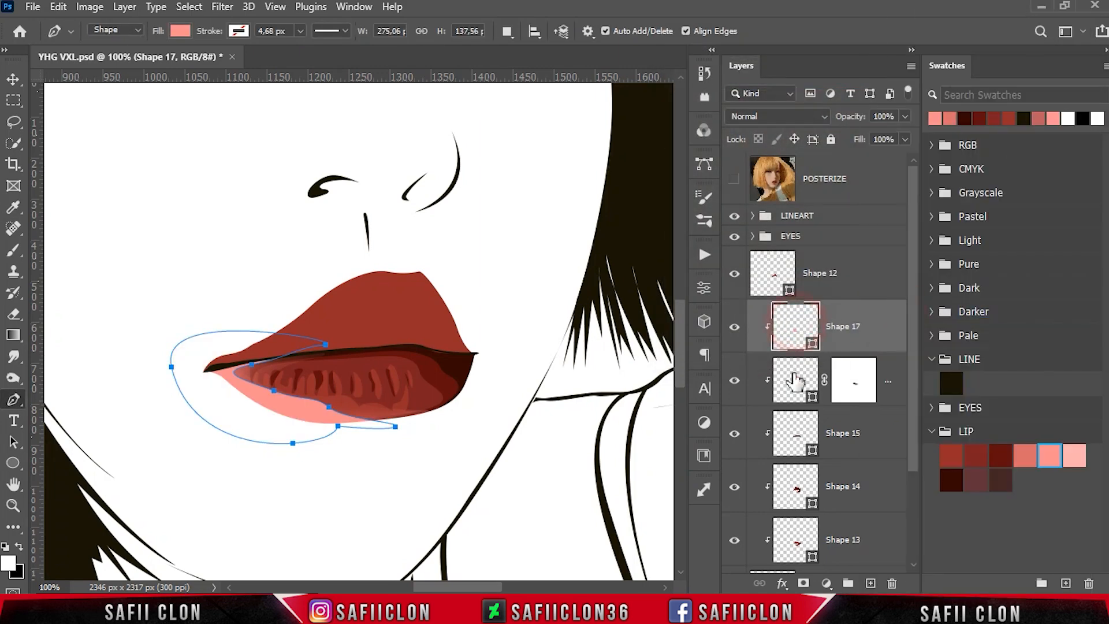
Step: Use Combine Shapes to add a thin curved highlight along the lower lip's upper edge to the same shape layer, tracing the reference
{"action": "left_click", "coordinate": [507, 31]}
{"action": "left_click", "coordinate": [532, 72]}
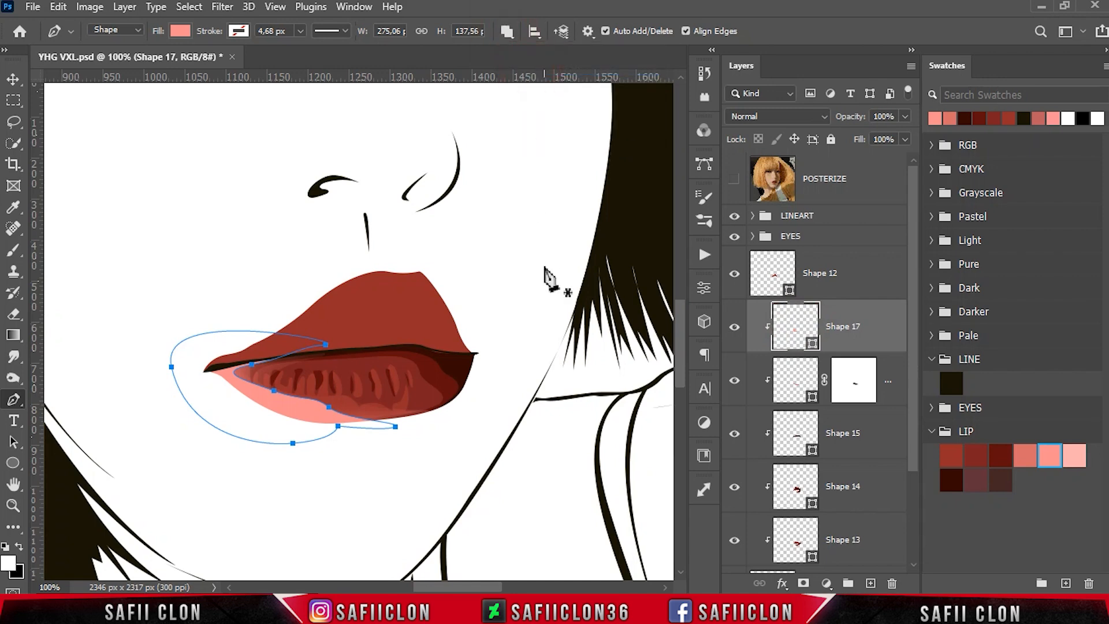
{"action": "left_click", "coordinate": [734, 180]}
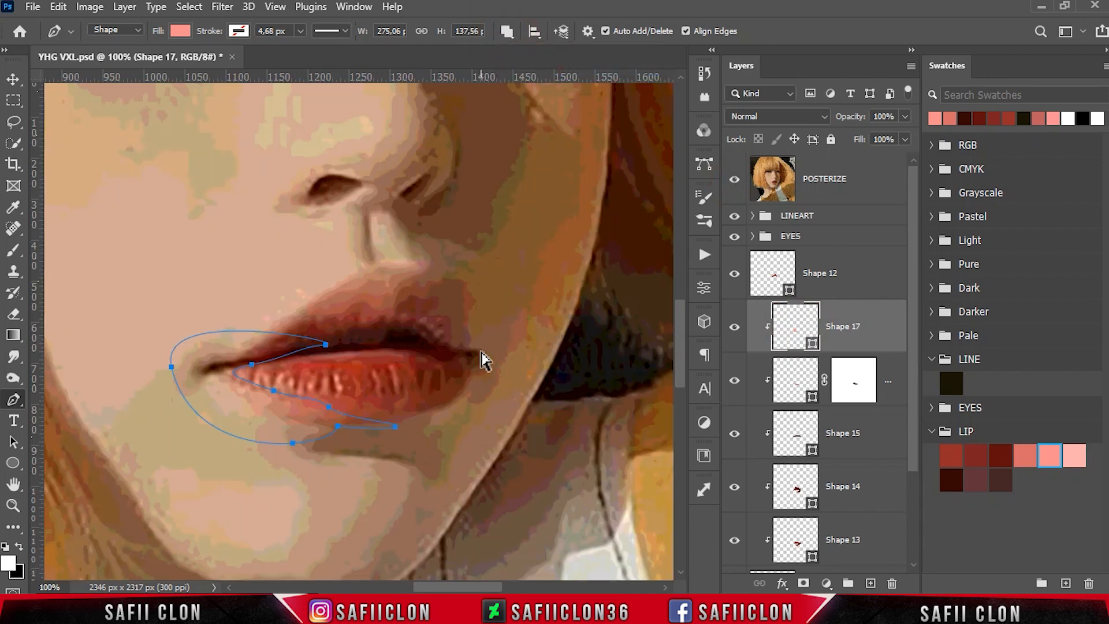
{"action": "key", "text": "ctrl+plus"}
{"action": "left_click", "coordinate": [251, 386]}
{"action": "left_click_drag", "start_coordinate": [451, 389], "coordinate": [498, 409]}
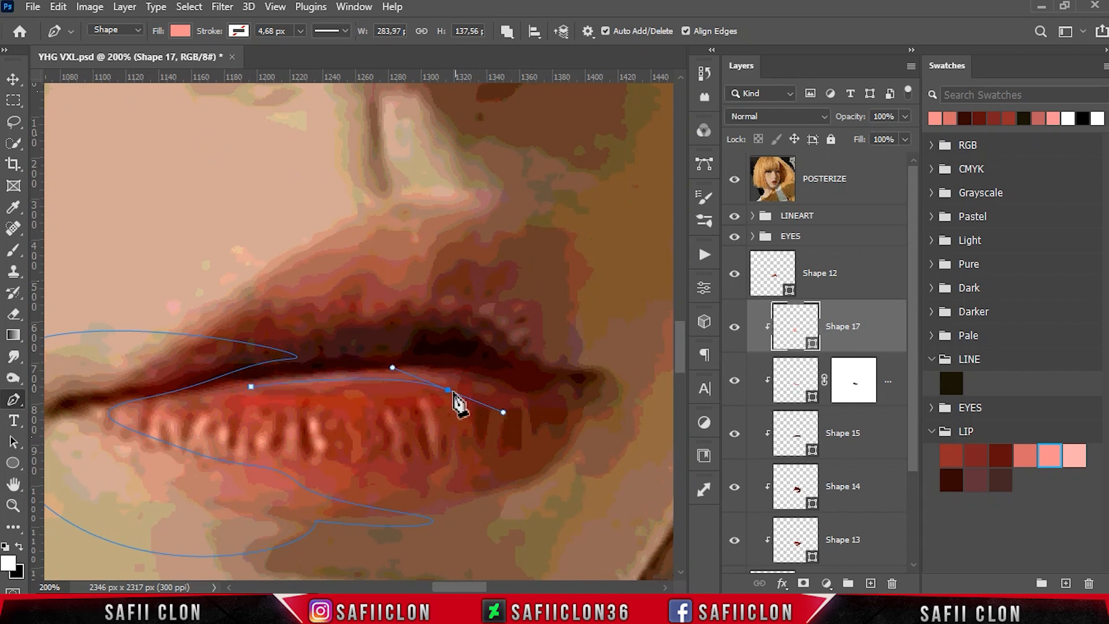
{"action": "left_click_drag", "start_coordinate": [248, 386], "coordinate": [79, 420]}
{"action": "left_click", "coordinate": [734, 181]}
{"action": "left_click", "coordinate": [735, 180]}
Step: Trace small highlight shapes between the creases in the middle of the lower lip on the same layer
{"action": "left_click", "coordinate": [318, 420]}
{"action": "mouse_move", "coordinate": [321, 432]}
{"action": "left_mouse_down"}
{"action": "mouse_move", "coordinate": [289, 393]}
{"action": "mouse_move", "coordinate": [266, 408]}
{"action": "left_mouse_up"}
{"action": "left_click", "coordinate": [329, 450]}
{"action": "left_click", "coordinate": [300, 414]}
{"action": "left_click", "coordinate": [294, 449]}
{"action": "left_click", "coordinate": [272, 425]}
{"action": "left_click", "coordinate": [266, 448]}
{"action": "left_click", "coordinate": [735, 180]}
{"action": "left_click", "coordinate": [734, 180]}
{"action": "left_click", "coordinate": [256, 421]}
{"action": "left_click", "coordinate": [257, 462]}
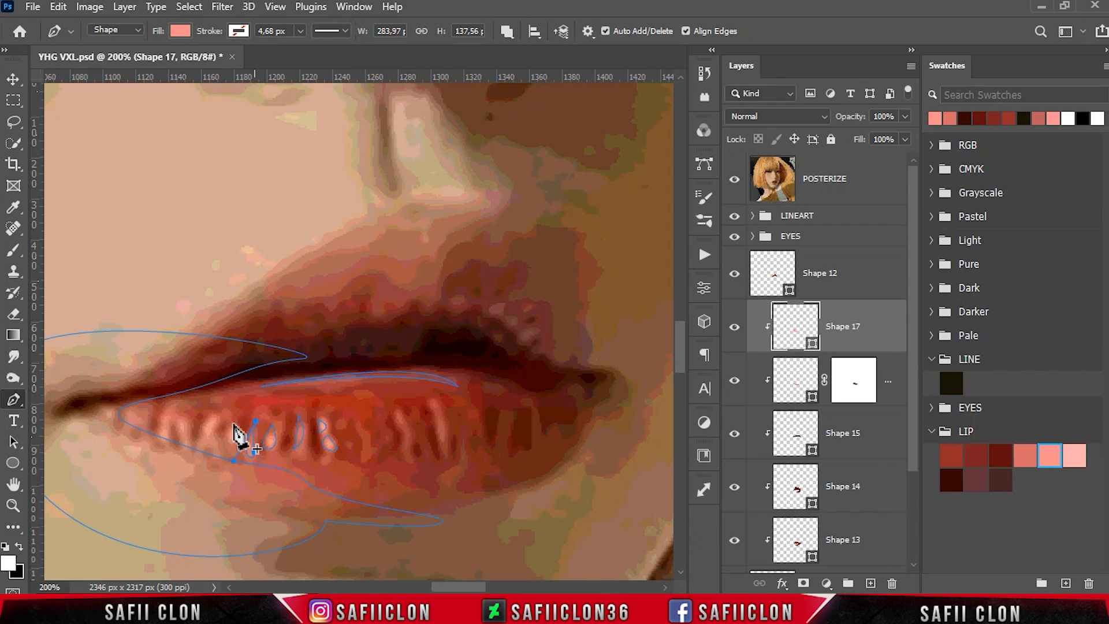
Step: Trace further small highlights between the creases on the left part of the lower lip
{"action": "left_click", "coordinate": [219, 417]}
{"action": "left_click_drag", "start_coordinate": [209, 446], "coordinate": [212, 459]}
{"action": "left_click", "coordinate": [186, 451]}
{"action": "mouse_move", "coordinate": [173, 421]}
{"action": "left_mouse_down"}
{"action": "mouse_move", "coordinate": [155, 444]}
{"action": "mouse_move", "coordinate": [186, 438]}
{"action": "left_mouse_up"}
{"action": "left_click", "coordinate": [172, 402]}
Step: Trace narrow highlight shapes beside the creases on the right part of the lower lip
{"action": "left_click", "coordinate": [397, 408]}
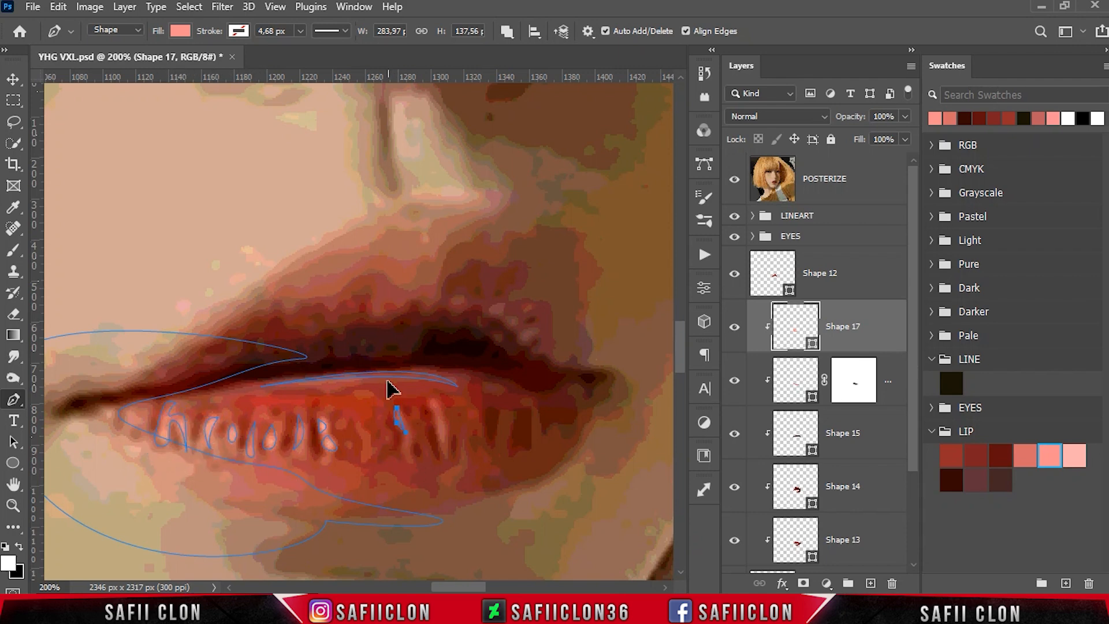
{"action": "left_click", "coordinate": [435, 412]}
{"action": "left_click", "coordinate": [444, 451]}
{"action": "left_click_drag", "start_coordinate": [444, 422], "coordinate": [435, 384]}
{"action": "left_click", "coordinate": [428, 403]}
{"action": "left_click", "coordinate": [735, 180]}
{"action": "left_click", "coordinate": [735, 180]}
Step: Add a small oval highlight near the lower lip's left corner and deselect the finished path
{"action": "left_click", "coordinate": [122, 425]}
{"action": "left_click_drag", "start_coordinate": [128, 413], "coordinate": [134, 412]}
{"action": "left_click_drag", "start_coordinate": [137, 422], "coordinate": [137, 429]}
{"action": "left_click_drag", "start_coordinate": [129, 432], "coordinate": [124, 431]}
{"action": "left_click", "coordinate": [122, 425]}
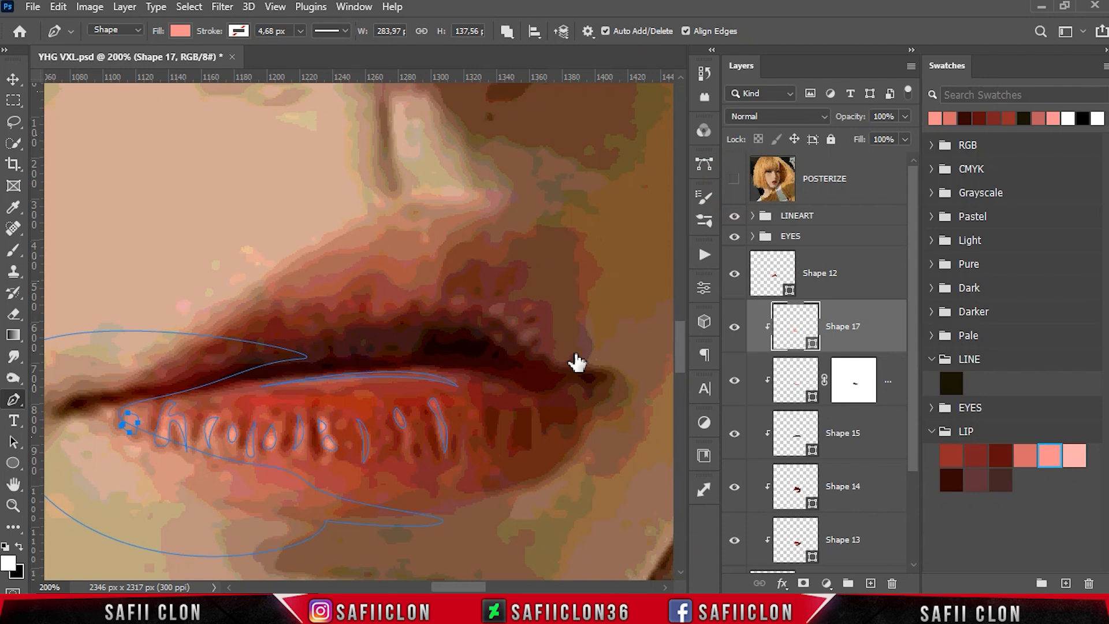
{"action": "key", "text": "ctrl+minus"}
{"action": "key", "text": "ctrl+minus"}
{"action": "key", "text": "Escape"}
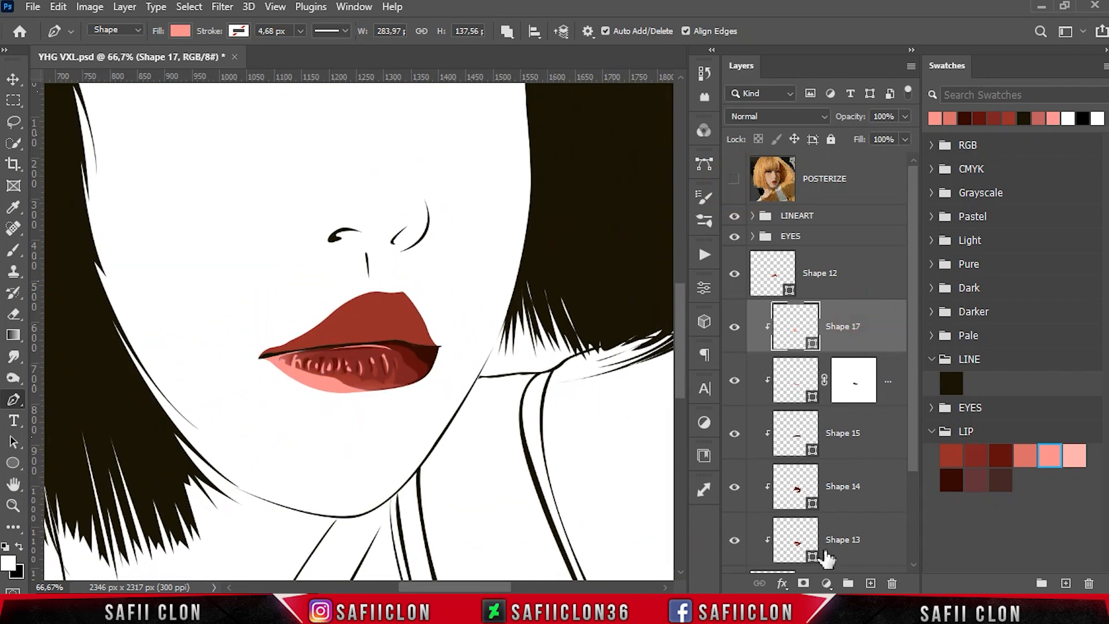
Step: Add a layer mask to the light pink highlight layer and ready the brush with black at 9% opacity
{"action": "left_click", "coordinate": [803, 582]}
{"action": "key", "text": "x"}
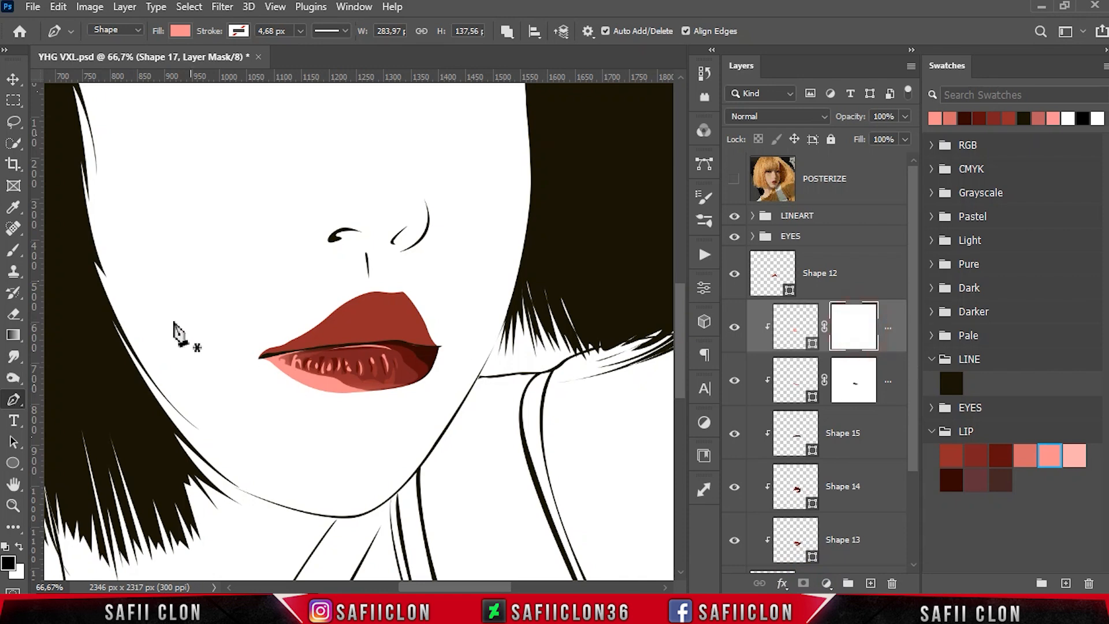
{"action": "right_click", "coordinate": [22, 255]}
{"action": "left_click", "coordinate": [87, 250]}
{"action": "left_click", "coordinate": [373, 32]}
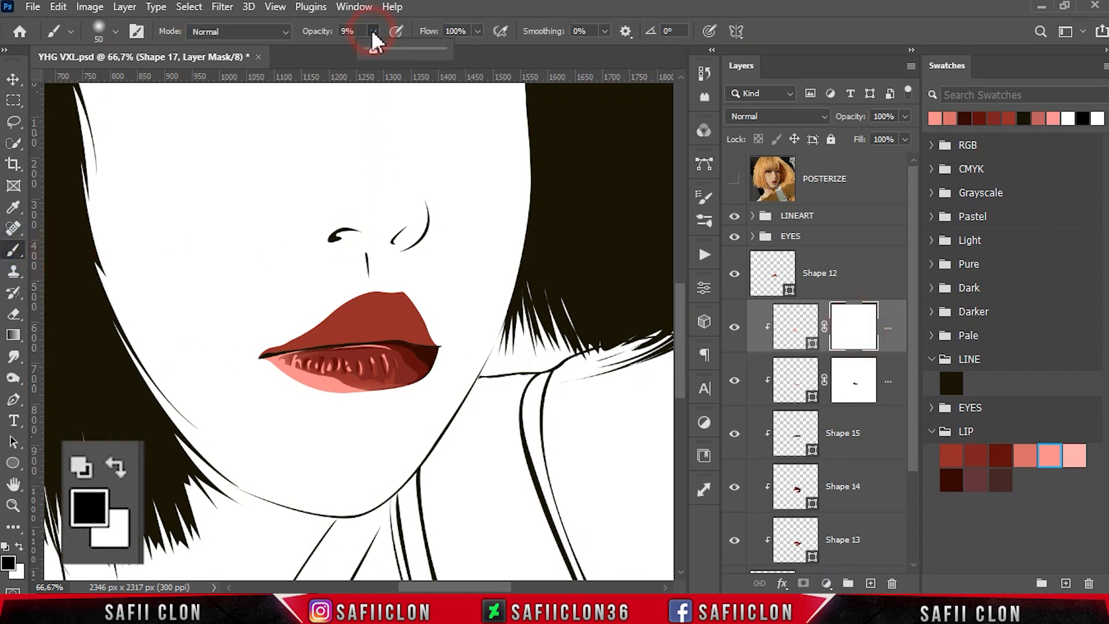
Step: Paint black on the highlight's mask with a 40 px brush to fade its inner edge and the small crease highlights
{"action": "scroll", "coordinate": [390, 390], "scroll_direction": "up", "scroll_amount": 1}
{"action": "scroll", "coordinate": [399, 399], "scroll_direction": "up", "scroll_amount": 1}
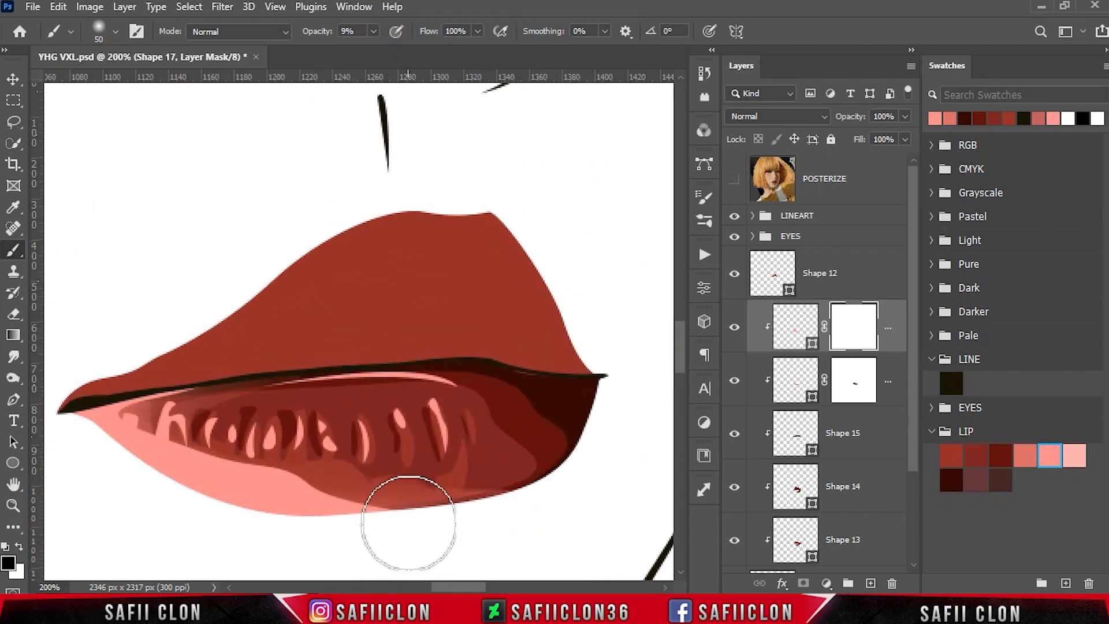
{"action": "scroll", "coordinate": [416, 540], "scroll_direction": "left", "scroll_amount": 5}
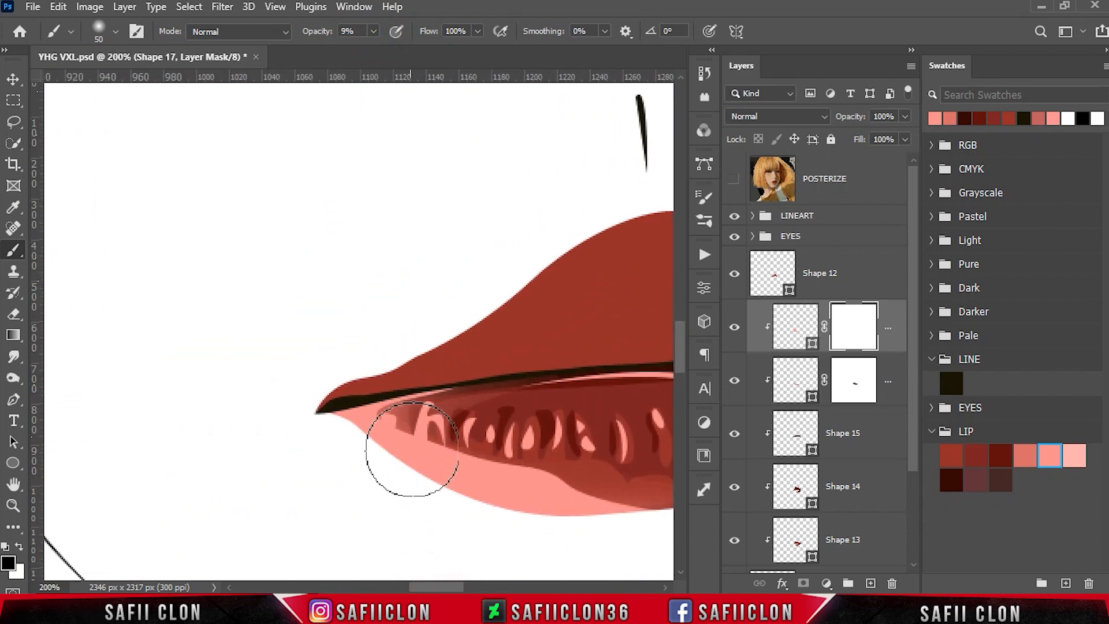
{"action": "scroll", "coordinate": [491, 494], "scroll_direction": "right", "scroll_amount": 5}
{"action": "key", "text": "bracketleft"}
{"action": "left_click_drag", "start_coordinate": [317, 479], "coordinate": [596, 495]}
{"action": "mouse_move", "coordinate": [193, 409]}
{"action": "left_mouse_down"}
{"action": "mouse_move", "coordinate": [307, 401]}
{"action": "mouse_move", "coordinate": [292, 448]}
{"action": "left_mouse_up"}
{"action": "mouse_move", "coordinate": [438, 362]}
{"action": "left_mouse_down"}
{"action": "mouse_move", "coordinate": [570, 433]}
{"action": "mouse_move", "coordinate": [431, 445]}
{"action": "mouse_move", "coordinate": [533, 441]}
{"action": "mouse_move", "coordinate": [546, 419]}
{"action": "left_mouse_up"}
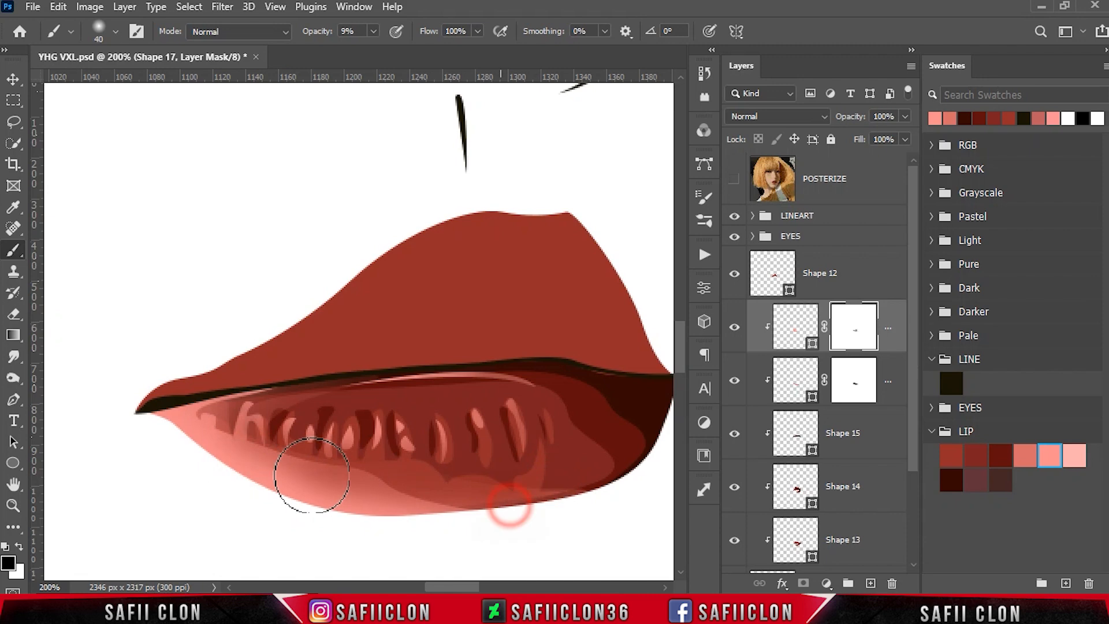
{"action": "key", "text": "ctrl+minus"}
{"action": "scroll", "coordinate": [517, 439], "scroll_direction": "down", "scroll_amount": 4}
{"action": "scroll", "coordinate": [529, 448], "scroll_direction": "up", "scroll_amount": 3}
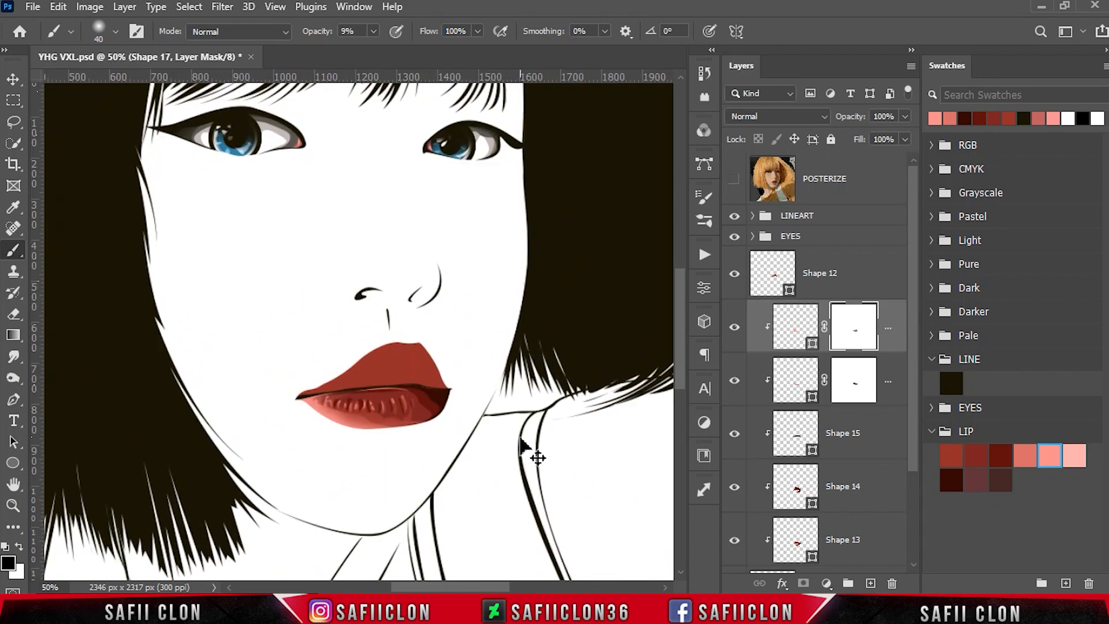
{"action": "scroll", "coordinate": [469, 406], "scroll_direction": "down", "scroll_amount": 1}
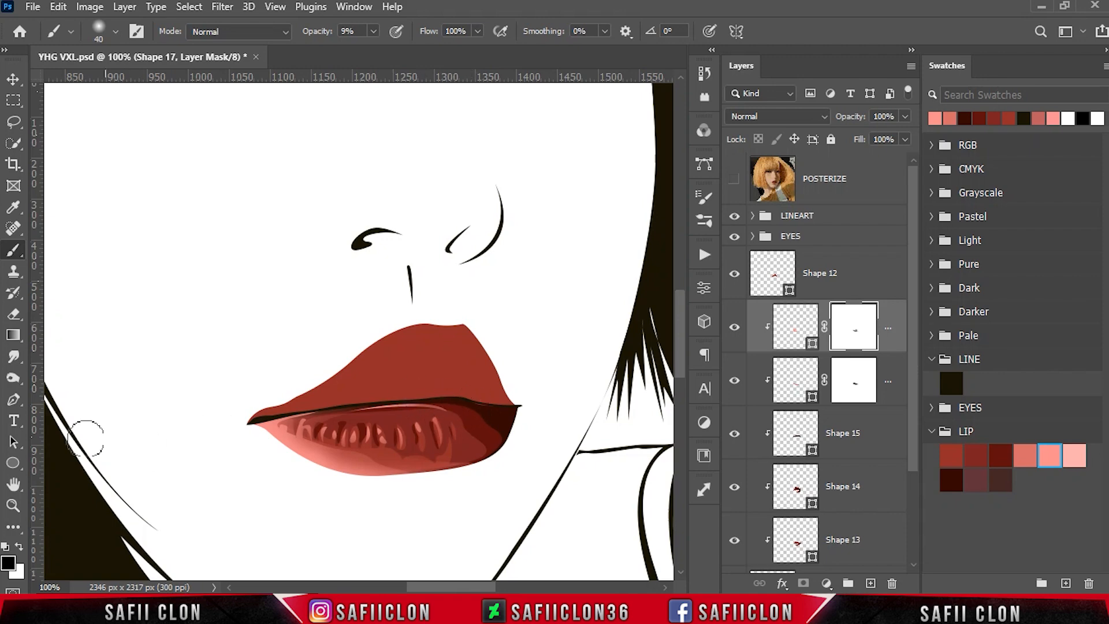
Step: Draw a closed Pen shape about 265 by 136 px on a new layer around the lower lip's left corner and lower edge
{"action": "left_click", "coordinate": [14, 399]}
{"action": "left_click", "coordinate": [77, 396]}
{"action": "left_click", "coordinate": [889, 322]}
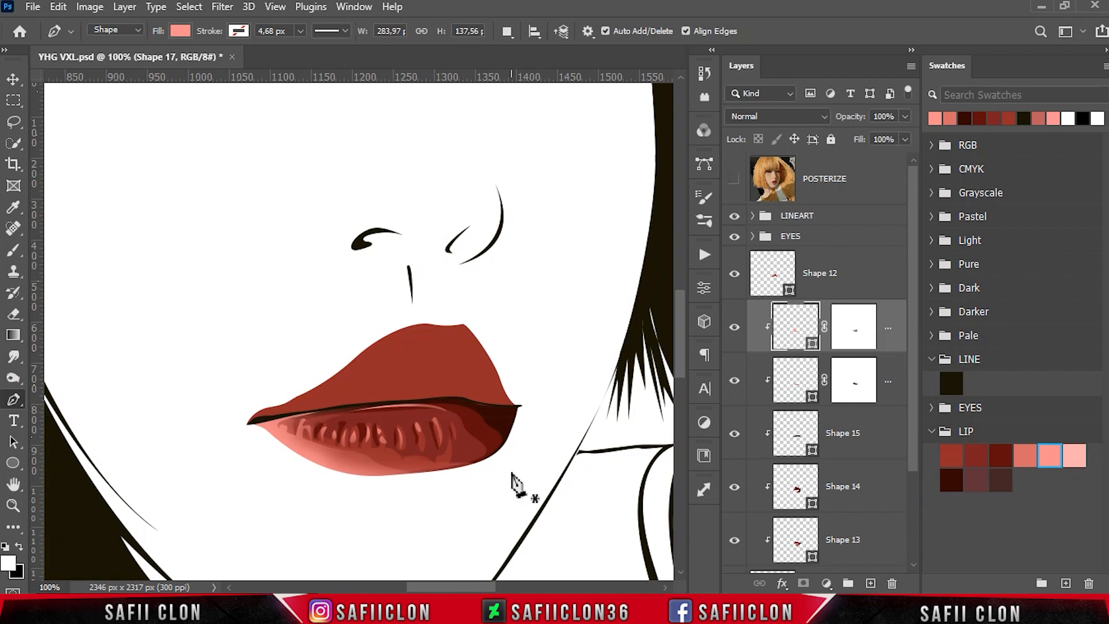
{"action": "left_click", "coordinate": [450, 480]}
{"action": "left_click_drag", "start_coordinate": [345, 458], "coordinate": [335, 461]}
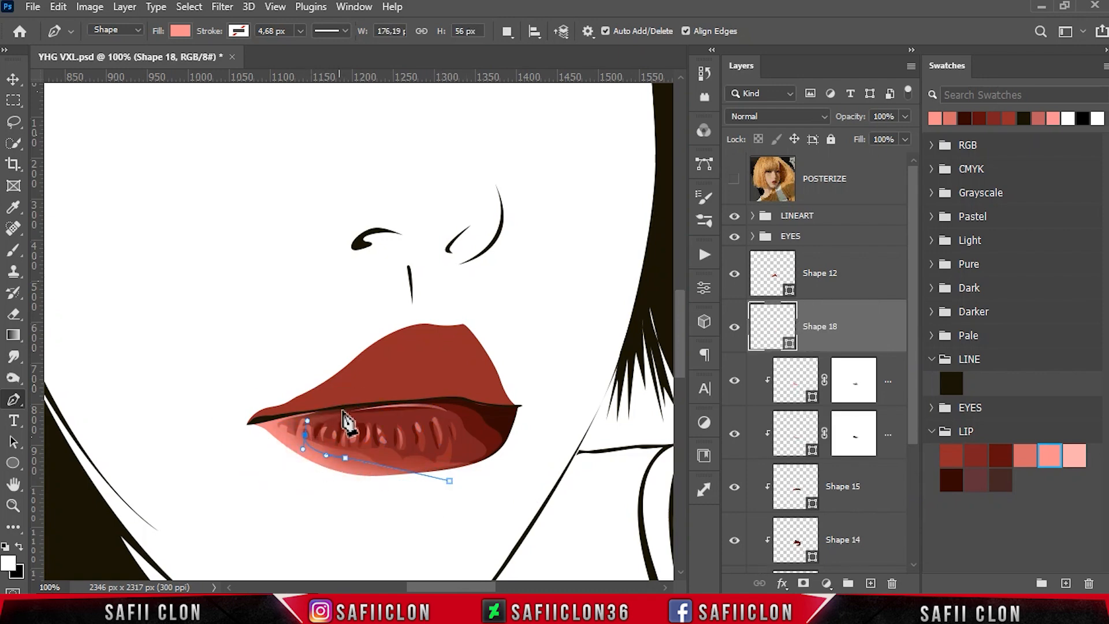
{"action": "left_click_drag", "start_coordinate": [350, 410], "coordinate": [391, 400]}
{"action": "left_click_drag", "start_coordinate": [265, 399], "coordinate": [246, 404]}
{"action": "left_click_drag", "start_coordinate": [257, 463], "coordinate": [280, 485]}
{"action": "left_click_drag", "start_coordinate": [383, 504], "coordinate": [458, 495]}
{"action": "left_click", "coordinate": [449, 481]}
Step: Fill the new shape with the LIP swatch ffafae and clip it to the lower lip
{"action": "left_click", "coordinate": [789, 343]}
{"action": "left_click", "coordinate": [1074, 455]}
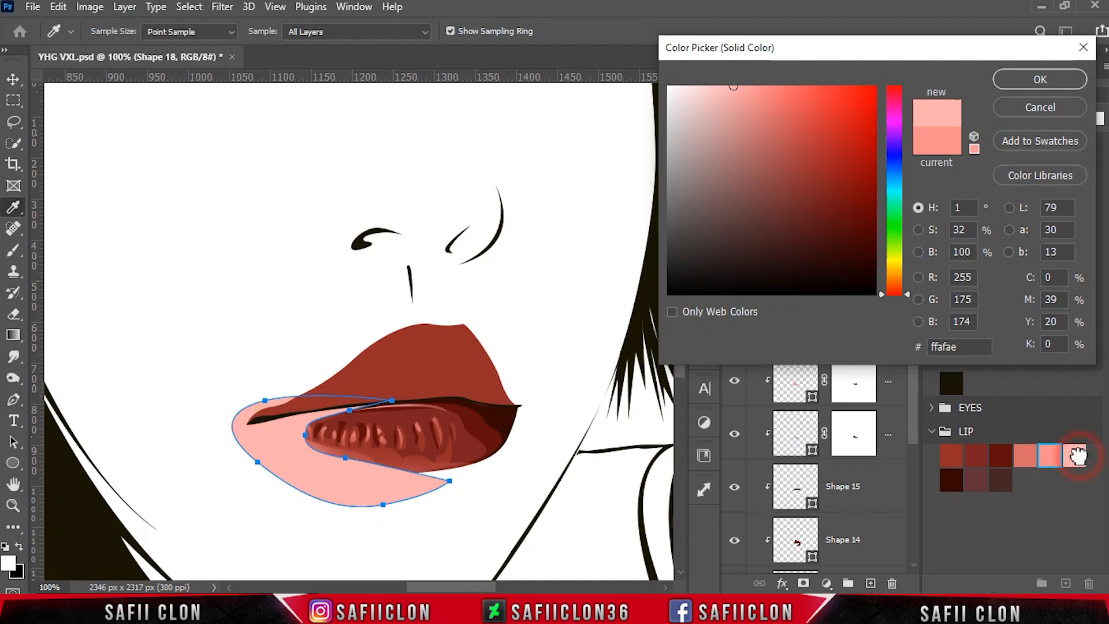
{"action": "left_click", "coordinate": [1043, 79]}
{"action": "right_click", "coordinate": [859, 325]}
{"action": "left_click", "coordinate": [899, 309]}
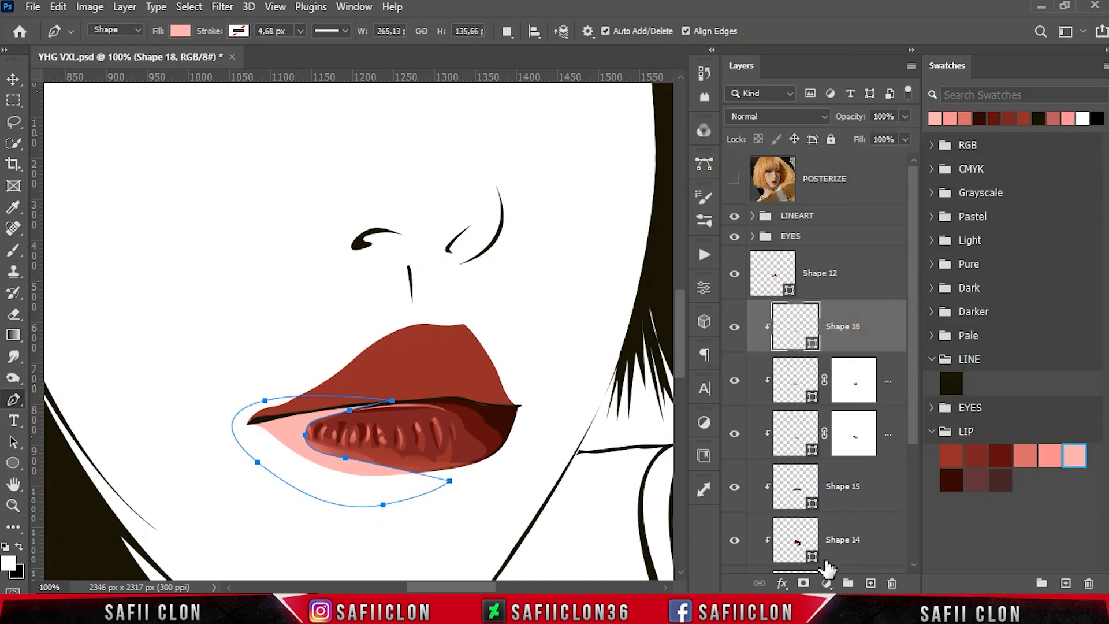
Step: Add a layer mask to the palest highlight layer and ready the brush with black at 9% opacity
{"action": "left_click", "coordinate": [804, 583]}
{"action": "key", "text": "x"}
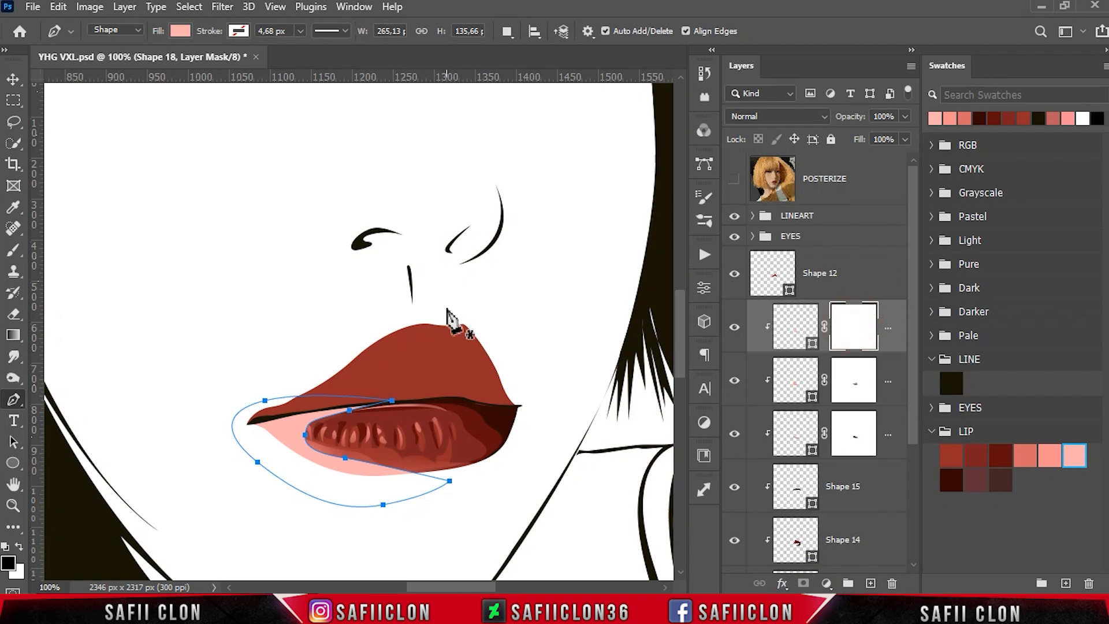
{"action": "right_click", "coordinate": [13, 250]}
{"action": "left_click", "coordinate": [69, 250]}
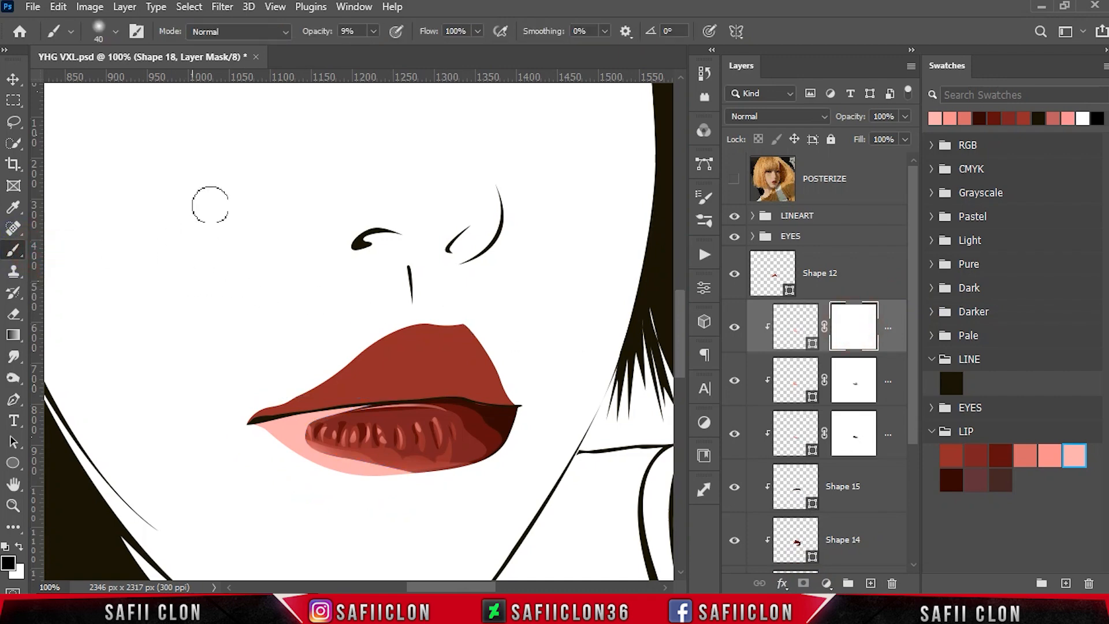
{"action": "left_click", "coordinate": [375, 32]}
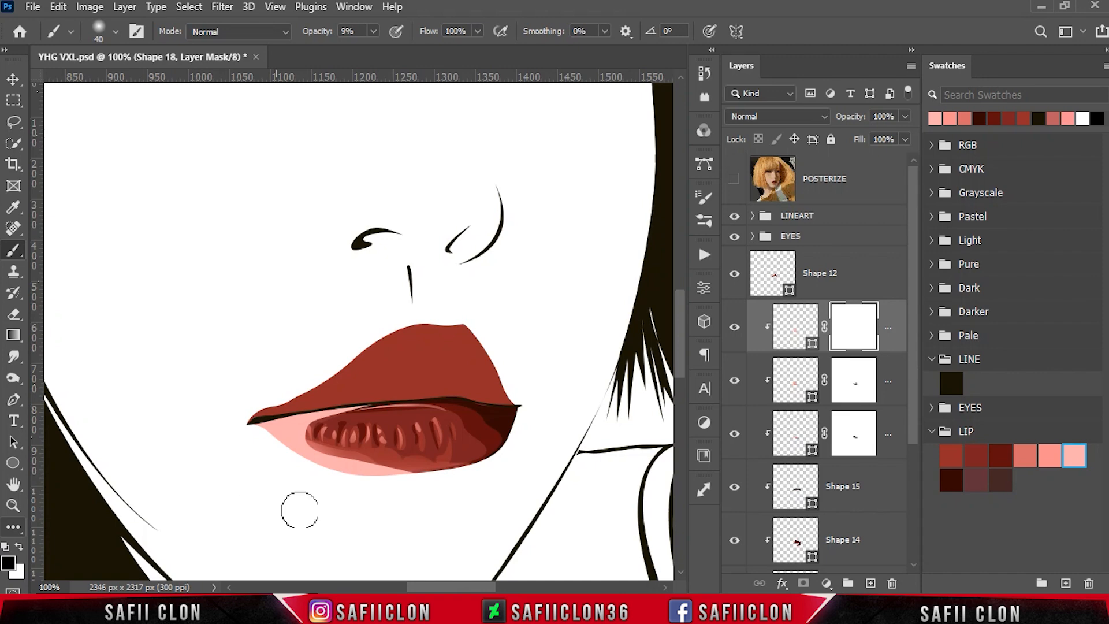
Step: Paint black on the palest highlight's mask with a 45 px brush to blend its inner edge into the lower lip
{"action": "key", "text": "ctrl+plus"}
{"action": "scroll", "coordinate": [471, 260], "scroll_direction": "down", "scroll_amount": 5}
{"action": "mouse_move", "coordinate": [467, 263]}
{"action": "left_mouse_down"}
{"action": "mouse_move", "coordinate": [570, 448]}
{"action": "mouse_move", "coordinate": [558, 409]}
{"action": "mouse_move", "coordinate": [324, 354]}
{"action": "mouse_move", "coordinate": [402, 376]}
{"action": "mouse_move", "coordinate": [261, 320]}
{"action": "mouse_move", "coordinate": [411, 275]}
{"action": "mouse_move", "coordinate": [283, 326]}
{"action": "mouse_move", "coordinate": [238, 313]}
{"action": "mouse_move", "coordinate": [276, 301]}
{"action": "mouse_move", "coordinate": [412, 361]}
{"action": "left_mouse_up"}
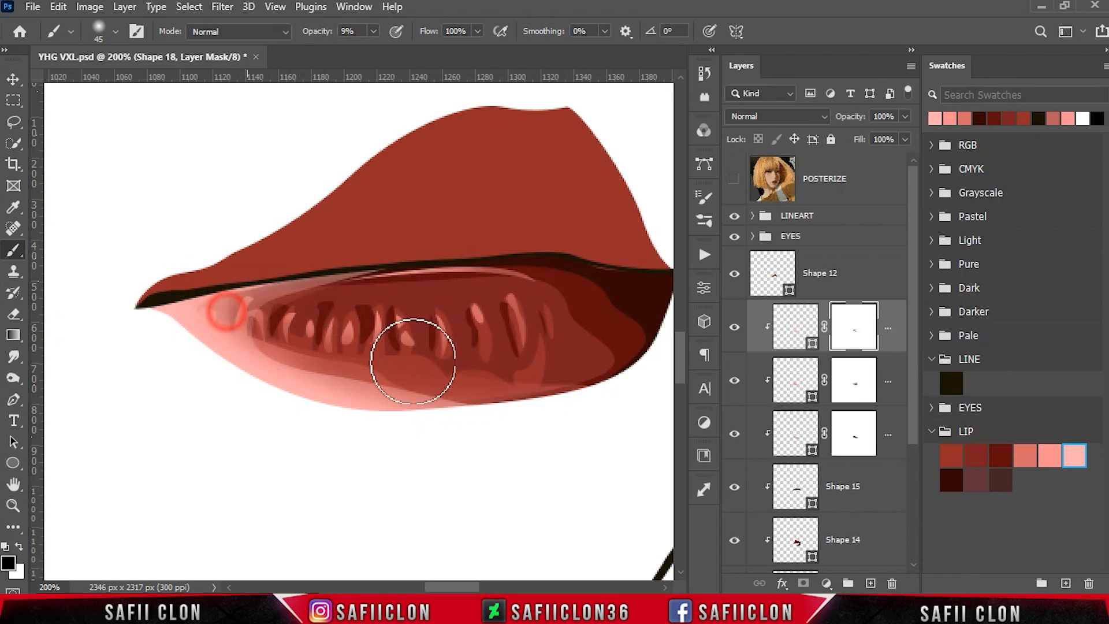
{"action": "left_click_drag", "start_coordinate": [242, 331], "coordinate": [508, 396]}
{"action": "left_click_drag", "start_coordinate": [404, 371], "coordinate": [503, 391]}
{"action": "key", "text": "ctrl+minus"}
{"action": "key", "text": "ctrl+minus"}
{"action": "key", "text": "ctrl+minus"}
{"action": "key", "text": "ctrl+minus"}
{"action": "key", "text": "ctrl+plus"}
{"action": "key", "text": "ctrl+plus"}
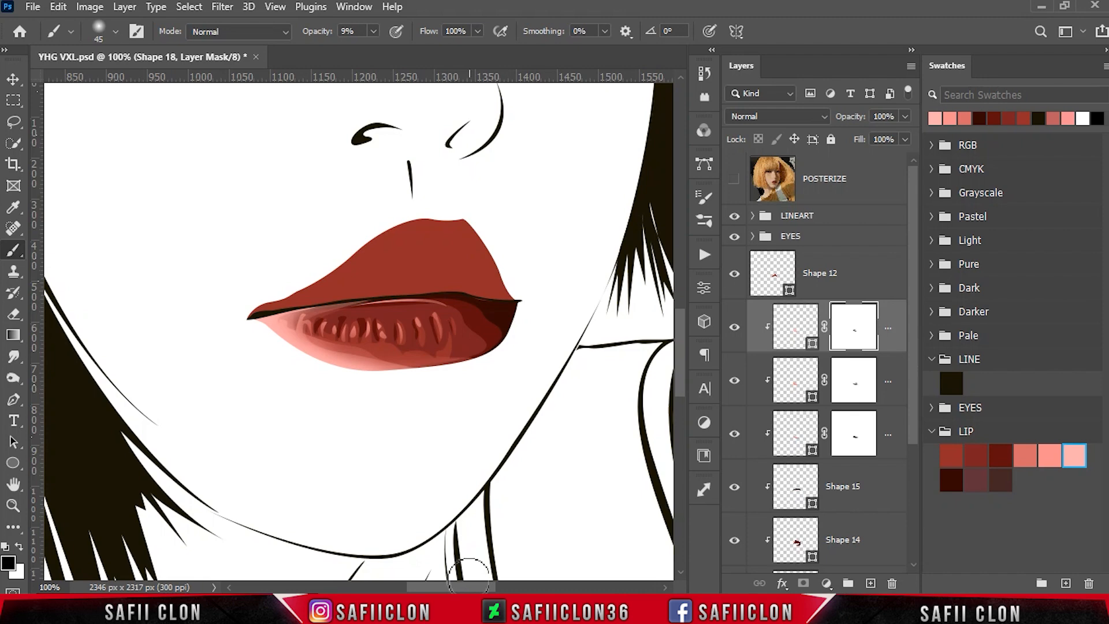
{"action": "scroll", "coordinate": [468, 572], "scroll_direction": "right", "scroll_amount": 3}
{"action": "scroll", "coordinate": [482, 353], "scroll_direction": "up", "scroll_amount": 2}
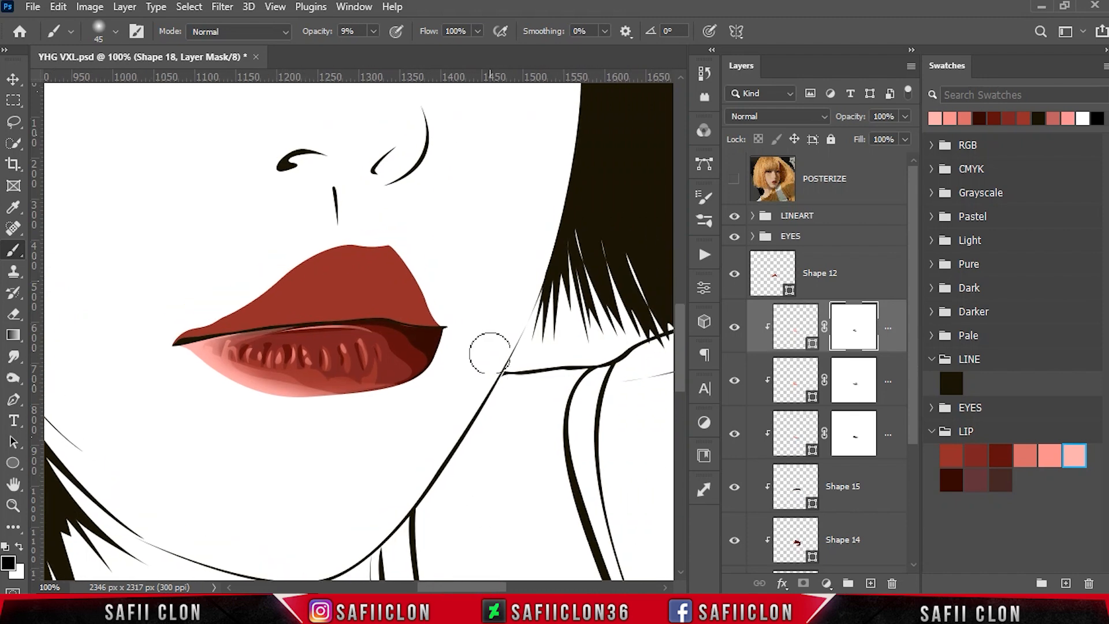
Step: Use Combine Shapes on the Shape 15 layer to add a dark shadow shape around the lower lip's right end and lower edge
{"action": "left_click", "coordinate": [735, 488]}
{"action": "left_click", "coordinate": [882, 490]}
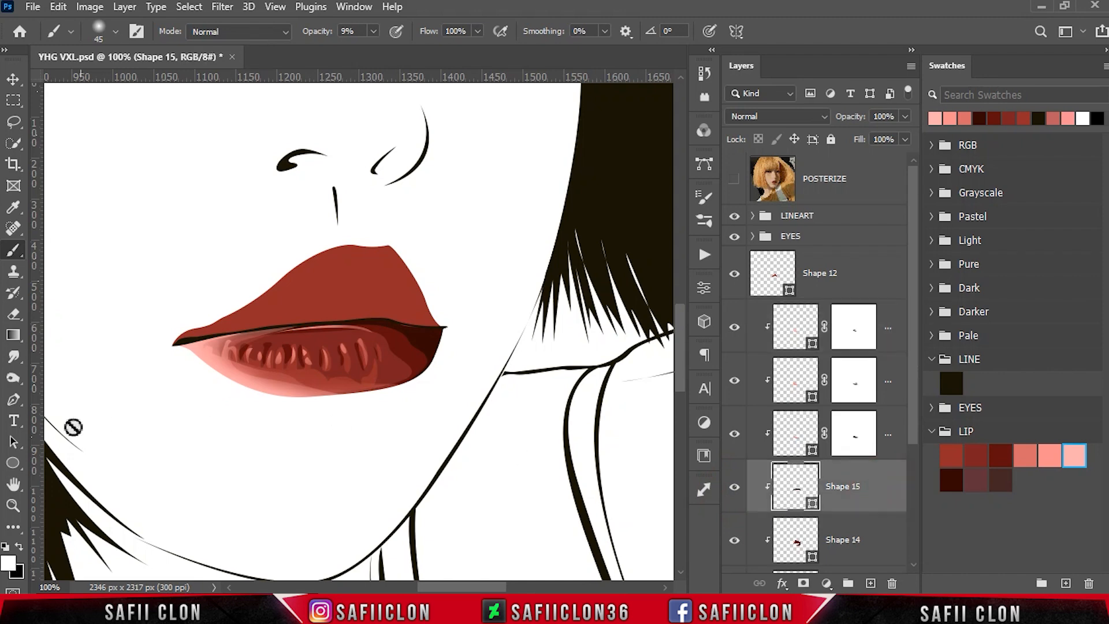
{"action": "left_click", "coordinate": [14, 400]}
{"action": "right_click", "coordinate": [14, 400]}
{"action": "left_click", "coordinate": [58, 396]}
{"action": "left_click", "coordinate": [507, 31]}
{"action": "left_click", "coordinate": [564, 67]}
{"action": "left_click", "coordinate": [274, 399]}
{"action": "left_click_drag", "start_coordinate": [409, 365], "coordinate": [395, 336]}
{"action": "left_click_drag", "start_coordinate": [304, 326], "coordinate": [264, 325]}
{"action": "left_click_drag", "start_coordinate": [376, 297], "coordinate": [424, 309]}
{"action": "left_click_drag", "start_coordinate": [462, 365], "coordinate": [443, 380]}
{"action": "left_click_drag", "start_coordinate": [332, 422], "coordinate": [310, 420]}
{"action": "left_click", "coordinate": [299, 414]}
{"action": "left_click", "coordinate": [273, 398]}
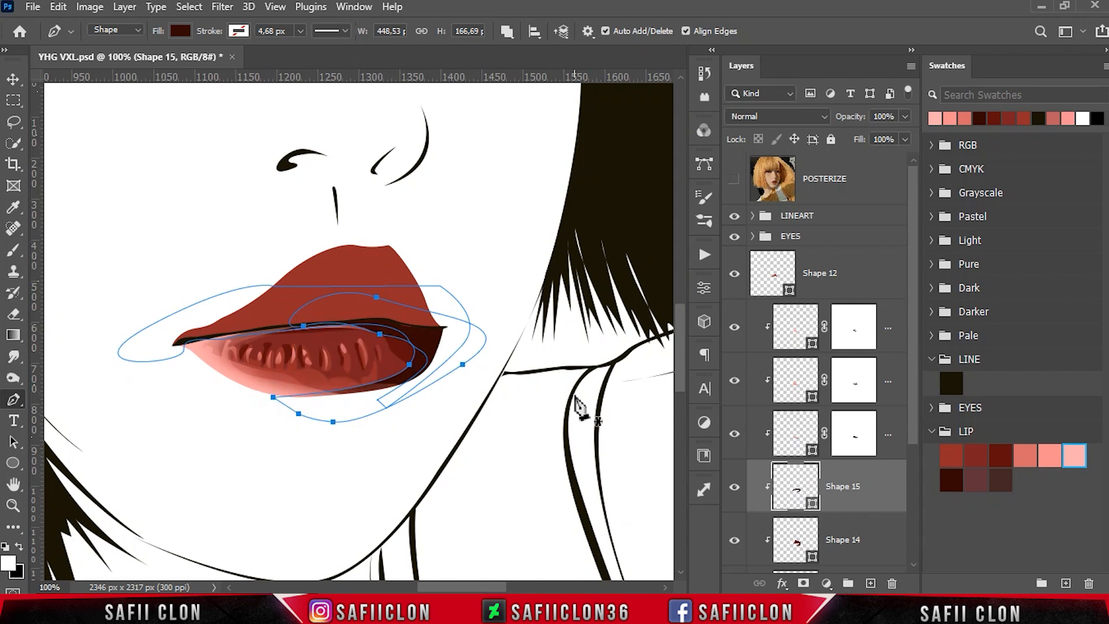
Step: Add a layer mask to Shape 15 and paint black at 9% opacity with a 45 px brush to soften the dark shadow's inner edge
{"action": "left_click", "coordinate": [809, 584]}
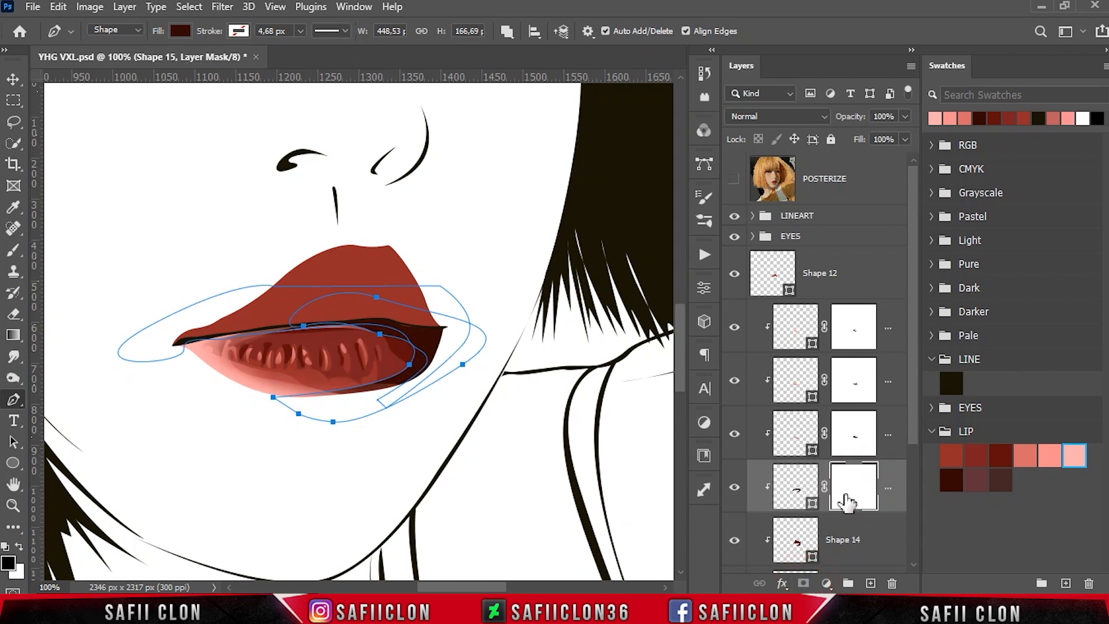
{"action": "right_click", "coordinate": [14, 249]}
{"action": "left_click", "coordinate": [76, 248]}
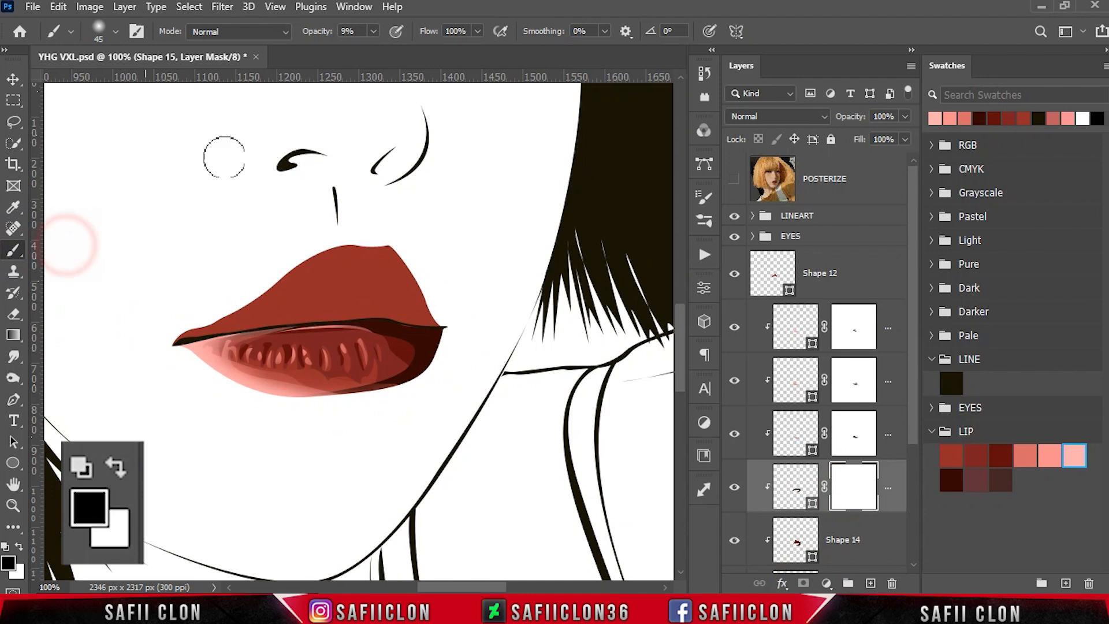
{"action": "mouse_move", "coordinate": [358, 374]}
{"action": "left_mouse_down"}
{"action": "mouse_move", "coordinate": [322, 389]}
{"action": "mouse_move", "coordinate": [395, 368]}
{"action": "mouse_move", "coordinate": [289, 324]}
{"action": "mouse_move", "coordinate": [314, 366]}
{"action": "left_mouse_up"}
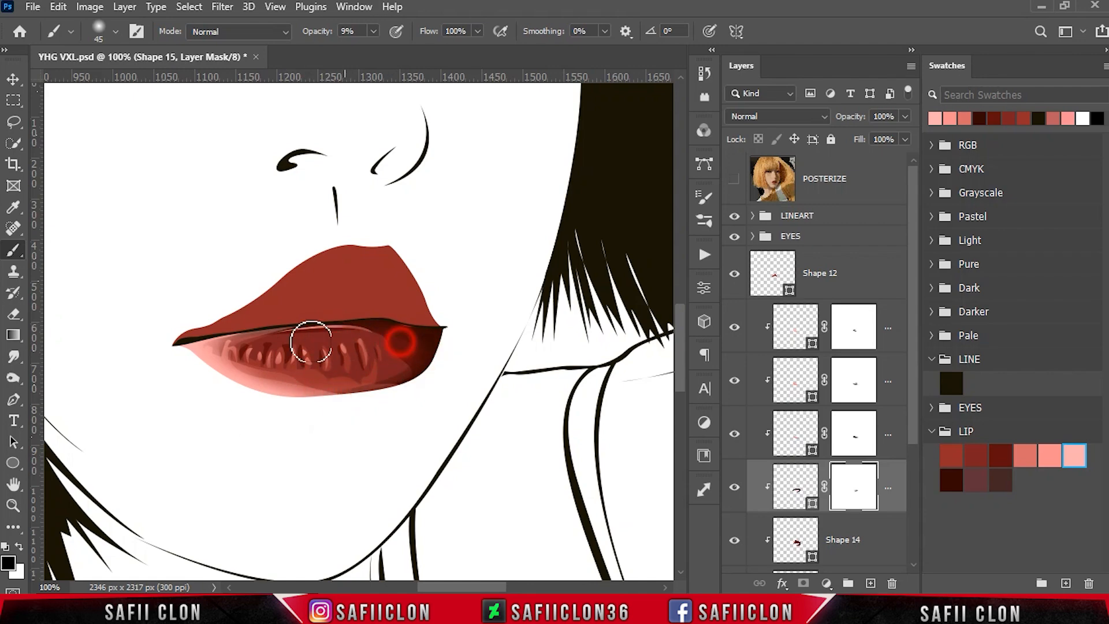
{"action": "key", "text": "ctrl+minus"}
{"action": "key", "text": "ctrl+minus"}
{"action": "key", "text": "ctrl+minus"}
{"action": "key", "text": "ctrl+minus"}
{"action": "key", "text": "ctrl+plus"}
{"action": "key", "text": "ctrl+plus"}
{"action": "key", "text": "ctrl+plus"}
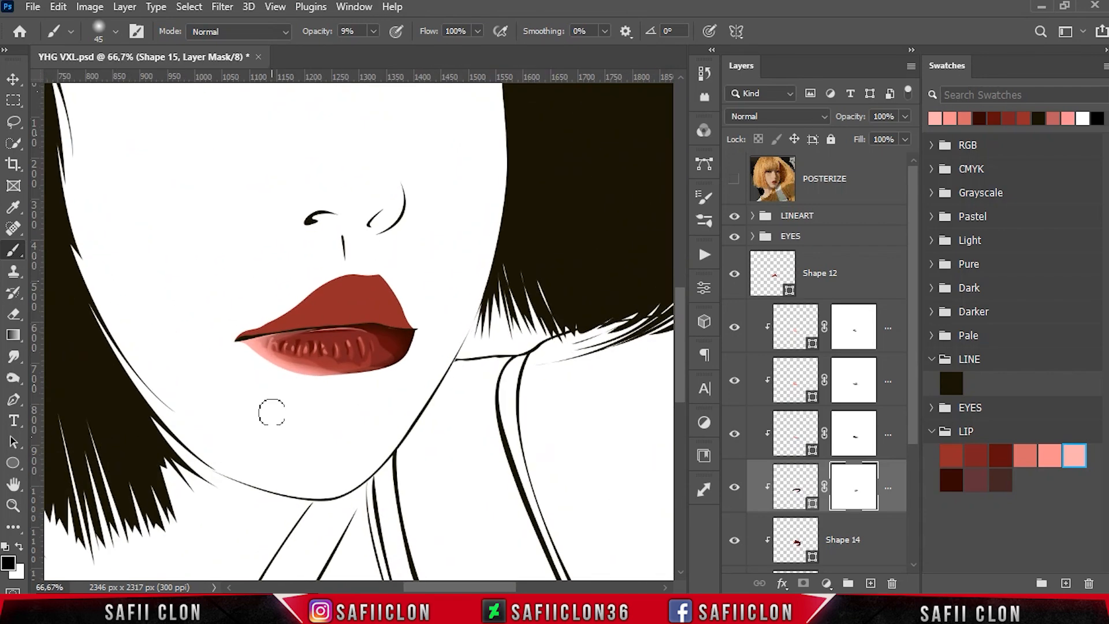
Step: Select the Shape 14 layer and set the Pen tool to Combine Shapes
{"action": "scroll", "coordinate": [919, 358], "scroll_direction": "down", "scroll_amount": 3}
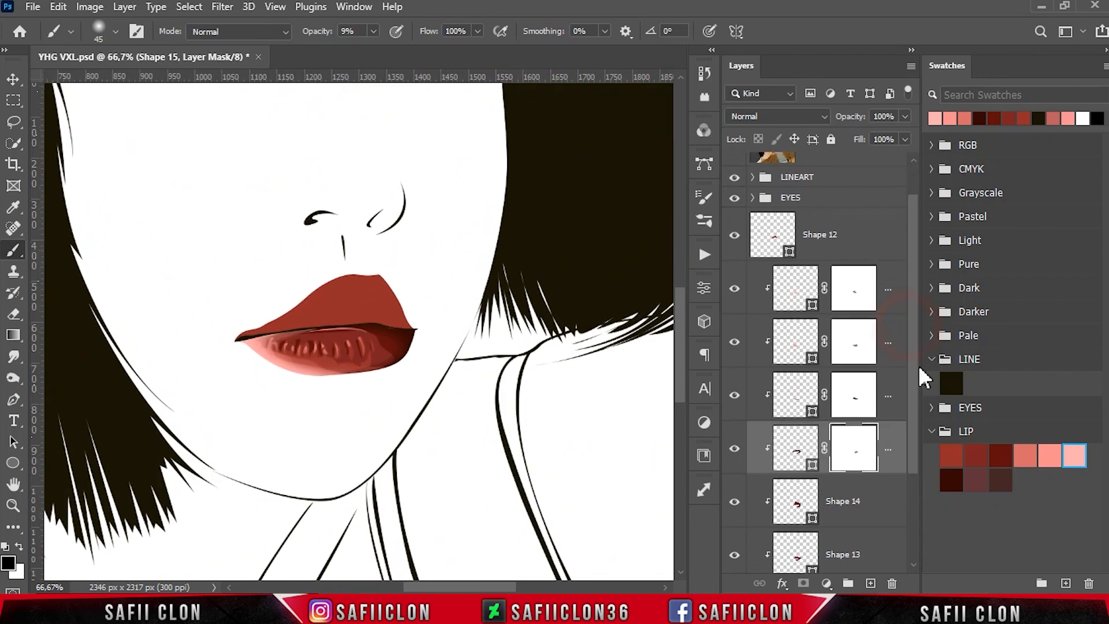
{"action": "left_click", "coordinate": [852, 492]}
{"action": "left_click", "coordinate": [734, 479]}
{"action": "left_click", "coordinate": [734, 478]}
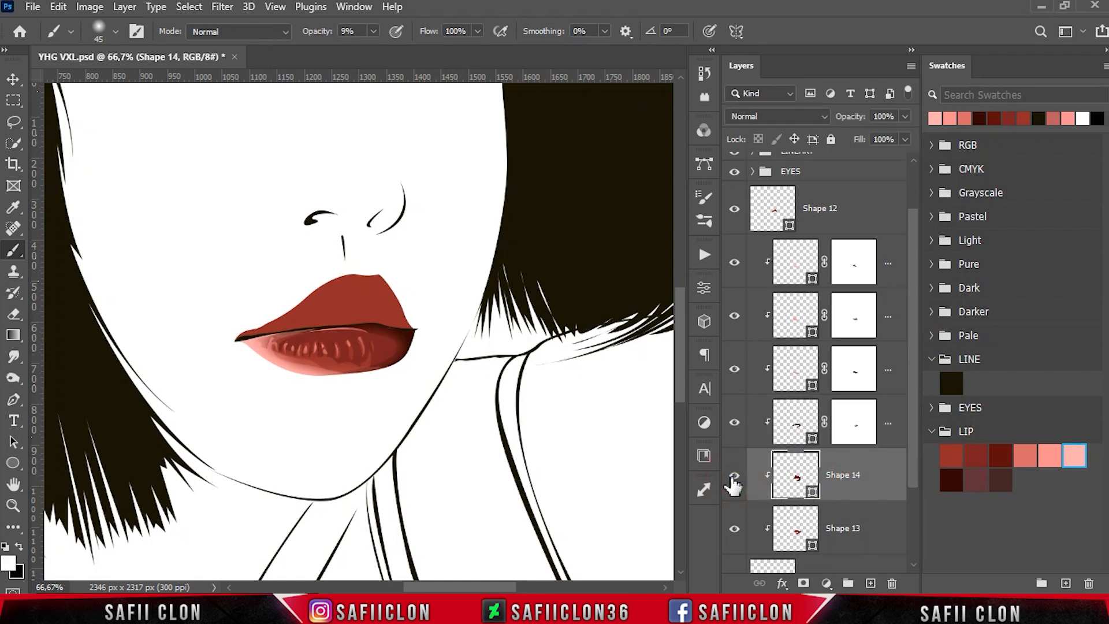
{"action": "left_click", "coordinate": [886, 477]}
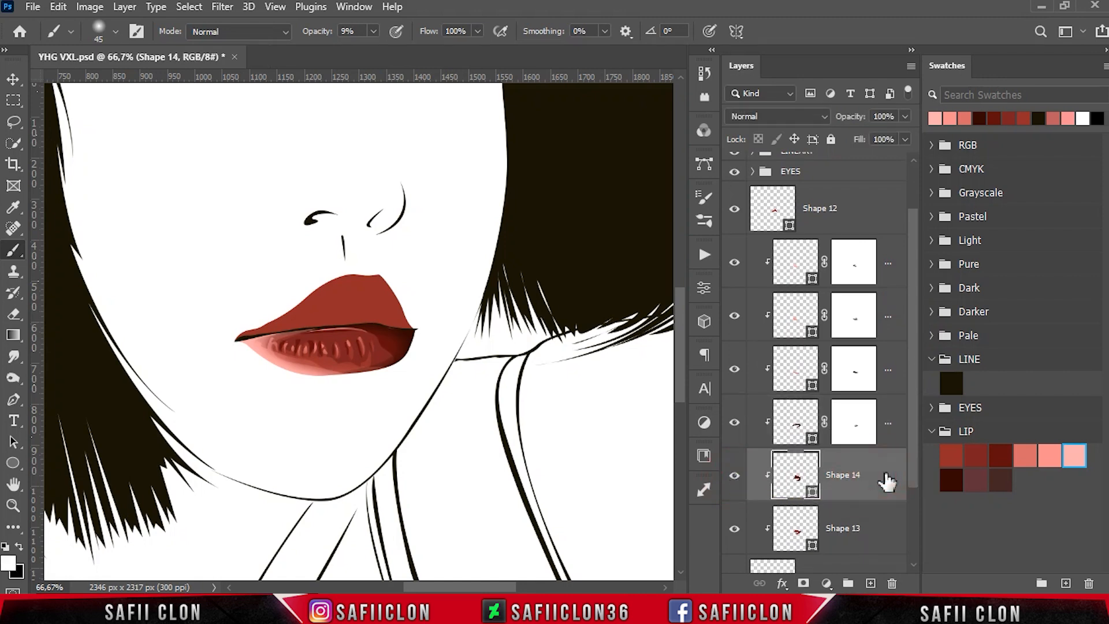
{"action": "left_click", "coordinate": [14, 400]}
{"action": "left_click", "coordinate": [64, 398]}
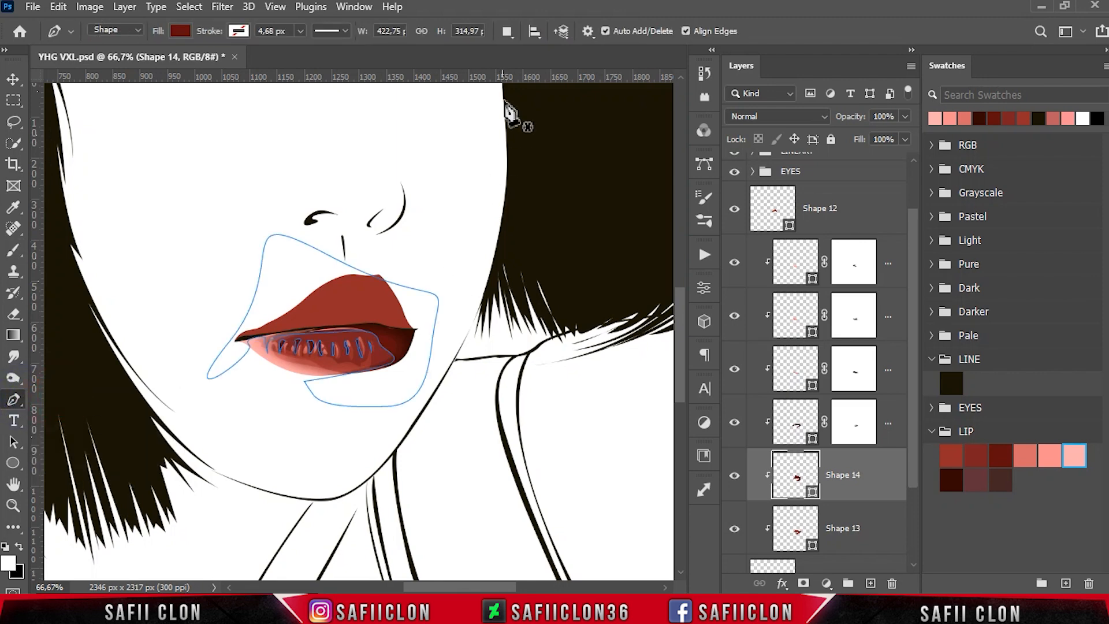
{"action": "left_click", "coordinate": [506, 31]}
{"action": "left_click", "coordinate": [564, 68]}
Step: Add a long thin shadow band to Shape 14 along the lower lip's upper edge, above the creases, checking against the POSTERIZE reference
{"action": "scroll", "coordinate": [523, 355], "scroll_direction": "up", "scroll_amount": 2}
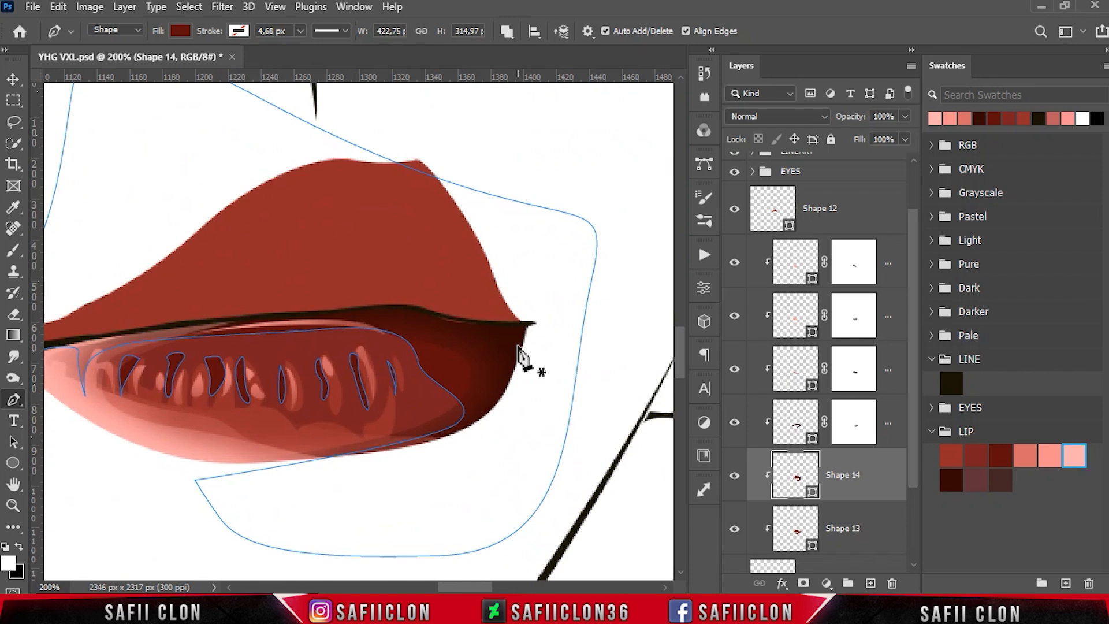
{"action": "scroll", "coordinate": [911, 223], "scroll_direction": "up", "scroll_amount": 2}
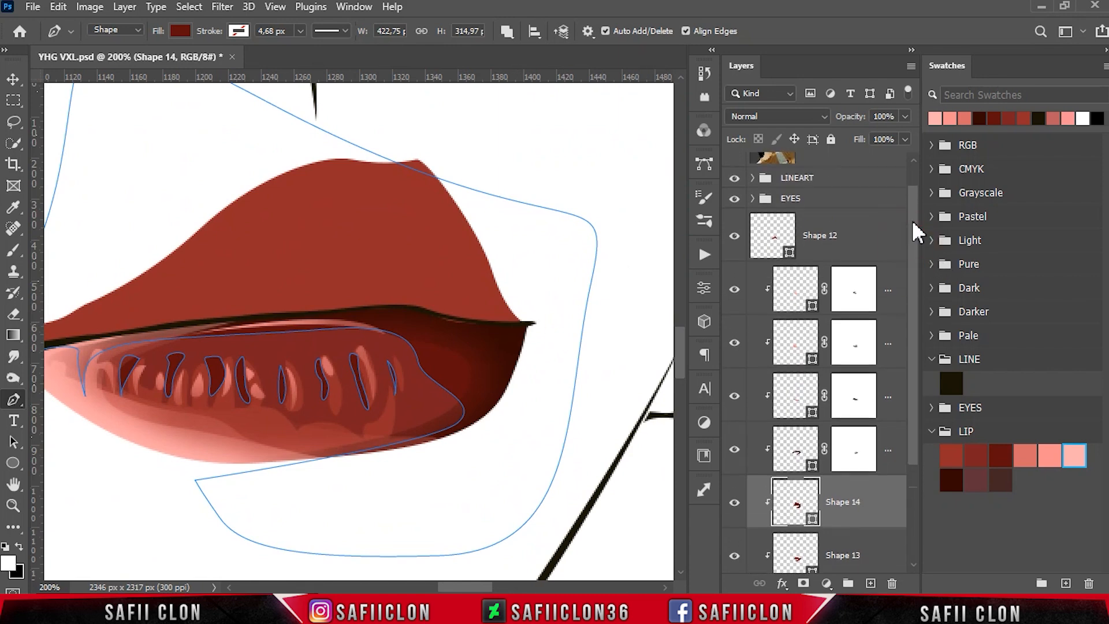
{"action": "left_click", "coordinate": [736, 167]}
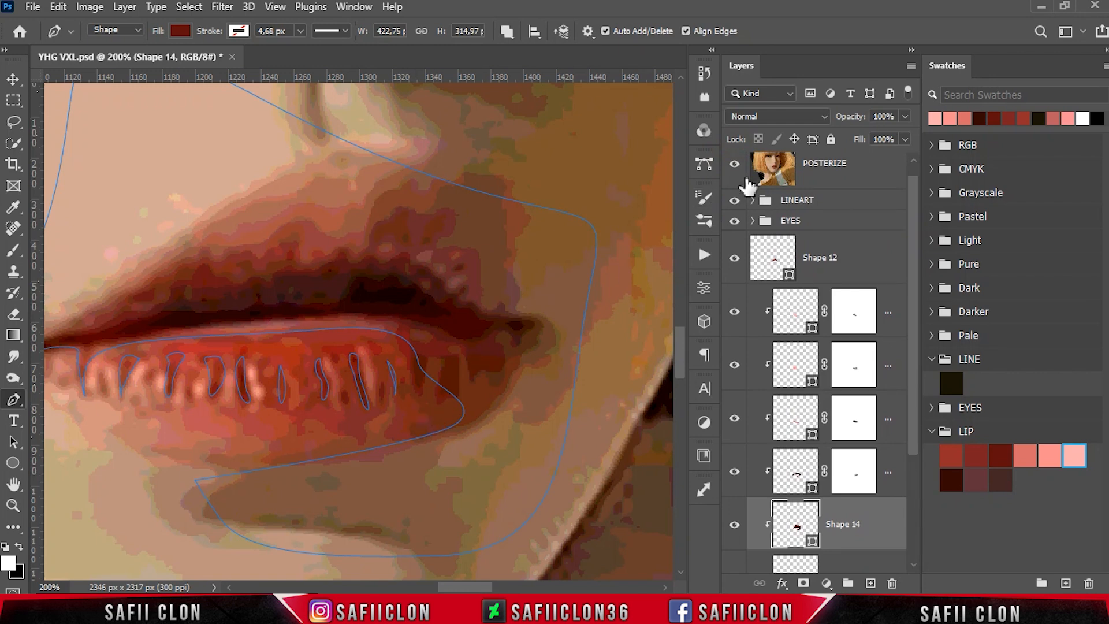
{"action": "left_click", "coordinate": [734, 167]}
{"action": "left_click", "coordinate": [98, 351]}
{"action": "left_click_drag", "start_coordinate": [390, 345], "coordinate": [457, 329]}
{"action": "left_click", "coordinate": [391, 345], "text": "alt"}
{"action": "mouse_move", "coordinate": [175, 344]}
{"action": "left_mouse_down"}
{"action": "mouse_move", "coordinate": [150, 339]}
{"action": "mouse_move", "coordinate": [157, 333]}
{"action": "left_mouse_up"}
{"action": "left_click_drag", "start_coordinate": [99, 351], "coordinate": [98, 363]}
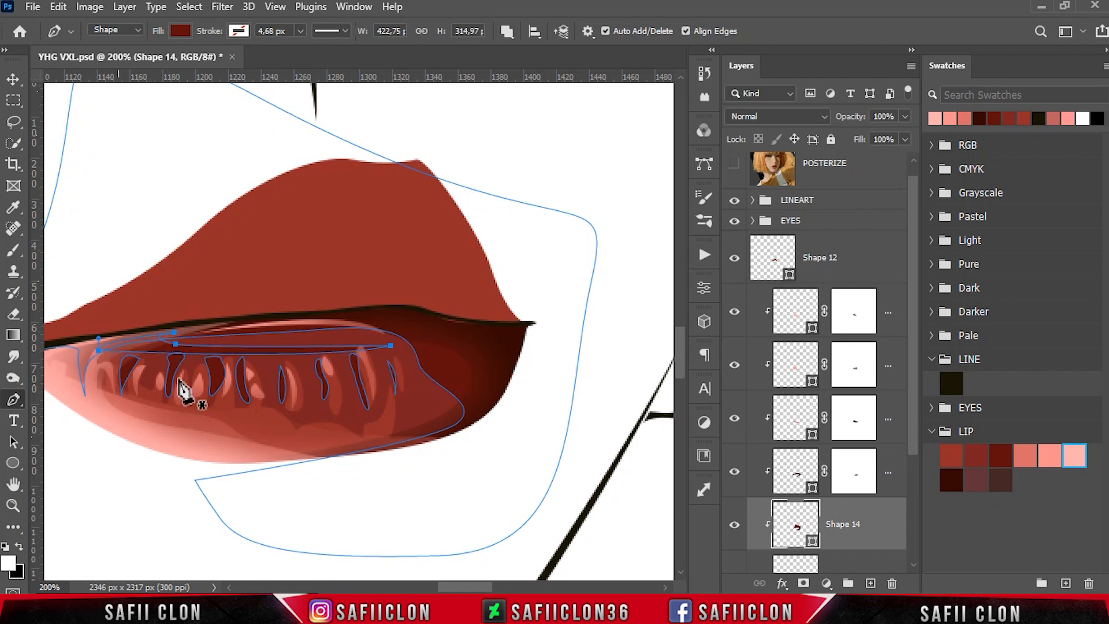
Step: Add a curved shadow sliver to Shape 14 below the creases, sweeping up toward the lower lip's right end
{"action": "left_click", "coordinate": [454, 375]}
{"action": "left_click_drag", "start_coordinate": [235, 422], "coordinate": [59, 406]}
{"action": "left_click", "coordinate": [234, 421], "text": "alt"}
{"action": "mouse_move", "coordinate": [455, 376]}
{"action": "left_mouse_down"}
{"action": "mouse_move", "coordinate": [475, 312]}
{"action": "mouse_move", "coordinate": [517, 338]}
{"action": "mouse_move", "coordinate": [519, 315]}
{"action": "mouse_move", "coordinate": [451, 376]}
{"action": "left_mouse_up"}
{"action": "key", "text": "ctrl+z"}
{"action": "left_click", "coordinate": [481, 380], "text": "alt"}
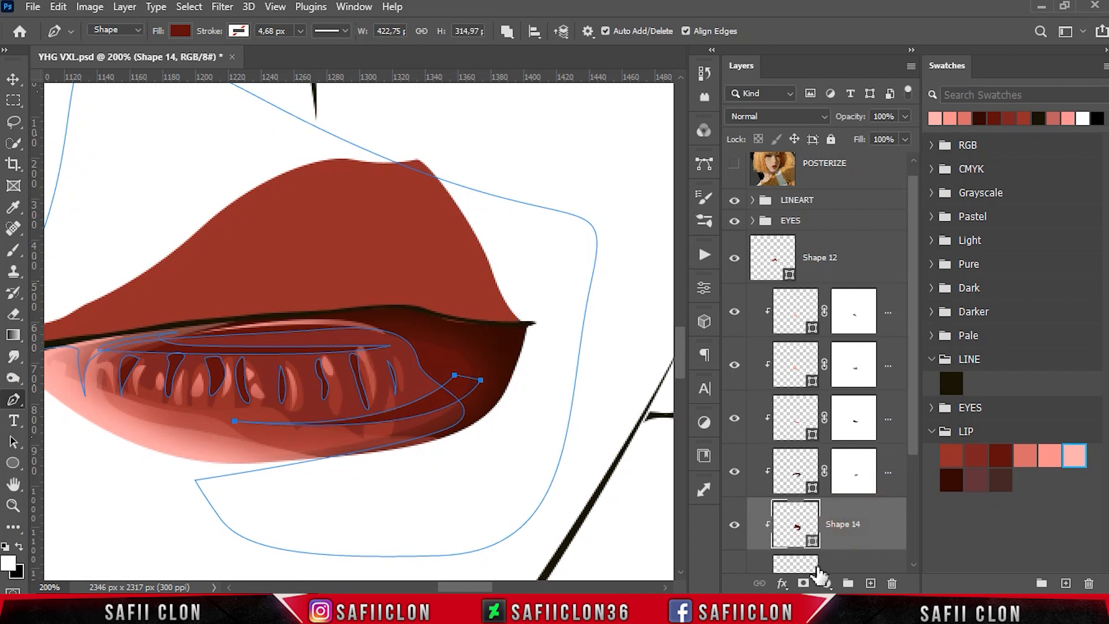
Step: Add a layer mask to Shape 14 and paint black at 9% opacity to blend its shadows at the lower lip's right side
{"action": "left_click", "coordinate": [804, 584]}
{"action": "key", "text": "x"}
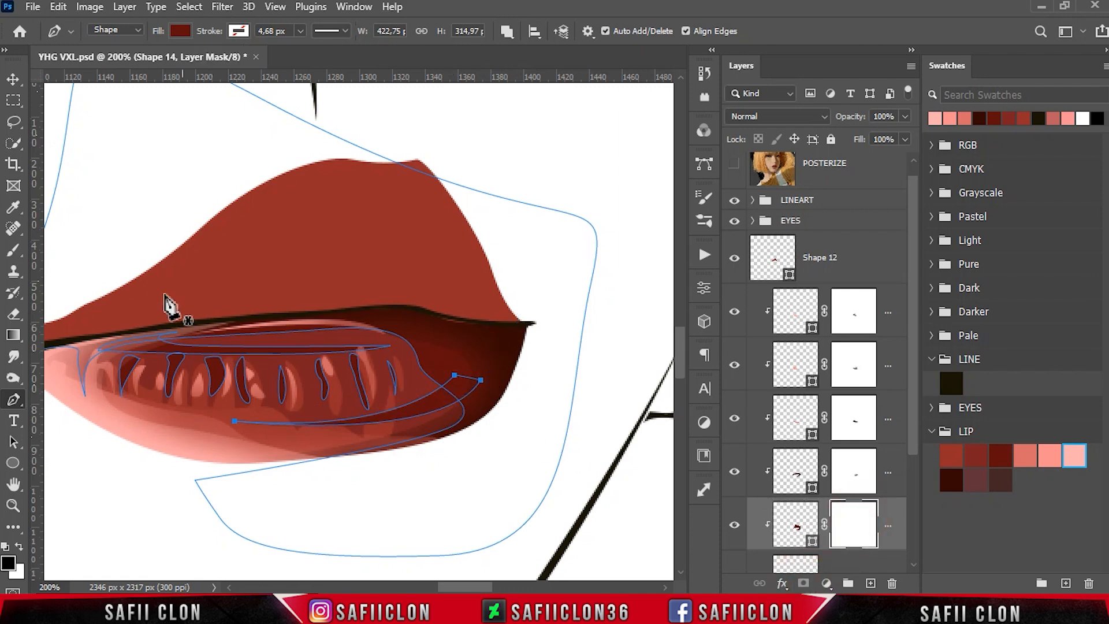
{"action": "left_click", "coordinate": [14, 250]}
{"action": "left_click", "coordinate": [78, 252]}
{"action": "mouse_move", "coordinate": [477, 587]}
{"action": "left_mouse_down"}
{"action": "mouse_move", "coordinate": [449, 586]}
{"action": "mouse_move", "coordinate": [462, 586]}
{"action": "left_mouse_up"}
{"action": "left_click_drag", "start_coordinate": [453, 431], "coordinate": [352, 431]}
{"action": "key", "text": "bracketleft"}
{"action": "key", "text": "bracketleft"}
{"action": "key", "text": "bracketleft"}
{"action": "left_click_drag", "start_coordinate": [518, 415], "coordinate": [401, 415]}
{"action": "left_click_drag", "start_coordinate": [552, 406], "coordinate": [426, 426]}
{"action": "key", "text": "bracketright"}
{"action": "mouse_move", "coordinate": [530, 386]}
{"action": "left_mouse_down"}
{"action": "mouse_move", "coordinate": [511, 370]}
{"action": "mouse_move", "coordinate": [360, 342]}
{"action": "left_mouse_up"}
Step: Soften Shape 14's upper shadow band with a 15 px brush on its mask, and the area under the creases with a 30 px brush
{"action": "key", "text": "bracketleft"}
{"action": "key", "text": "bracketleft"}
{"action": "key", "text": "bracketleft"}
{"action": "key", "text": "bracketleft"}
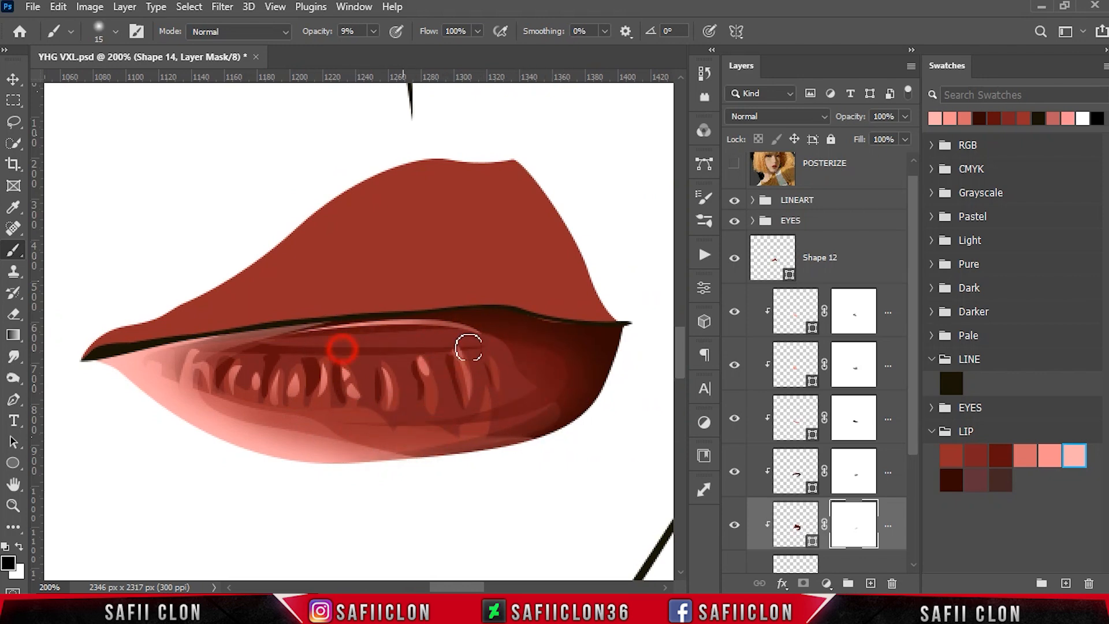
{"action": "left_click_drag", "start_coordinate": [432, 350], "coordinate": [307, 349]}
{"action": "key", "text": "bracketright"}
{"action": "key", "text": "bracketright"}
{"action": "key", "text": "bracketright"}
{"action": "left_click_drag", "start_coordinate": [472, 426], "coordinate": [208, 421]}
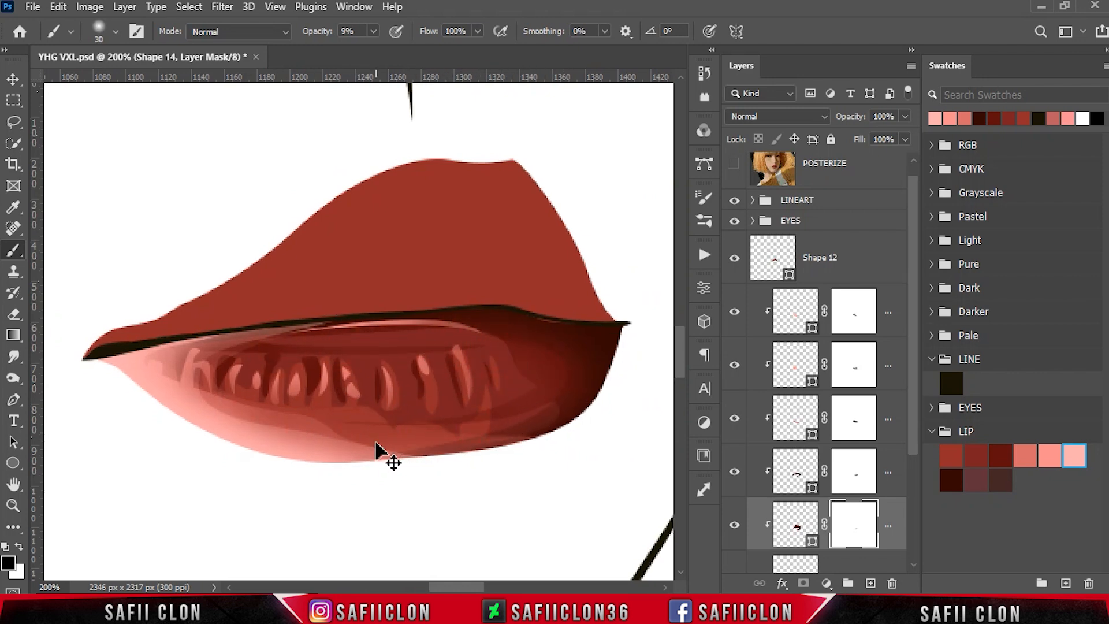
Step: Examine the shaded lower lip in the context of the whole face
{"action": "key", "text": "ctrl+minus"}
{"action": "key", "text": "ctrl+h"}
{"action": "key", "text": "ctrl+h"}
{"action": "key", "text": "ctrl+minus"}
{"action": "key", "text": "ctrl+minus"}
{"action": "key", "text": "ctrl+minus"}
{"action": "key", "text": "ctrl+minus"}
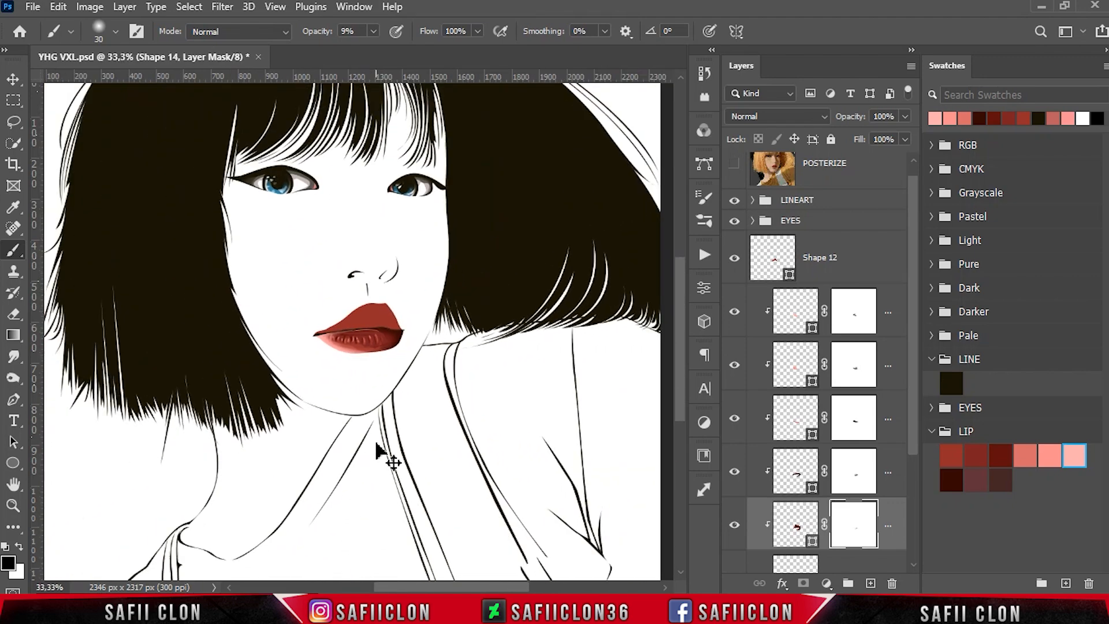
{"action": "key", "text": "ctrl+plus"}
{"action": "scroll", "coordinate": [396, 405], "scroll_direction": "up", "scroll_amount": 2}
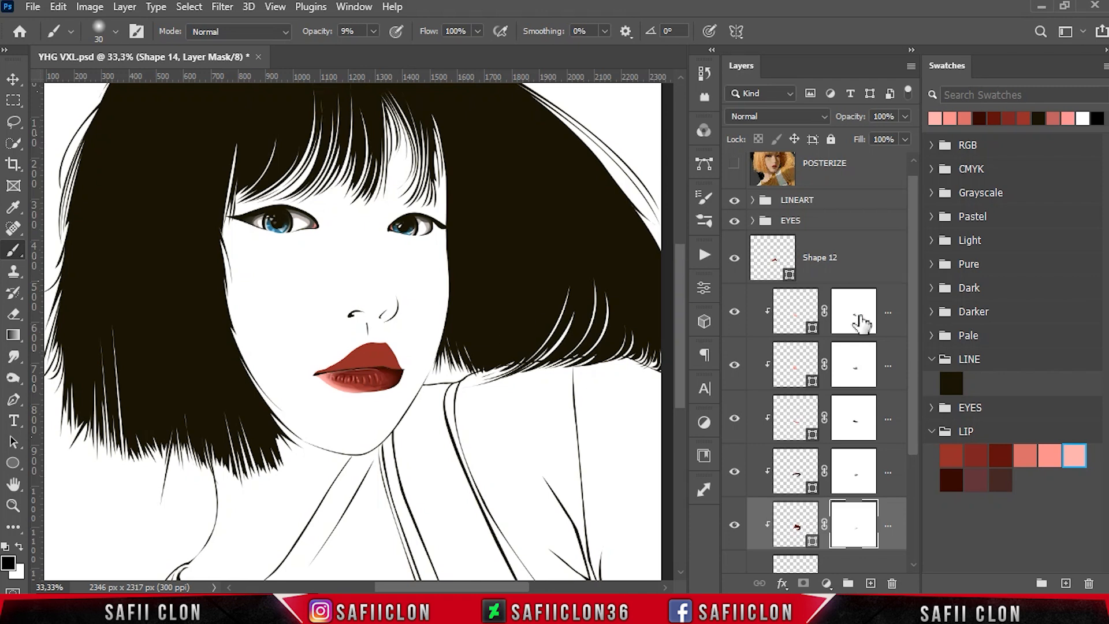
Step: Select the Shape 18 layer, set the Pen tool to draw on a new layer, and show the POSTERIZE reference
{"action": "left_click", "coordinate": [888, 311]}
{"action": "left_click", "coordinate": [13, 401]}
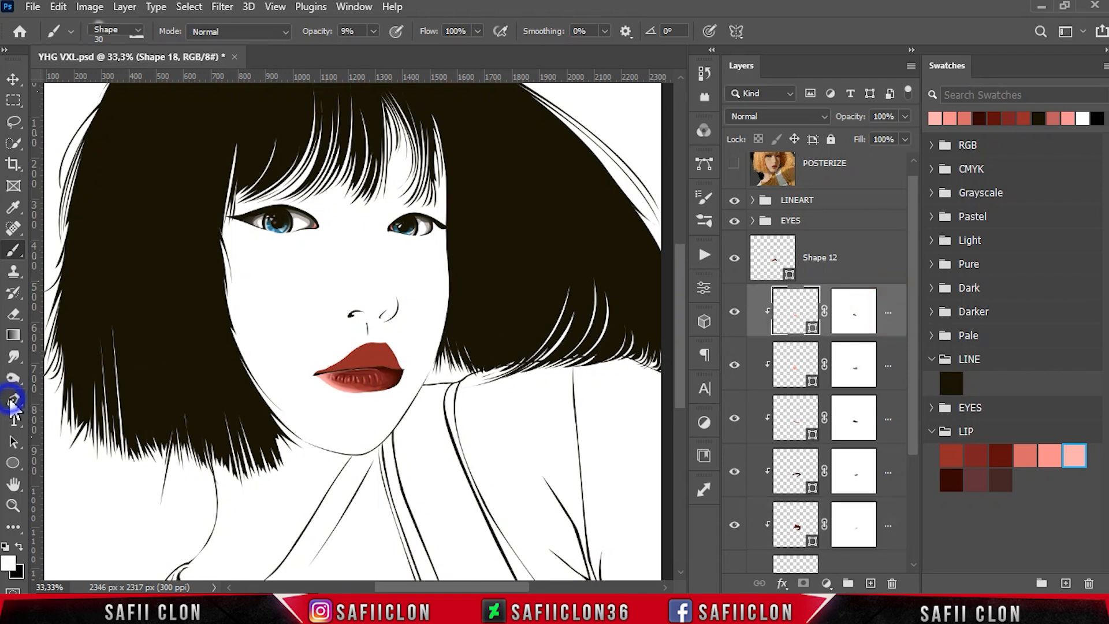
{"action": "right_click", "coordinate": [20, 401]}
{"action": "left_click", "coordinate": [52, 400]}
{"action": "left_click", "coordinate": [507, 32]}
{"action": "left_click", "coordinate": [521, 51]}
{"action": "left_click", "coordinate": [734, 164]}
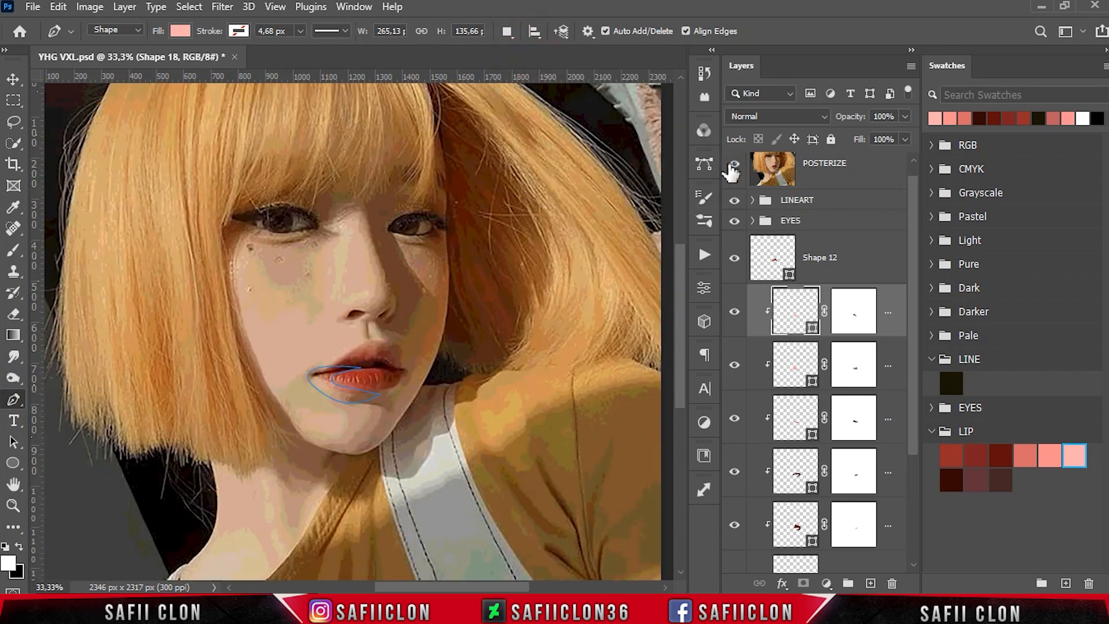
Step: Trace a jagged highlight shape about 298 × 99 px around the lower lip's right end and lower edge, and hide the reference
{"action": "key", "text": "ctrl+plus"}
{"action": "key", "text": "ctrl+plus"}
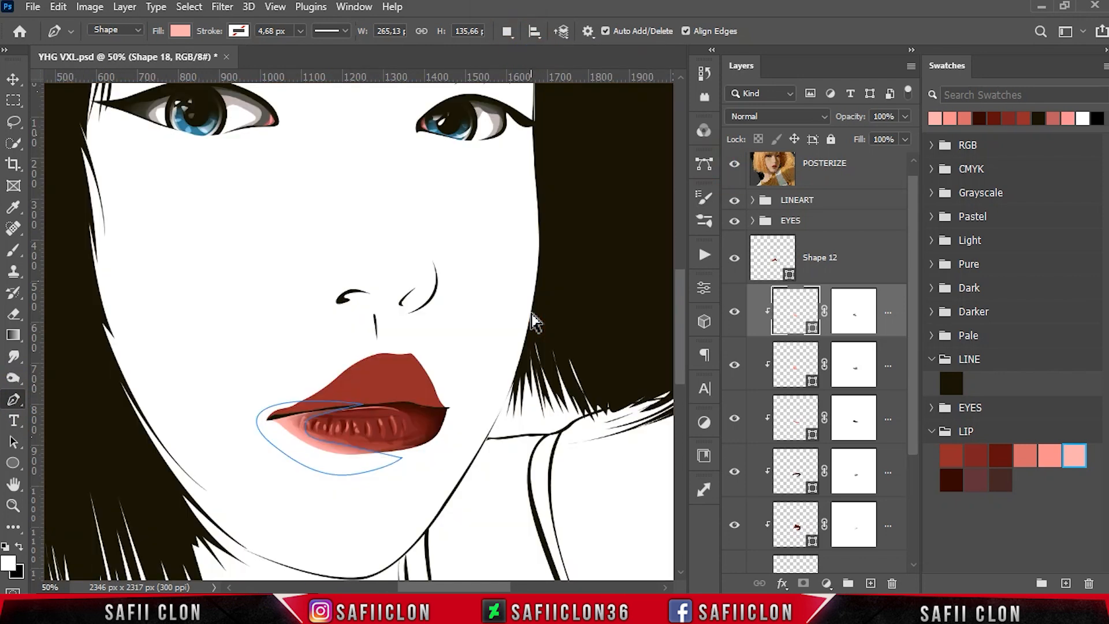
{"action": "key", "text": "ctrl+plus"}
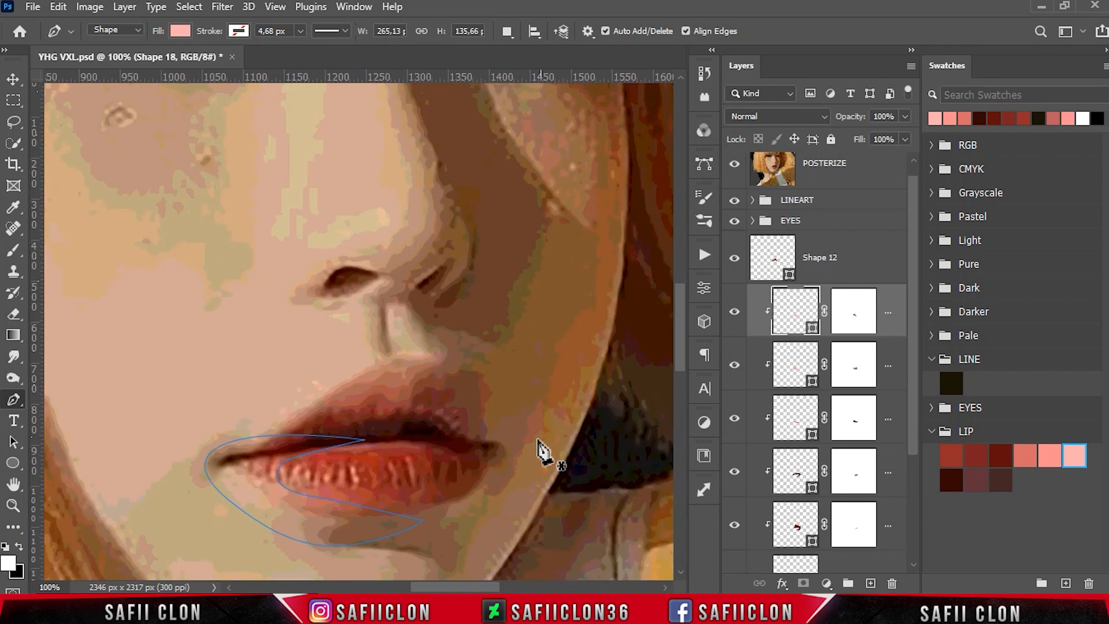
{"action": "left_click", "coordinate": [424, 515]}
{"action": "left_click_drag", "start_coordinate": [492, 469], "coordinate": [454, 484]}
{"action": "left_click", "coordinate": [413, 443]}
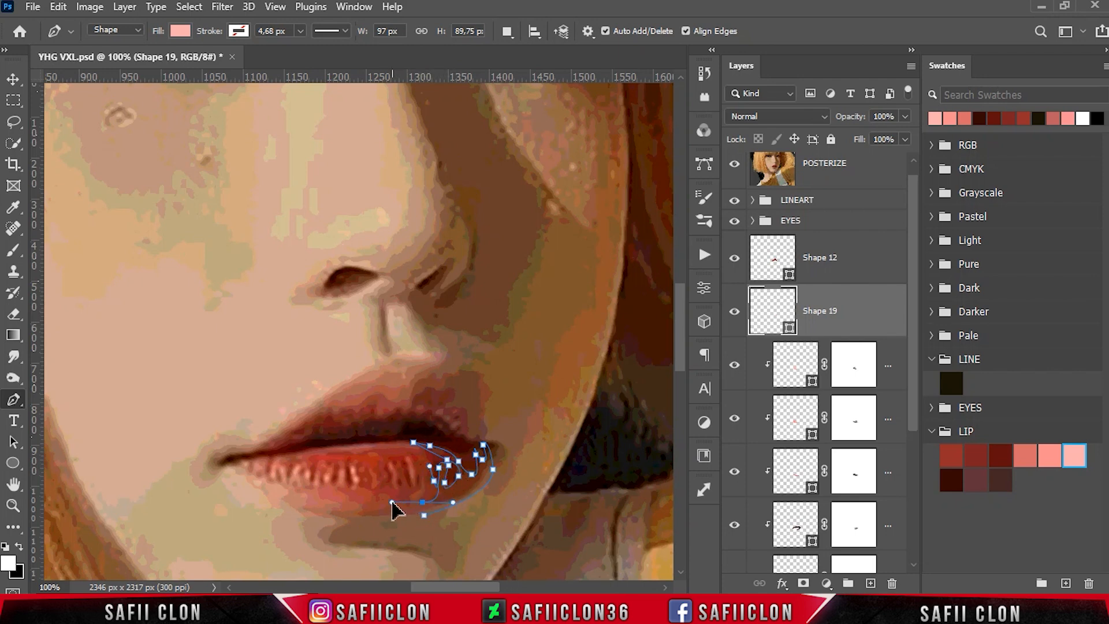
{"action": "left_click_drag", "start_coordinate": [276, 496], "coordinate": [249, 489]}
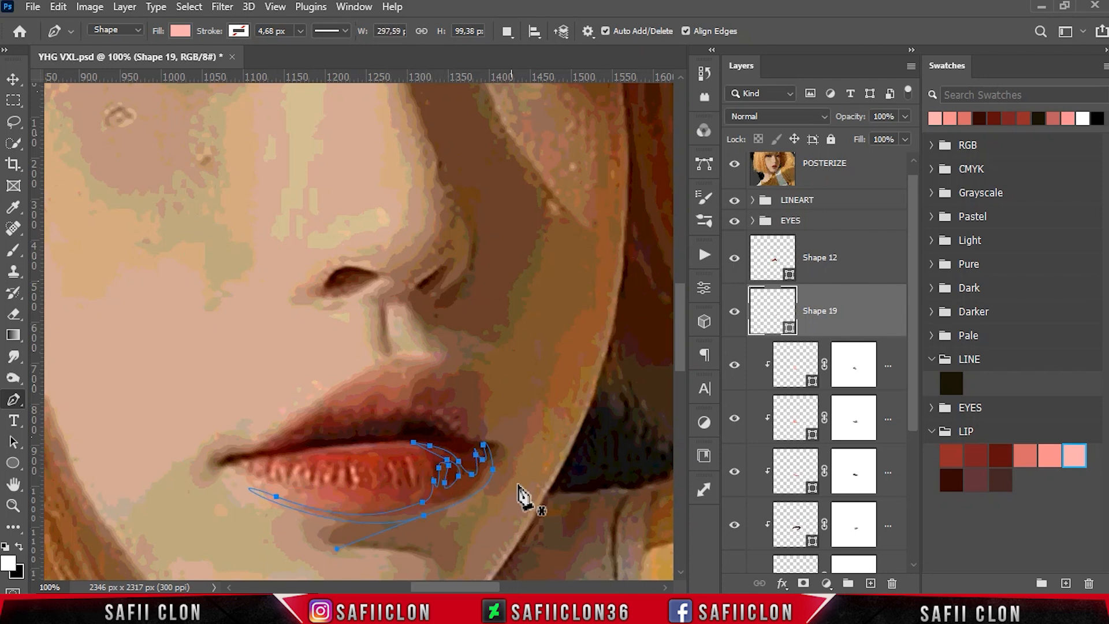
{"action": "left_click", "coordinate": [735, 168]}
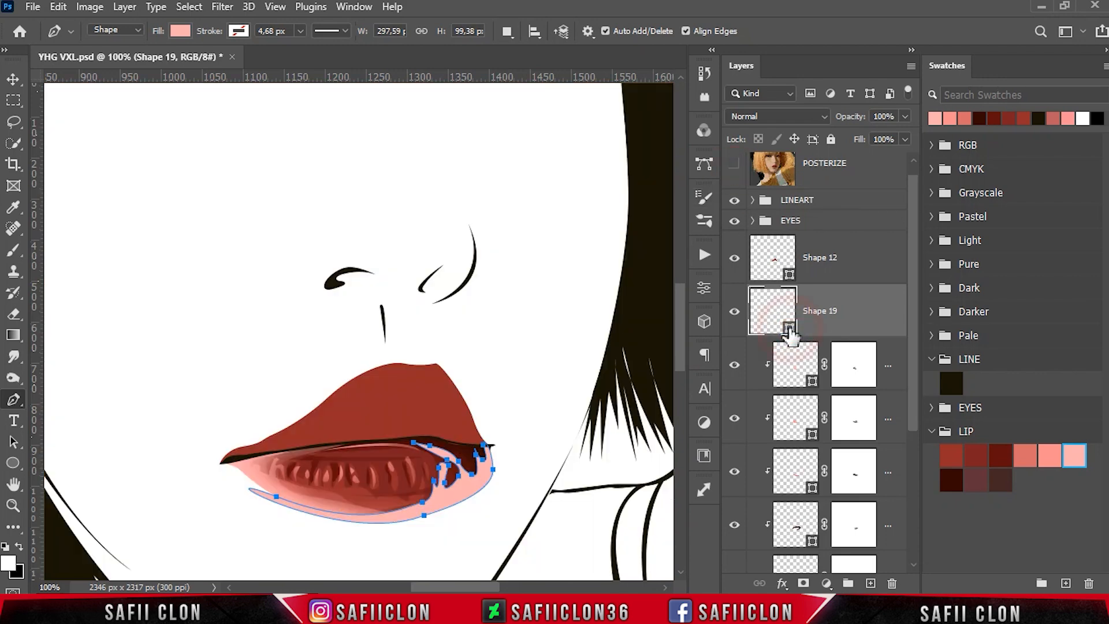
Step: Fill the new highlight shape with the LIP swatch ffafae and clip it to the lower lip
{"action": "double_click", "coordinate": [790, 328]}
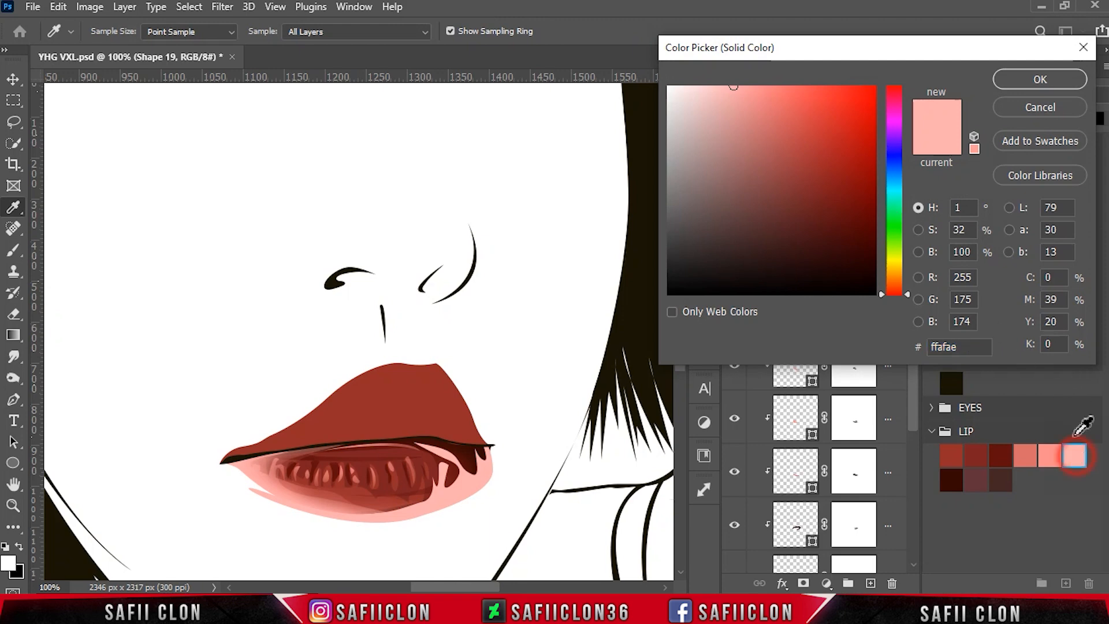
{"action": "left_click", "coordinate": [1040, 79]}
{"action": "right_click", "coordinate": [851, 298]}
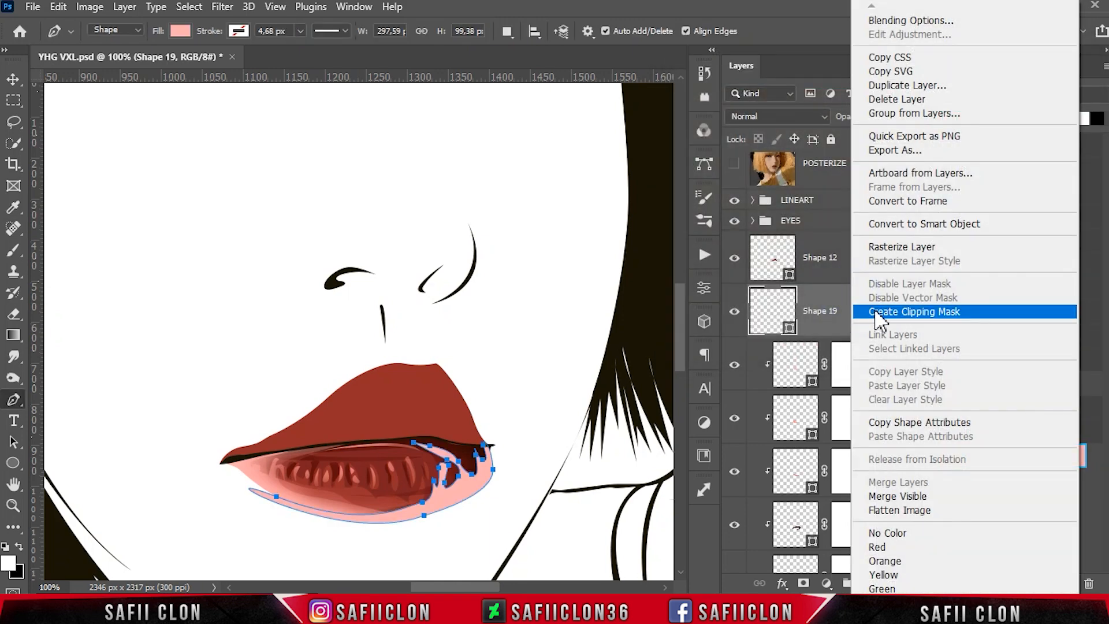
{"action": "left_click", "coordinate": [884, 309]}
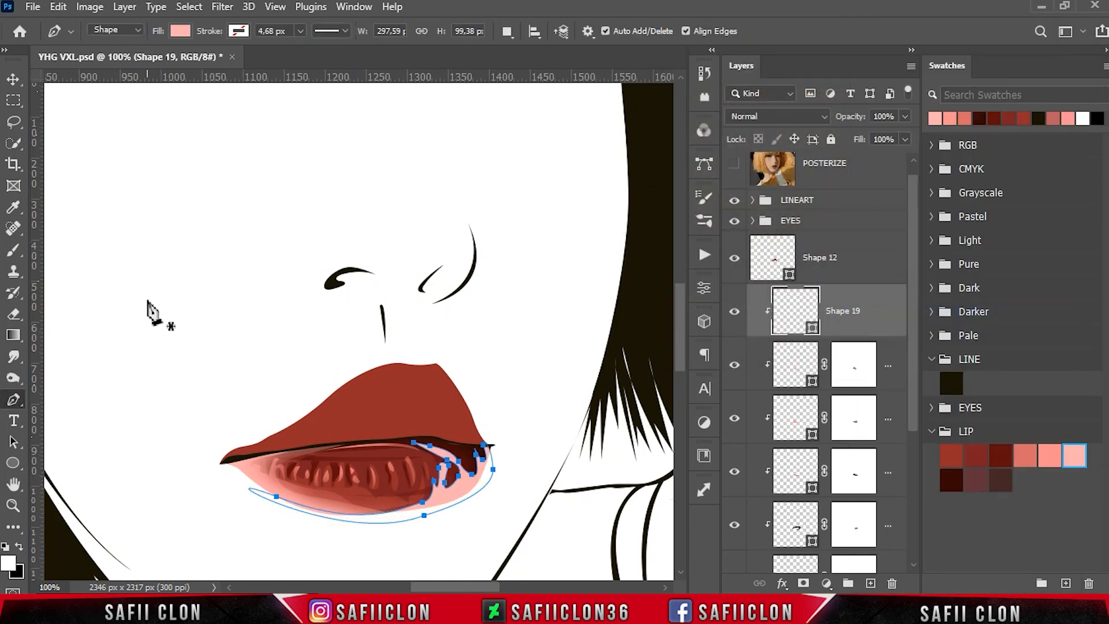
Step: Ready the Brush tool with black at 9% opacity and add a layer mask to Shape 19
{"action": "right_click", "coordinate": [18, 252]}
{"action": "left_click", "coordinate": [50, 251]}
{"action": "right_click", "coordinate": [17, 252]}
{"action": "left_click", "coordinate": [49, 253]}
{"action": "left_click", "coordinate": [375, 32]}
{"action": "left_click", "coordinate": [375, 33]}
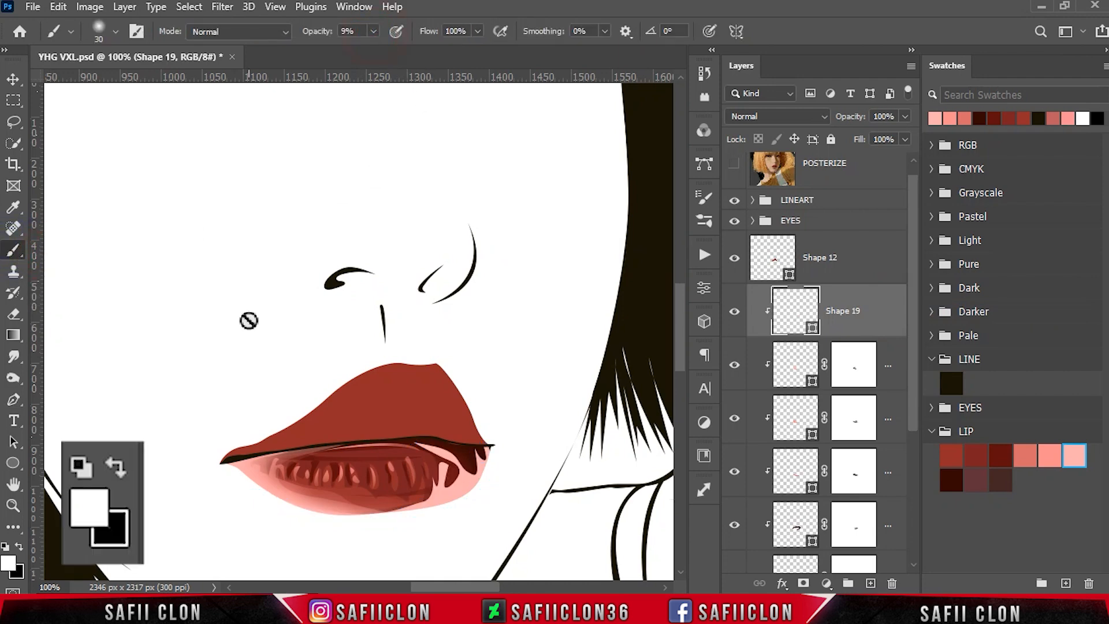
{"action": "left_click", "coordinate": [19, 547]}
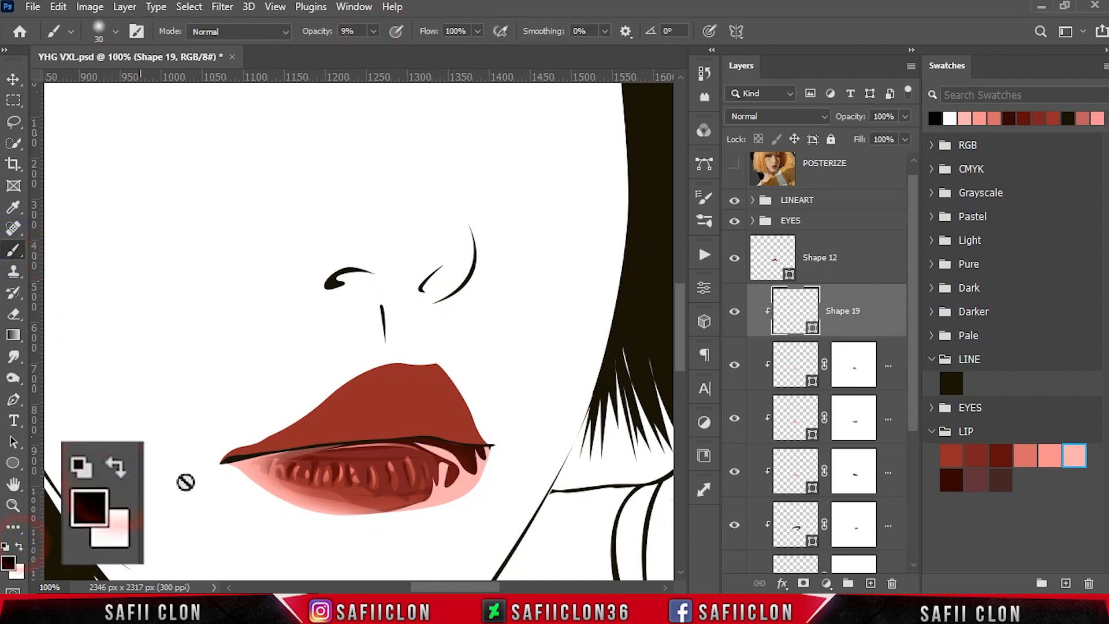
{"action": "left_click", "coordinate": [804, 583]}
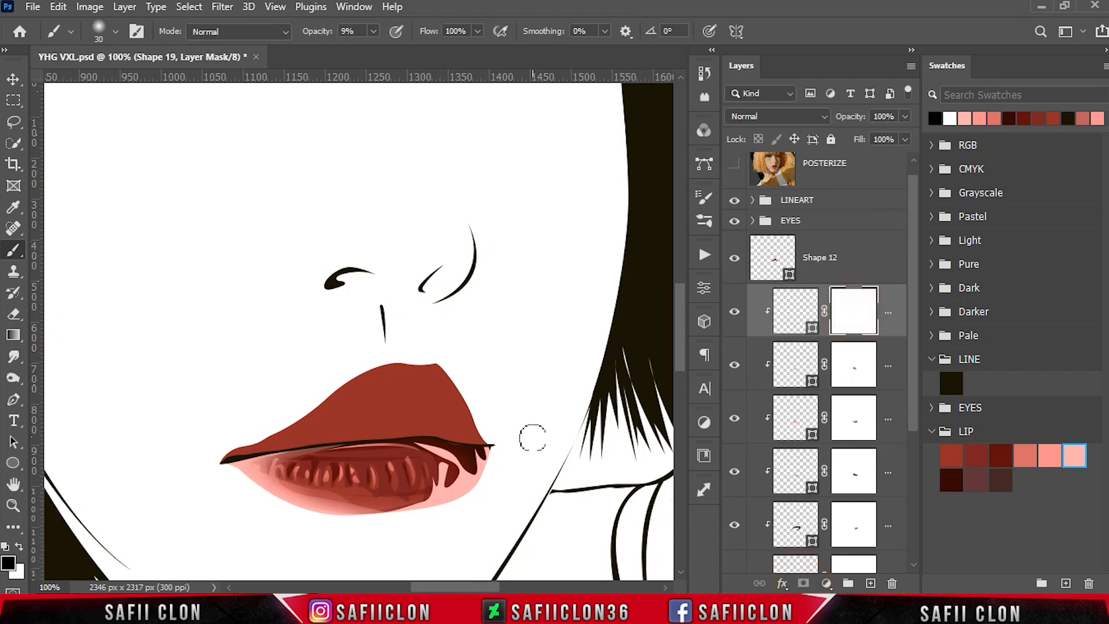
Step: Paint black on Shape 19's mask, enlarging the brush from 30 to 45 px, to fade the highlight into the lower lip's right end
{"action": "mouse_move", "coordinate": [447, 458]}
{"action": "left_mouse_down"}
{"action": "mouse_move", "coordinate": [409, 448]}
{"action": "mouse_move", "coordinate": [486, 438]}
{"action": "mouse_move", "coordinate": [462, 451]}
{"action": "mouse_move", "coordinate": [423, 437]}
{"action": "mouse_move", "coordinate": [488, 436]}
{"action": "mouse_move", "coordinate": [501, 389]}
{"action": "mouse_move", "coordinate": [495, 421]}
{"action": "mouse_move", "coordinate": [403, 479]}
{"action": "mouse_move", "coordinate": [470, 410]}
{"action": "mouse_move", "coordinate": [474, 420]}
{"action": "mouse_move", "coordinate": [480, 409]}
{"action": "mouse_move", "coordinate": [462, 435]}
{"action": "mouse_move", "coordinate": [412, 464]}
{"action": "left_mouse_up"}
{"action": "scroll", "coordinate": [501, 432], "scroll_direction": "down", "scroll_amount": 1}
{"action": "key", "text": "]"}
{"action": "mouse_move", "coordinate": [486, 428]}
{"action": "left_mouse_down"}
{"action": "mouse_move", "coordinate": [408, 505]}
{"action": "mouse_move", "coordinate": [382, 504]}
{"action": "mouse_move", "coordinate": [422, 471]}
{"action": "mouse_move", "coordinate": [416, 421]}
{"action": "mouse_move", "coordinate": [485, 426]}
{"action": "mouse_move", "coordinate": [393, 472]}
{"action": "left_mouse_up"}
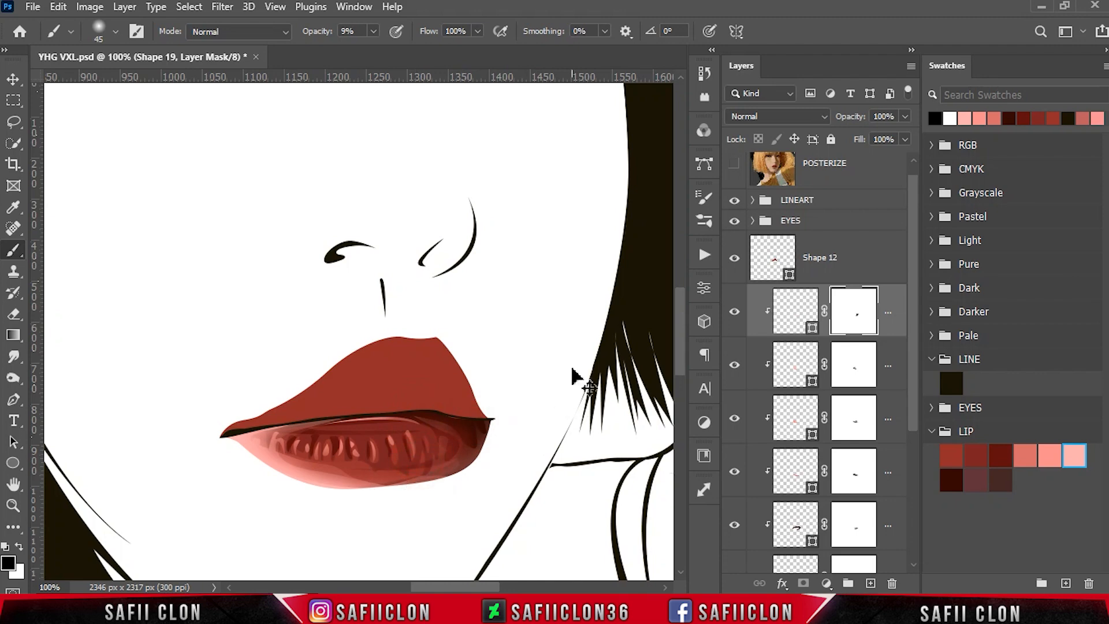
{"action": "scroll", "coordinate": [574, 376], "scroll_direction": "down", "scroll_amount": 3}
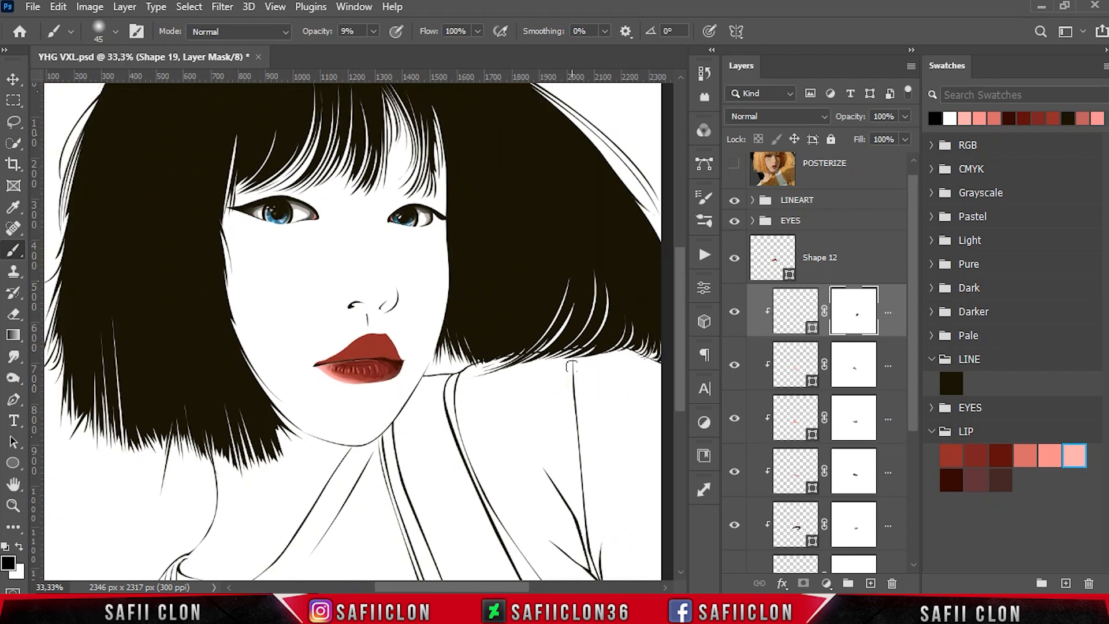
{"action": "scroll", "coordinate": [522, 415], "scroll_direction": "up", "scroll_amount": 1}
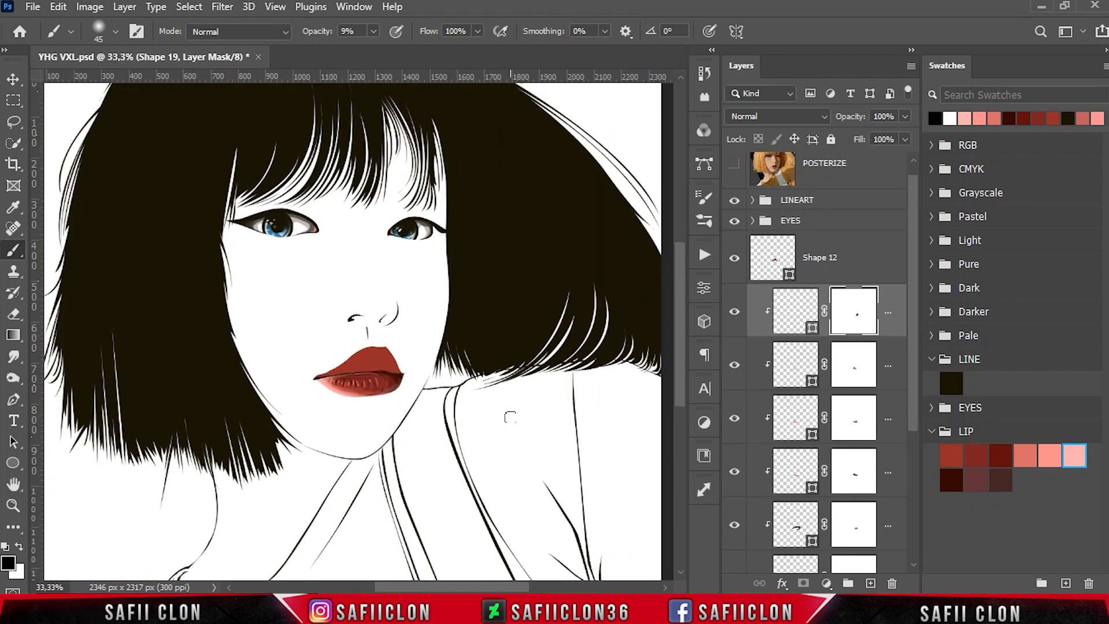
Step: Select the upper lip's base shape, Shape 12, ready the Pen tool and show the POSTERIZE reference
{"action": "left_click", "coordinate": [878, 266]}
{"action": "left_click", "coordinate": [734, 261]}
{"action": "left_click", "coordinate": [734, 261]}
{"action": "right_click", "coordinate": [16, 403]}
{"action": "left_click", "coordinate": [87, 392]}
{"action": "left_click", "coordinate": [737, 165]}
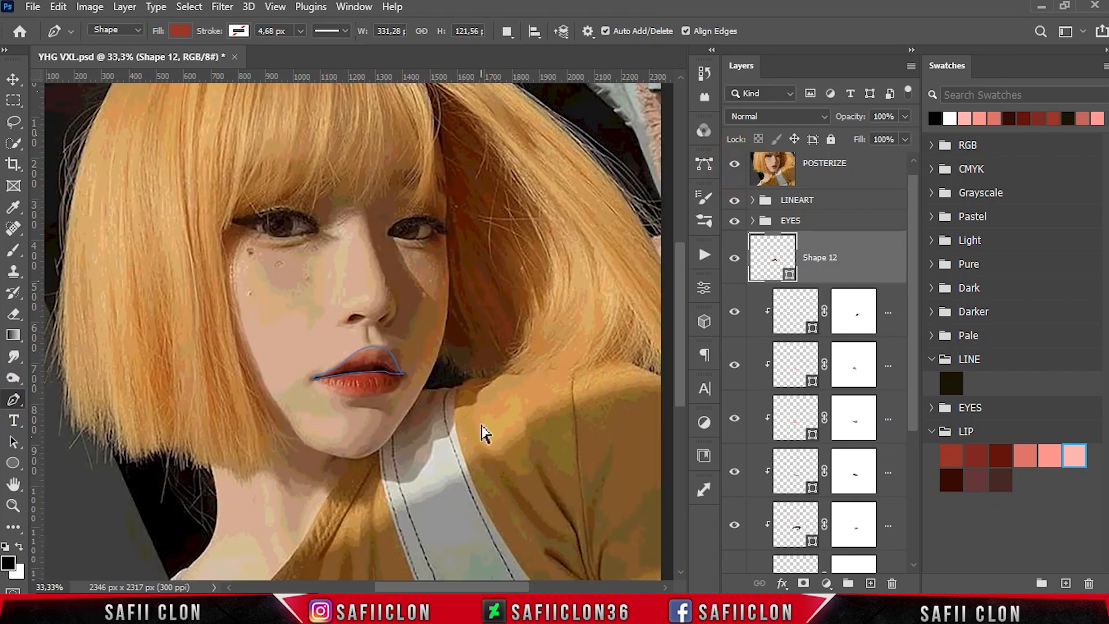
{"action": "key", "text": "ctrl+plus"}
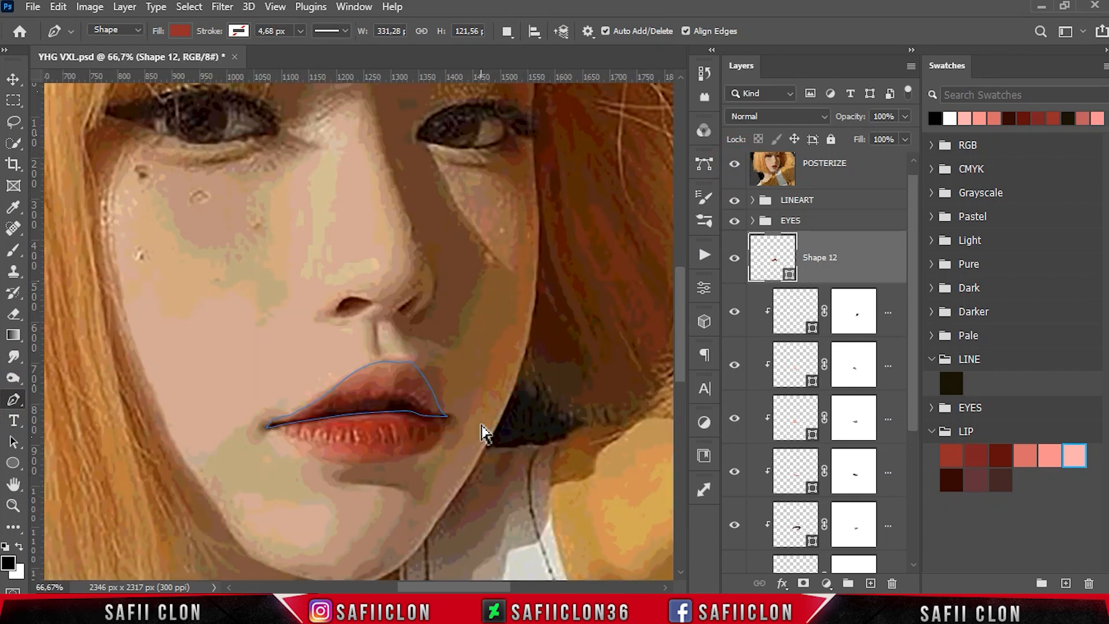
{"action": "key", "text": "ctrl+plus"}
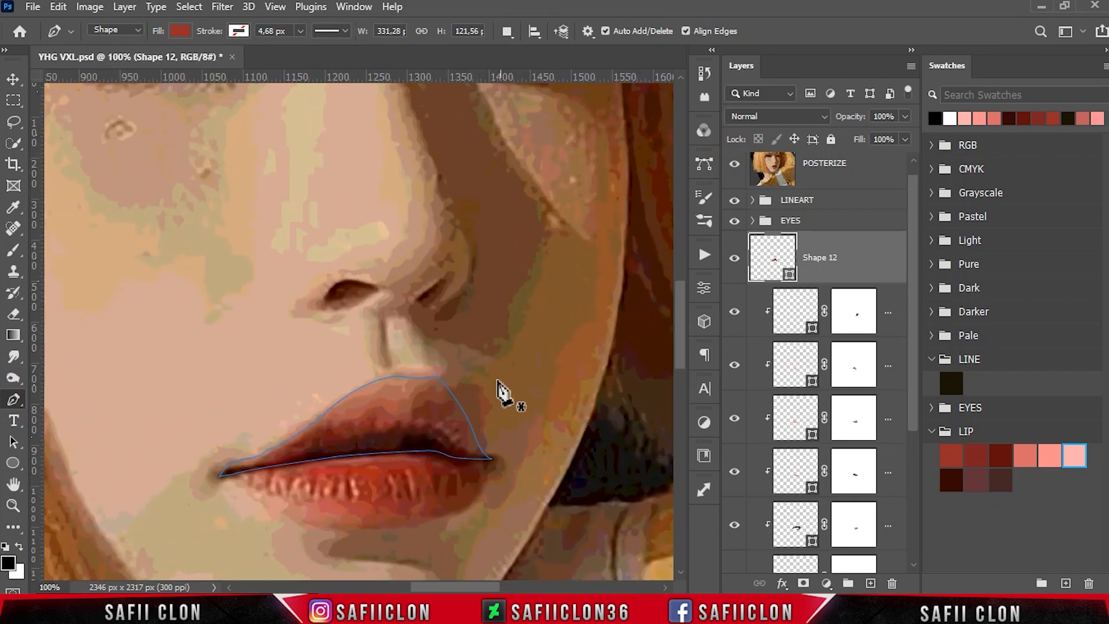
Step: Trace a shadow shape about 374 × 234 px, following the upper lip's shading edge and looping below the mouth, with the reference hidden
{"action": "left_click", "coordinate": [446, 360]}
{"action": "left_click_drag", "start_coordinate": [420, 383], "coordinate": [319, 428]}
{"action": "key", "text": "ctrl+z"}
{"action": "left_click", "coordinate": [441, 374]}
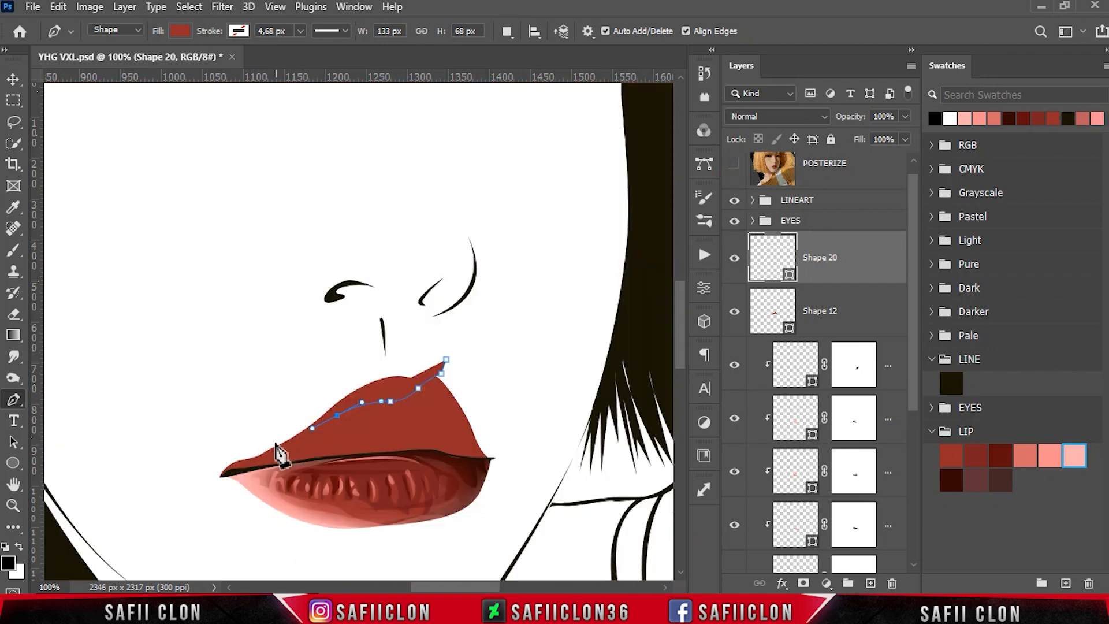
{"action": "left_click_drag", "start_coordinate": [254, 449], "coordinate": [211, 477]}
{"action": "left_click_drag", "start_coordinate": [387, 545], "coordinate": [421, 534]}
{"action": "left_click_drag", "start_coordinate": [508, 462], "coordinate": [496, 435]}
{"action": "left_click", "coordinate": [446, 360]}
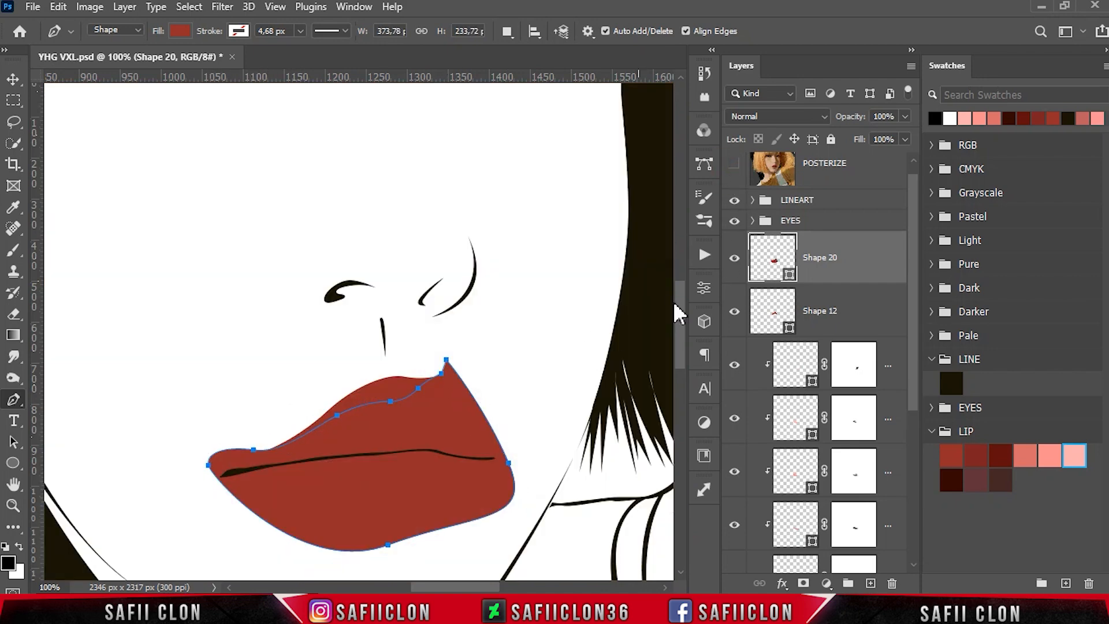
Step: Fill the new shadow shape with the second LIP swatch and clip it to the upper lip
{"action": "double_click", "coordinate": [788, 277]}
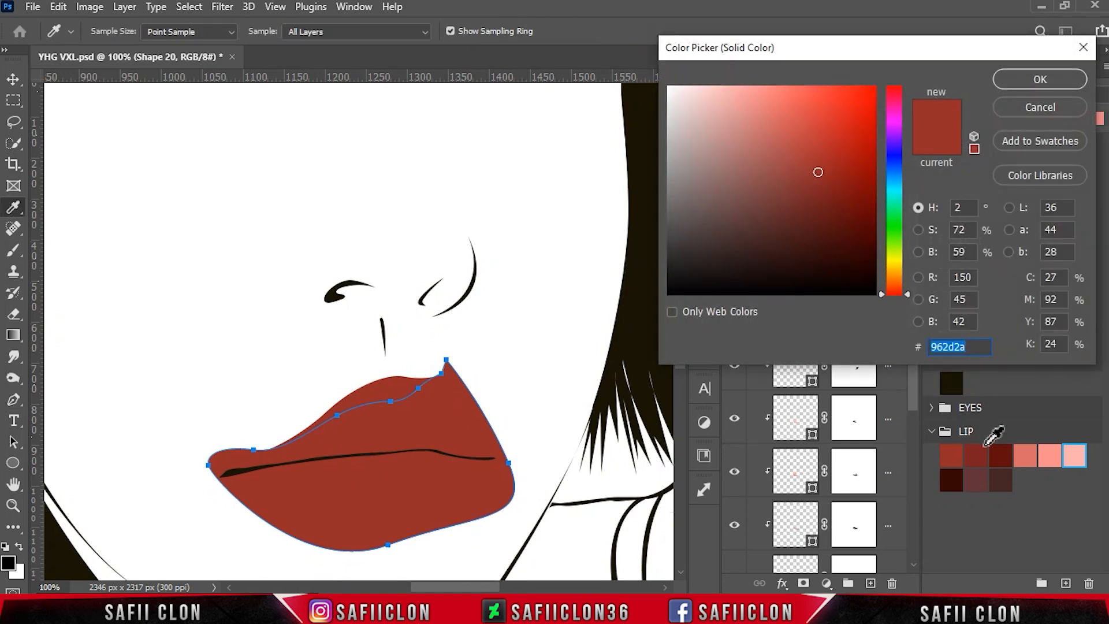
{"action": "left_click", "coordinate": [976, 454]}
{"action": "left_click", "coordinate": [1040, 80]}
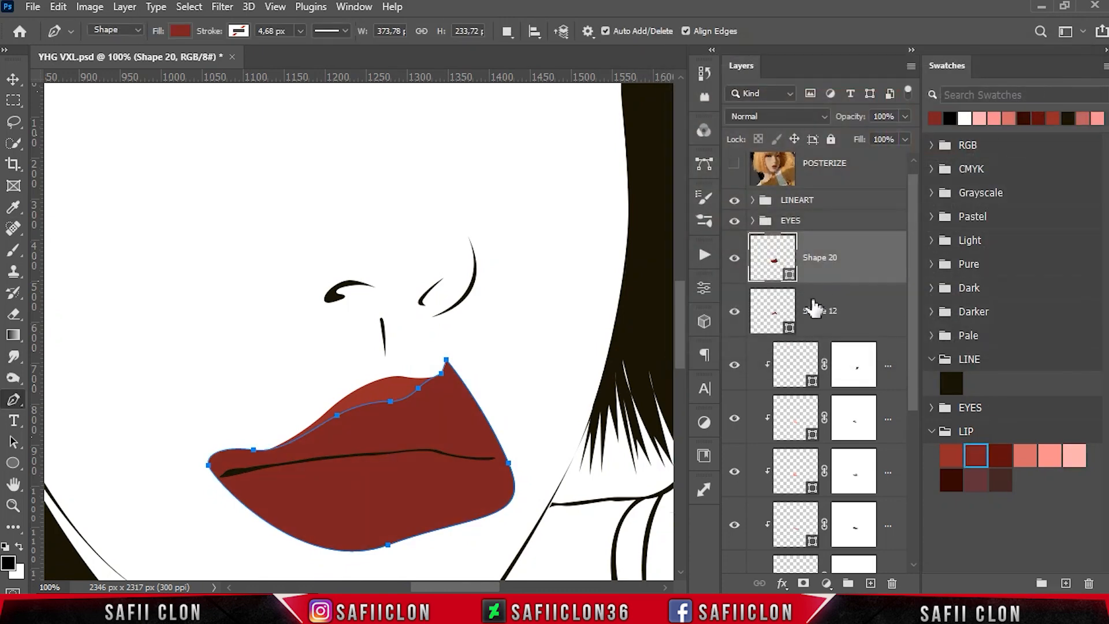
{"action": "right_click", "coordinate": [855, 270]}
{"action": "left_click", "coordinate": [873, 312]}
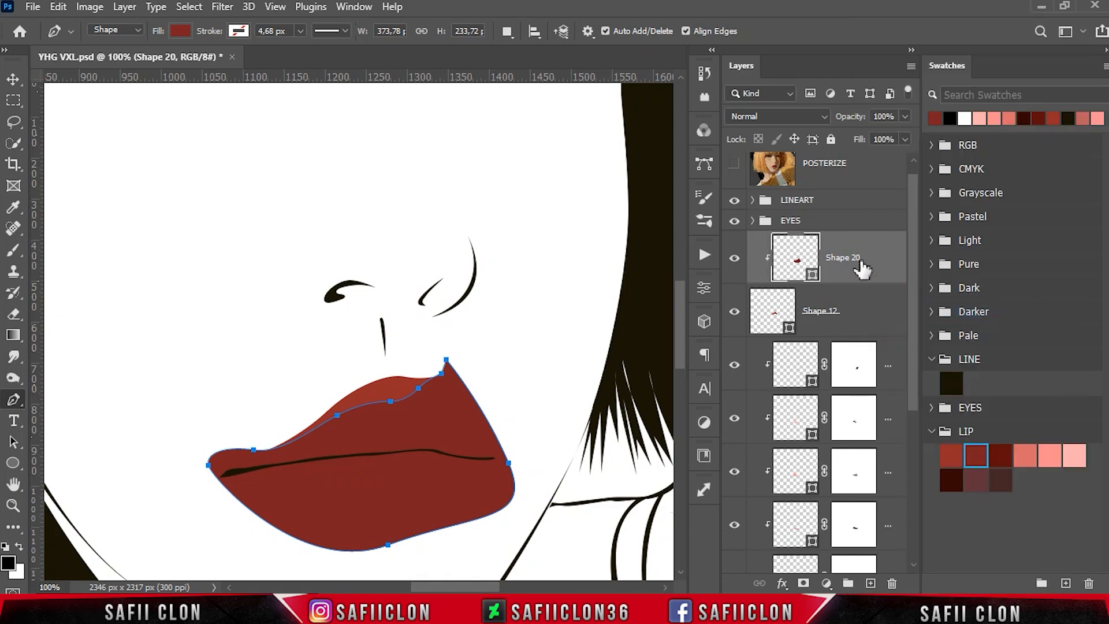
Step: Start a separate shape layer and trace a deeper shadow's wavy upper edge across the upper lip from the reference, hiding the reference when done
{"action": "left_click", "coordinate": [507, 31]}
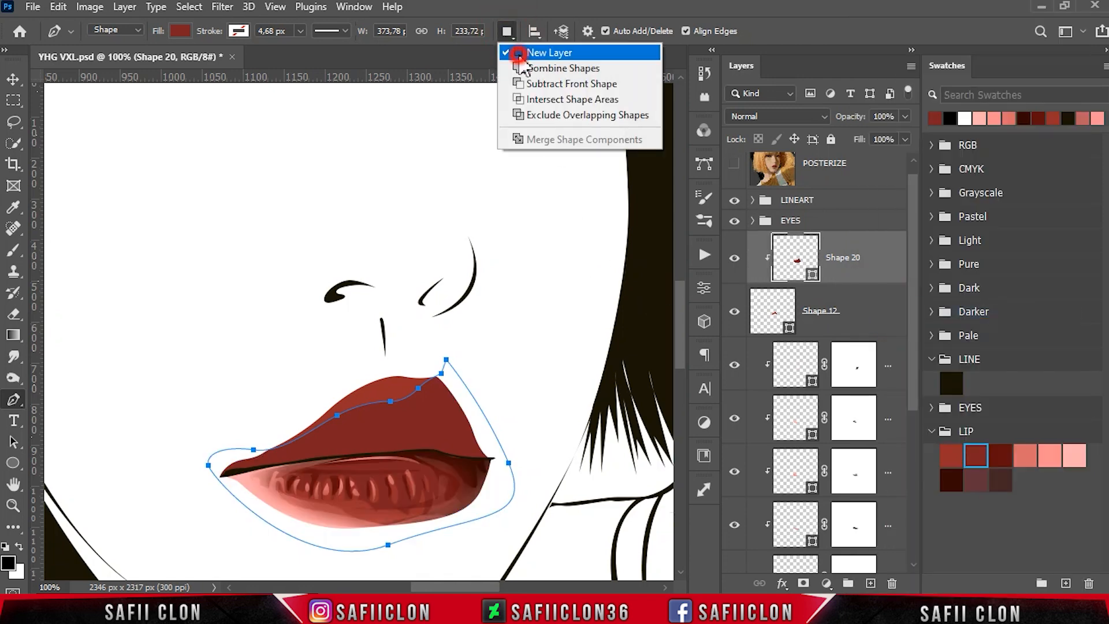
{"action": "left_click", "coordinate": [520, 49]}
{"action": "left_click", "coordinate": [735, 165]}
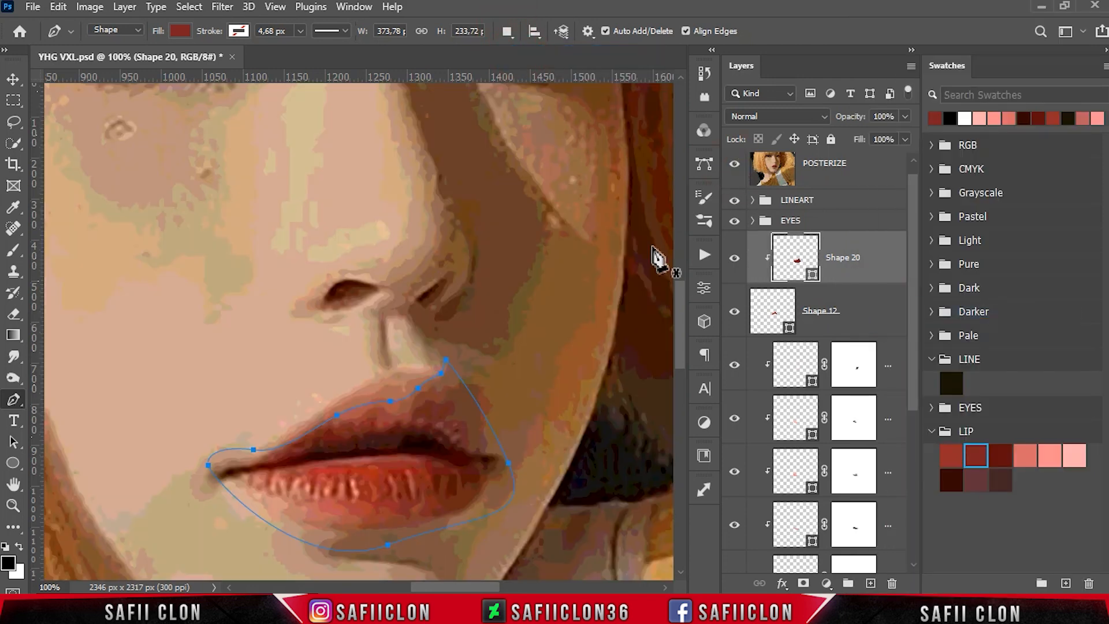
{"action": "left_click_drag", "start_coordinate": [452, 379], "coordinate": [438, 390]}
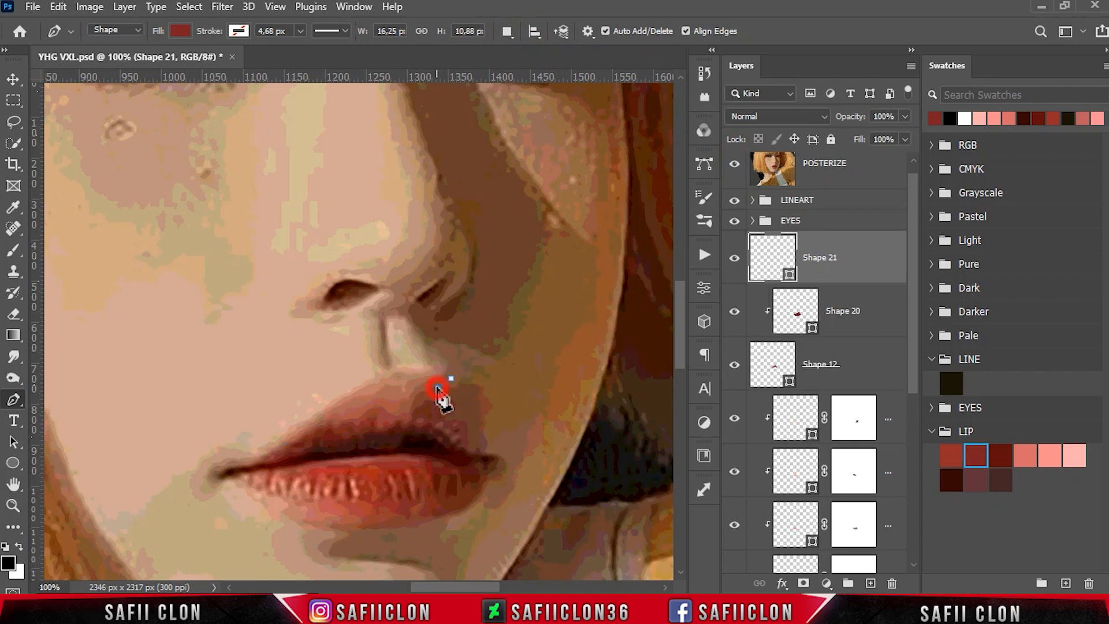
{"action": "left_click", "coordinate": [413, 409]}
{"action": "left_click", "coordinate": [381, 410]}
{"action": "left_click", "coordinate": [341, 423]}
{"action": "left_click", "coordinate": [327, 423]}
{"action": "left_click", "coordinate": [321, 431]}
{"action": "left_click", "coordinate": [311, 426]}
{"action": "left_click", "coordinate": [734, 164]}
Step: Close the deeper shadow shape around the mouth's corners and underside, making it about 484 × 232 px
{"action": "left_click_drag", "start_coordinate": [237, 458], "coordinate": [198, 460]}
{"action": "left_click", "coordinate": [197, 493]}
{"action": "left_click_drag", "start_coordinate": [463, 523], "coordinate": [496, 520]}
{"action": "left_click_drag", "start_coordinate": [493, 420], "coordinate": [472, 396]}
{"action": "left_click", "coordinate": [451, 379]}
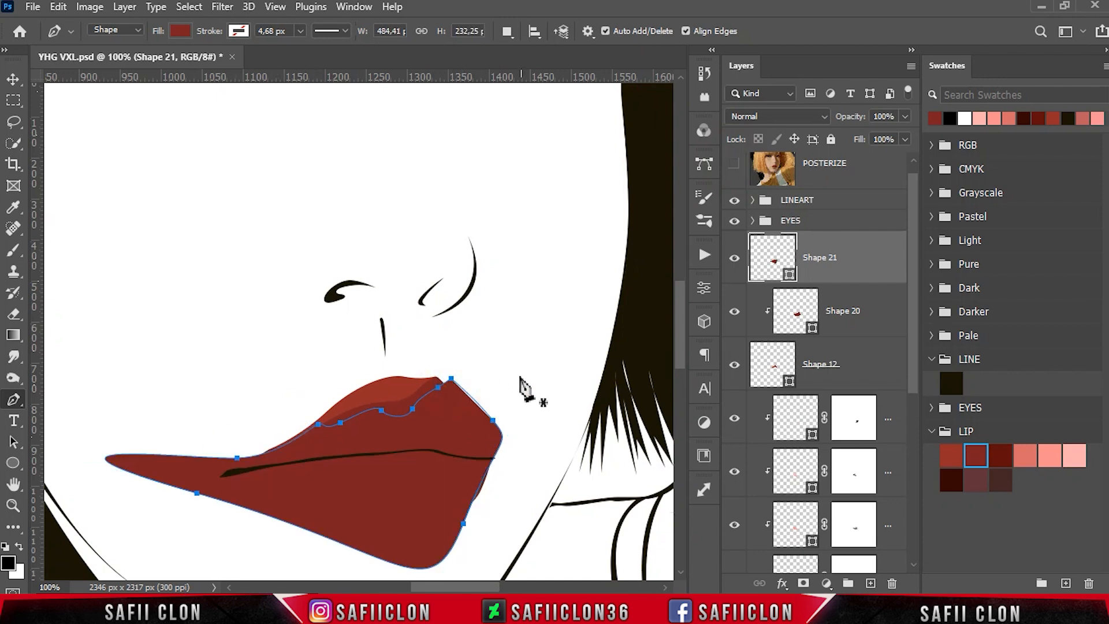
Step: Fill the deeper shadow shape with the third LIP swatch and clip it to the upper lip
{"action": "left_click", "coordinate": [788, 275]}
{"action": "left_click", "coordinate": [1001, 454]}
{"action": "left_click", "coordinate": [1025, 86]}
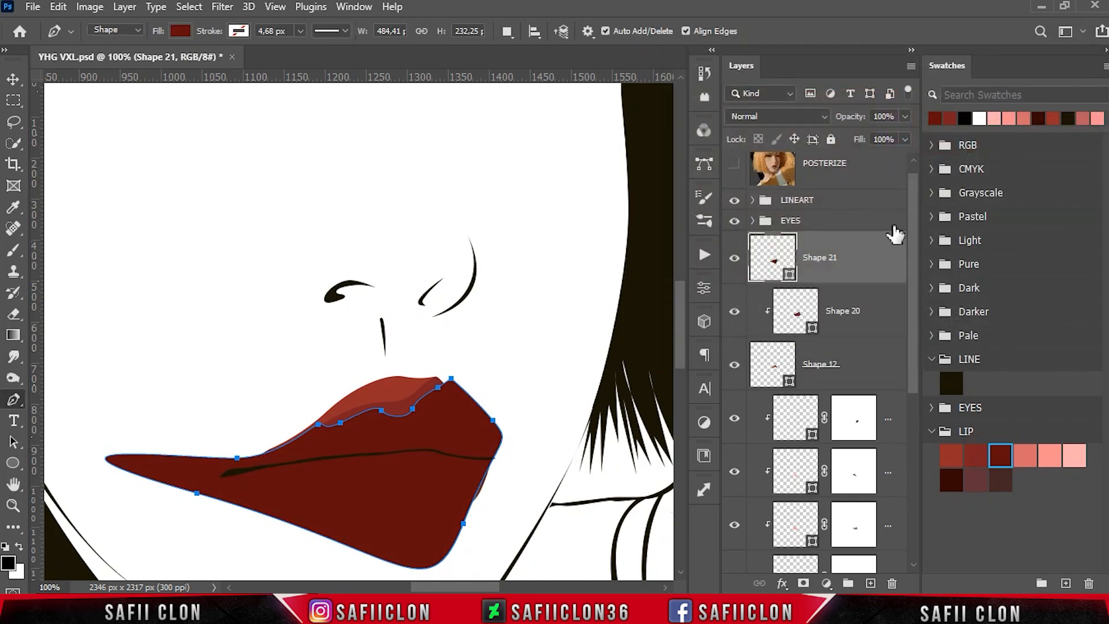
{"action": "right_click", "coordinate": [858, 259]}
{"action": "left_click", "coordinate": [948, 312]}
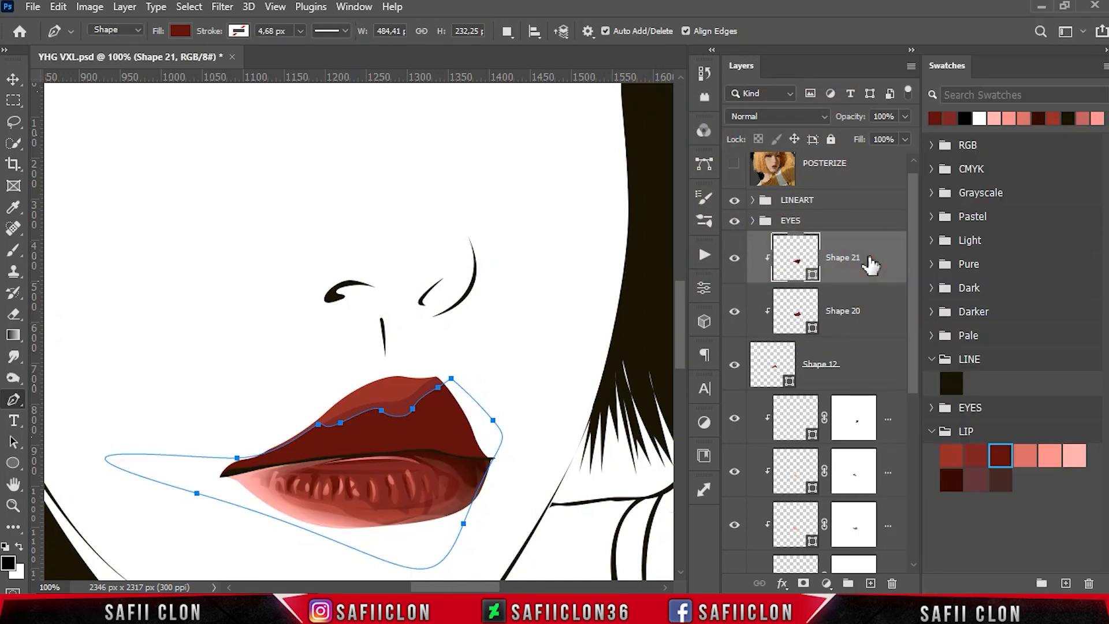
Step: On another new shape layer, trace the darkest shadow's jagged upper edge from the cupid's bow to the mouth's left corner, hiding the reference when done
{"action": "left_click", "coordinate": [507, 30]}
{"action": "left_click", "coordinate": [509, 46]}
{"action": "left_click", "coordinate": [735, 168]}
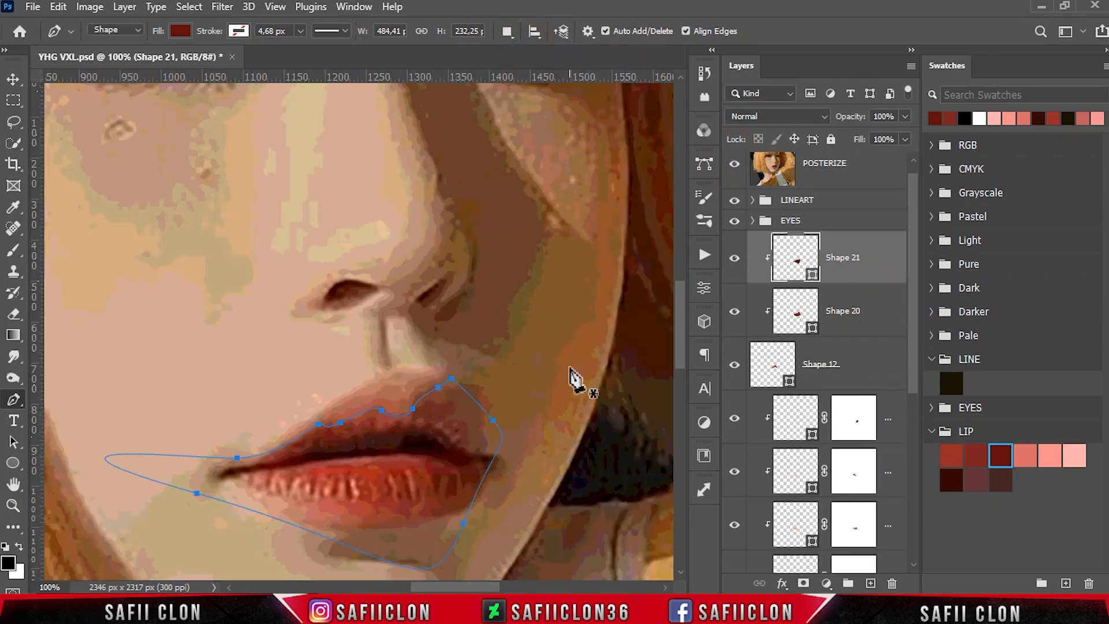
{"action": "left_click", "coordinate": [434, 367]}
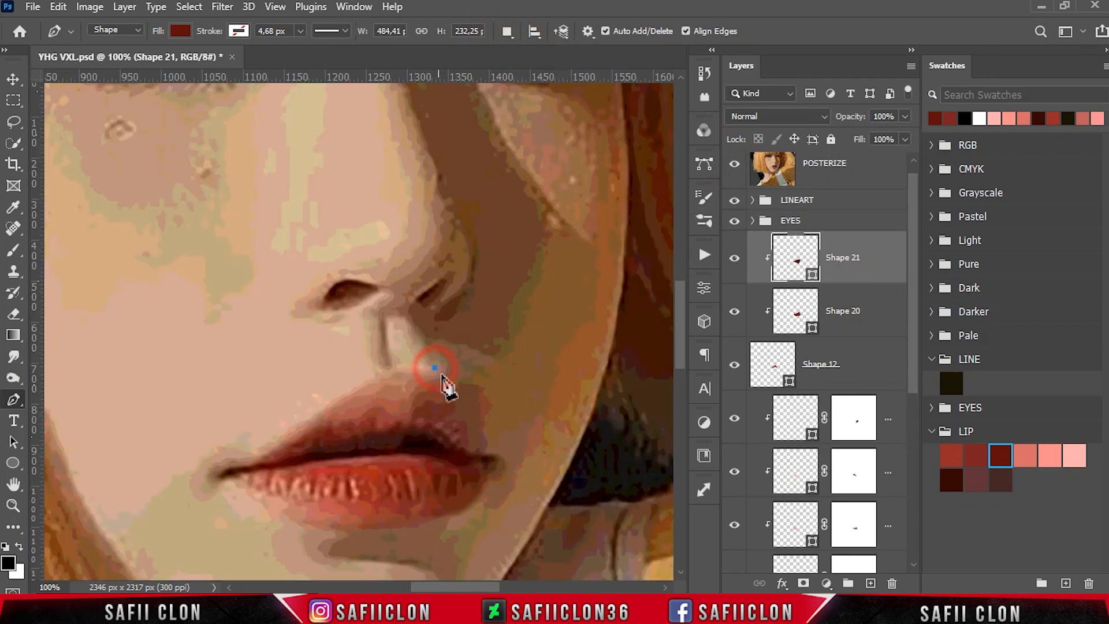
{"action": "left_click", "coordinate": [455, 428]}
{"action": "left_click_drag", "start_coordinate": [456, 436], "coordinate": [435, 425]}
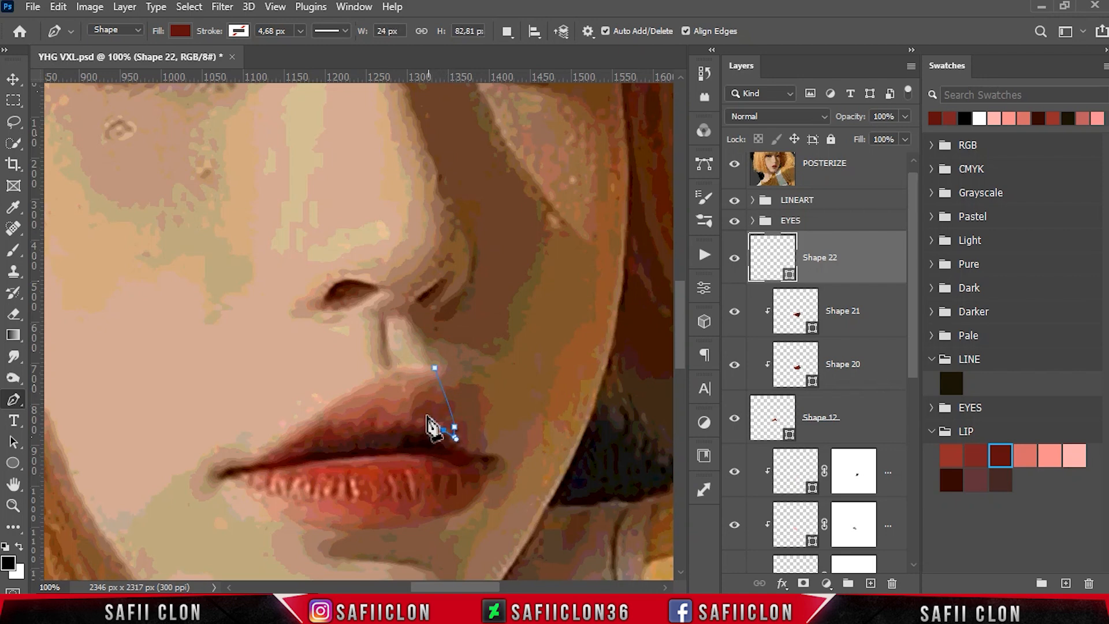
{"action": "left_click", "coordinate": [417, 414]}
{"action": "left_click", "coordinate": [401, 424]}
{"action": "left_click", "coordinate": [378, 430]}
{"action": "left_click", "coordinate": [371, 416]}
{"action": "left_click", "coordinate": [360, 430]}
{"action": "left_click", "coordinate": [351, 431]}
{"action": "left_click_drag", "start_coordinate": [335, 429], "coordinate": [321, 436]}
{"action": "left_click", "coordinate": [283, 448]}
{"action": "left_click", "coordinate": [269, 461]}
{"action": "left_click_drag", "start_coordinate": [229, 469], "coordinate": [309, 465]}
{"action": "left_click", "coordinate": [733, 169]}
Step: Close the darkest shadow shape across the lower lip and around the right corner, making it about 409 × 179 px
{"action": "left_click", "coordinate": [266, 493]}
{"action": "left_click", "coordinate": [178, 486]}
{"action": "left_click", "coordinate": [213, 490]}
{"action": "left_click_drag", "start_coordinate": [513, 469], "coordinate": [516, 405]}
{"action": "left_click", "coordinate": [434, 367]}
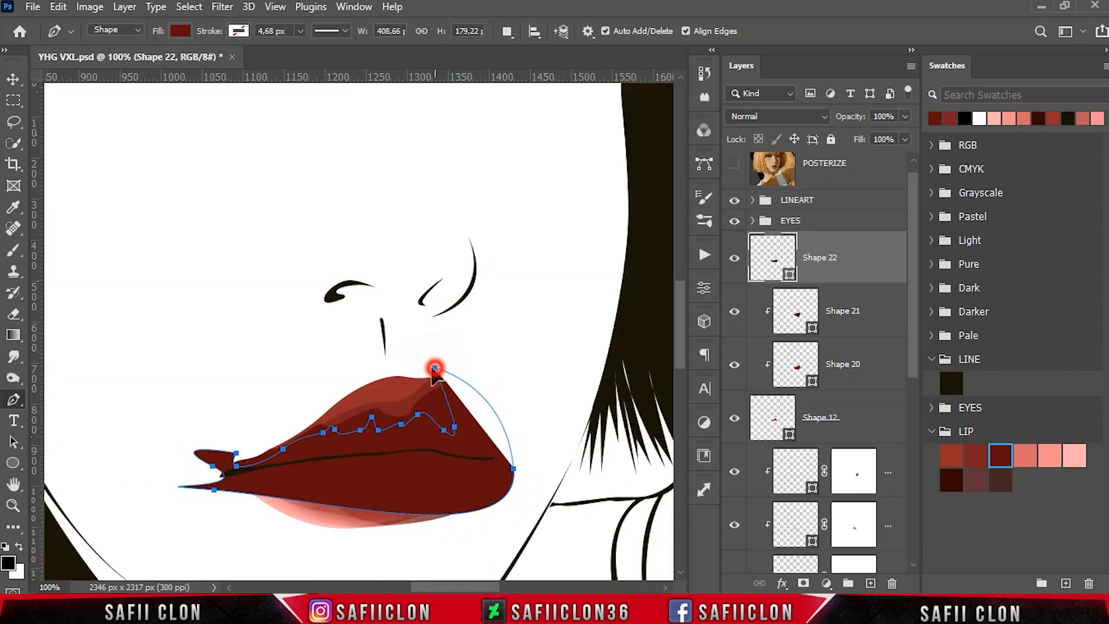
Step: Fill the darkest shadow shape with the LIP swatch 340903, clip it to the upper lip and deselect its path
{"action": "left_click", "coordinate": [789, 276]}
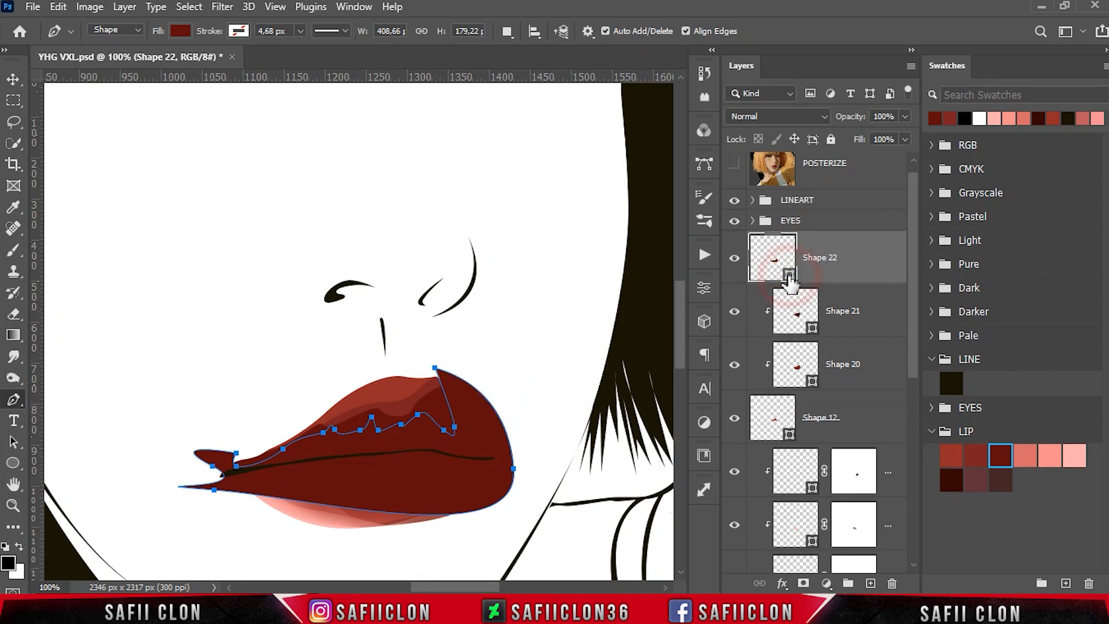
{"action": "double_click", "coordinate": [789, 276]}
{"action": "left_click", "coordinate": [952, 477]}
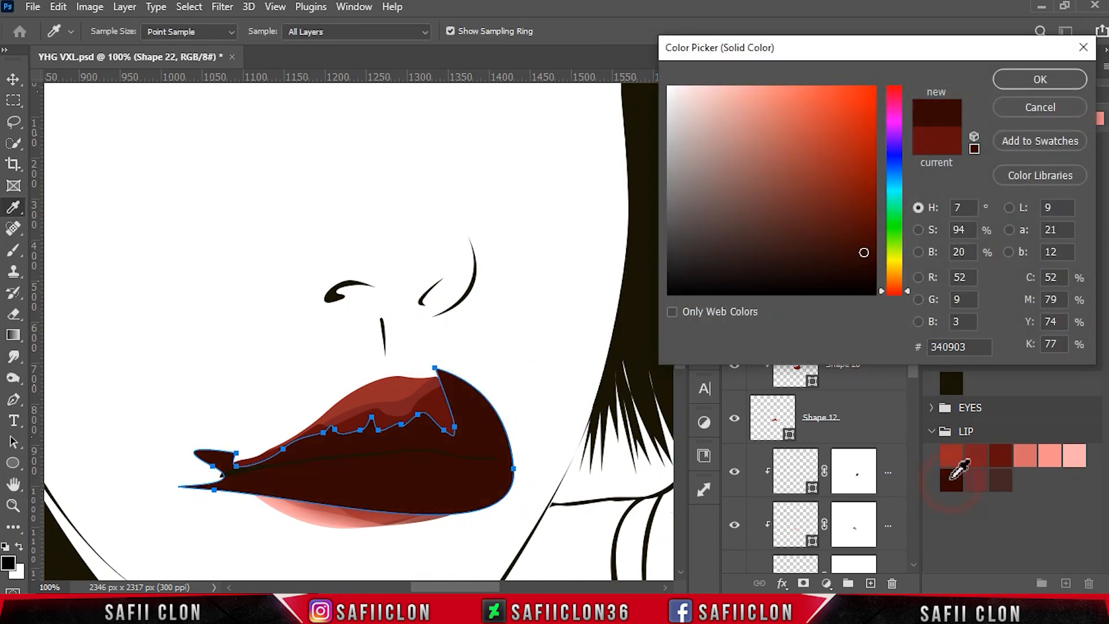
{"action": "left_click", "coordinate": [1034, 81]}
{"action": "right_click", "coordinate": [874, 276]}
{"action": "left_click", "coordinate": [896, 311]}
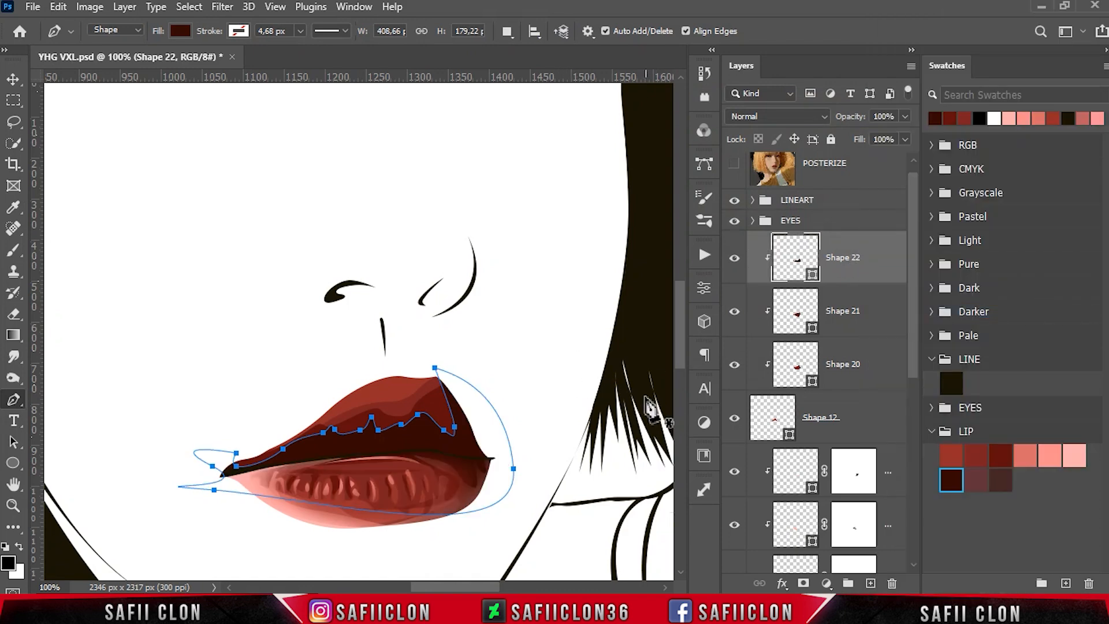
{"action": "key", "text": "Escape"}
Step: Adjust Shape 12's anchor points along the cupid's bow, upper edge and mouth corners to match the reference's upper lip outline
{"action": "left_click", "coordinate": [884, 416]}
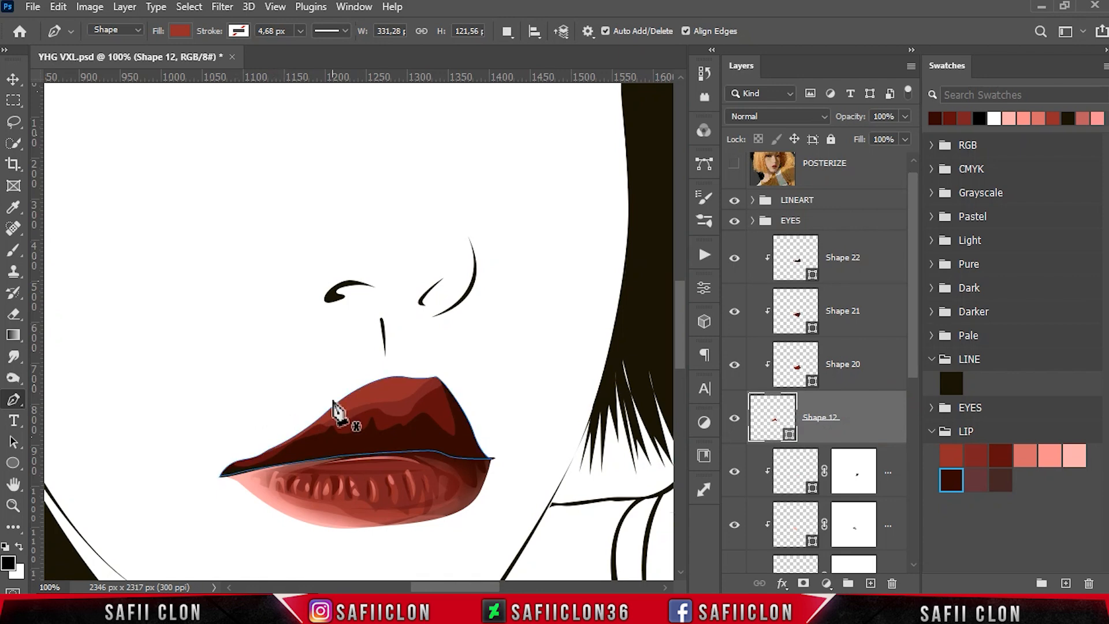
{"action": "scroll", "coordinate": [339, 412], "scroll_direction": "up", "scroll_amount": 3}
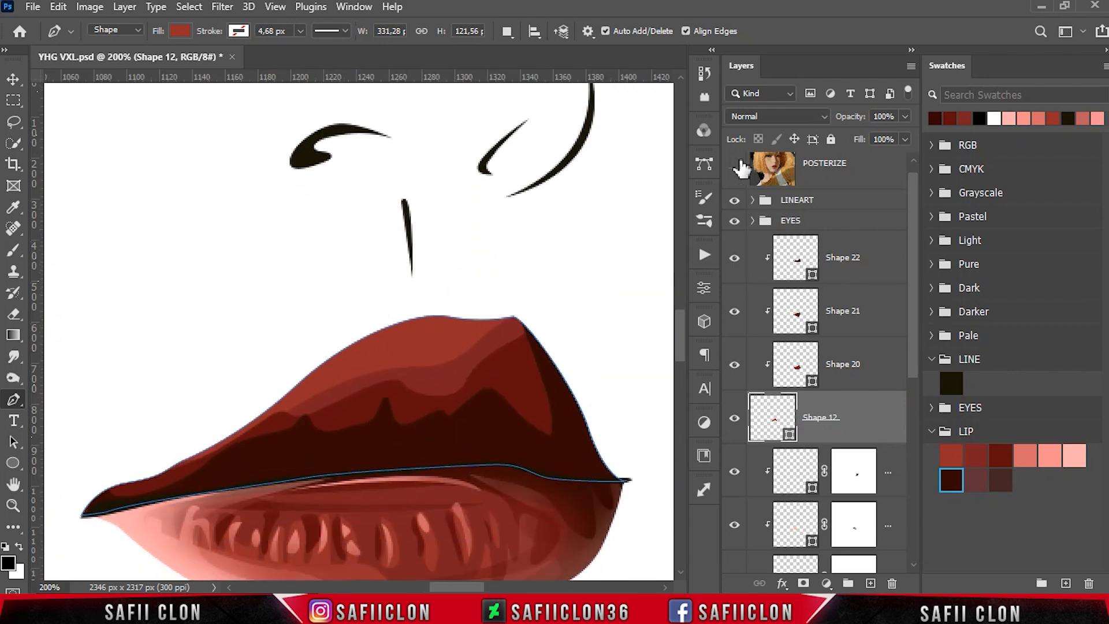
{"action": "left_click", "coordinate": [740, 166]}
{"action": "left_click", "coordinate": [430, 317]}
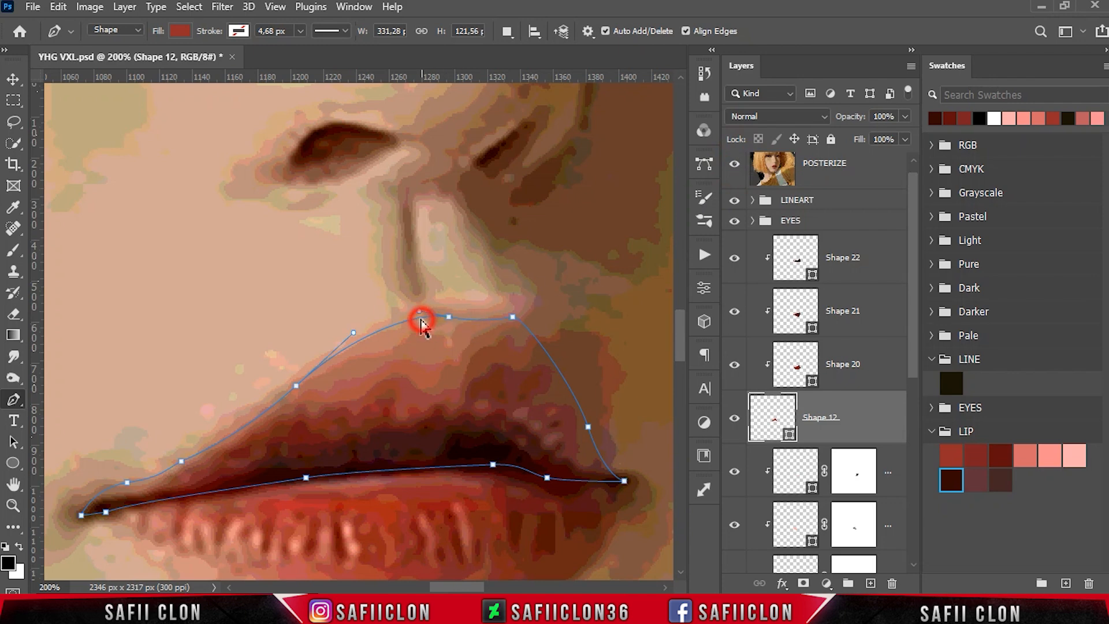
{"action": "left_click", "coordinate": [441, 316]}
{"action": "left_click", "coordinate": [512, 316]}
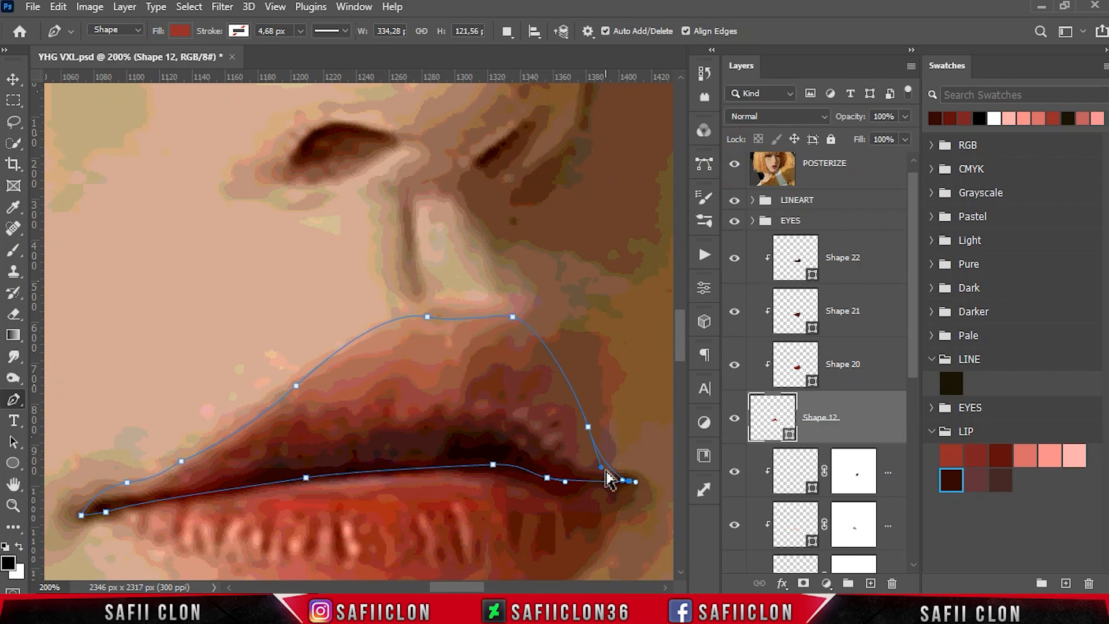
{"action": "left_click_drag", "start_coordinate": [512, 316], "coordinate": [510, 319]}
{"action": "left_click", "coordinate": [182, 461]}
{"action": "left_click_drag", "start_coordinate": [295, 385], "coordinate": [288, 391]}
{"action": "left_click_drag", "start_coordinate": [427, 316], "coordinate": [451, 332]}
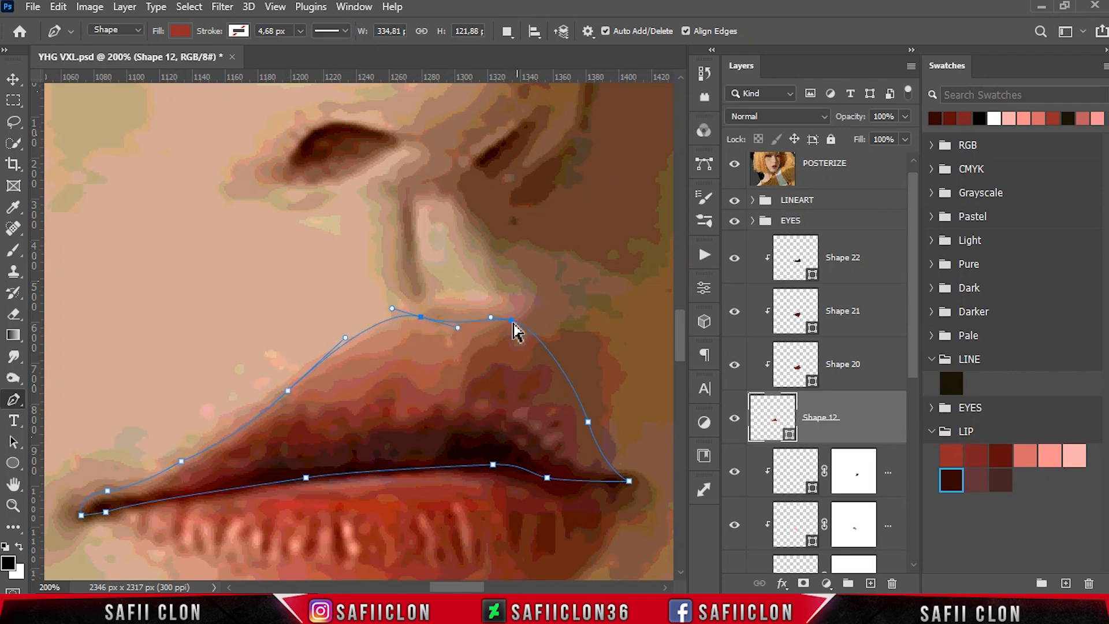
{"action": "key", "text": "Return"}
Step: Examine the reshaped, shaded lips against the whole face and close up
{"action": "key", "text": "ctrl+minus"}
{"action": "key", "text": "ctrl+minus"}
{"action": "key", "text": "ctrl+minus"}
{"action": "key", "text": "ctrl+minus"}
{"action": "key", "text": "ctrl+minus"}
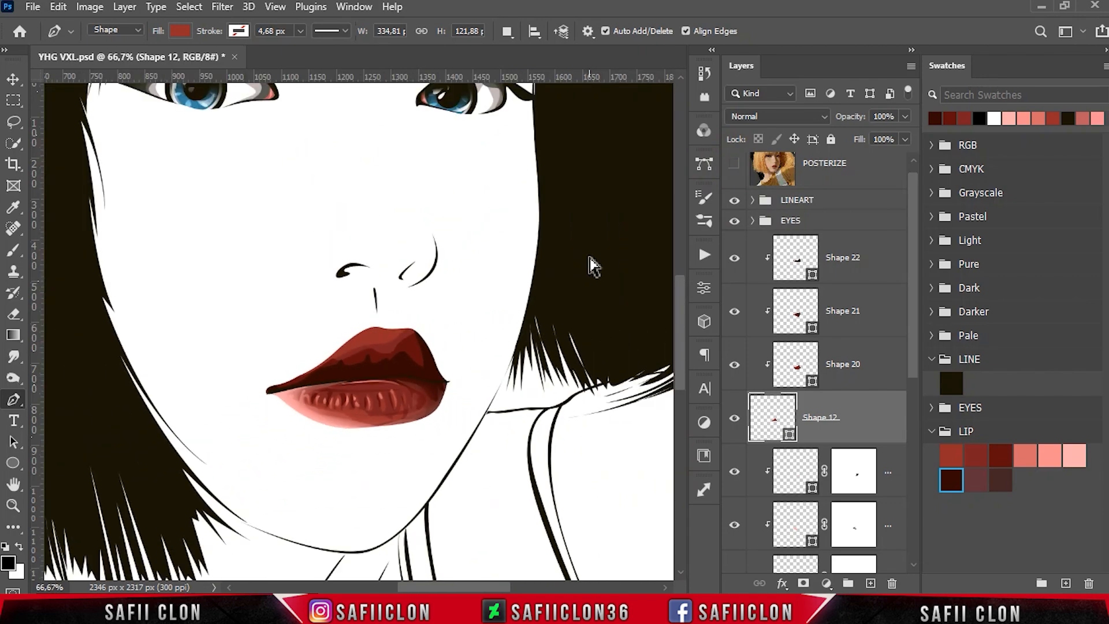
{"action": "key", "text": "ctrl+plus"}
{"action": "key", "text": "ctrl+plus"}
{"action": "key", "text": "ctrl+plus"}
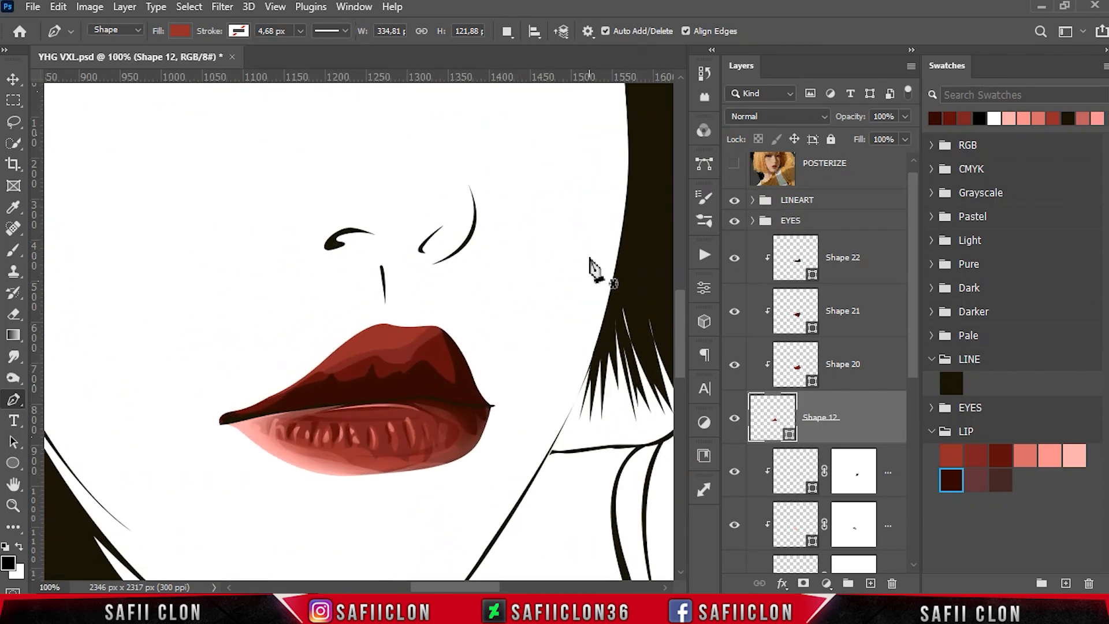
Step: Add a layer mask to Shape 22 and paint it with a 45 px black brush at 9% opacity to soften the shadow's jagged upper edge
{"action": "left_click", "coordinate": [872, 268]}
{"action": "left_click", "coordinate": [735, 259]}
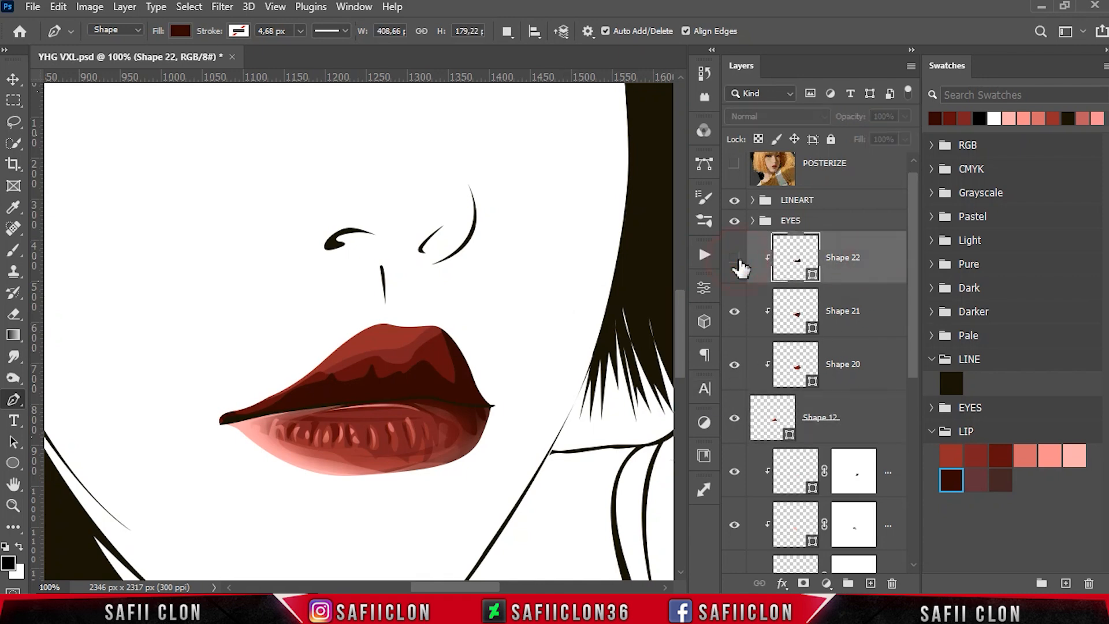
{"action": "left_click", "coordinate": [734, 258]}
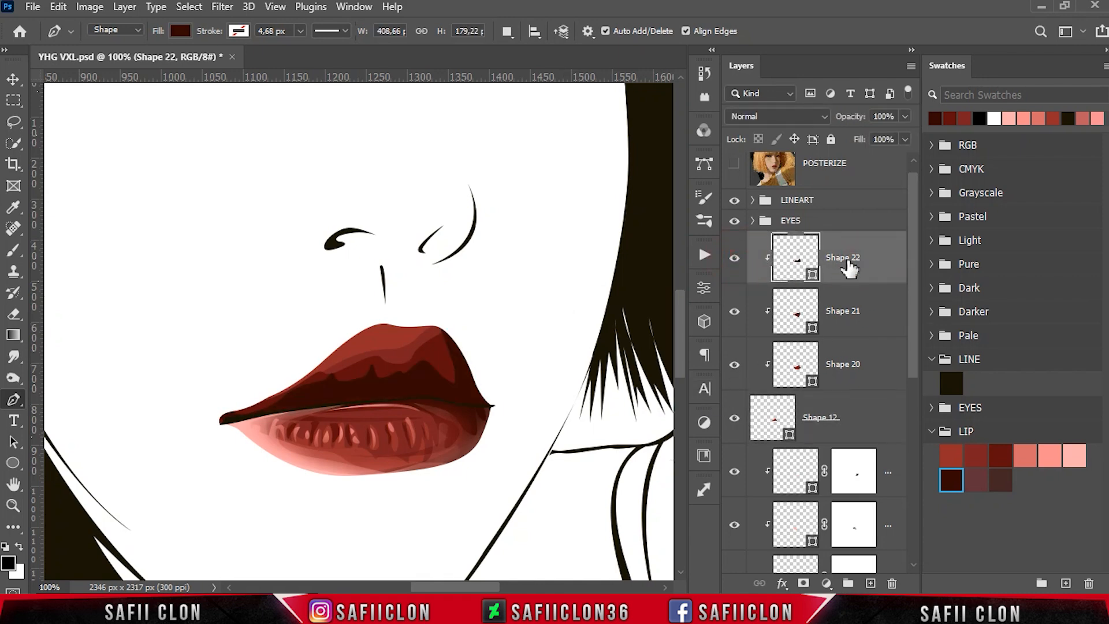
{"action": "left_click", "coordinate": [803, 584]}
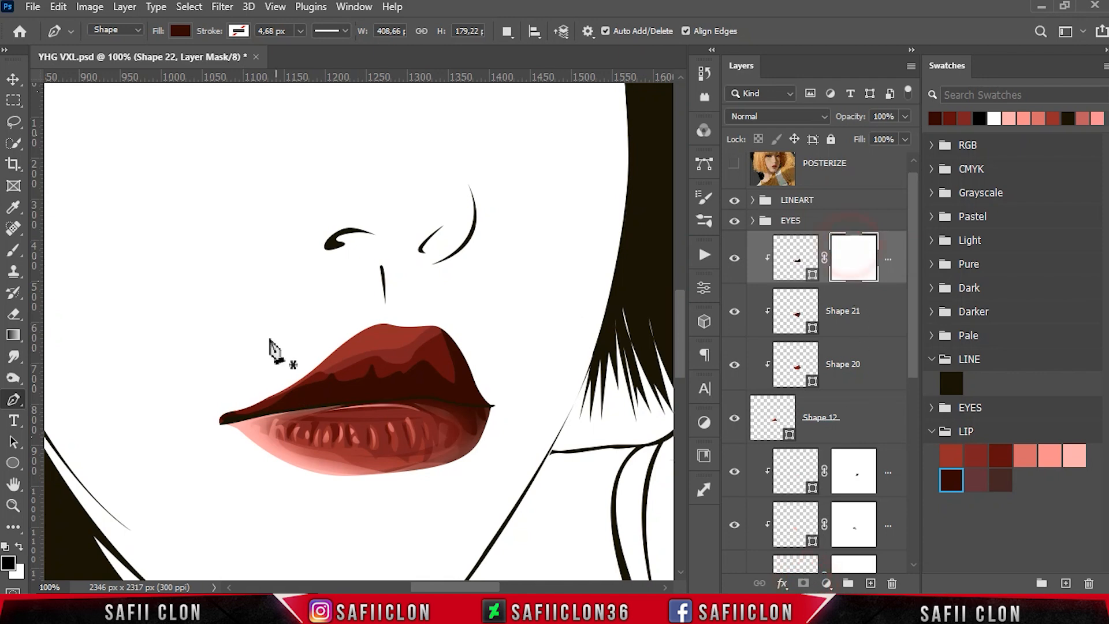
{"action": "left_click", "coordinate": [17, 254]}
{"action": "left_click", "coordinate": [60, 251]}
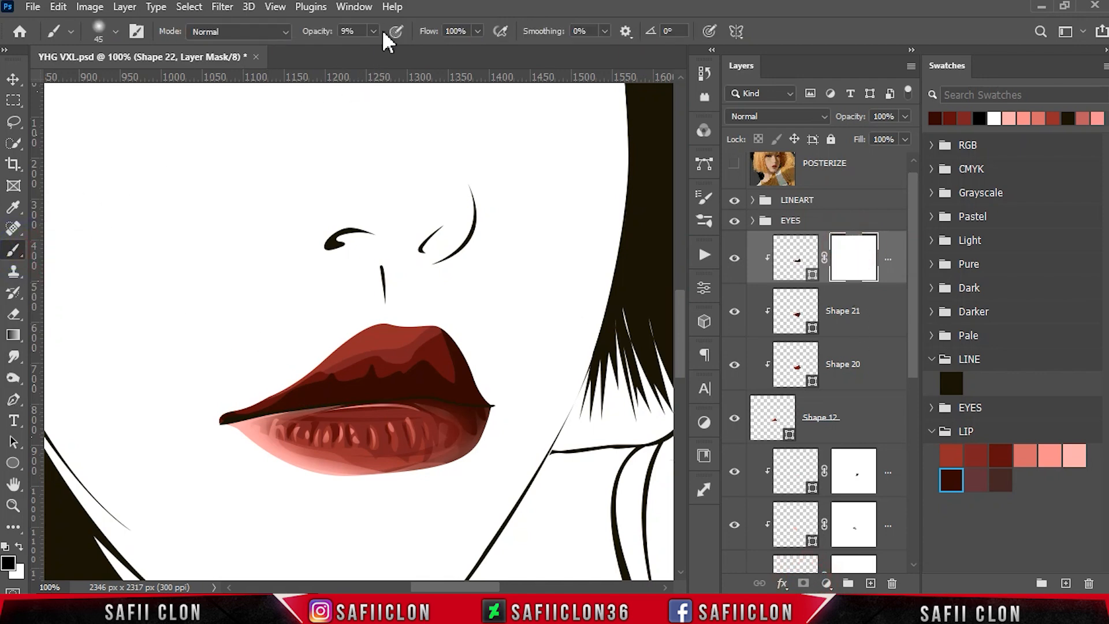
{"action": "mouse_move", "coordinate": [431, 313]}
{"action": "left_mouse_down"}
{"action": "mouse_move", "coordinate": [460, 370]}
{"action": "mouse_move", "coordinate": [438, 336]}
{"action": "mouse_move", "coordinate": [455, 368]}
{"action": "mouse_move", "coordinate": [439, 373]}
{"action": "mouse_move", "coordinate": [377, 358]}
{"action": "mouse_move", "coordinate": [306, 372]}
{"action": "mouse_move", "coordinate": [495, 364]}
{"action": "mouse_move", "coordinate": [376, 352]}
{"action": "mouse_move", "coordinate": [401, 303]}
{"action": "mouse_move", "coordinate": [264, 392]}
{"action": "mouse_move", "coordinate": [205, 406]}
{"action": "mouse_move", "coordinate": [427, 304]}
{"action": "mouse_move", "coordinate": [422, 368]}
{"action": "mouse_move", "coordinate": [406, 367]}
{"action": "mouse_move", "coordinate": [529, 290]}
{"action": "mouse_move", "coordinate": [475, 377]}
{"action": "mouse_move", "coordinate": [441, 368]}
{"action": "mouse_move", "coordinate": [466, 314]}
{"action": "left_mouse_up"}
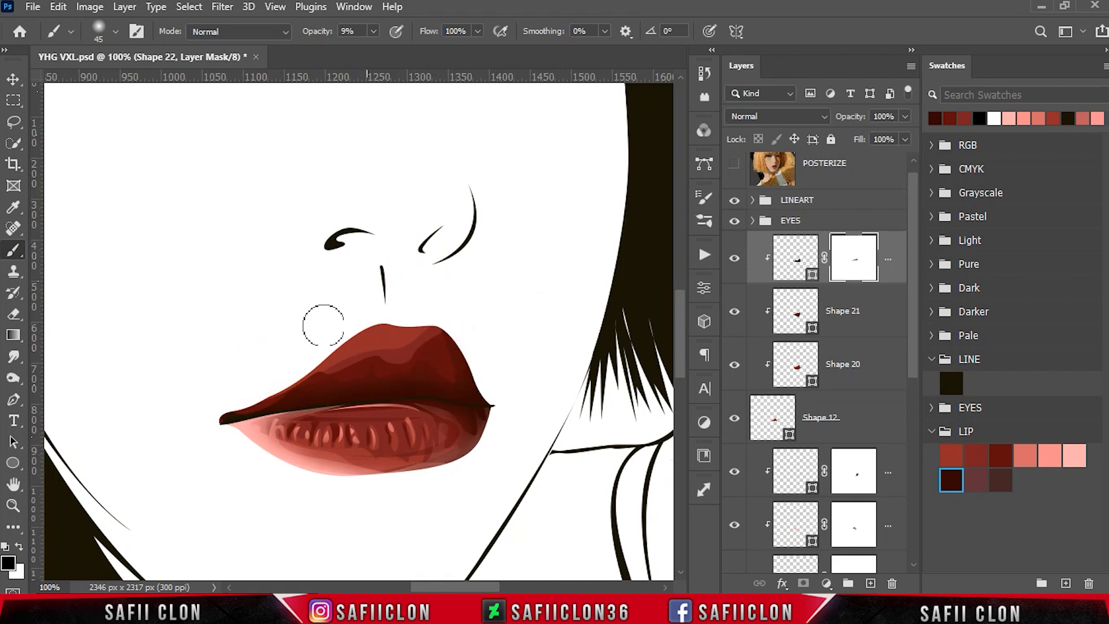
Step: With the Pen tool, trace a narrow dark shadow's jagged upper edge just above the mouth line from the reference, then hide the reference
{"action": "left_click", "coordinate": [13, 398]}
{"action": "left_click", "coordinate": [57, 398]}
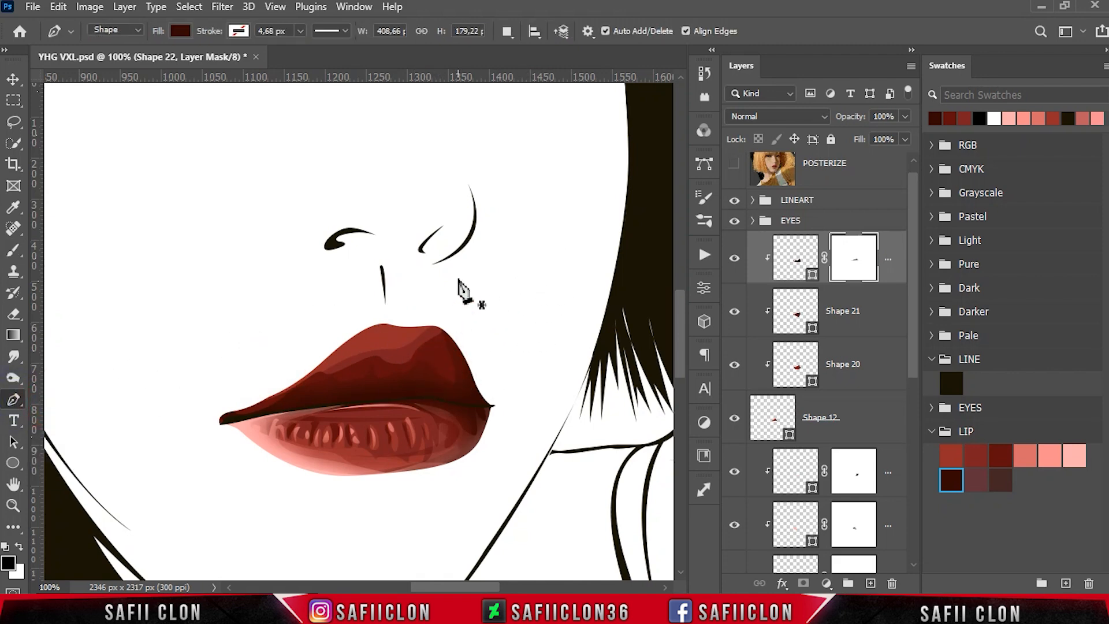
{"action": "left_click", "coordinate": [735, 165]}
{"action": "left_click", "coordinate": [499, 404]}
{"action": "left_click", "coordinate": [452, 399]}
{"action": "left_click", "coordinate": [421, 382]}
{"action": "left_click_drag", "start_coordinate": [400, 396], "coordinate": [290, 408]}
{"action": "left_click", "coordinate": [373, 392]}
{"action": "left_click", "coordinate": [359, 399]}
{"action": "left_click", "coordinate": [354, 396]}
{"action": "left_click", "coordinate": [735, 163]}
Step: Close the narrow shadow shape around the left corner and below the mouth line, making it about 363 × 80 px
{"action": "left_click", "coordinate": [236, 414]}
{"action": "left_click", "coordinate": [217, 445]}
{"action": "left_click", "coordinate": [419, 433]}
{"action": "left_click", "coordinate": [482, 431]}
{"action": "left_click", "coordinate": [498, 404]}
{"action": "left_click", "coordinate": [510, 412]}
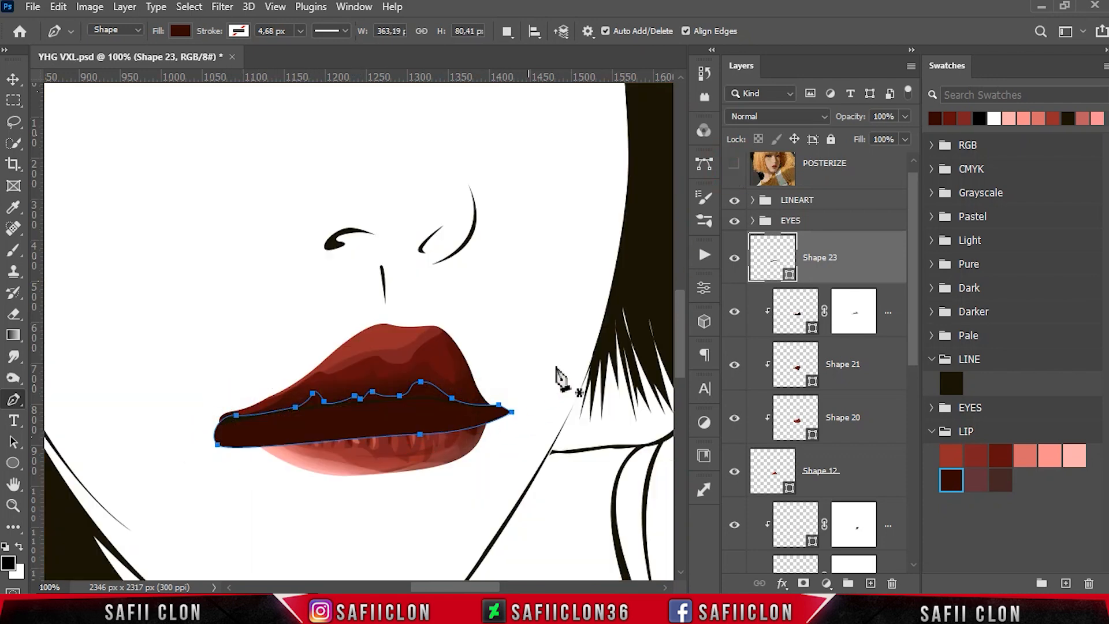
Step: Clip the narrow shadow shape to the upper lip's layers and recolor it a very dark maroon, about #2b1215
{"action": "right_click", "coordinate": [883, 249]}
{"action": "left_click", "coordinate": [930, 310]}
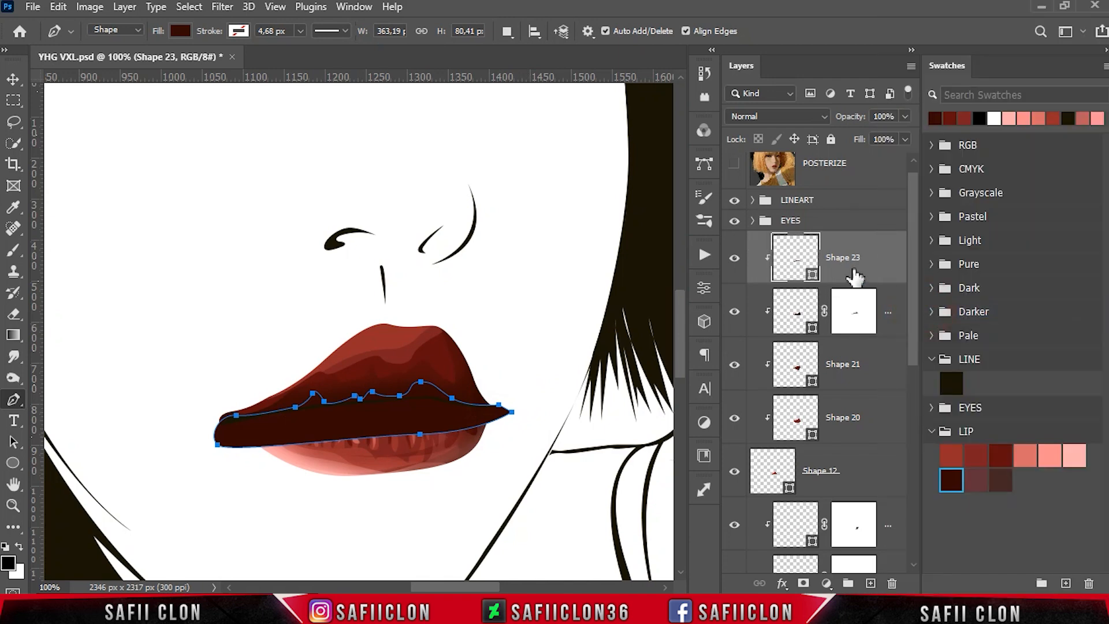
{"action": "left_click", "coordinate": [814, 279]}
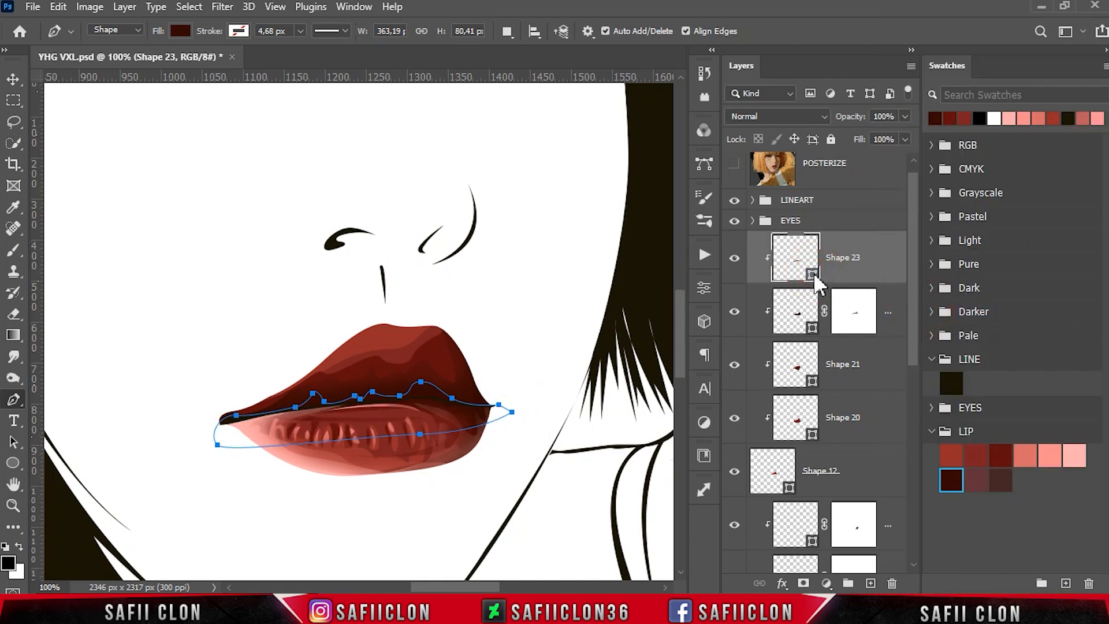
{"action": "left_click", "coordinate": [978, 479]}
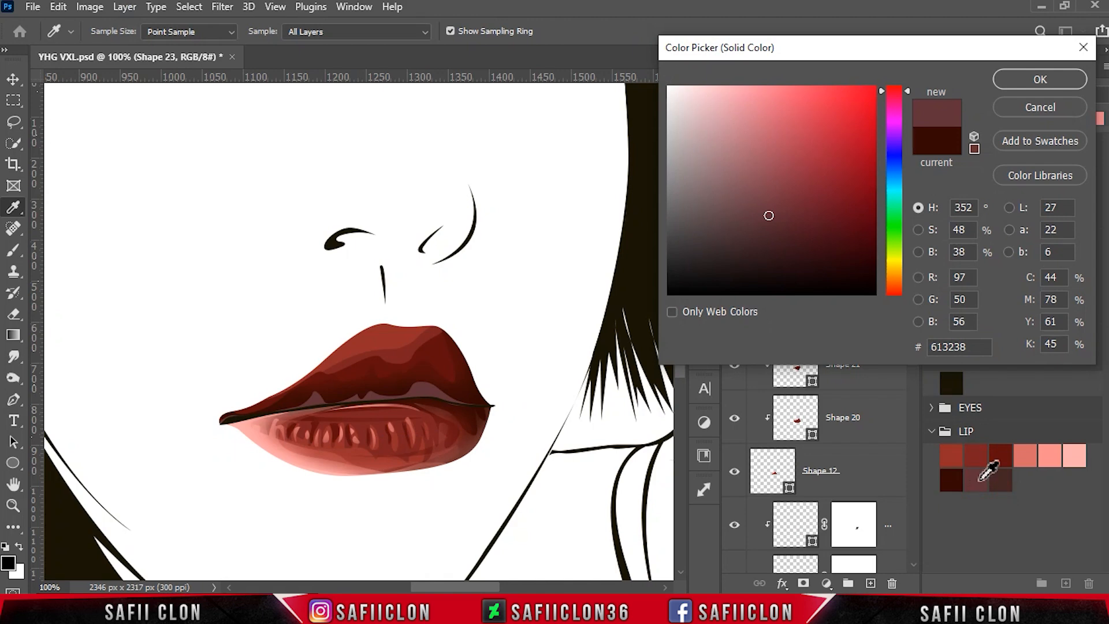
{"action": "left_click", "coordinate": [774, 227]}
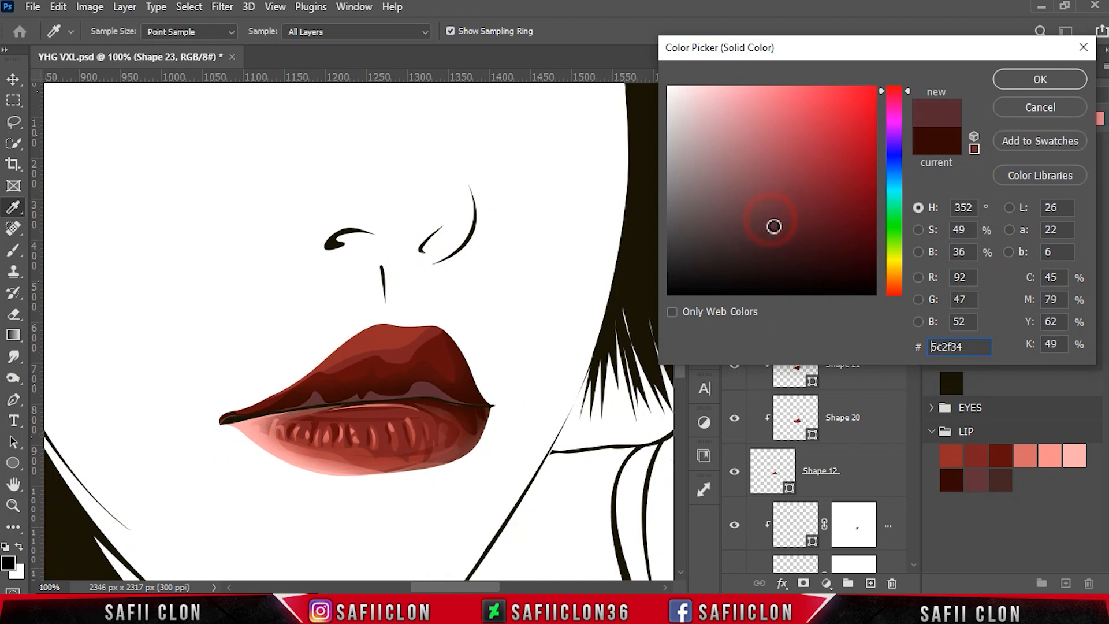
{"action": "left_click_drag", "start_coordinate": [778, 235], "coordinate": [788, 260]}
{"action": "left_click", "coordinate": [788, 259]}
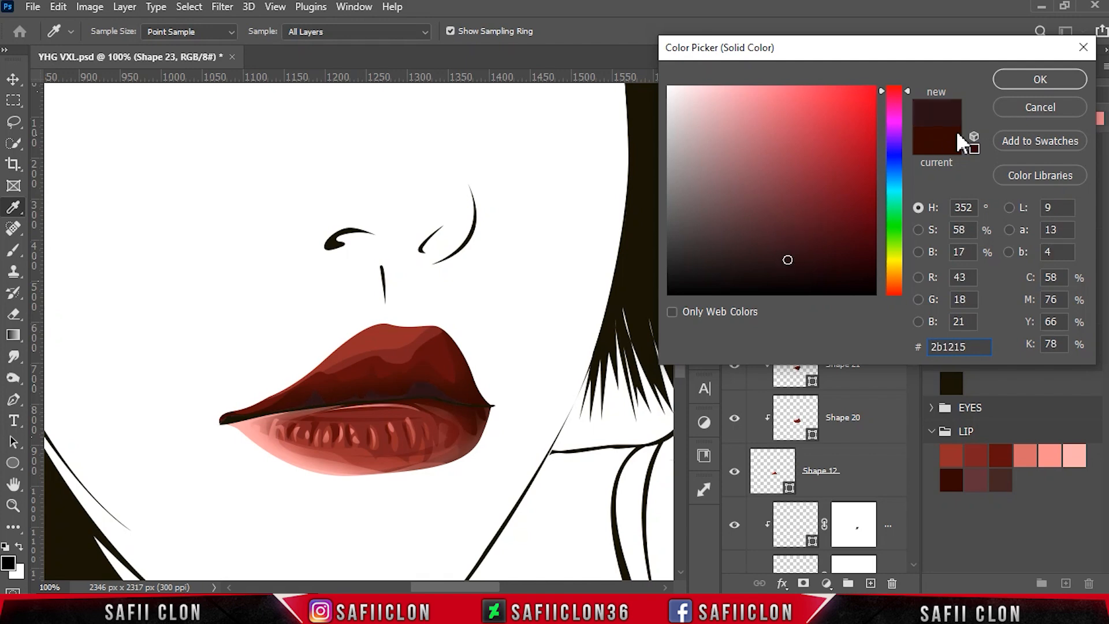
{"action": "left_click", "coordinate": [790, 261]}
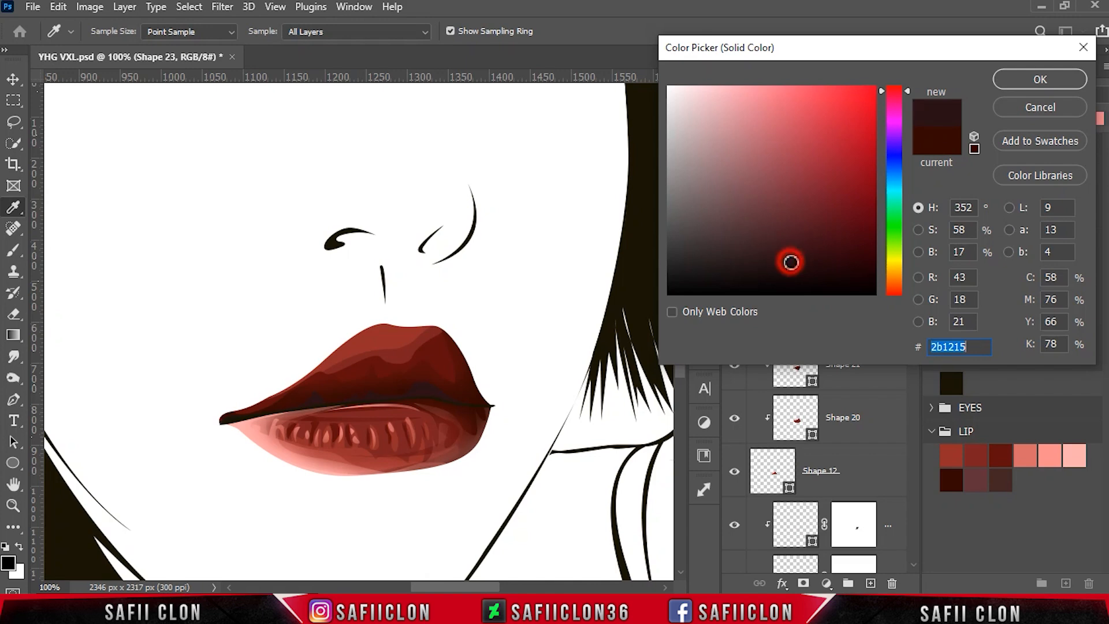
{"action": "left_click", "coordinate": [1043, 81]}
{"action": "left_click", "coordinate": [867, 258]}
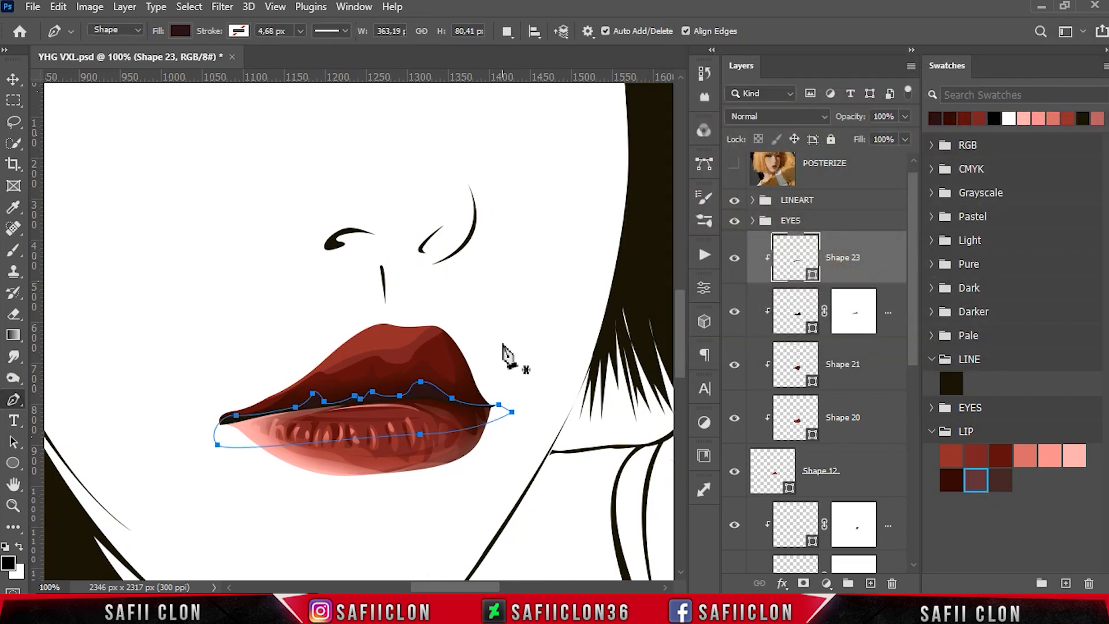
{"action": "key", "text": "Return"}
Step: Examine the darkened shadow along the mouth line against the whole face and closer up
{"action": "key", "text": "ctrl+minus"}
{"action": "key", "text": "ctrl+minus"}
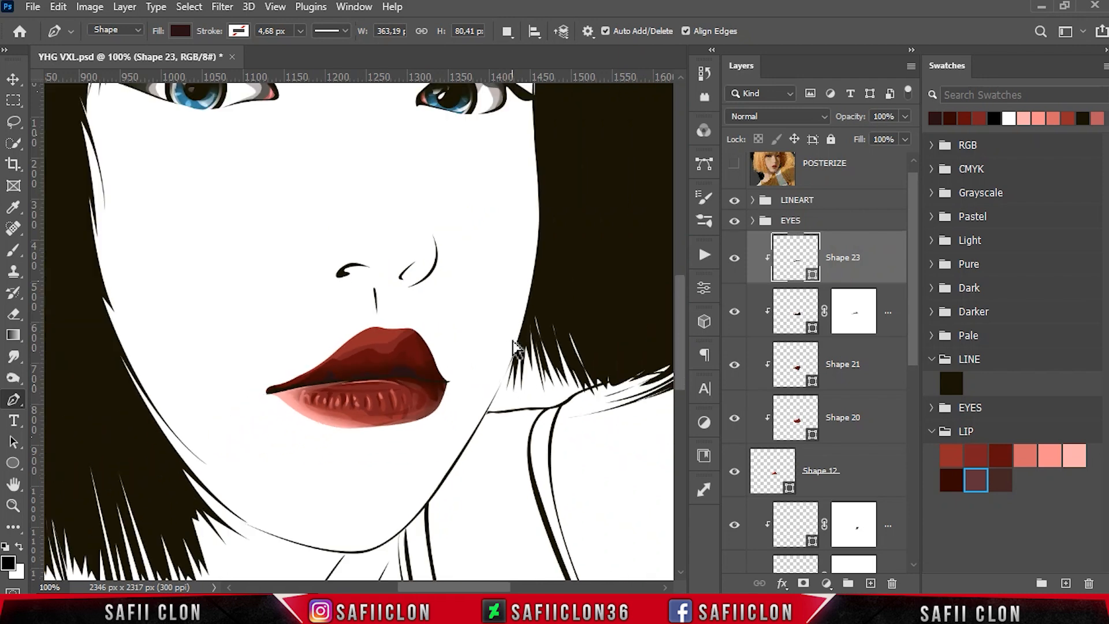
{"action": "key", "text": "ctrl+minus"}
{"action": "key", "text": "ctrl+minus"}
{"action": "key", "text": "ctrl+plus"}
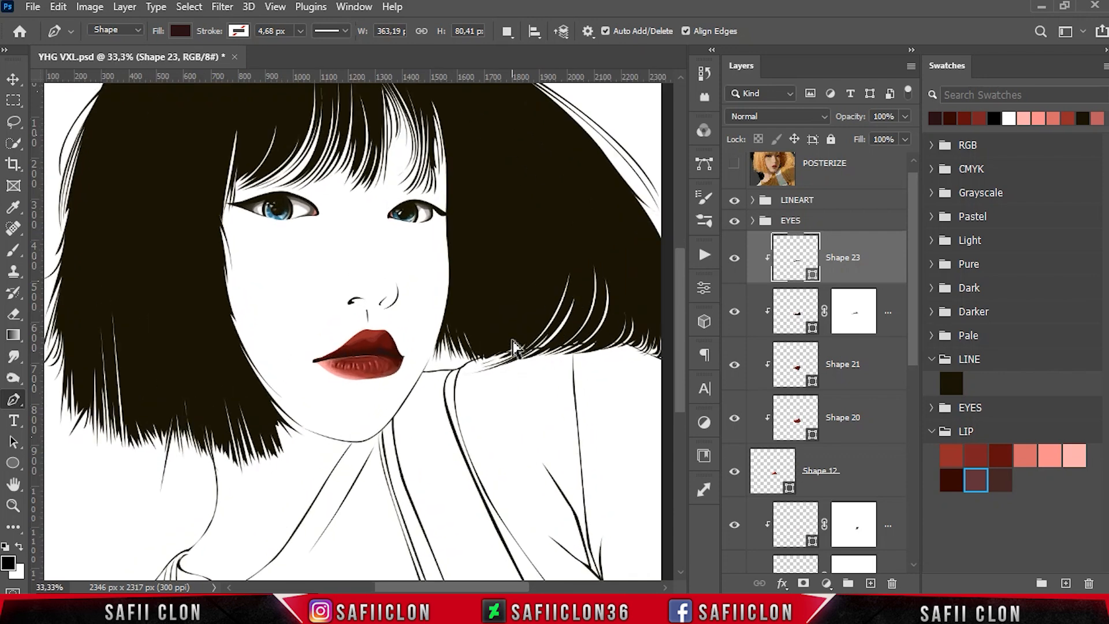
{"action": "key", "text": "ctrl+plus"}
{"action": "key", "text": "ctrl+plus"}
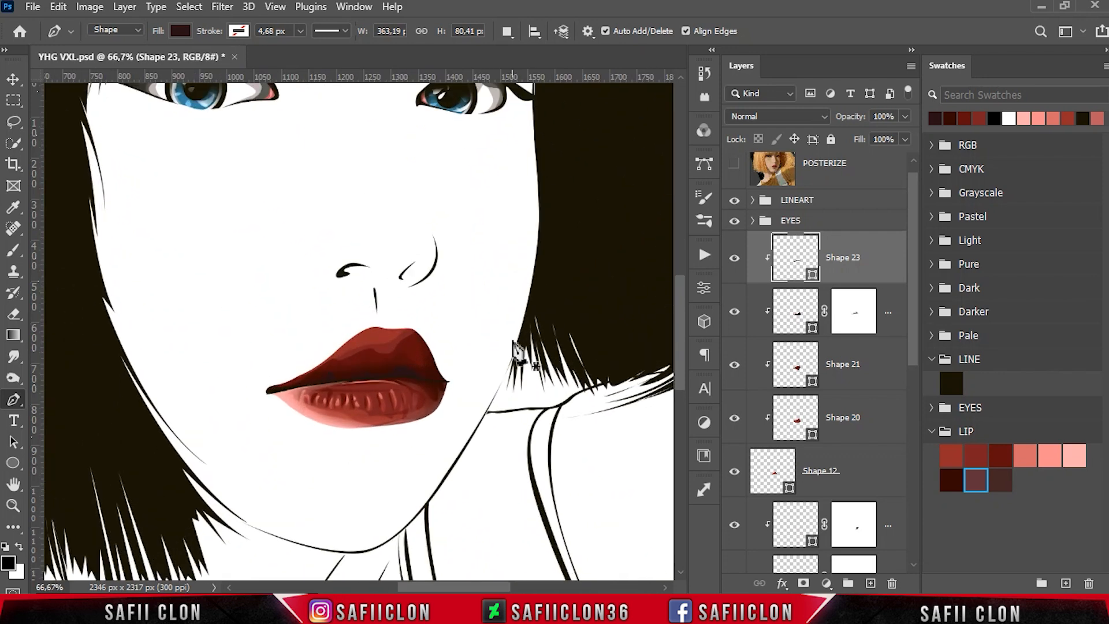
Step: Show the reference and, with the Pen tool, trace a notched band in the upper lip's dark center, about 142 × 38 px
{"action": "left_click", "coordinate": [735, 163]}
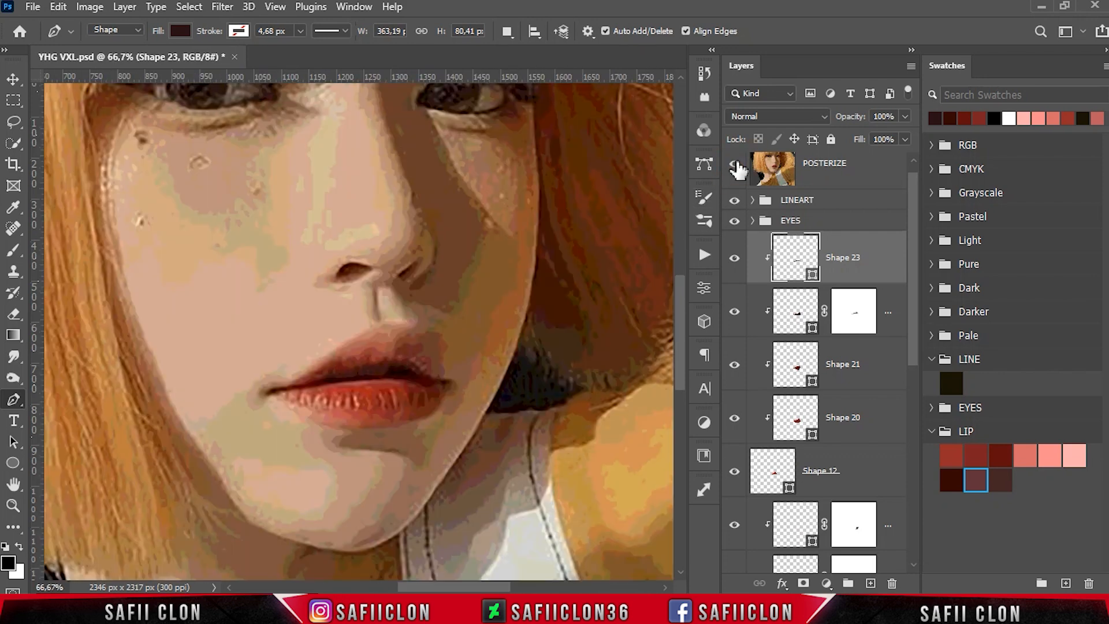
{"action": "left_click", "coordinate": [734, 165]}
{"action": "left_click", "coordinate": [389, 377]}
{"action": "left_click", "coordinate": [378, 378]}
{"action": "left_click_drag", "start_coordinate": [364, 376], "coordinate": [366, 371]}
{"action": "left_click_drag", "start_coordinate": [356, 376], "coordinate": [356, 381]}
{"action": "key", "text": "ctrl+plus"}
{"action": "key", "text": "ctrl+plus"}
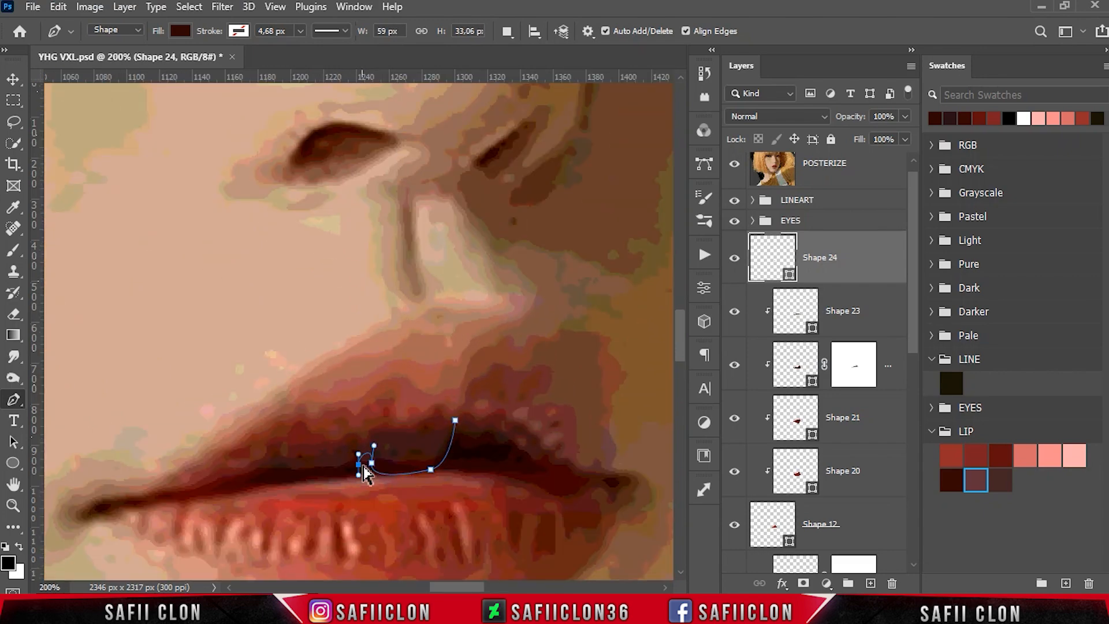
{"action": "left_click_drag", "start_coordinate": [293, 476], "coordinate": [277, 443]}
{"action": "left_click_drag", "start_coordinate": [365, 423], "coordinate": [420, 414]}
{"action": "left_click_drag", "start_coordinate": [489, 417], "coordinate": [506, 423]}
{"action": "left_click_drag", "start_coordinate": [508, 449], "coordinate": [449, 455]}
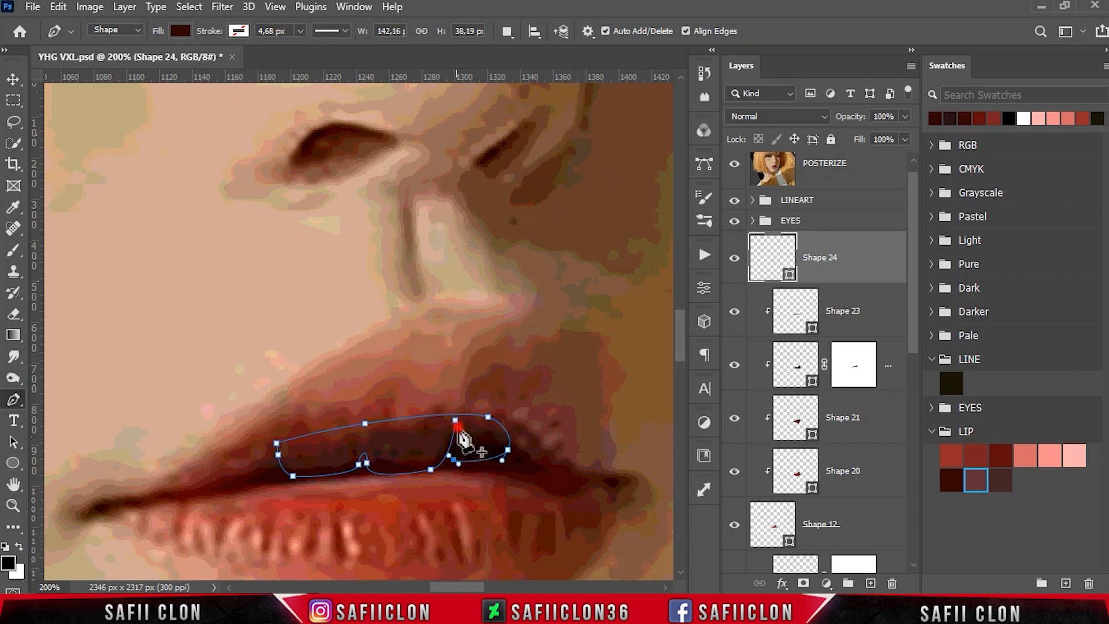
{"action": "left_click", "coordinate": [453, 435]}
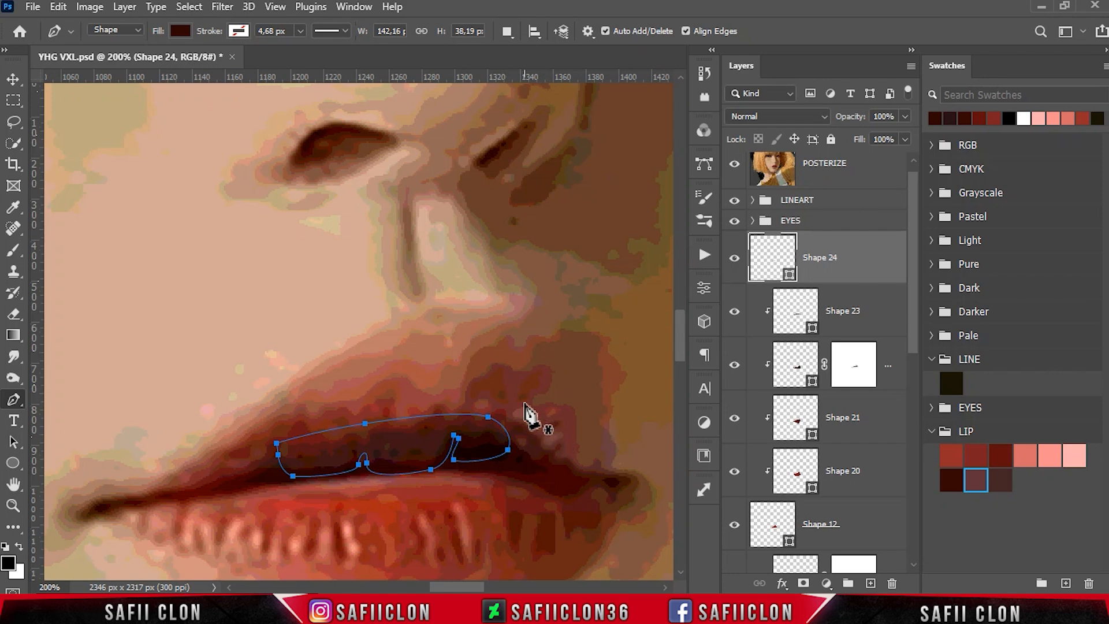
Step: Hide the reference and recolor the notched band with the muted mauve #613238 from the LIP swatches
{"action": "left_click", "coordinate": [733, 166]}
{"action": "double_click", "coordinate": [789, 276]}
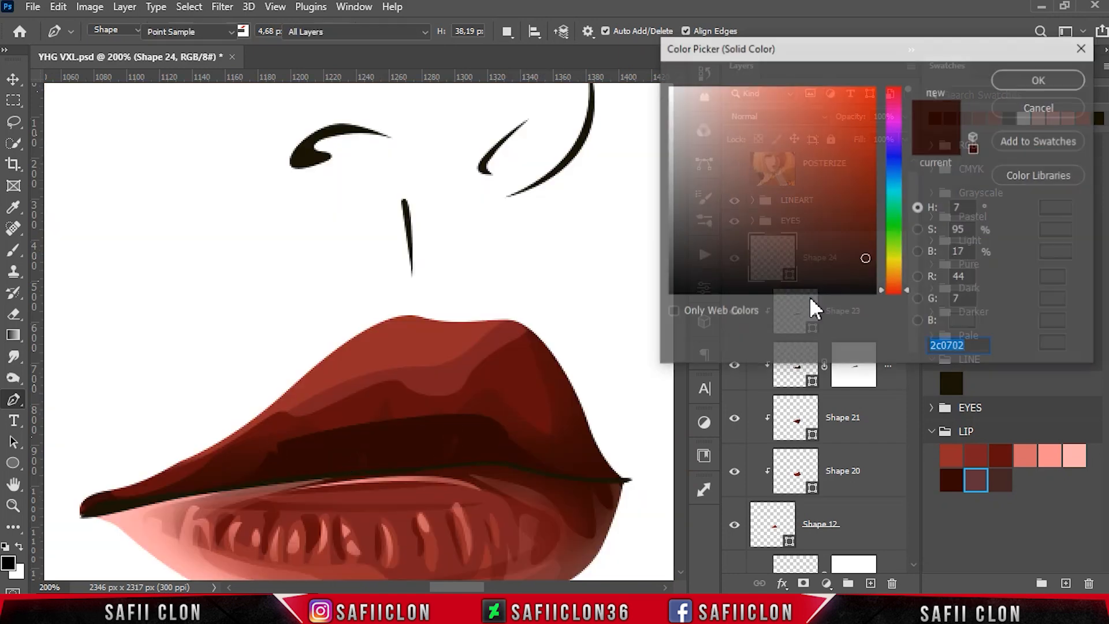
{"action": "left_click", "coordinate": [981, 475]}
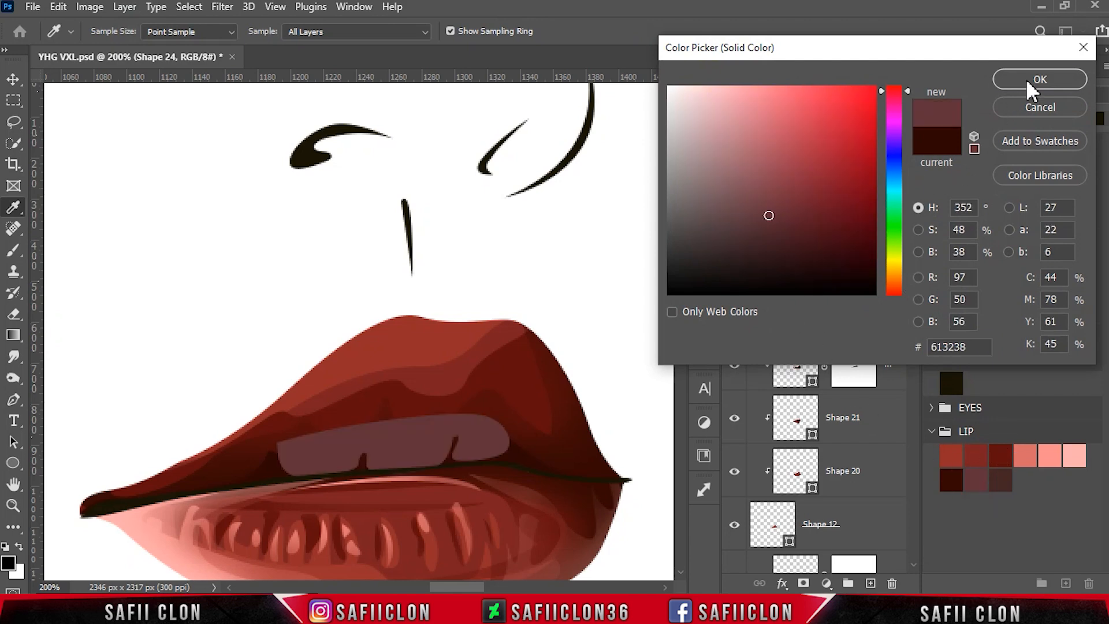
{"action": "left_click", "coordinate": [1026, 79]}
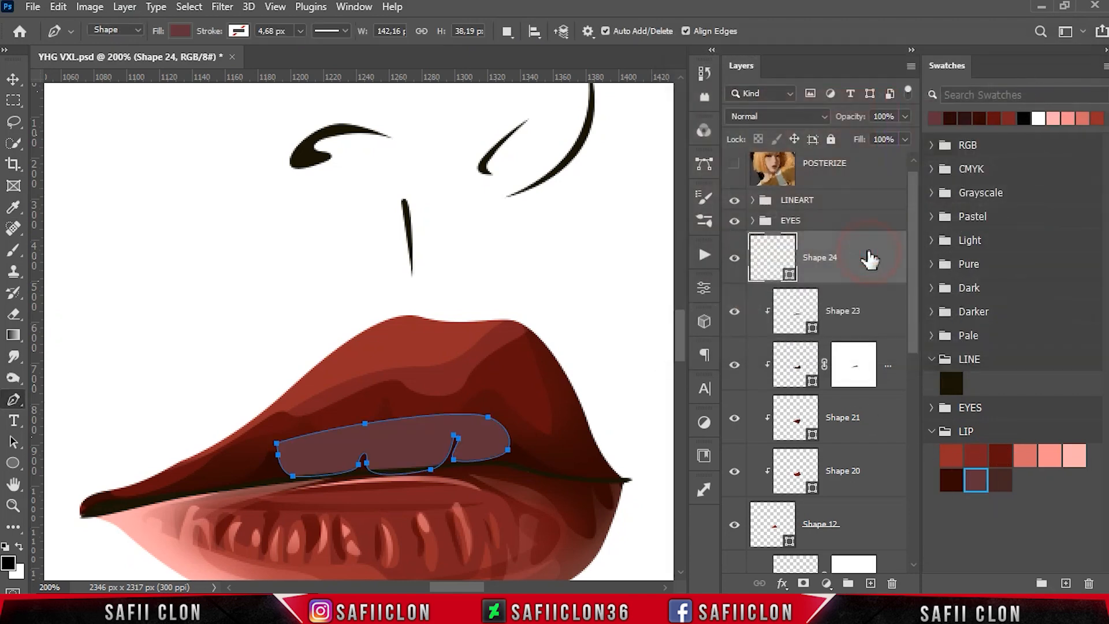
Step: Add a layer mask to Shape 24 and paint it with a black brush at 9% opacity, varying the size, to fade the band's upper edge
{"action": "left_click", "coordinate": [803, 583]}
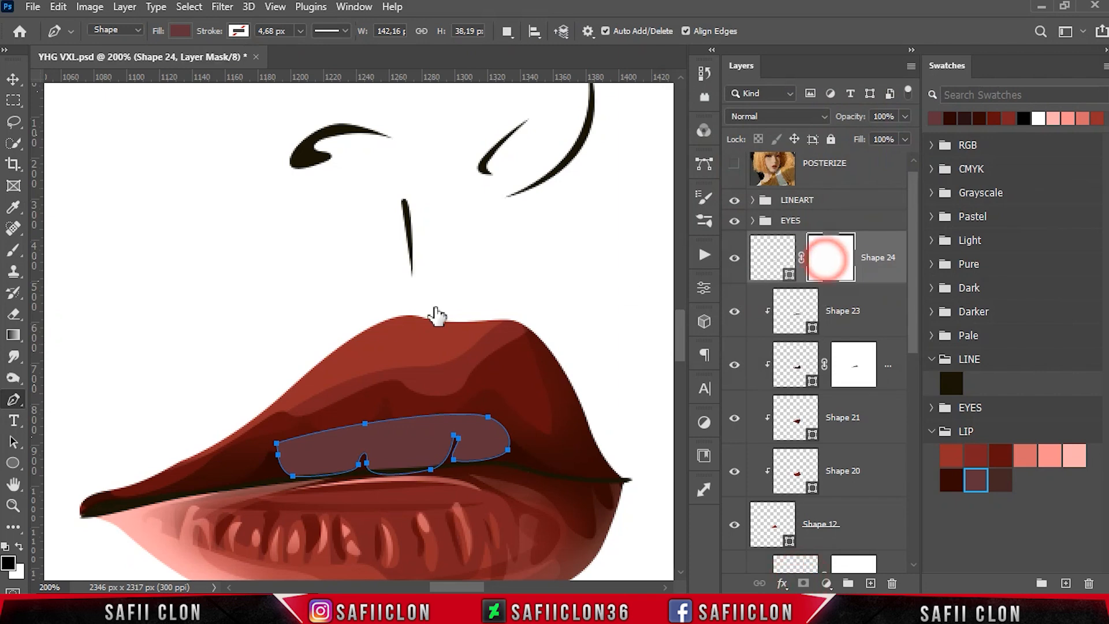
{"action": "left_click_drag", "start_coordinate": [14, 249], "coordinate": [69, 261]}
{"action": "left_click", "coordinate": [375, 31]}
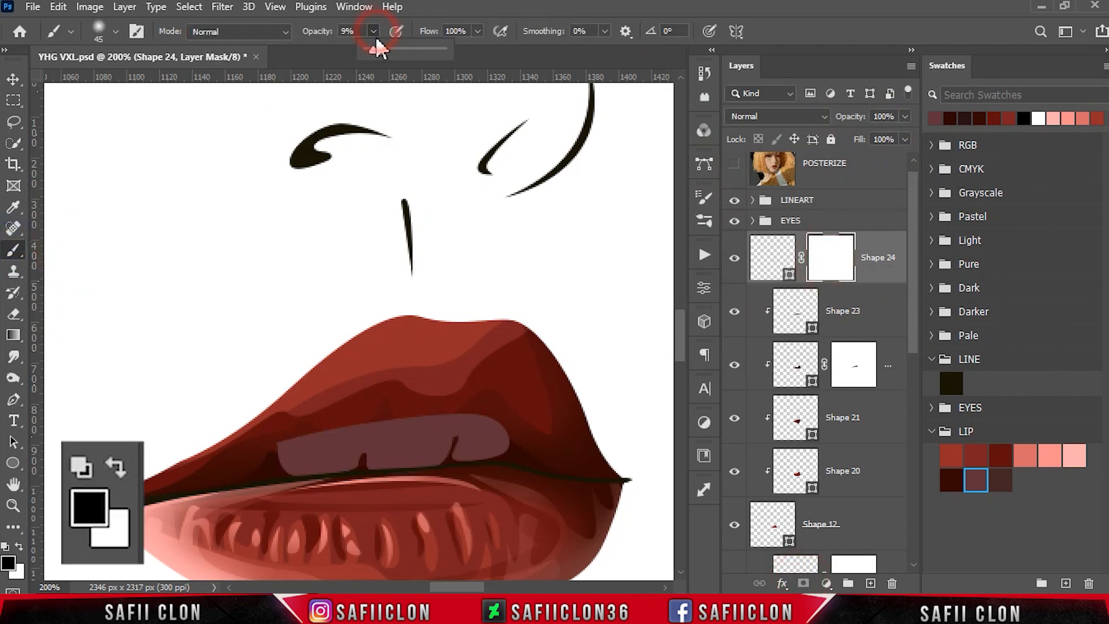
{"action": "left_click", "coordinate": [375, 35]}
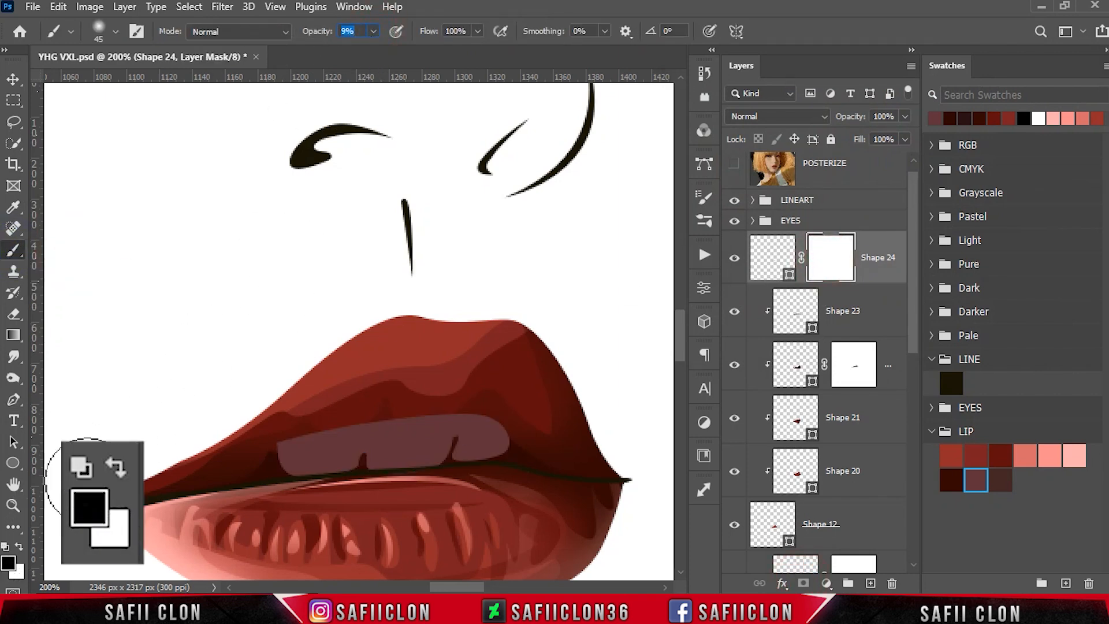
{"action": "left_click_drag", "start_coordinate": [271, 424], "coordinate": [495, 398]}
{"action": "mouse_move", "coordinate": [383, 391]}
{"action": "left_mouse_down"}
{"action": "mouse_move", "coordinate": [345, 396]}
{"action": "mouse_move", "coordinate": [460, 396]}
{"action": "mouse_move", "coordinate": [307, 402]}
{"action": "left_mouse_up"}
{"action": "key", "text": "["}
{"action": "key", "text": "["}
{"action": "key", "text": "["}
{"action": "left_click_drag", "start_coordinate": [498, 403], "coordinate": [317, 402]}
{"action": "left_click_drag", "start_coordinate": [413, 409], "coordinate": [389, 407]}
{"action": "left_click", "coordinate": [493, 406]}
{"action": "mouse_move", "coordinate": [517, 405]}
{"action": "left_mouse_down"}
{"action": "mouse_move", "coordinate": [405, 409]}
{"action": "mouse_move", "coordinate": [309, 432]}
{"action": "mouse_move", "coordinate": [358, 405]}
{"action": "left_mouse_up"}
{"action": "mouse_move", "coordinate": [331, 409]}
{"action": "left_mouse_down"}
{"action": "mouse_move", "coordinate": [362, 408]}
{"action": "mouse_move", "coordinate": [264, 442]}
{"action": "left_mouse_up"}
{"action": "key", "text": "["}
{"action": "key", "text": "["}
{"action": "left_click_drag", "start_coordinate": [341, 435], "coordinate": [327, 437]}
{"action": "mouse_move", "coordinate": [476, 421]}
{"action": "left_mouse_down"}
{"action": "mouse_move", "coordinate": [356, 413]}
{"action": "mouse_move", "coordinate": [509, 421]}
{"action": "left_mouse_up"}
{"action": "left_click_drag", "start_coordinate": [308, 437], "coordinate": [272, 446]}
{"action": "mouse_move", "coordinate": [287, 435]}
{"action": "left_mouse_down"}
{"action": "mouse_move", "coordinate": [392, 420]}
{"action": "mouse_move", "coordinate": [620, 416]}
{"action": "left_mouse_up"}
{"action": "key", "text": "]"}
{"action": "key", "text": "]"}
{"action": "key", "text": "]"}
{"action": "left_click_drag", "start_coordinate": [398, 414], "coordinate": [272, 426]}
Step: Examine the softened mauve band against the whole face and close up
{"action": "key", "text": "ctrl+minus"}
{"action": "key", "text": "ctrl+minus"}
{"action": "key", "text": "ctrl+minus"}
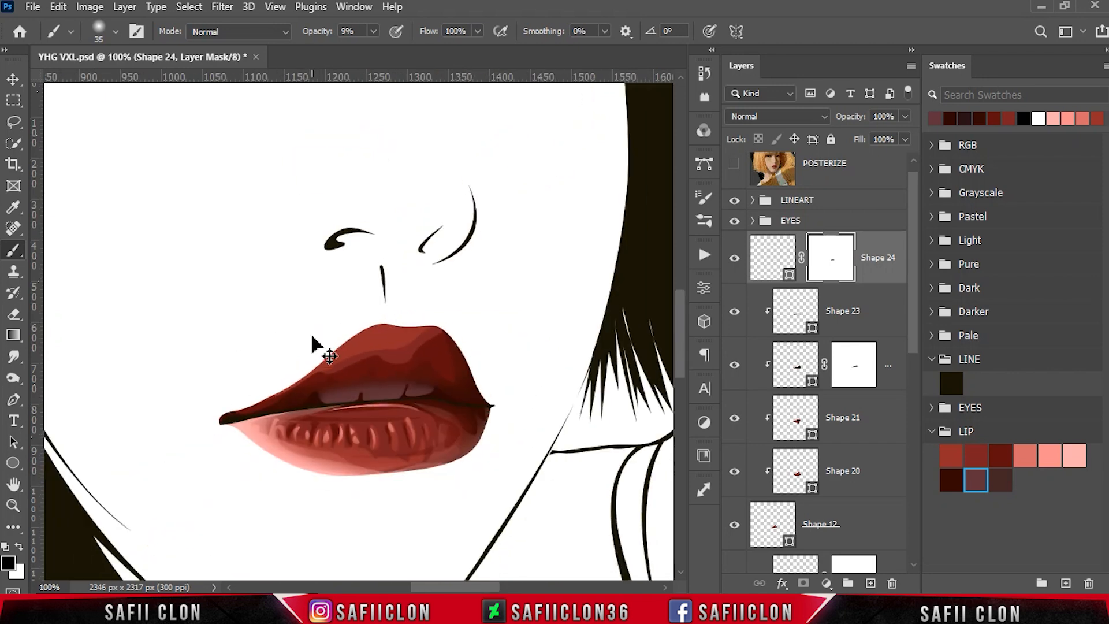
{"action": "key", "text": "ctrl+minus"}
{"action": "key", "text": "ctrl+minus"}
{"action": "key", "text": "ctrl+plus"}
{"action": "key", "text": "ctrl+plus"}
{"action": "key", "text": "ctrl+plus"}
{"action": "key", "text": "ctrl+plus"}
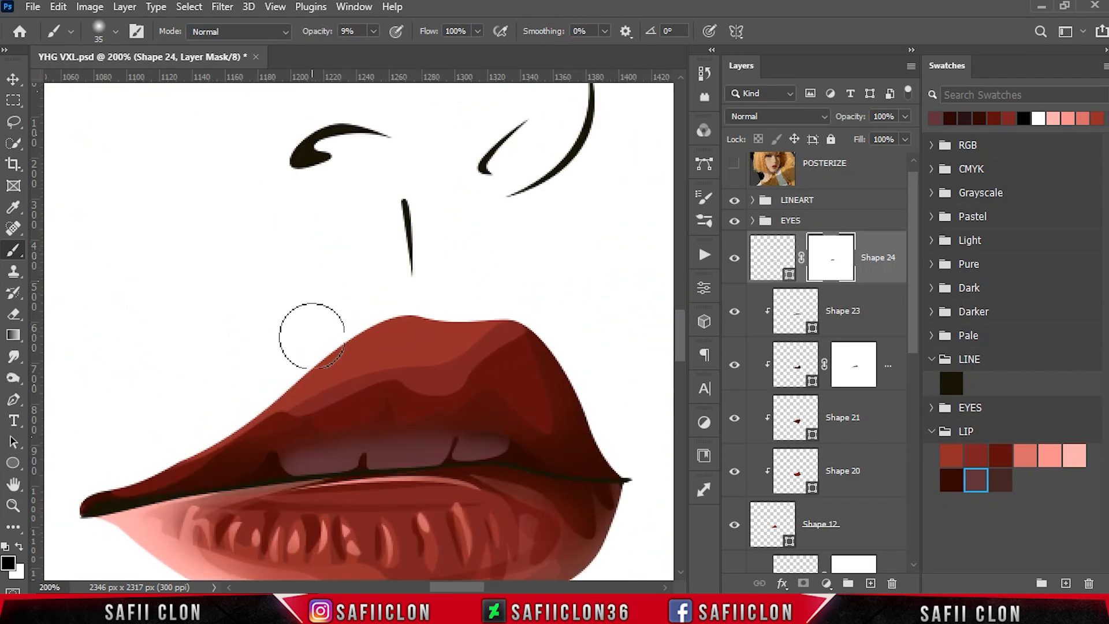
Step: Paint Shape 24's mask further with a 40 px brush at 9% opacity, fading the band's upper edge and its lower left end
{"action": "key", "text": "bracketright"}
{"action": "left_click_drag", "start_coordinate": [406, 414], "coordinate": [493, 418]}
{"action": "mouse_move", "coordinate": [385, 398]}
{"action": "left_mouse_down"}
{"action": "mouse_move", "coordinate": [328, 413]}
{"action": "mouse_move", "coordinate": [490, 392]}
{"action": "mouse_move", "coordinate": [502, 368]}
{"action": "left_mouse_up"}
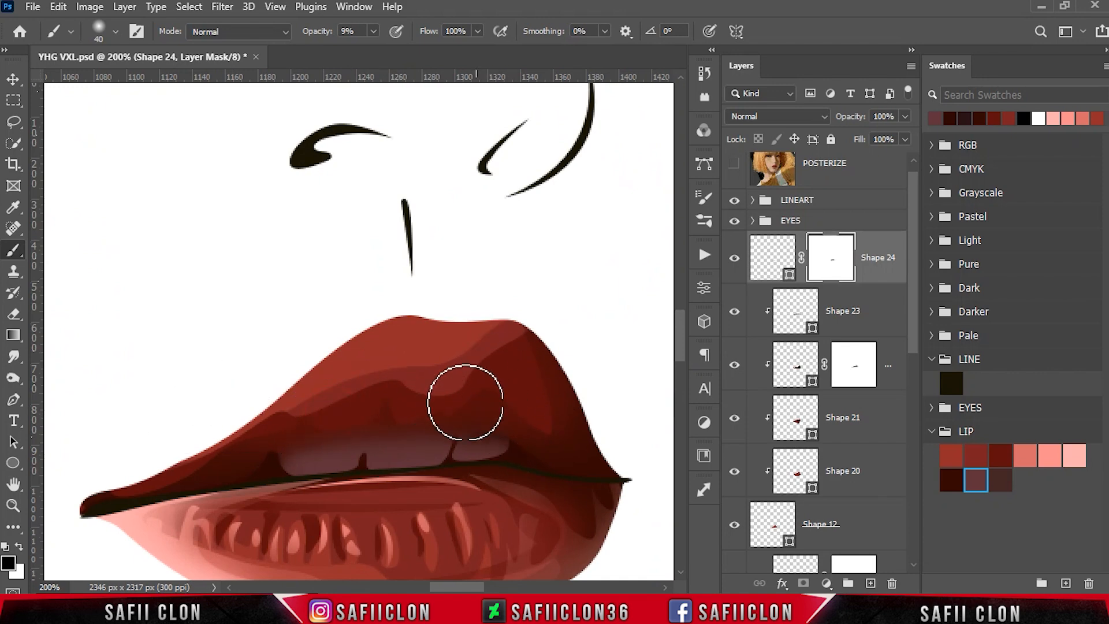
{"action": "left_click_drag", "start_coordinate": [500, 403], "coordinate": [285, 500]}
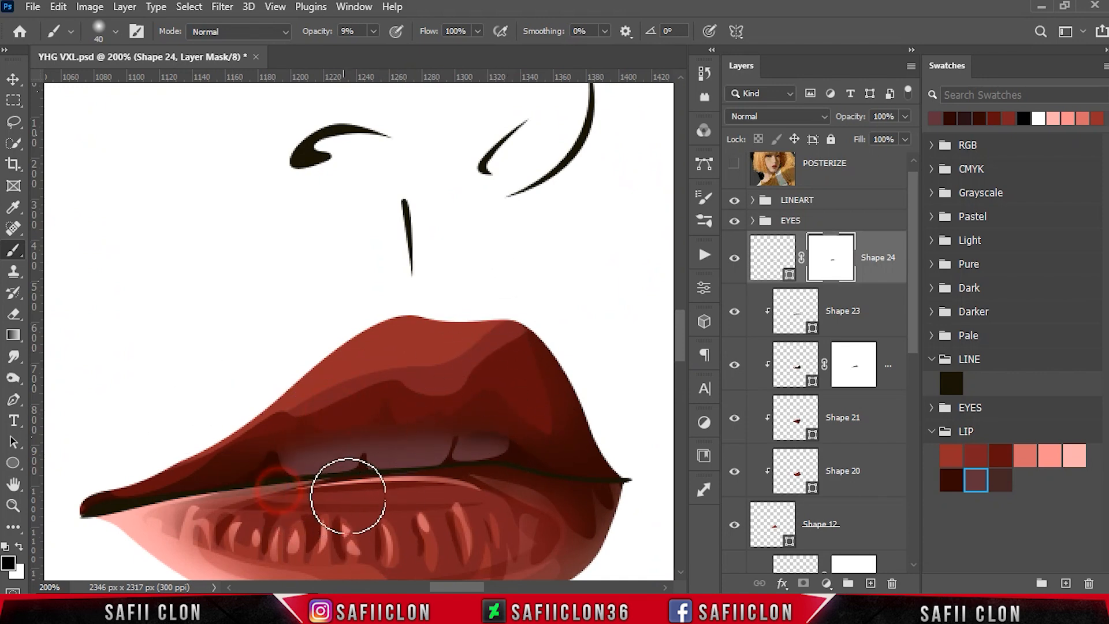
Step: With the Pen tool on a new layer, draw a scalloped shadow shape around the mauve band's lower edge, about 176 × 53 px
{"action": "right_click", "coordinate": [18, 399]}
{"action": "left_click", "coordinate": [45, 402]}
{"action": "left_click", "coordinate": [508, 33]}
{"action": "left_click", "coordinate": [523, 53]}
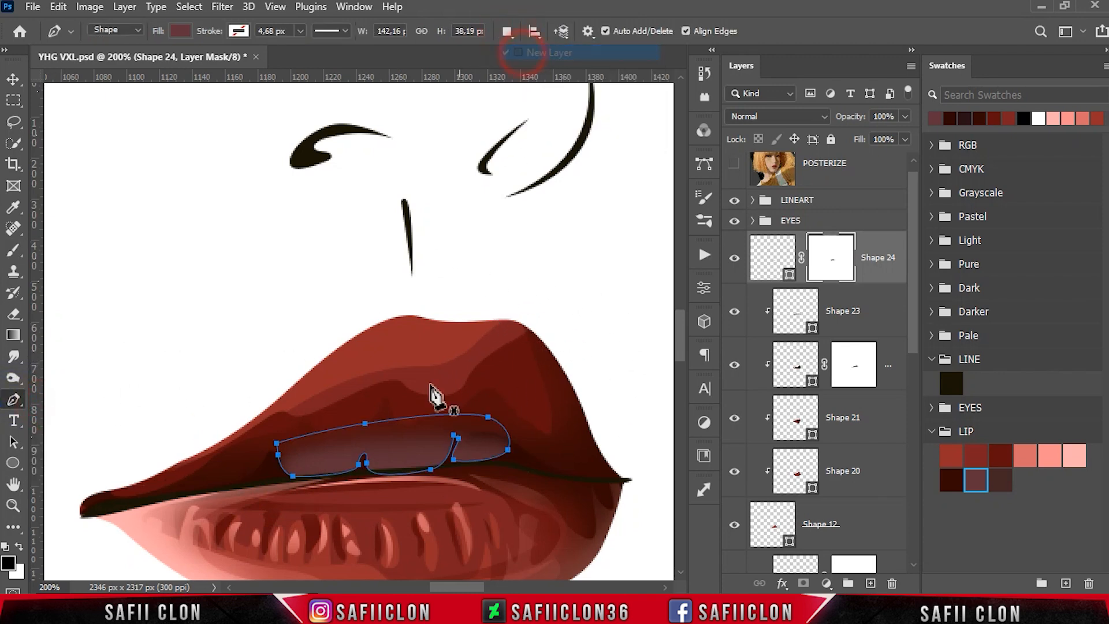
{"action": "left_click", "coordinate": [736, 166]}
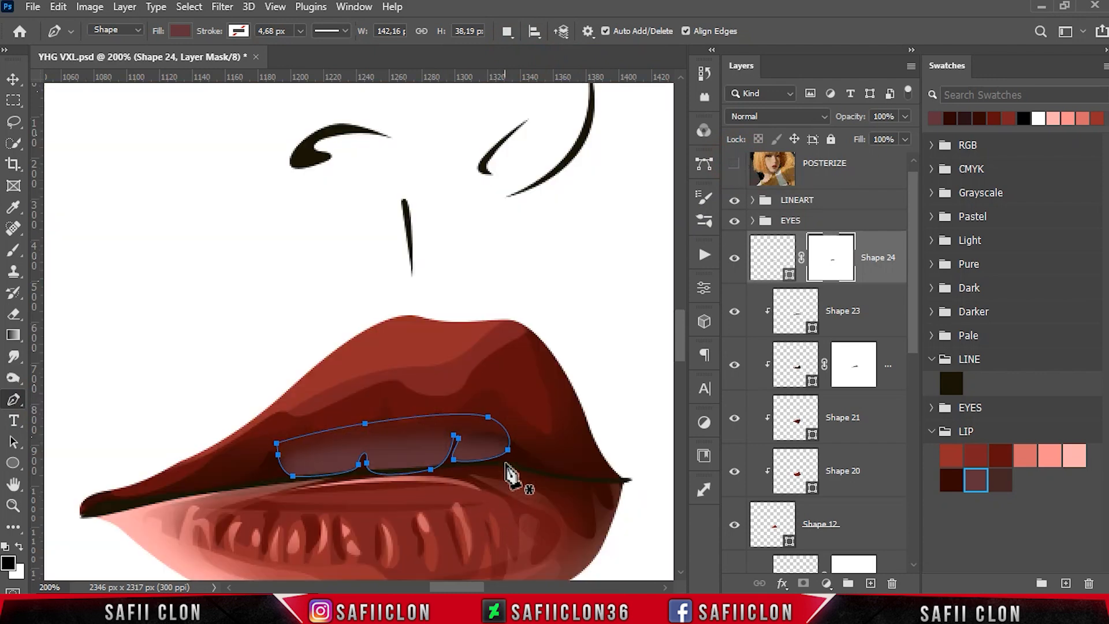
{"action": "left_click", "coordinate": [514, 443]}
{"action": "left_click_drag", "start_coordinate": [478, 453], "coordinate": [375, 466]}
{"action": "left_click", "coordinate": [371, 451]}
{"action": "left_click", "coordinate": [357, 456]}
{"action": "left_click_drag", "start_coordinate": [307, 469], "coordinate": [288, 430]}
{"action": "left_click_drag", "start_coordinate": [249, 469], "coordinate": [278, 505]}
{"action": "left_click_drag", "start_coordinate": [473, 519], "coordinate": [474, 520]}
{"action": "left_click", "coordinate": [531, 474]}
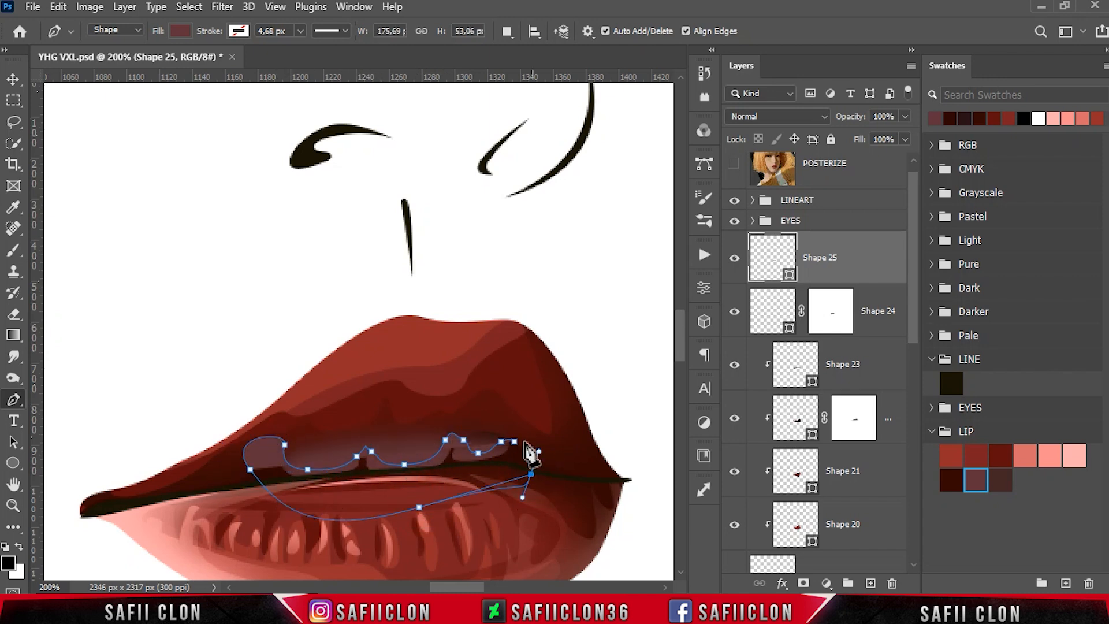
{"action": "left_click", "coordinate": [514, 442]}
Step: Clip the scalloped shadow shape to Shape 24 and recolor it with the dark brown #442625 from the LIP swatches
{"action": "right_click", "coordinate": [852, 254]}
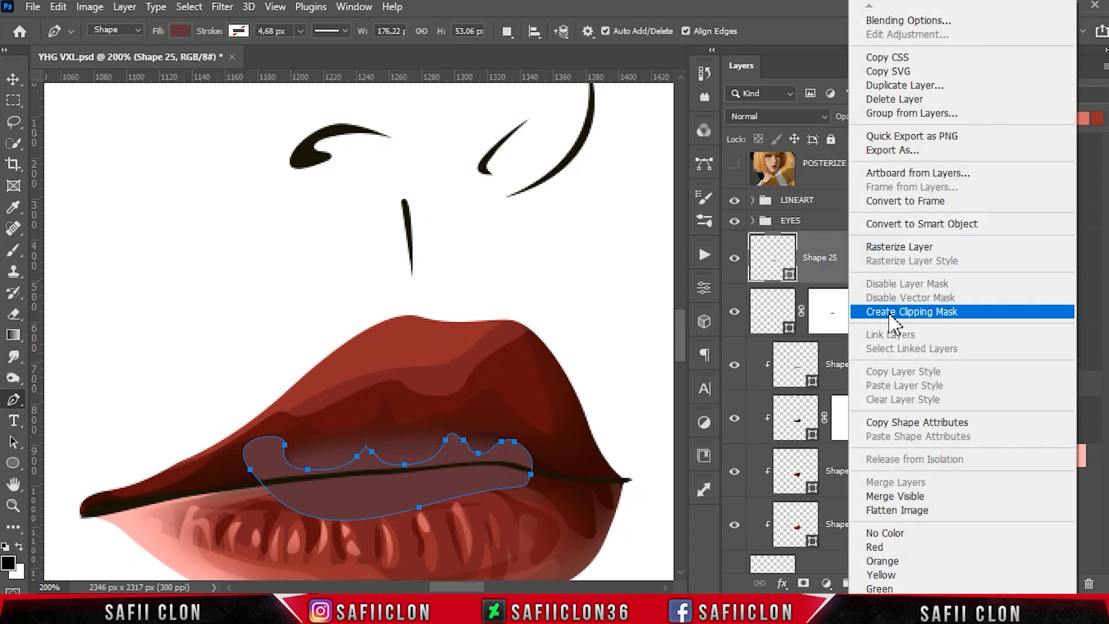
{"action": "left_click", "coordinate": [861, 312]}
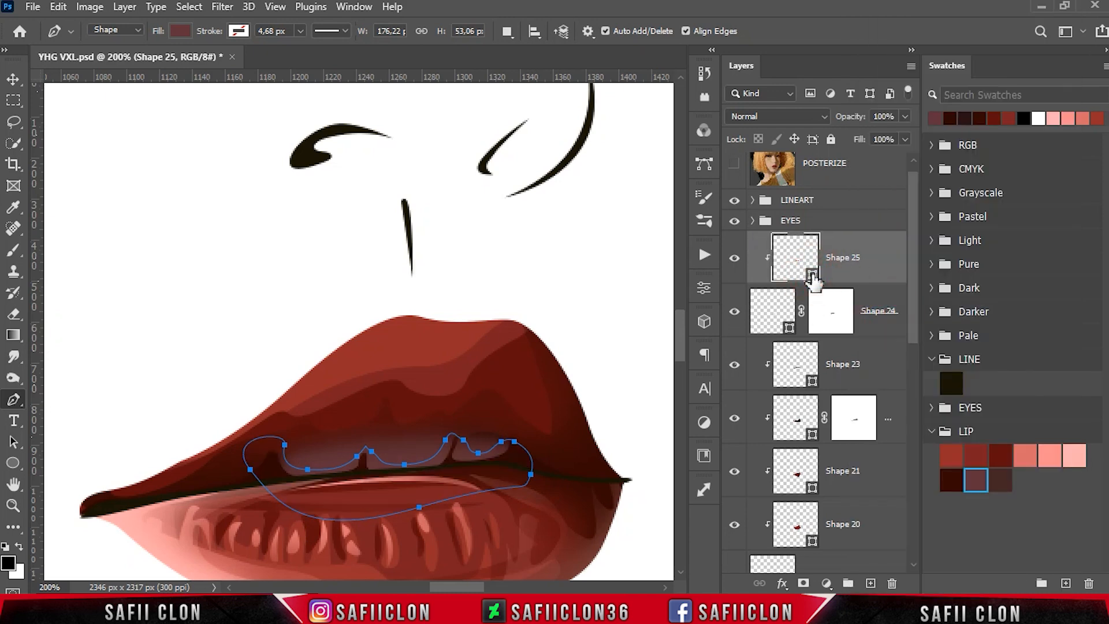
{"action": "double_click", "coordinate": [812, 276]}
{"action": "left_click", "coordinate": [1005, 479]}
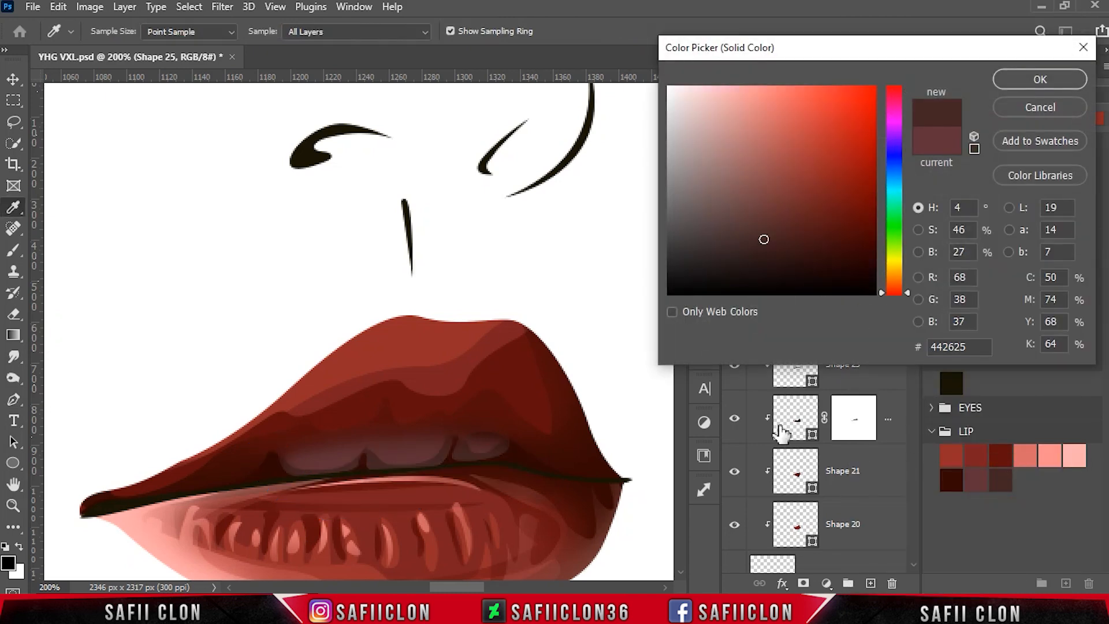
{"action": "left_click", "coordinate": [1017, 80]}
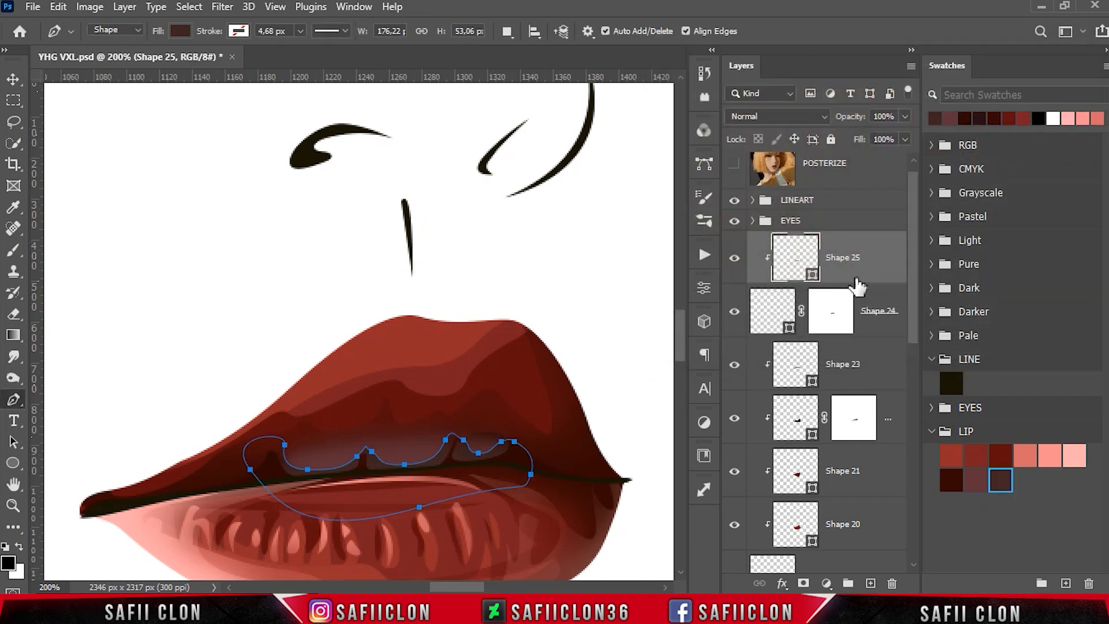
Step: Using Combine Shapes, add a closed path over the mauve band's upper edge to Shape 25, extending it to about 176 × 88 px
{"action": "left_click", "coordinate": [506, 31]}
{"action": "left_click", "coordinate": [558, 67]}
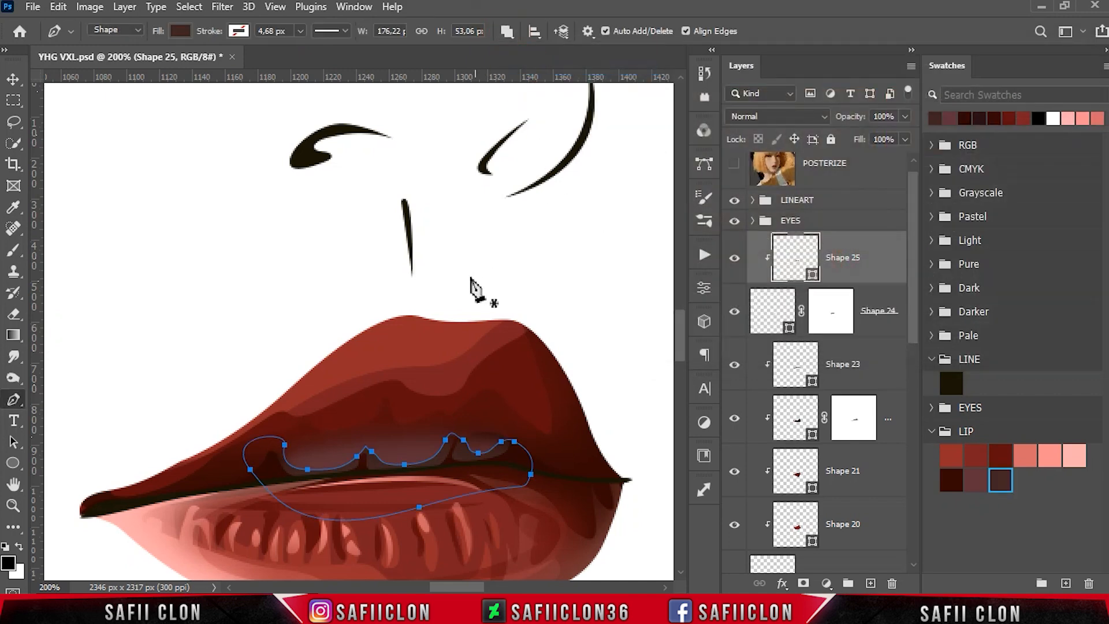
{"action": "left_click", "coordinate": [517, 453]}
{"action": "left_click_drag", "start_coordinate": [480, 434], "coordinate": [456, 435]}
{"action": "left_click", "coordinate": [282, 452]}
{"action": "left_click_drag", "start_coordinate": [297, 412], "coordinate": [329, 404]}
{"action": "left_click_drag", "start_coordinate": [475, 399], "coordinate": [506, 425]}
{"action": "left_click", "coordinate": [523, 452]}
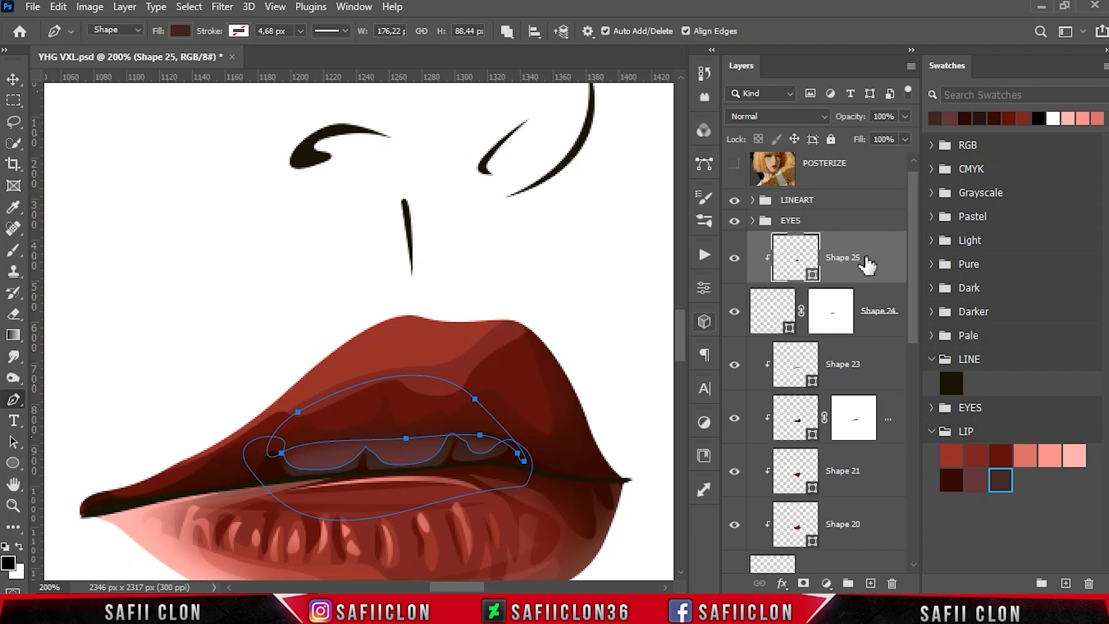
Step: Add a layer mask to Shape 25 and soften the mauve band's scalloped shadow with a 10 px Soft Round brush at 9% opacity
{"action": "left_click", "coordinate": [804, 583]}
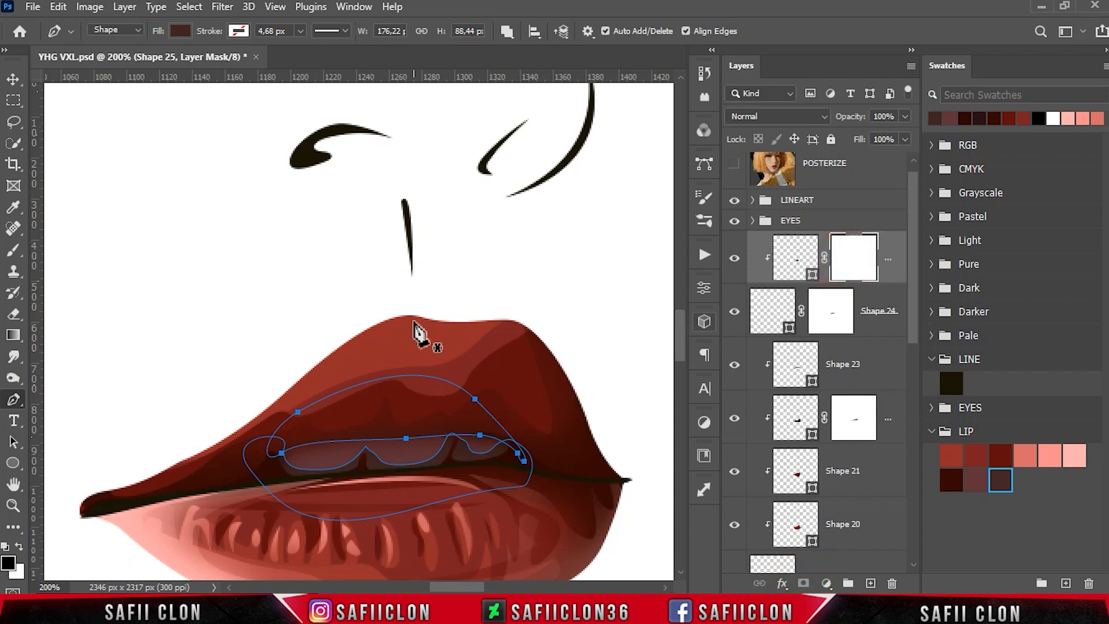
{"action": "left_click", "coordinate": [14, 250]}
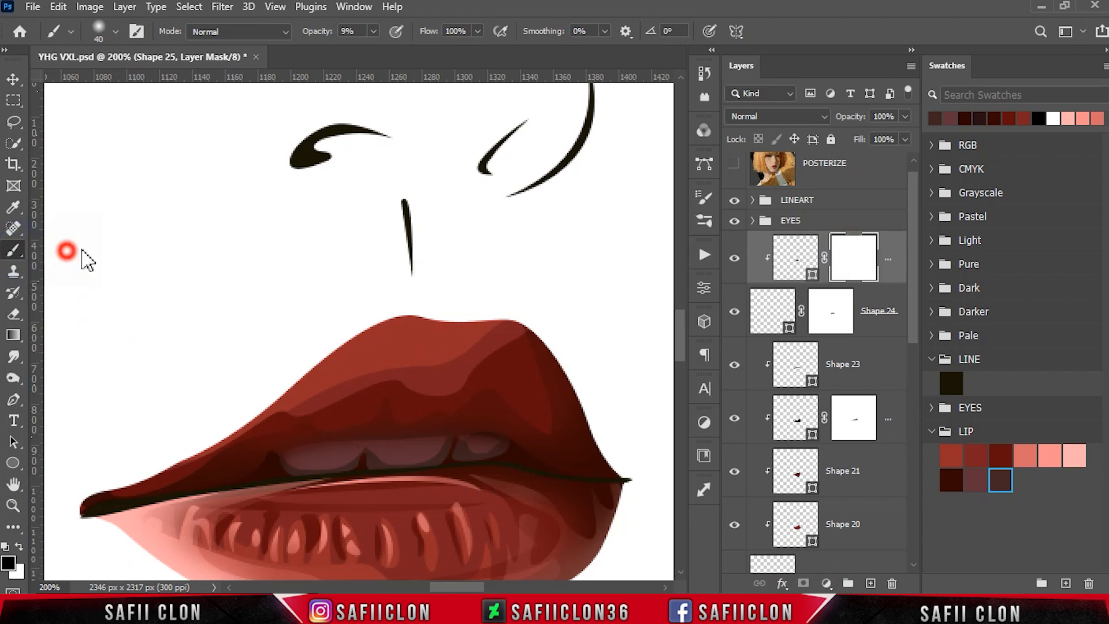
{"action": "left_click", "coordinate": [115, 32]}
{"action": "left_click", "coordinate": [118, 248]}
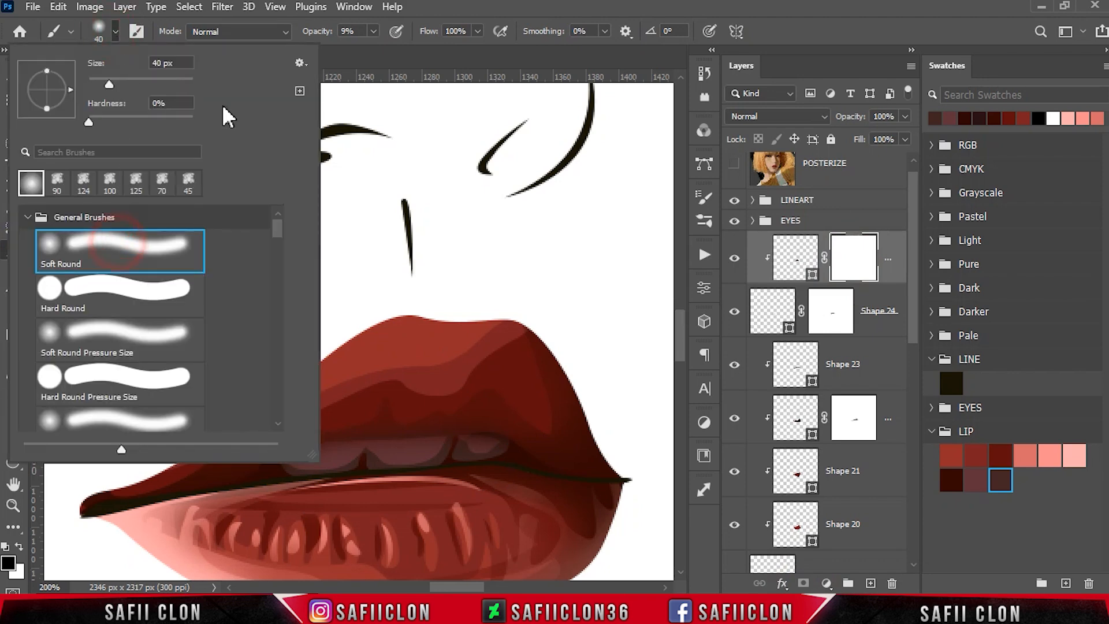
{"action": "left_click", "coordinate": [375, 31]}
{"action": "key", "text": "bracketleft"}
{"action": "key", "text": "bracketleft"}
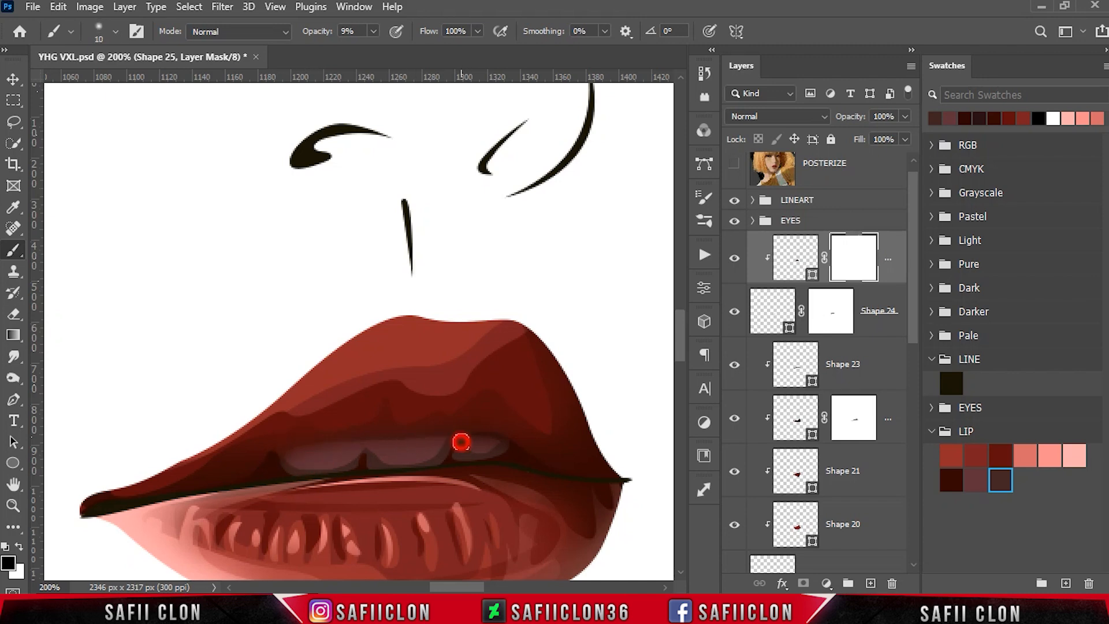
{"action": "mouse_move", "coordinate": [448, 444]}
{"action": "left_mouse_down"}
{"action": "mouse_move", "coordinate": [410, 456]}
{"action": "mouse_move", "coordinate": [358, 452]}
{"action": "left_mouse_up"}
{"action": "left_click_drag", "start_coordinate": [469, 443], "coordinate": [460, 446]}
Step: Check Shapes 25 and 24 by toggling their visibility, and fade the mauve band's lower edge on Shape 24's mask with a 30 px brush
{"action": "left_click", "coordinate": [734, 258]}
{"action": "left_click", "coordinate": [735, 258]}
{"action": "left_click", "coordinate": [734, 311]}
{"action": "left_click", "coordinate": [734, 312]}
{"action": "left_click", "coordinate": [832, 315]}
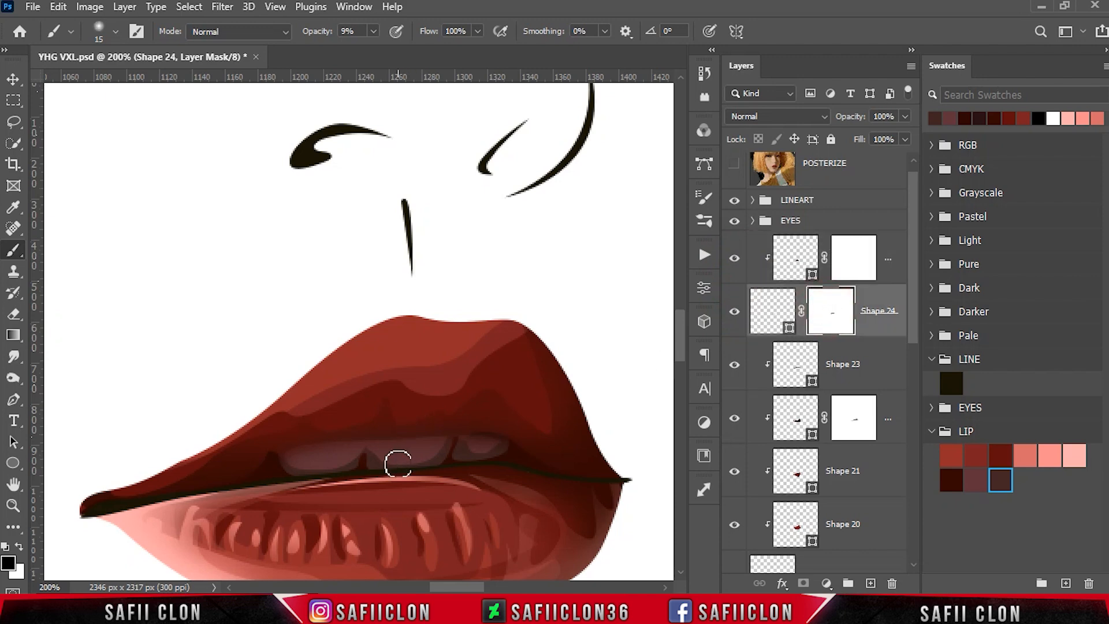
{"action": "key", "text": "bracketright"}
{"action": "left_click_drag", "start_coordinate": [285, 483], "coordinate": [337, 483]}
{"action": "left_click_drag", "start_coordinate": [436, 477], "coordinate": [362, 482]}
{"action": "left_click_drag", "start_coordinate": [448, 471], "coordinate": [391, 475]}
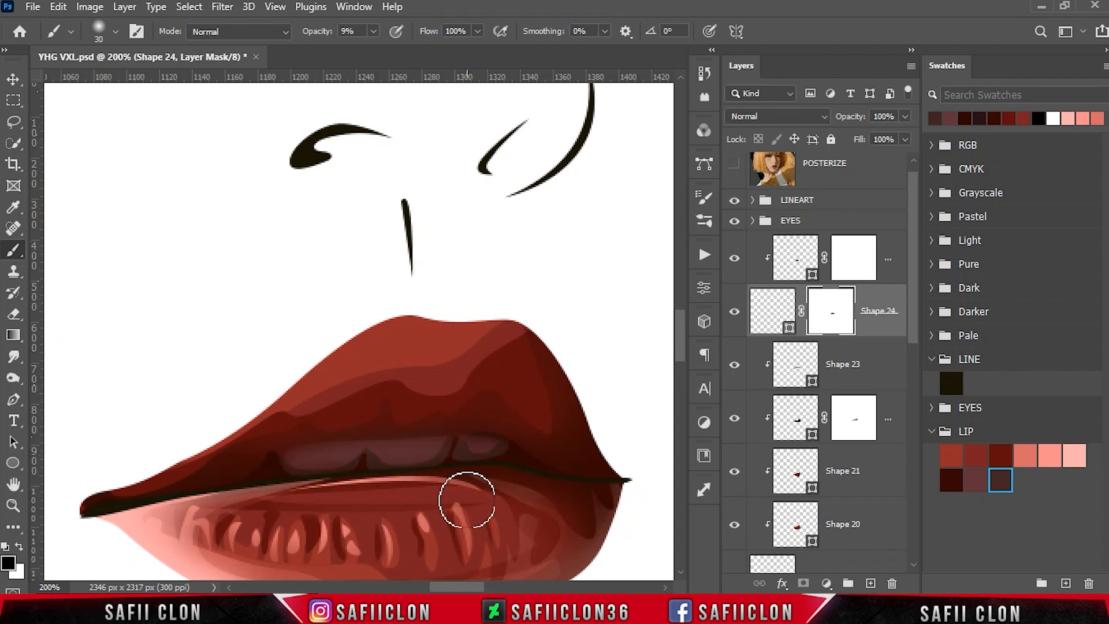
Step: Examine the lips against the whole face, and toggle the Shape 12 layer's visibility to compare
{"action": "key", "text": "ctrl+minus"}
{"action": "key", "text": "ctrl+minus"}
{"action": "key", "text": "ctrl+minus"}
{"action": "key", "text": "ctrl+minus"}
{"action": "key", "text": "ctrl+minus"}
{"action": "key", "text": "ctrl+minus"}
{"action": "key", "text": "ctrl+plus"}
{"action": "key", "text": "ctrl+plus"}
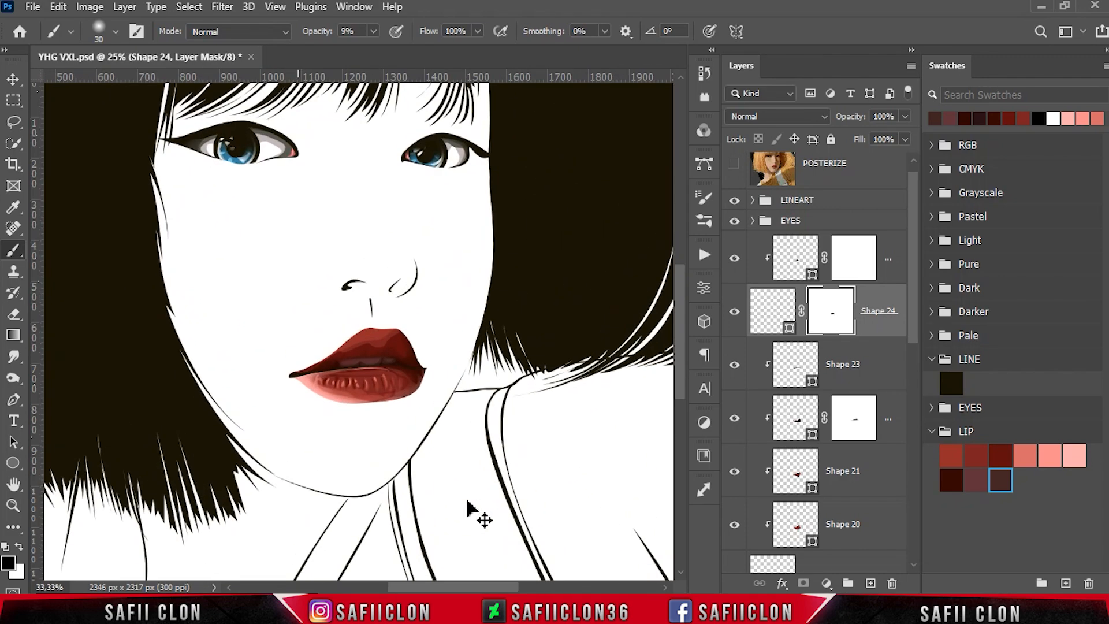
{"action": "key", "text": "ctrl+plus"}
{"action": "key", "text": "ctrl+minus"}
{"action": "key", "text": "ctrl+minus"}
{"action": "key", "text": "ctrl+minus"}
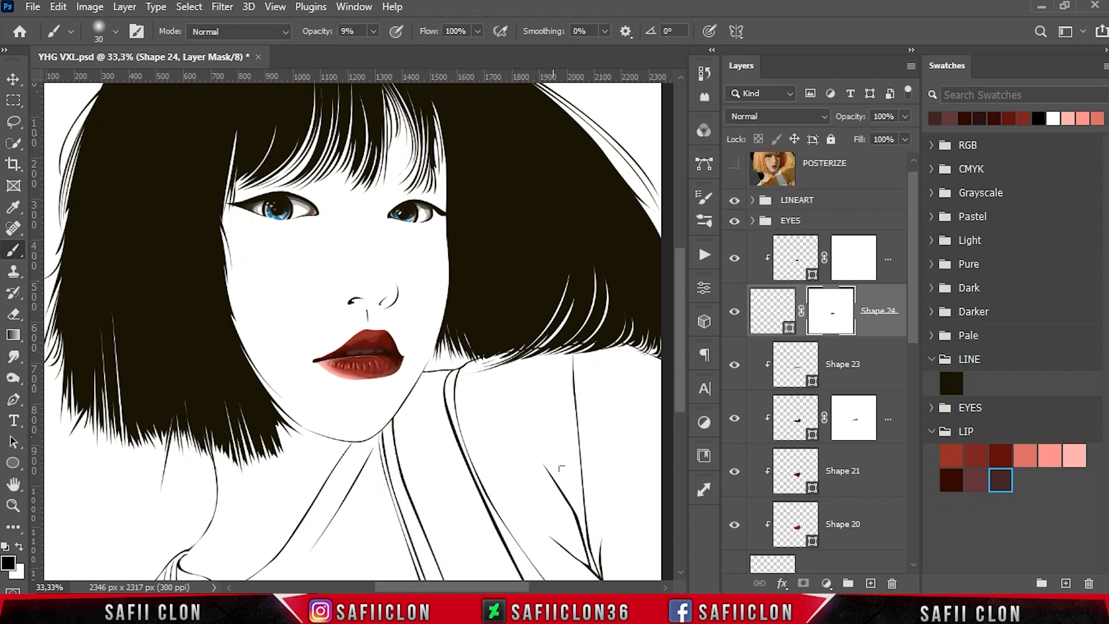
{"action": "scroll", "coordinate": [855, 439], "scroll_direction": "down", "scroll_amount": 1}
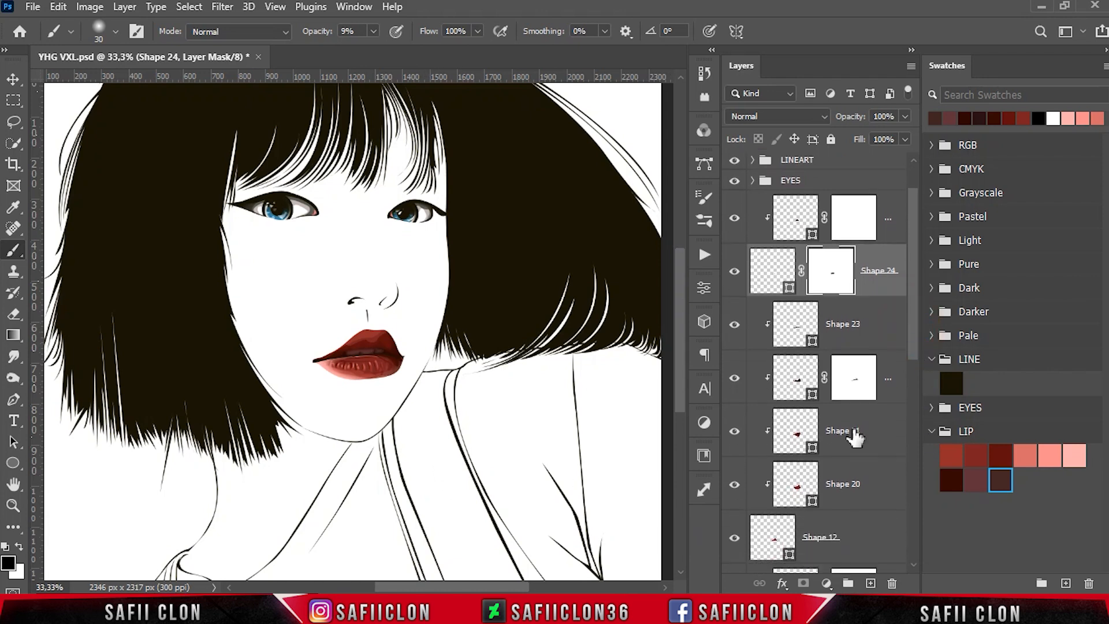
{"action": "left_click", "coordinate": [734, 540]}
{"action": "left_click", "coordinate": [734, 539]}
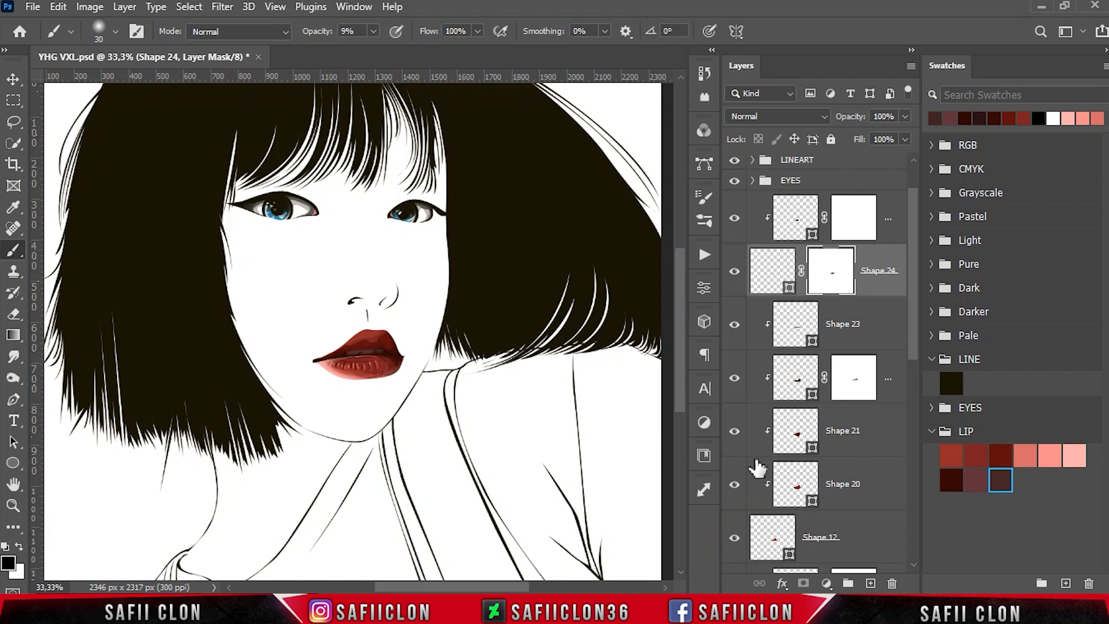
Step: Above Shape 23, draw a closed Pen shape on a new layer along the upper lip's left contour, about 274 × 162 px, following the POSTERIZE reference
{"action": "left_click", "coordinate": [867, 332]}
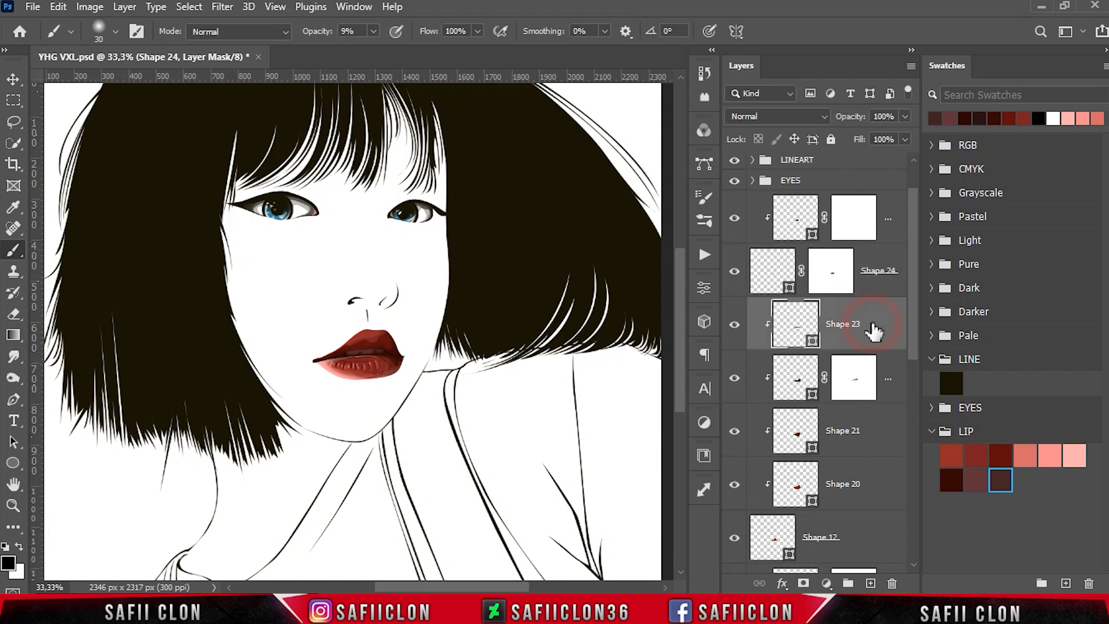
{"action": "right_click", "coordinate": [12, 399]}
{"action": "left_click", "coordinate": [87, 398]}
{"action": "left_click", "coordinate": [507, 32]}
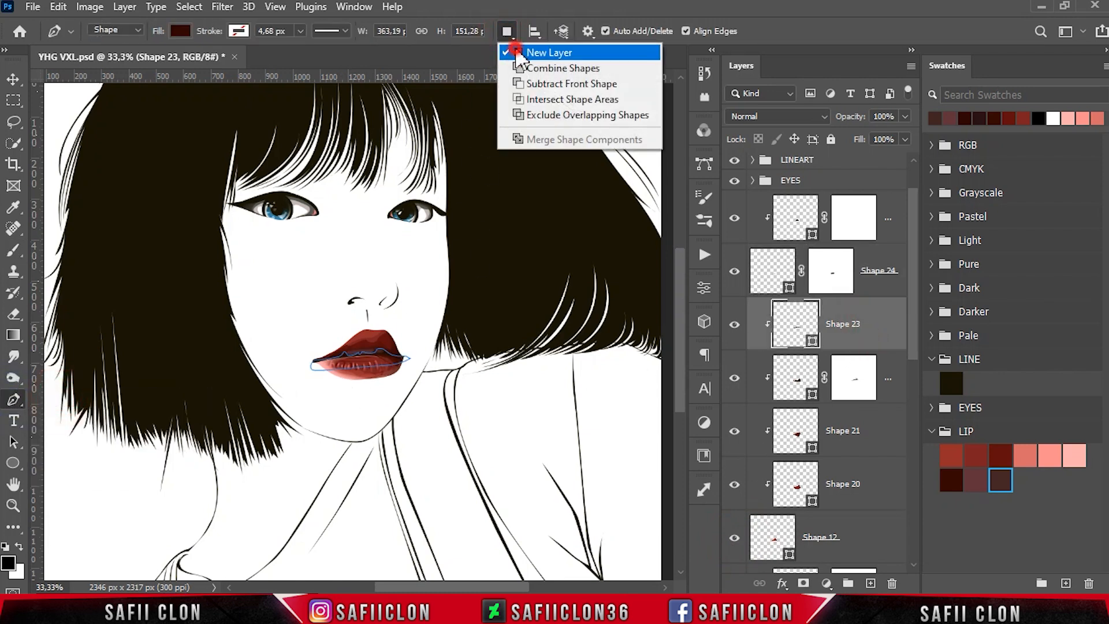
{"action": "key", "text": "ctrl+plus"}
{"action": "key", "text": "ctrl+plus"}
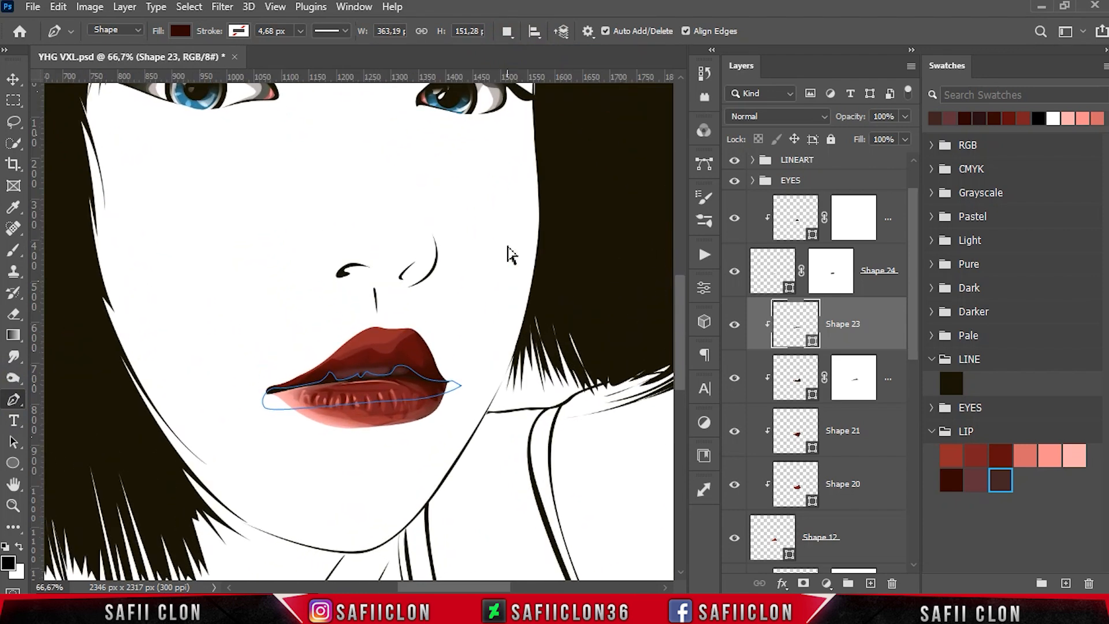
{"action": "key", "text": "ctrl+plus"}
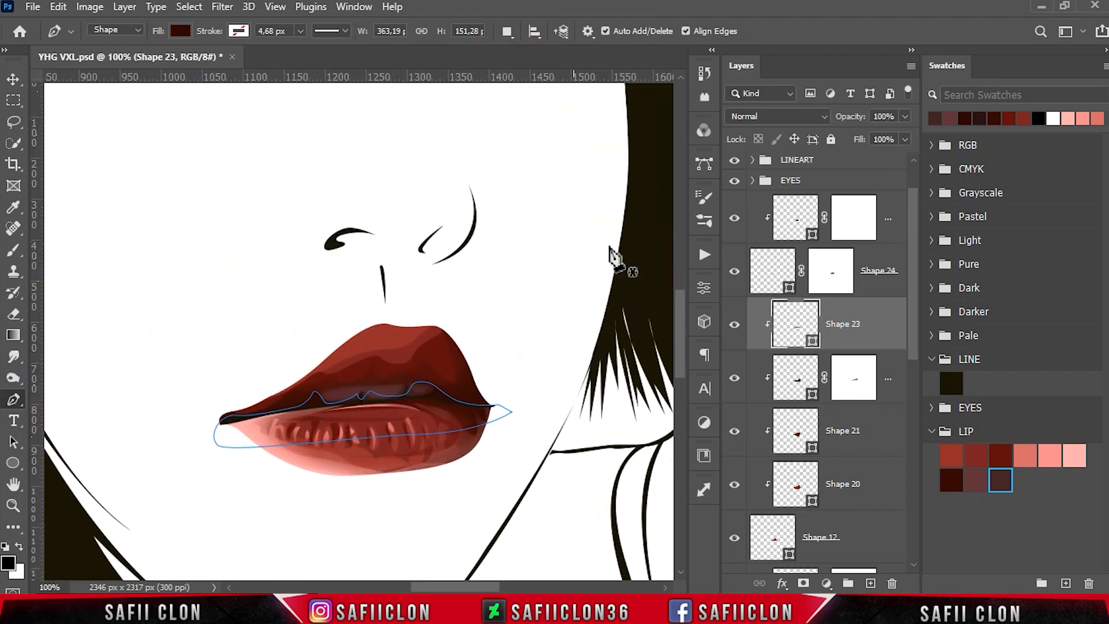
{"action": "left_click_drag", "start_coordinate": [913, 219], "coordinate": [913, 194]}
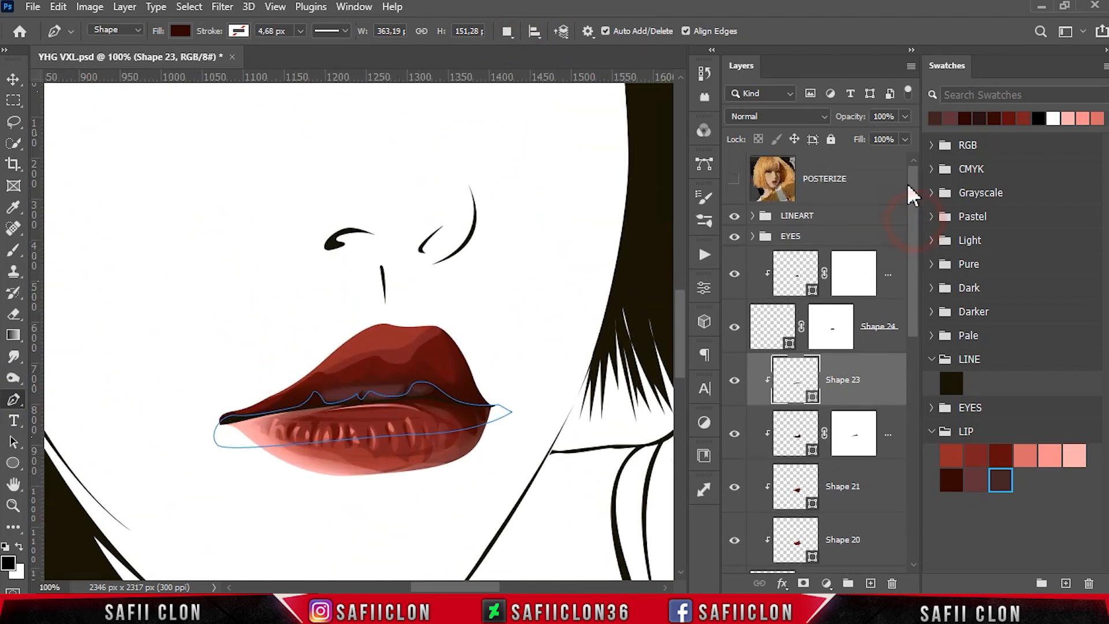
{"action": "left_click", "coordinate": [735, 180]}
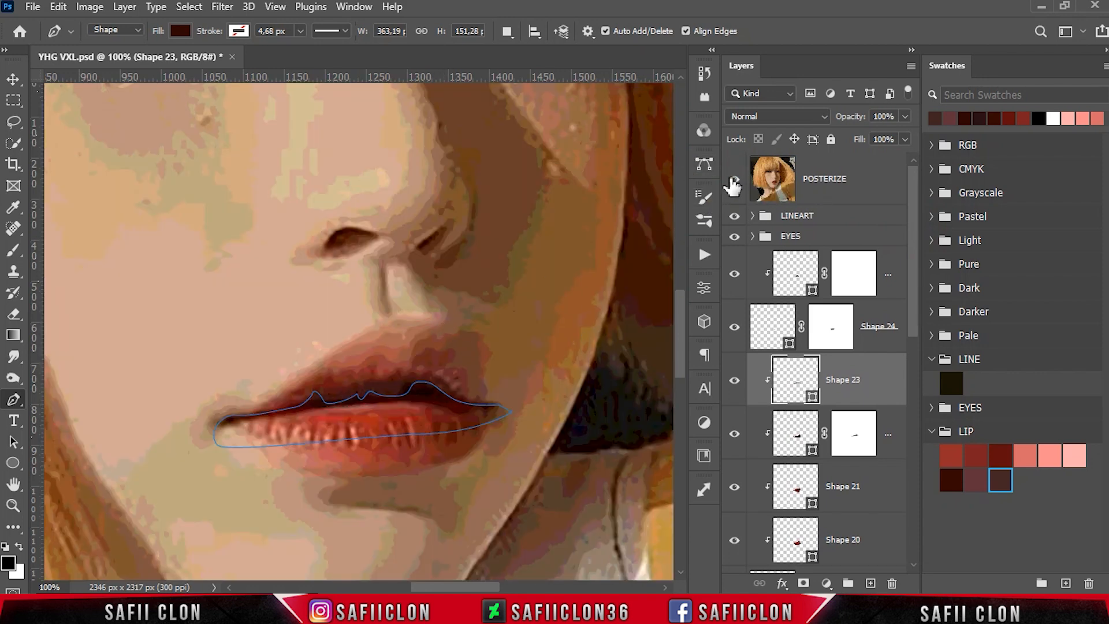
{"action": "left_click", "coordinate": [734, 180]}
{"action": "left_click", "coordinate": [425, 316]}
{"action": "left_click_drag", "start_coordinate": [409, 336], "coordinate": [391, 341]}
{"action": "left_click", "coordinate": [734, 180]}
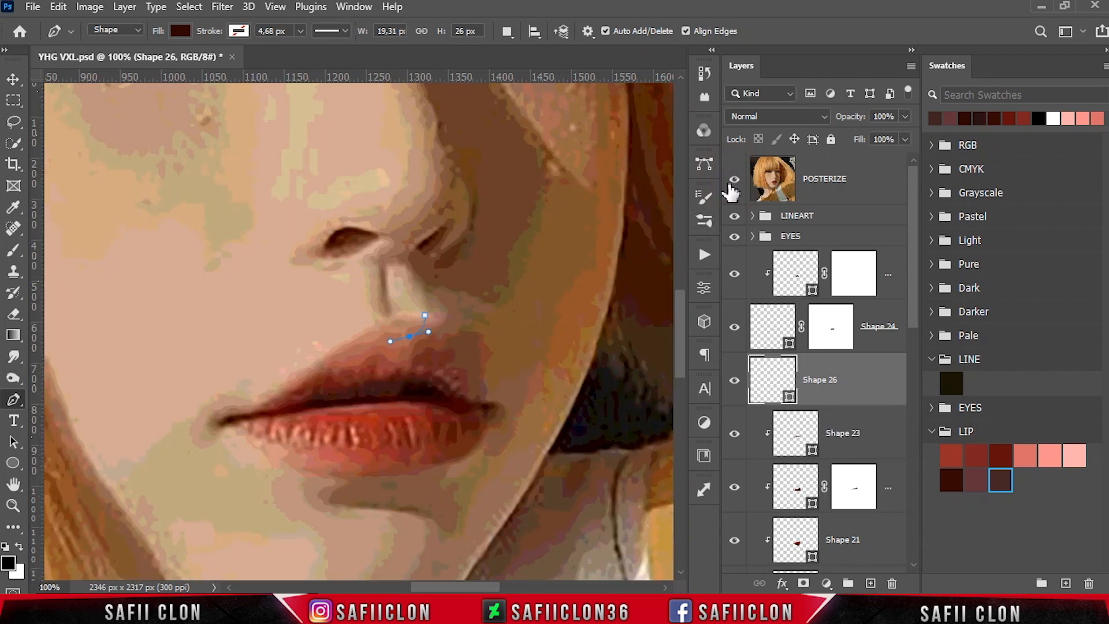
{"action": "left_click", "coordinate": [402, 342]}
{"action": "left_click_drag", "start_coordinate": [394, 338], "coordinate": [303, 379]}
{"action": "left_click", "coordinate": [734, 180]}
{"action": "left_click_drag", "start_coordinate": [211, 411], "coordinate": [179, 392]}
{"action": "left_click", "coordinate": [313, 292]}
{"action": "left_click", "coordinate": [411, 293]}
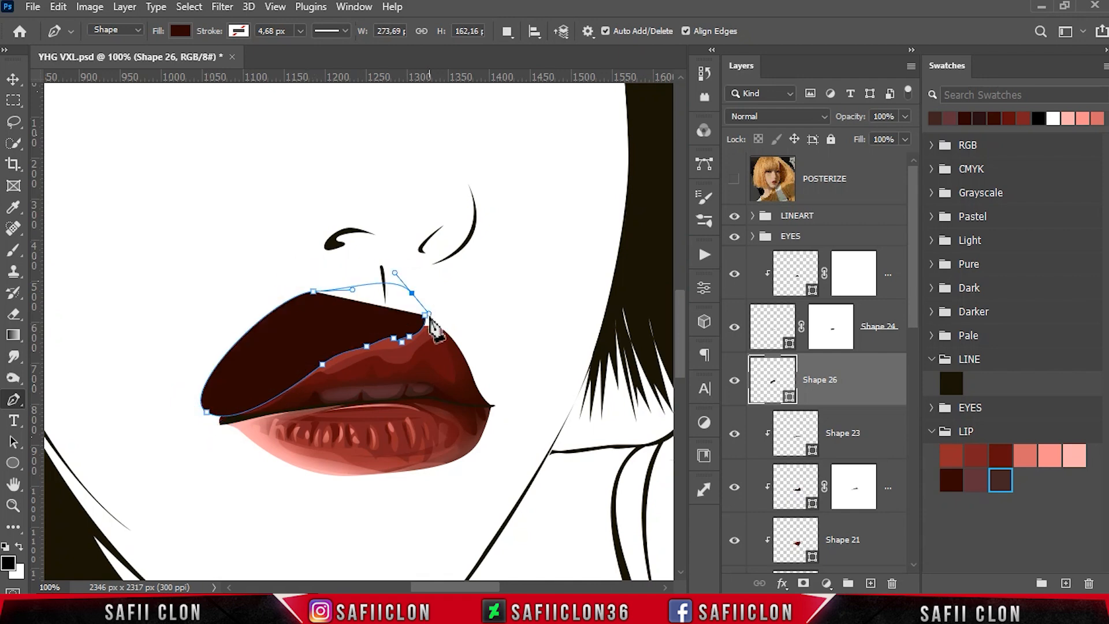
{"action": "left_click", "coordinate": [425, 316]}
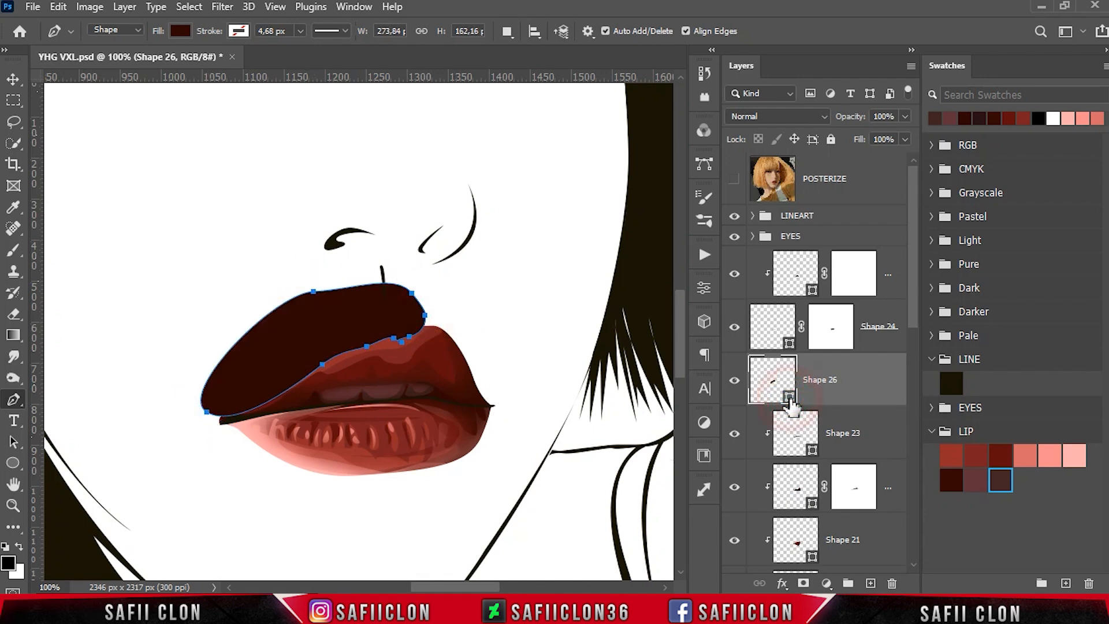
Step: Recolor Shape 26 with the salmon pink #d96b6a from the LIP swatches and clip it to the lip shape below
{"action": "double_click", "coordinate": [772, 380]}
{"action": "left_click", "coordinate": [1033, 452]}
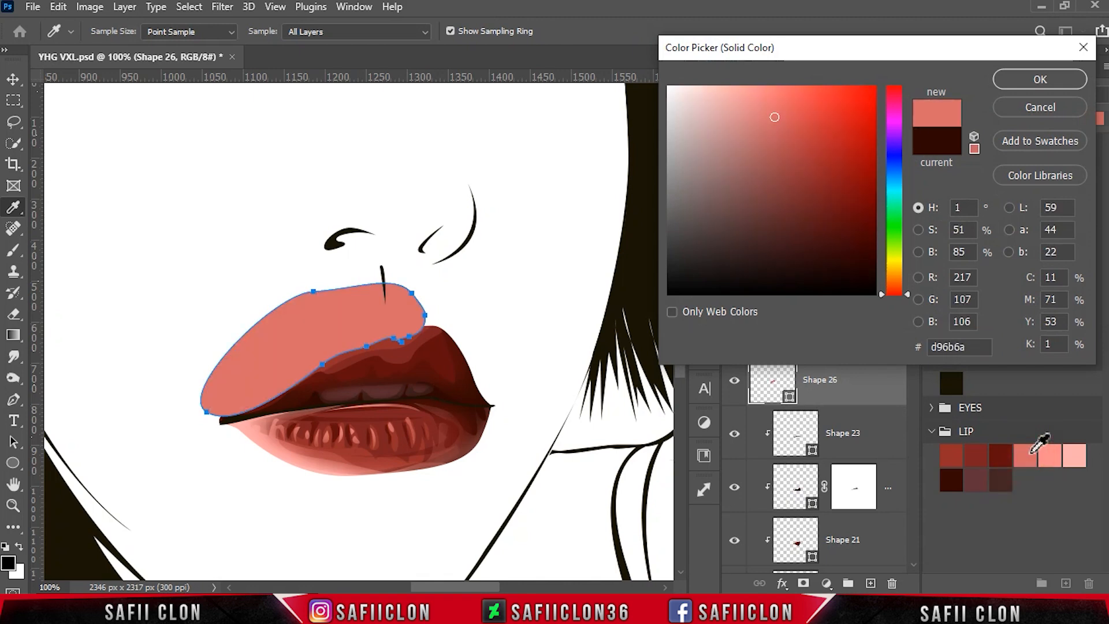
{"action": "left_click", "coordinate": [1051, 457]}
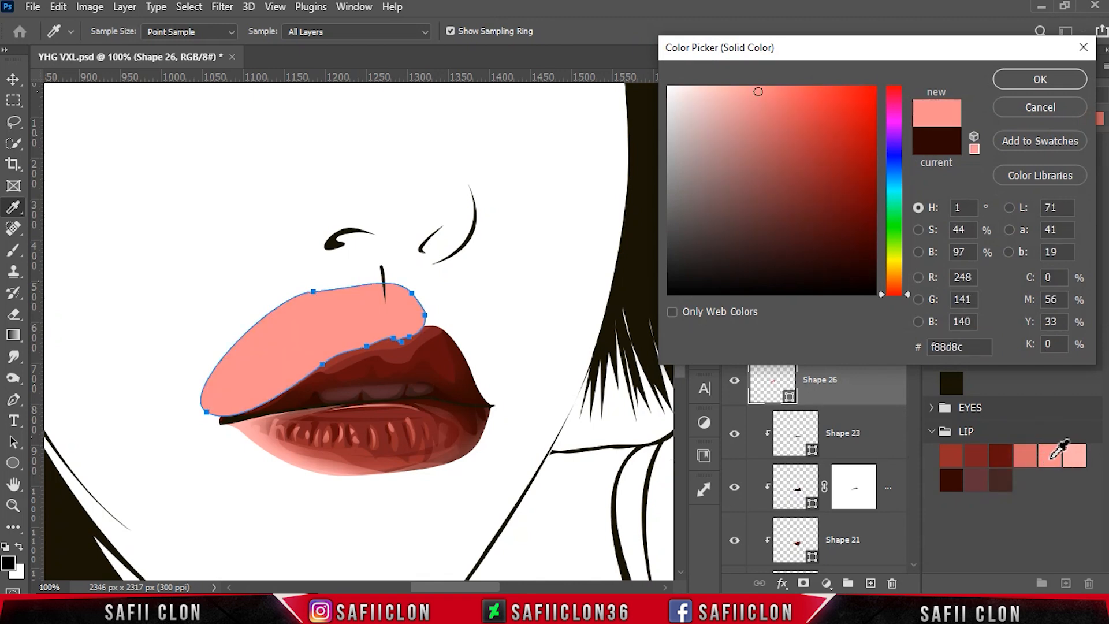
{"action": "left_click", "coordinate": [1027, 454]}
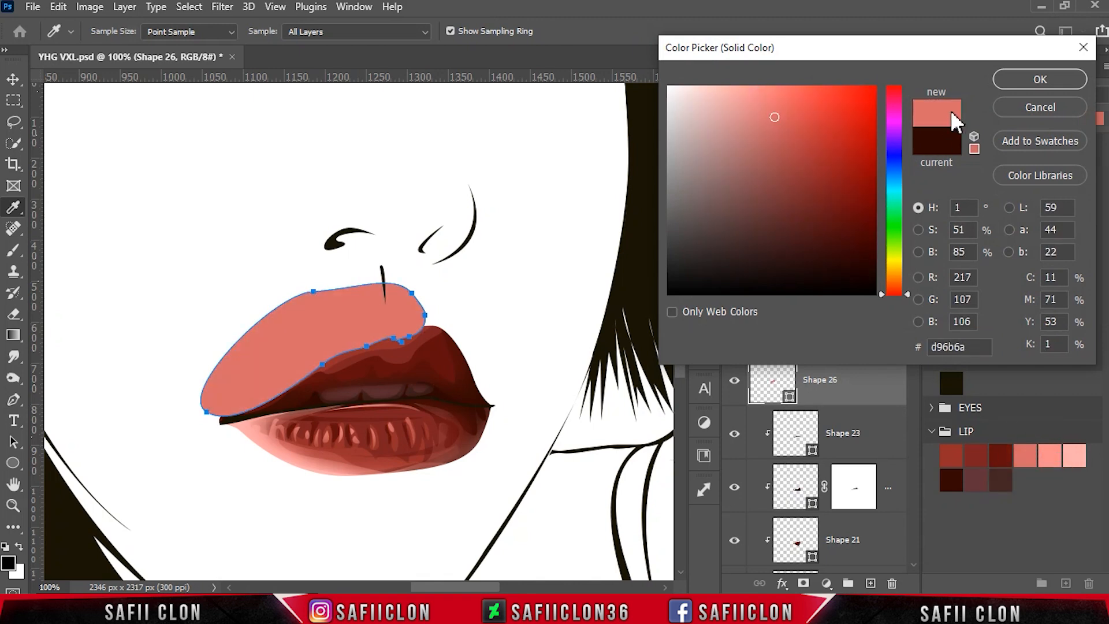
{"action": "left_click", "coordinate": [1034, 78]}
{"action": "right_click", "coordinate": [853, 379]}
{"action": "left_click", "coordinate": [908, 313]}
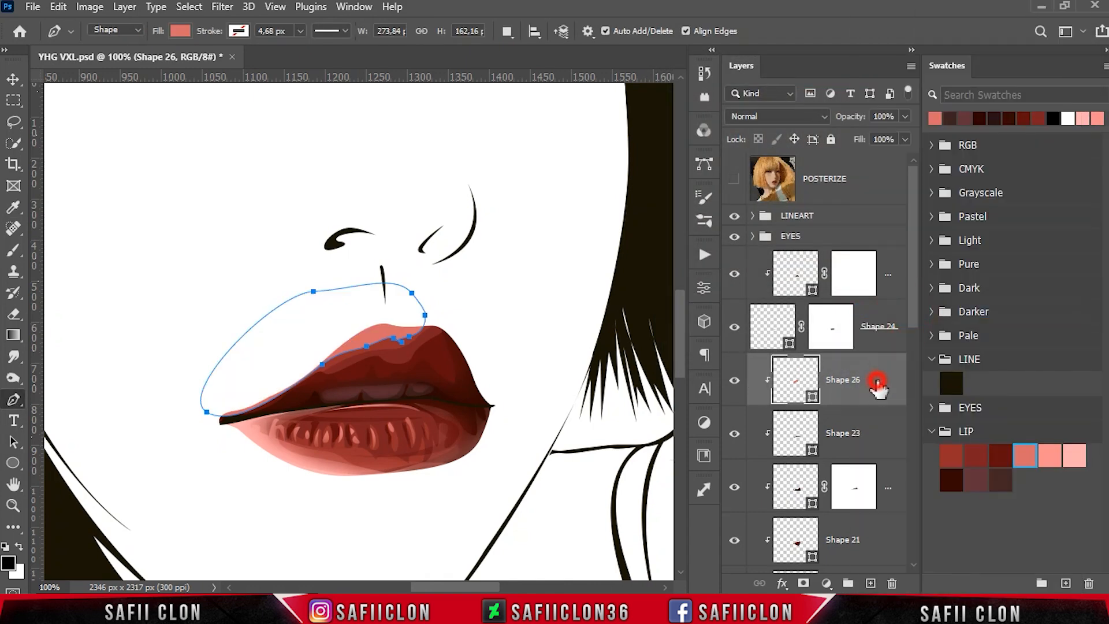
Step: Using Combine Shapes, add a closed path over the cupid's bow and right lip peak to Shape 26, extending it to about 340 × 162 px
{"action": "left_click", "coordinate": [507, 31]}
{"action": "left_click", "coordinate": [533, 67]}
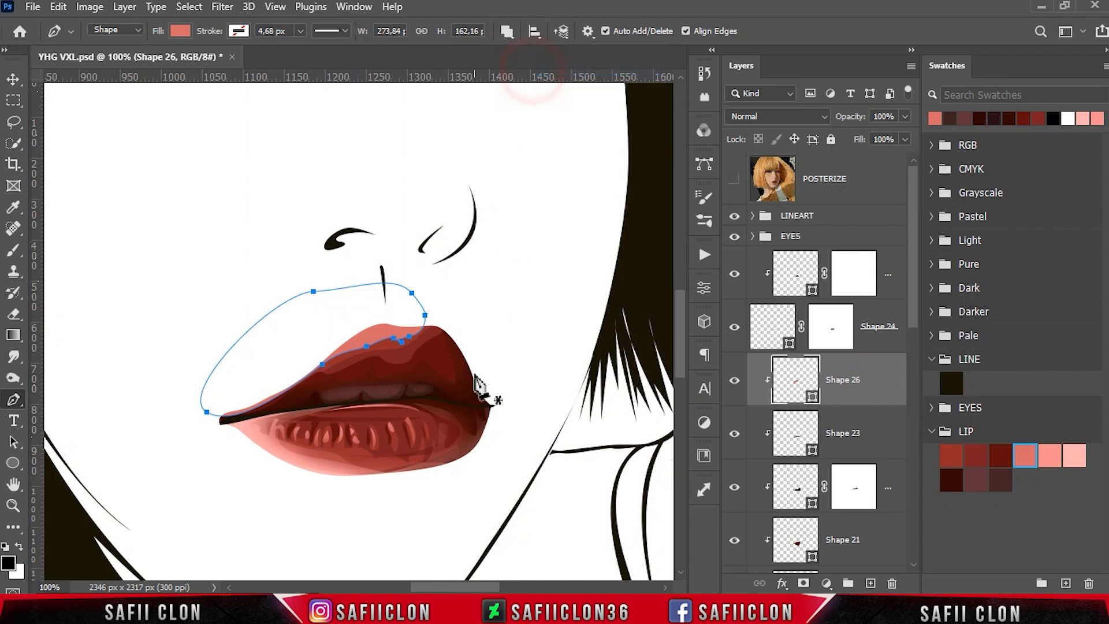
{"action": "left_click", "coordinate": [358, 335]}
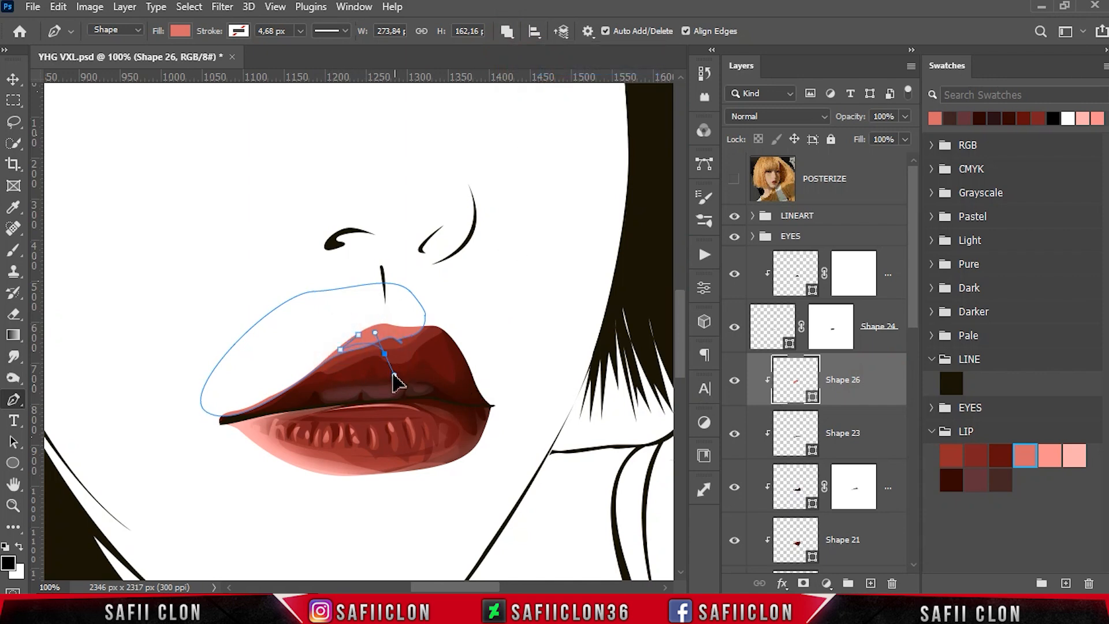
{"action": "left_click", "coordinate": [397, 346]}
{"action": "left_click_drag", "start_coordinate": [411, 333], "coordinate": [358, 319]}
{"action": "left_click", "coordinate": [465, 356]}
{"action": "left_click", "coordinate": [358, 335]}
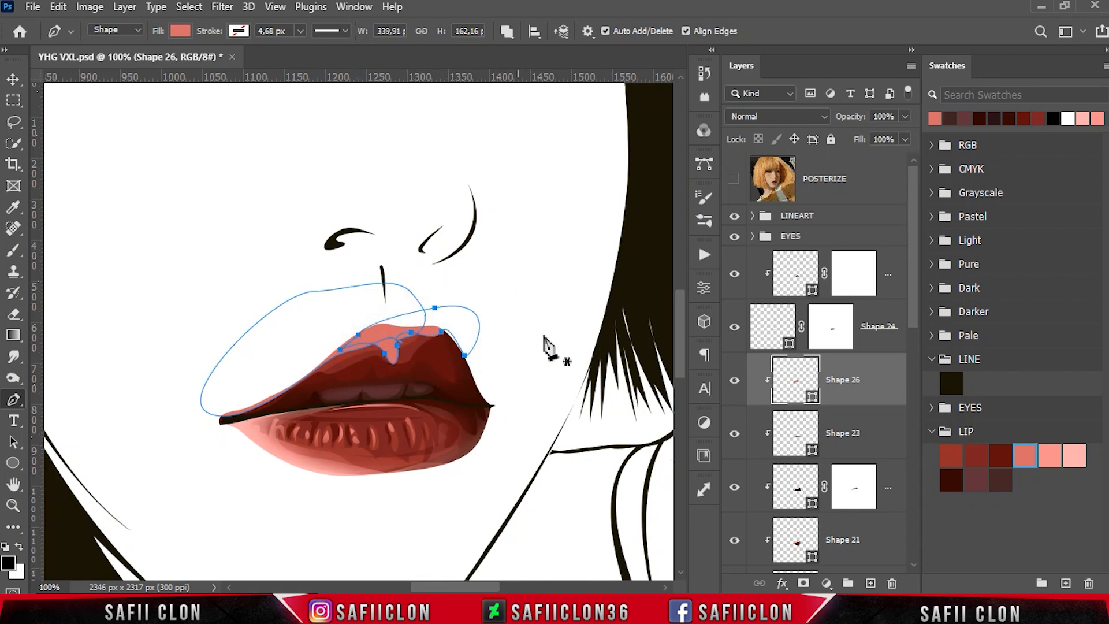
Step: Add a layer mask to Shape 26 and soften the salmon highlight below the cupid's bow with a soft brush at 9% opacity
{"action": "left_click", "coordinate": [805, 584]}
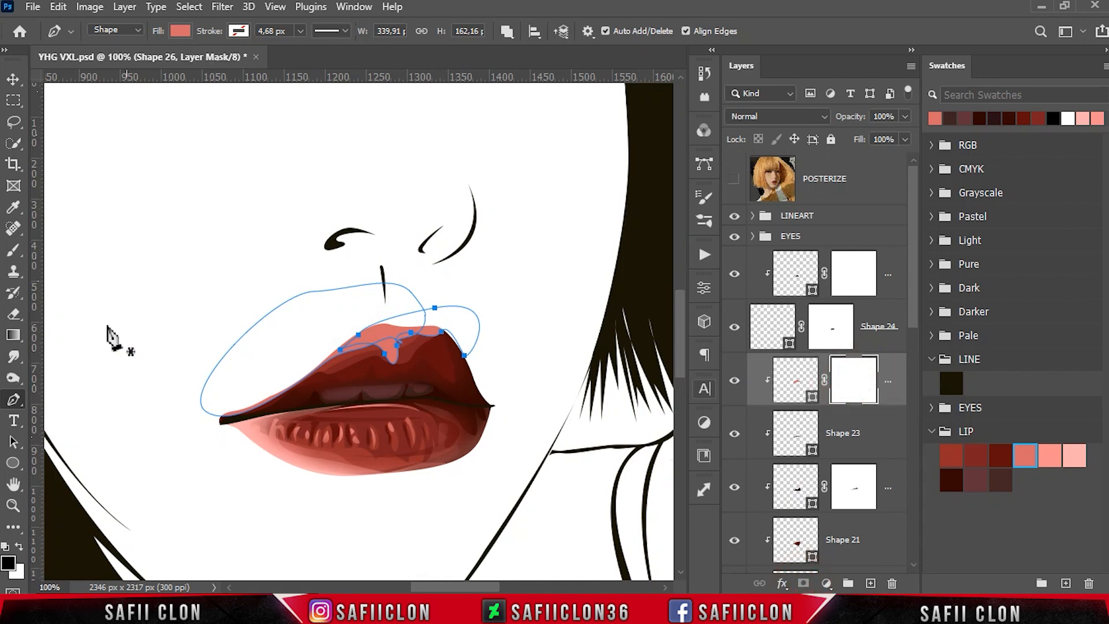
{"action": "left_click", "coordinate": [14, 250]}
{"action": "left_click", "coordinate": [69, 247]}
{"action": "left_click", "coordinate": [374, 32]}
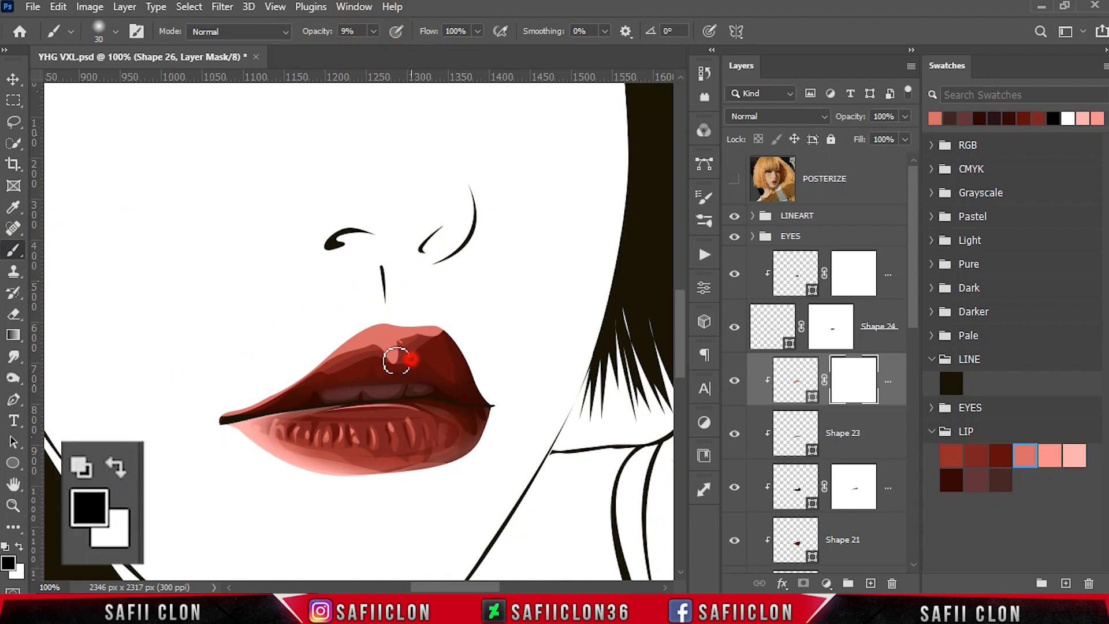
{"action": "mouse_move", "coordinate": [417, 350]}
{"action": "left_mouse_down"}
{"action": "mouse_move", "coordinate": [351, 387]}
{"action": "mouse_move", "coordinate": [442, 345]}
{"action": "mouse_move", "coordinate": [355, 358]}
{"action": "mouse_move", "coordinate": [425, 356]}
{"action": "mouse_move", "coordinate": [450, 330]}
{"action": "mouse_move", "coordinate": [308, 394]}
{"action": "mouse_move", "coordinate": [327, 368]}
{"action": "mouse_move", "coordinate": [378, 363]}
{"action": "mouse_move", "coordinate": [470, 313]}
{"action": "mouse_move", "coordinate": [348, 382]}
{"action": "mouse_move", "coordinate": [391, 352]}
{"action": "mouse_move", "coordinate": [307, 376]}
{"action": "mouse_move", "coordinate": [408, 370]}
{"action": "left_mouse_up"}
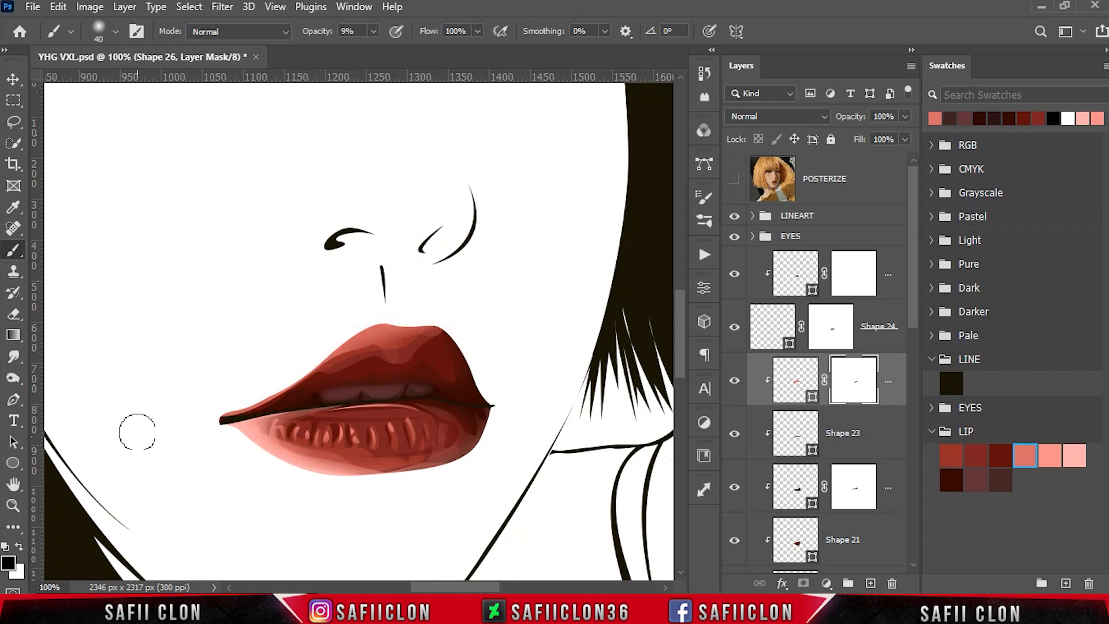
Step: With the Pen tool on a new layer, draw a closed highlight shape along the upper lip's outer edge, about 306 × 185 px
{"action": "left_click_drag", "start_coordinate": [18, 402], "coordinate": [53, 397]}
{"action": "left_click", "coordinate": [507, 30]}
{"action": "left_click", "coordinate": [527, 51]}
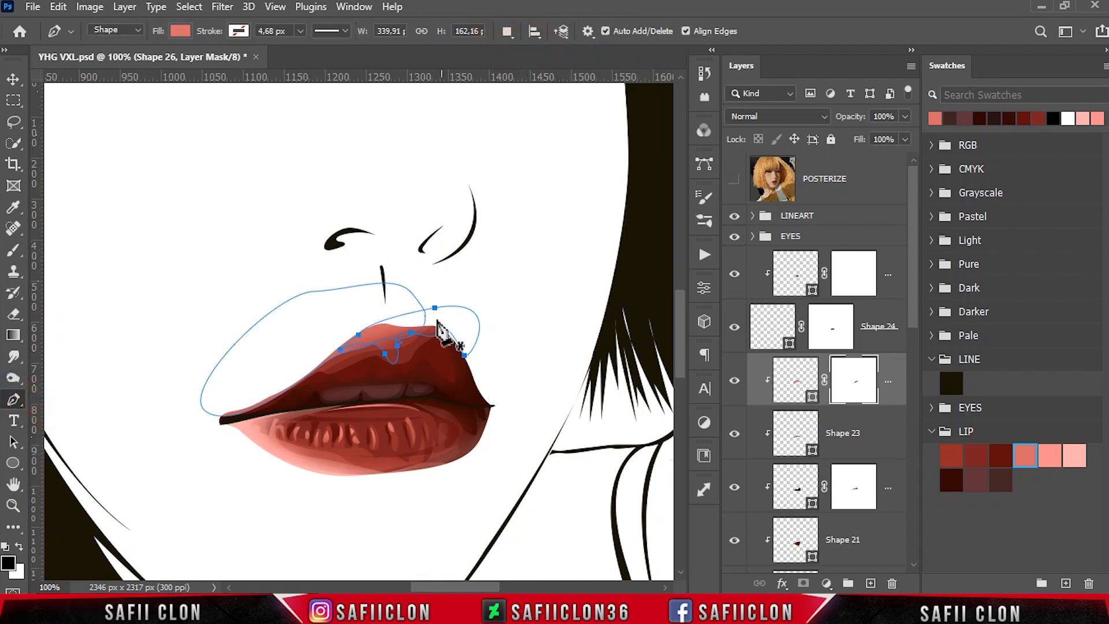
{"action": "left_click", "coordinate": [424, 299]}
{"action": "left_click_drag", "start_coordinate": [404, 334], "coordinate": [381, 336]}
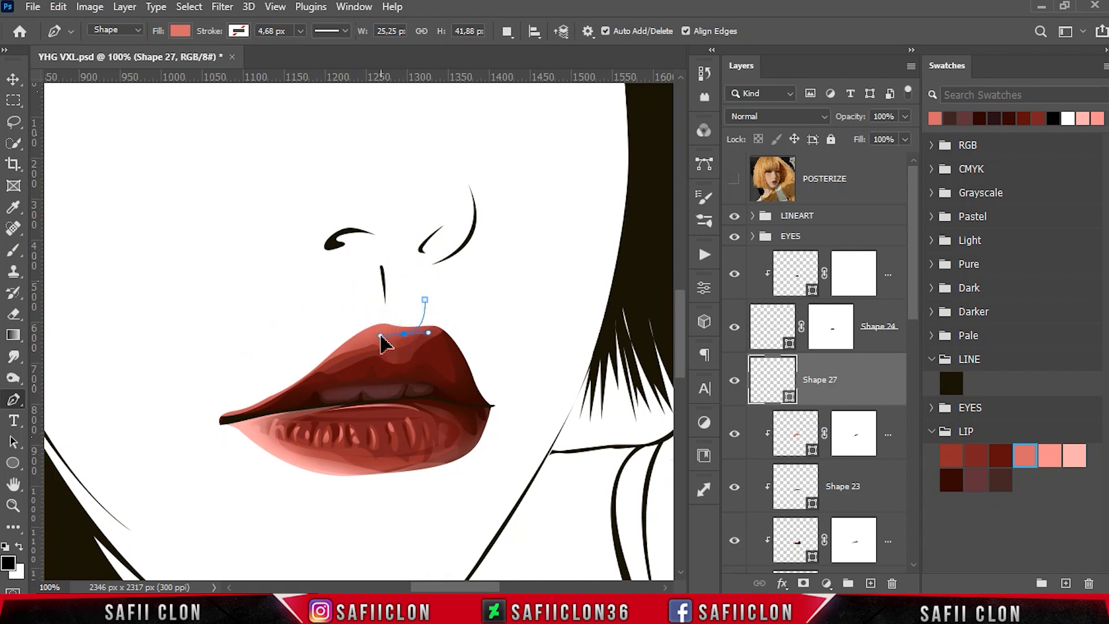
{"action": "left_click", "coordinate": [452, 324]}
{"action": "left_click", "coordinate": [372, 336]}
{"action": "left_click_drag", "start_coordinate": [278, 400], "coordinate": [247, 415]}
{"action": "left_click_drag", "start_coordinate": [213, 416], "coordinate": [207, 388]}
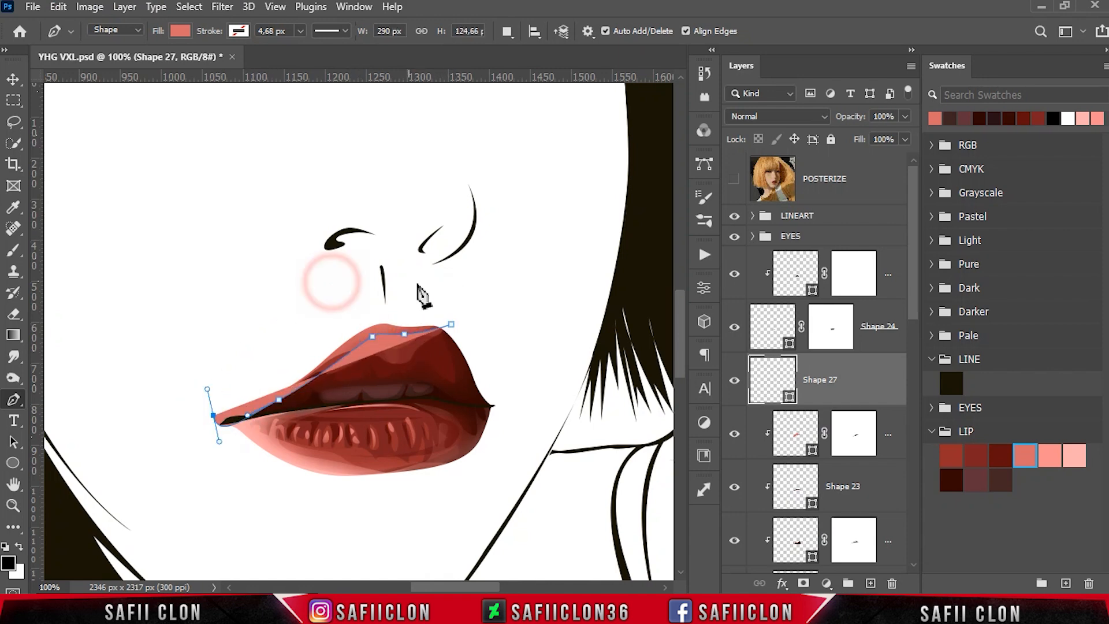
{"action": "left_click_drag", "start_coordinate": [332, 282], "coordinate": [426, 284]}
{"action": "left_click_drag", "start_coordinate": [463, 302], "coordinate": [464, 326]}
{"action": "left_click", "coordinate": [451, 324]}
Step: Recolor Shape 27 with the light pink #f88d8c from the LIP swatches and clip it to the lip shape below
{"action": "left_click", "coordinate": [789, 403]}
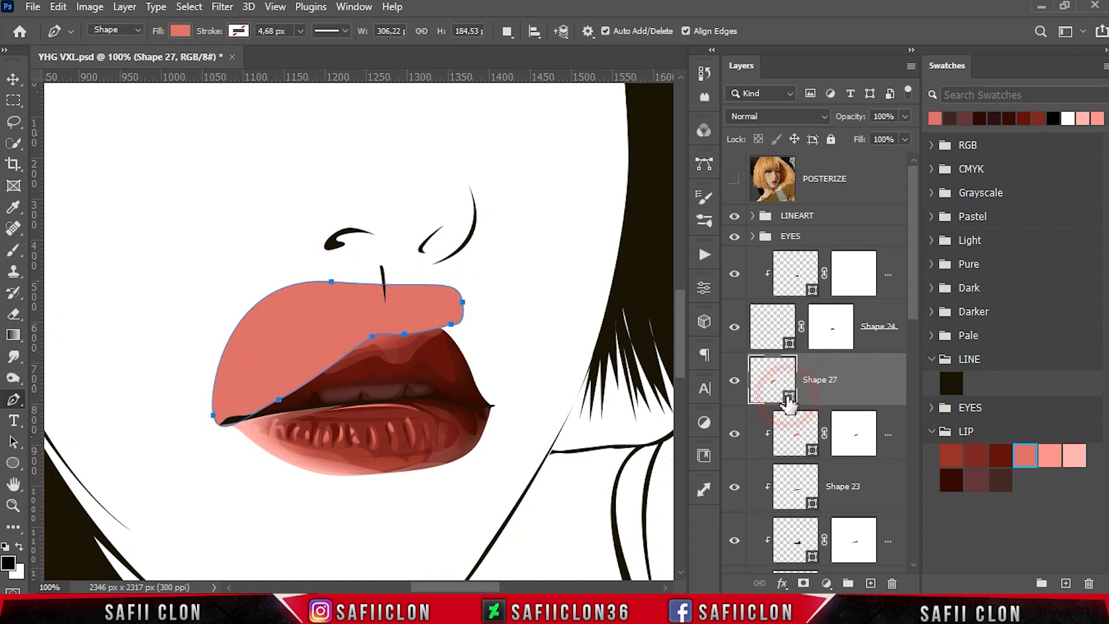
{"action": "double_click", "coordinate": [789, 402]}
{"action": "left_click", "coordinate": [1050, 454]}
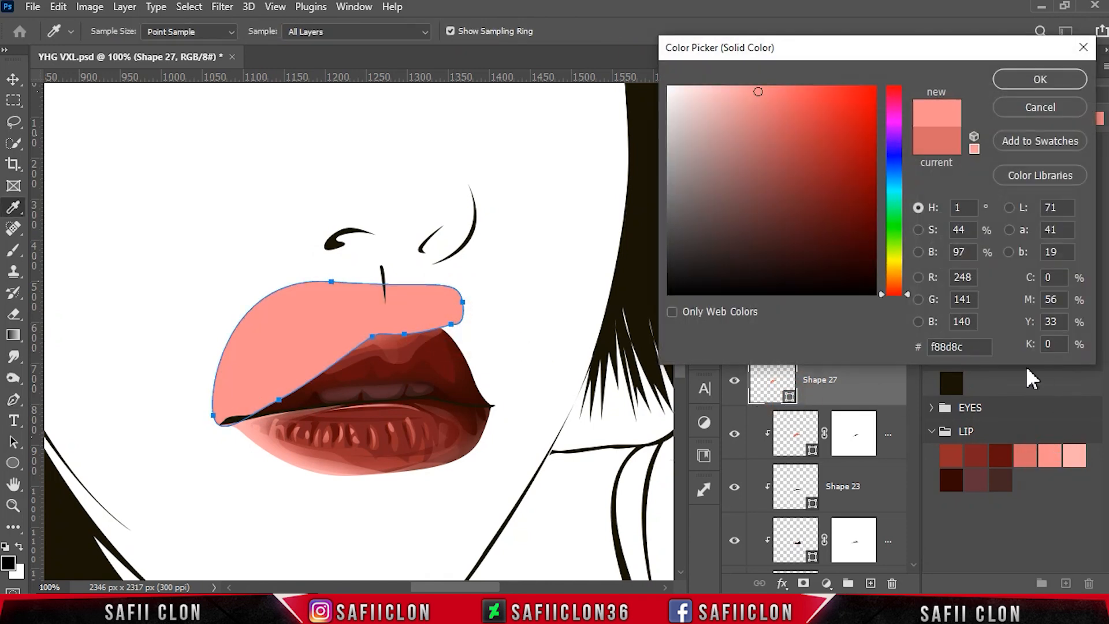
{"action": "left_click", "coordinate": [1038, 79]}
{"action": "right_click", "coordinate": [846, 377]}
{"action": "left_click", "coordinate": [890, 312]}
Step: Add a layer mask to Shape 27 and soften the pink highlight along the upper lip with a soft brush at 9% opacity
{"action": "left_click", "coordinate": [803, 583]}
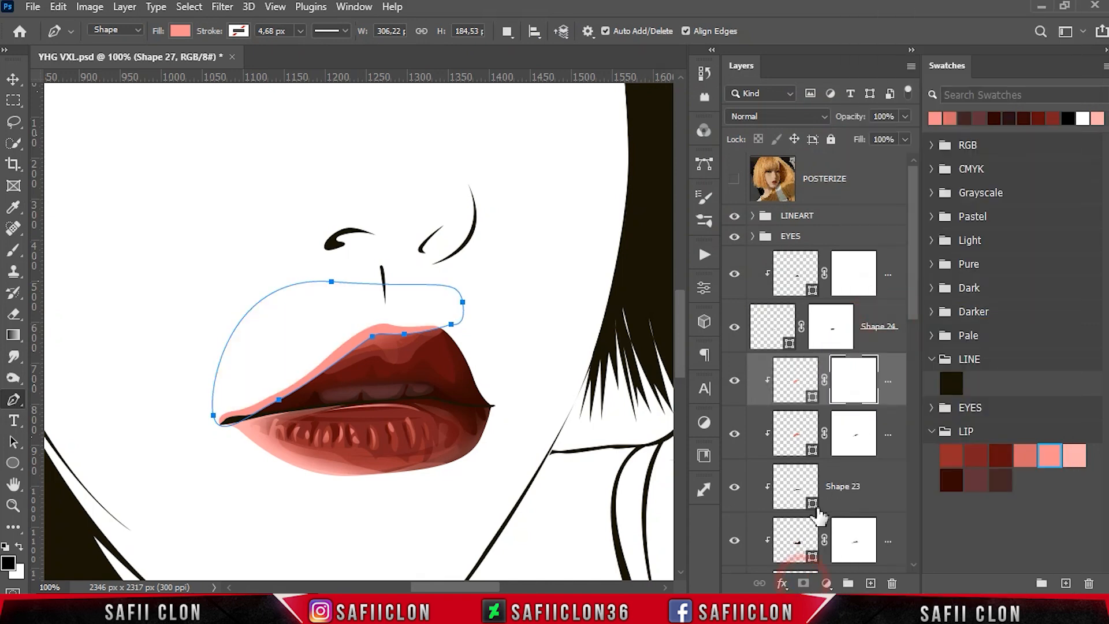
{"action": "left_click", "coordinate": [854, 377]}
{"action": "right_click", "coordinate": [14, 250]}
{"action": "left_click", "coordinate": [76, 248]}
{"action": "left_click_drag", "start_coordinate": [456, 326], "coordinate": [403, 341]}
{"action": "mouse_move", "coordinate": [480, 289]}
{"action": "left_mouse_down"}
{"action": "mouse_move", "coordinate": [280, 414]}
{"action": "mouse_move", "coordinate": [234, 427]}
{"action": "left_mouse_up"}
{"action": "mouse_move", "coordinate": [337, 379]}
{"action": "left_mouse_down"}
{"action": "mouse_move", "coordinate": [235, 431]}
{"action": "mouse_move", "coordinate": [366, 342]}
{"action": "left_mouse_up"}
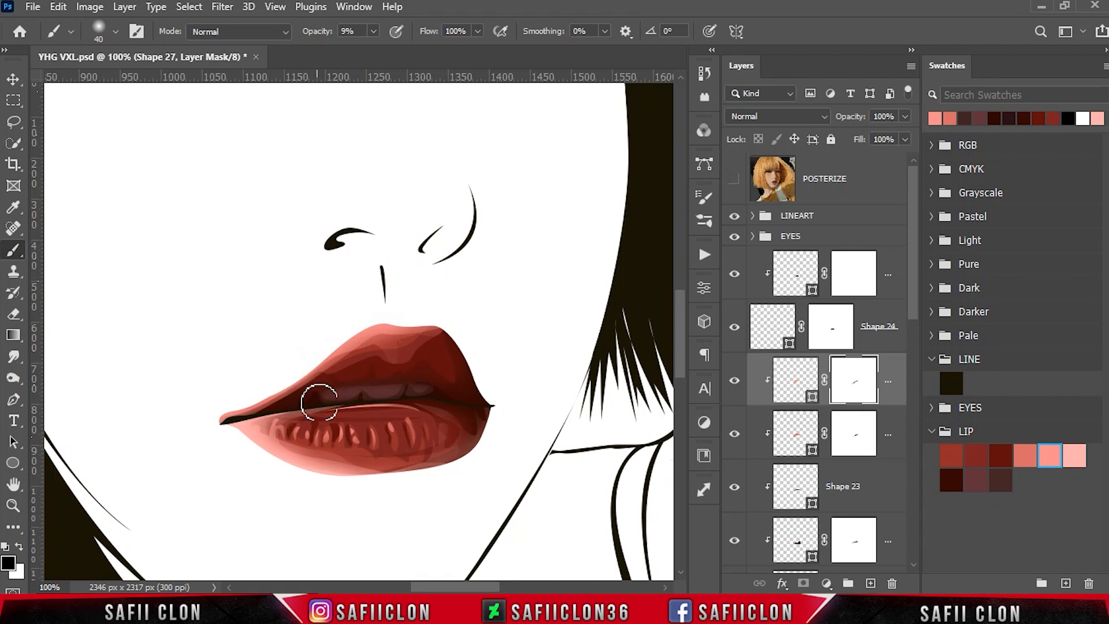
Step: With the Pen tool on a new layer, draw a closed highlight shape over the upper lip's outer edge and left mouth corner, about 359 × 186 px
{"action": "left_click", "coordinate": [15, 404]}
{"action": "left_click", "coordinate": [70, 395]}
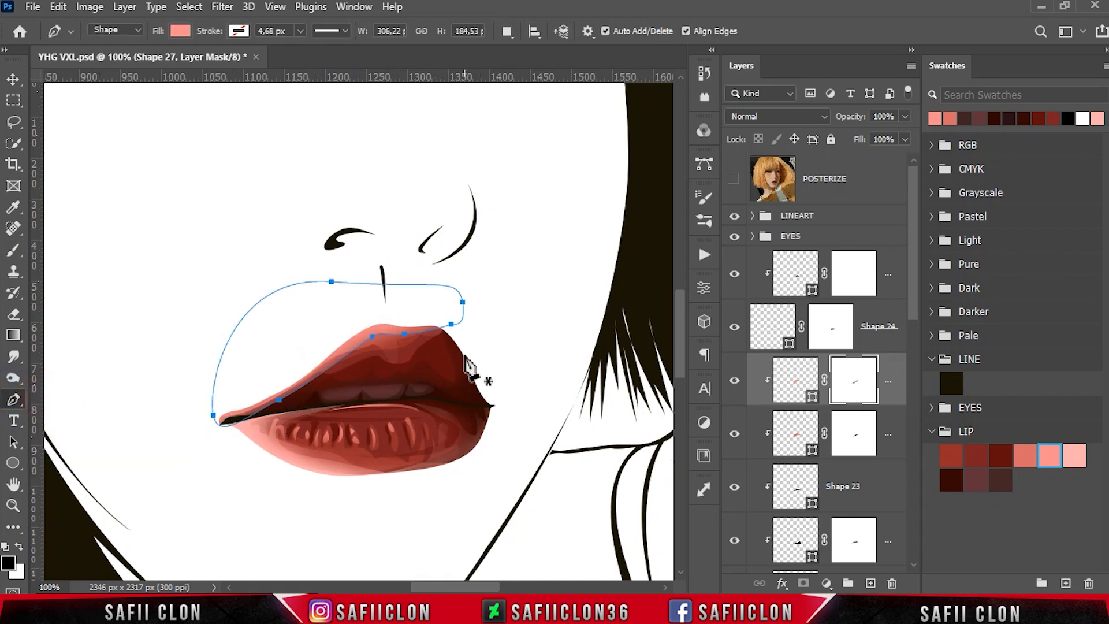
{"action": "key", "text": "Escape"}
{"action": "left_click", "coordinate": [456, 336]}
{"action": "left_click", "coordinate": [433, 335]}
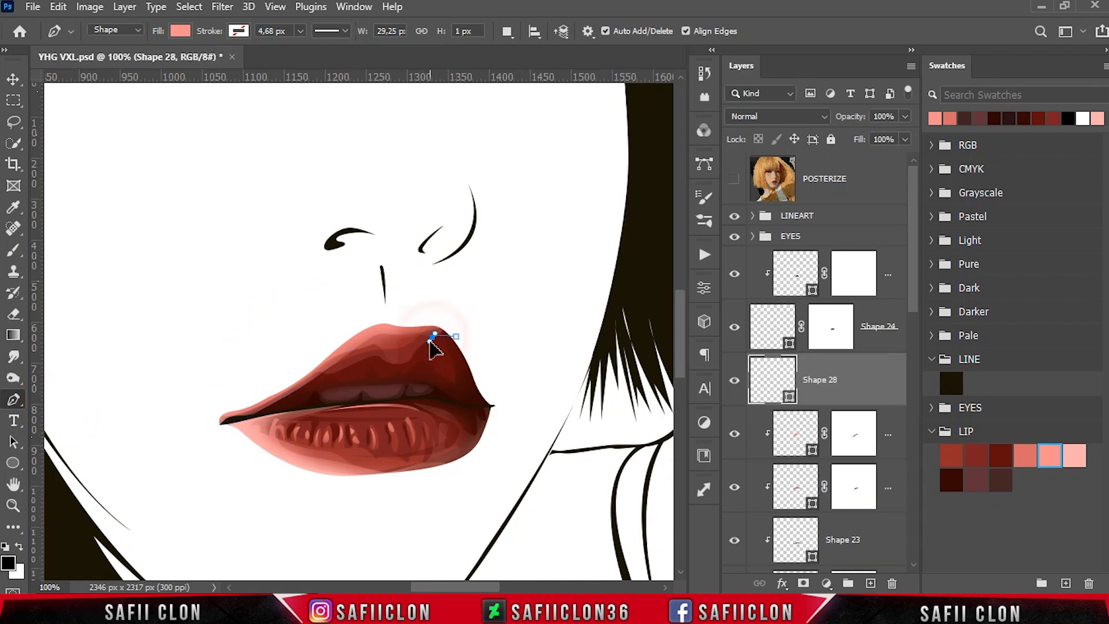
{"action": "left_click_drag", "start_coordinate": [391, 339], "coordinate": [320, 397]}
{"action": "left_click", "coordinate": [342, 408]}
{"action": "left_click_drag", "start_coordinate": [227, 435], "coordinate": [168, 424]}
{"action": "left_click_drag", "start_coordinate": [197, 404], "coordinate": [255, 322]}
{"action": "left_click_drag", "start_coordinate": [321, 297], "coordinate": [442, 307]}
{"action": "left_click_drag", "start_coordinate": [448, 307], "coordinate": [470, 332]}
{"action": "left_click", "coordinate": [457, 337]}
Step: Recolor Shape 28 with the pale pink #ffafae from the LIP swatches and clip it to the lip shape below
{"action": "left_click", "coordinate": [790, 398]}
{"action": "left_click", "coordinate": [1075, 455]}
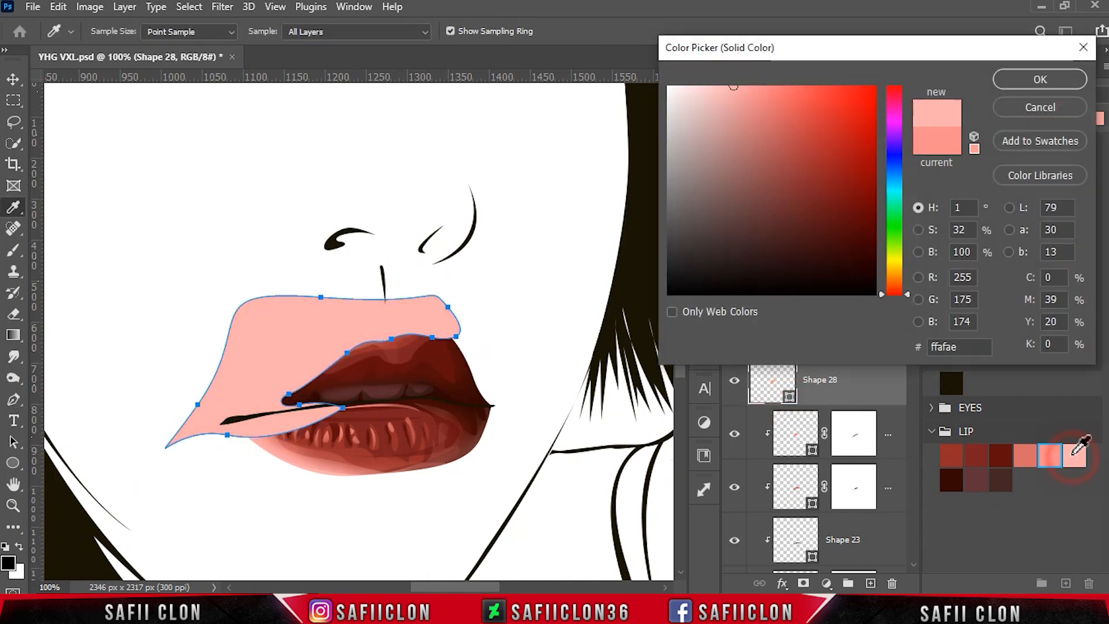
{"action": "left_click", "coordinate": [1041, 81]}
{"action": "right_click", "coordinate": [859, 370]}
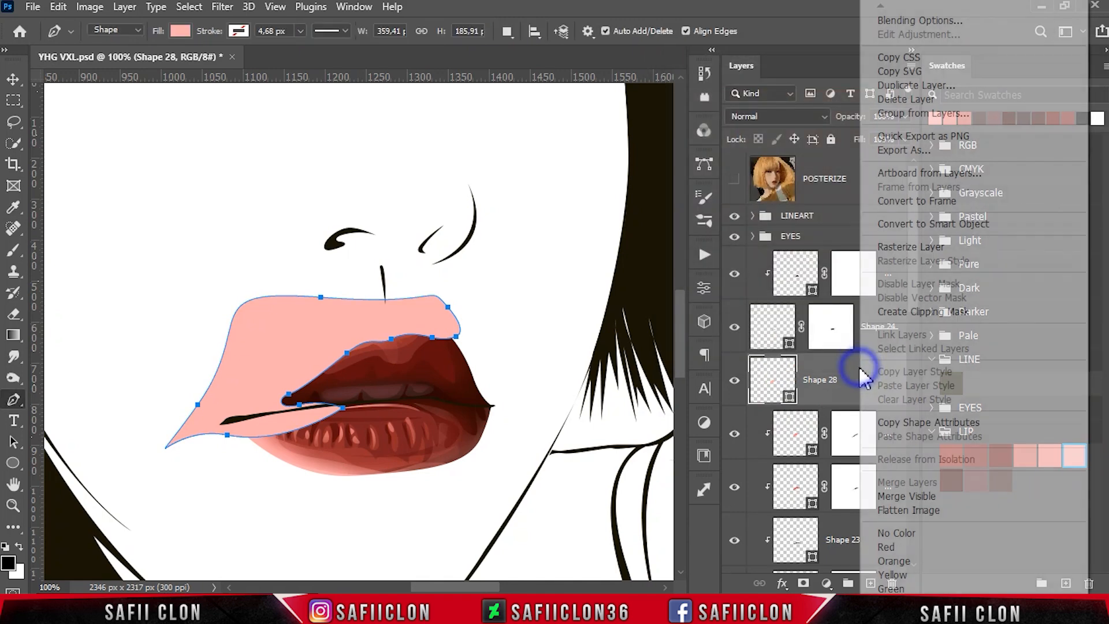
{"action": "left_click", "coordinate": [916, 352]}
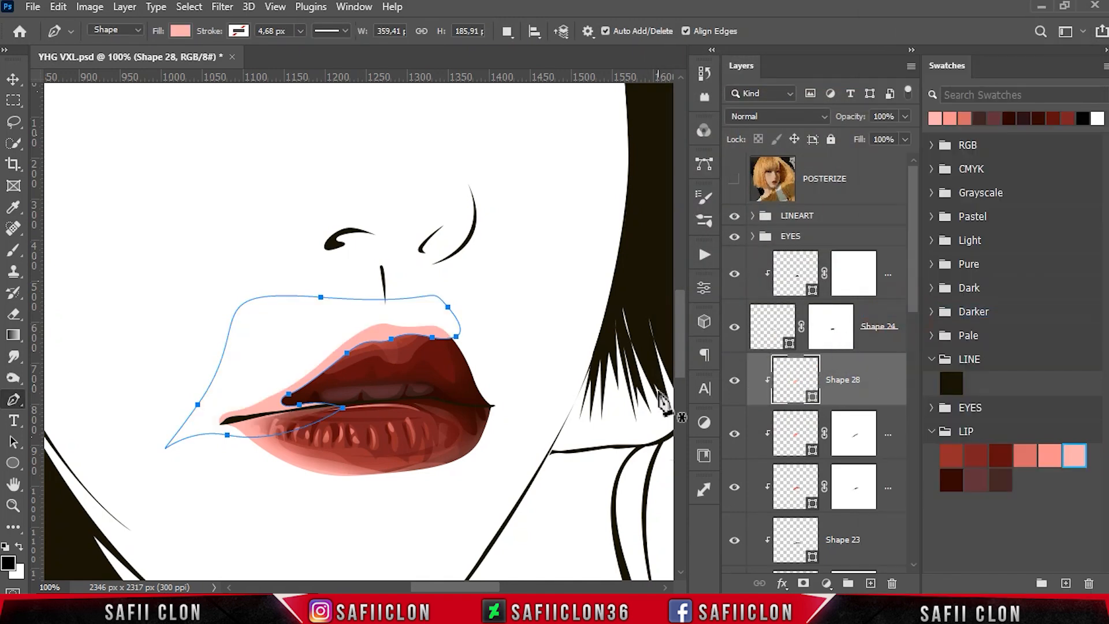
Step: Add a layer mask to Shape 28 and fade the pale pink highlight with a soft brush at 9% opacity
{"action": "left_click", "coordinate": [804, 584]}
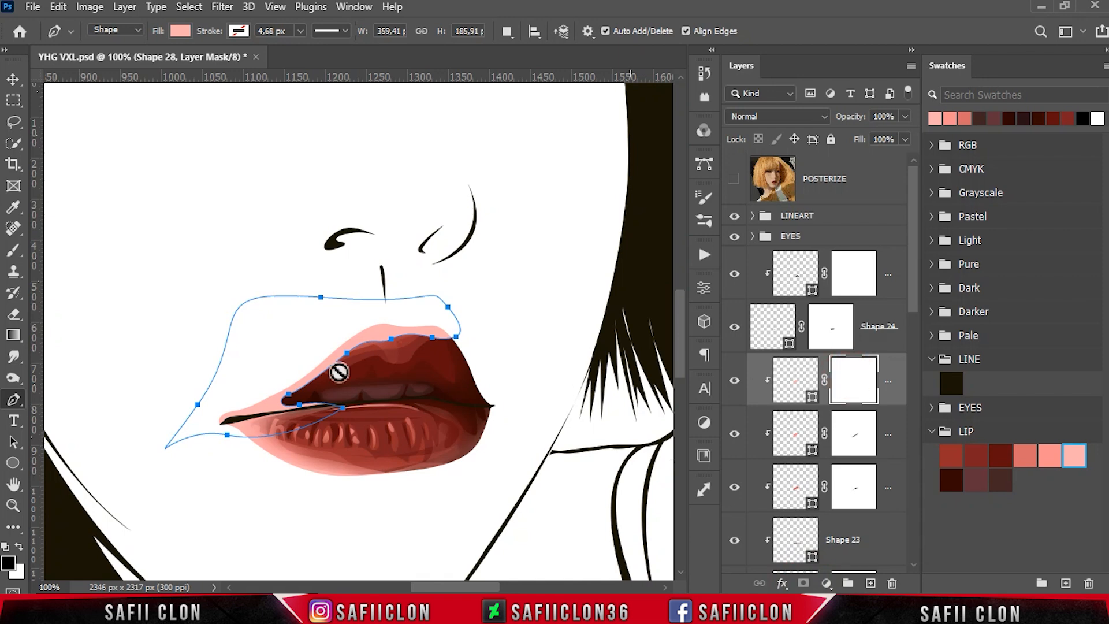
{"action": "left_click", "coordinate": [18, 252]}
{"action": "left_click", "coordinate": [69, 248]}
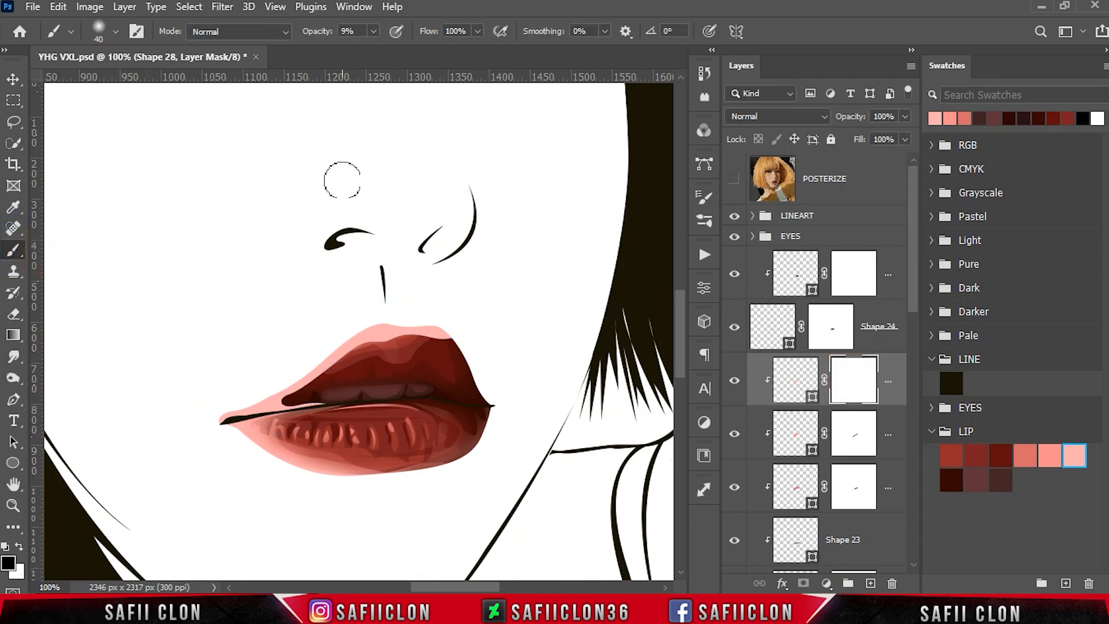
{"action": "mouse_move", "coordinate": [460, 345]}
{"action": "left_mouse_down"}
{"action": "mouse_move", "coordinate": [362, 375]}
{"action": "mouse_move", "coordinate": [410, 354]}
{"action": "mouse_move", "coordinate": [365, 361]}
{"action": "mouse_move", "coordinate": [409, 345]}
{"action": "mouse_move", "coordinate": [362, 397]}
{"action": "mouse_move", "coordinate": [409, 366]}
{"action": "mouse_move", "coordinate": [348, 363]}
{"action": "mouse_move", "coordinate": [321, 379]}
{"action": "mouse_move", "coordinate": [316, 405]}
{"action": "mouse_move", "coordinate": [259, 416]}
{"action": "mouse_move", "coordinate": [358, 345]}
{"action": "mouse_move", "coordinate": [382, 367]}
{"action": "mouse_move", "coordinate": [384, 327]}
{"action": "mouse_move", "coordinate": [353, 386]}
{"action": "mouse_move", "coordinate": [297, 407]}
{"action": "mouse_move", "coordinate": [391, 343]}
{"action": "mouse_move", "coordinate": [492, 340]}
{"action": "mouse_move", "coordinate": [429, 337]}
{"action": "mouse_move", "coordinate": [279, 409]}
{"action": "mouse_move", "coordinate": [350, 367]}
{"action": "mouse_move", "coordinate": [431, 397]}
{"action": "left_mouse_up"}
{"action": "key", "text": "bracketright"}
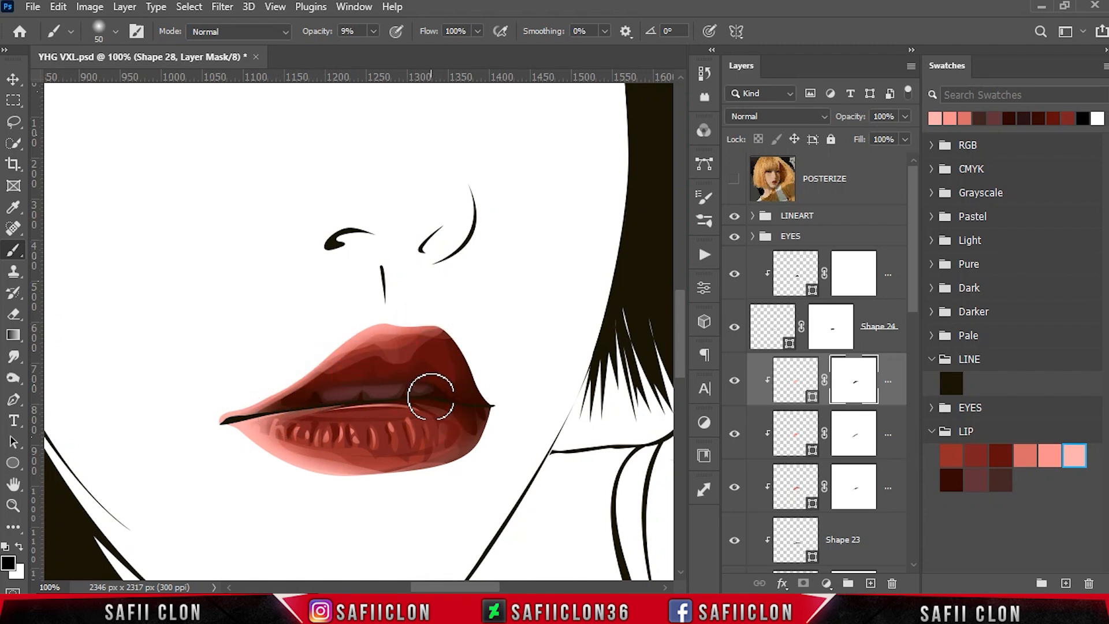
Step: Using the POSTERIZE photo as reference, draw a small crescent highlight on a new layer near the upper lip's right corner, about 17 × 12 px
{"action": "scroll", "coordinate": [437, 407], "scroll_direction": "down", "scroll_amount": 4}
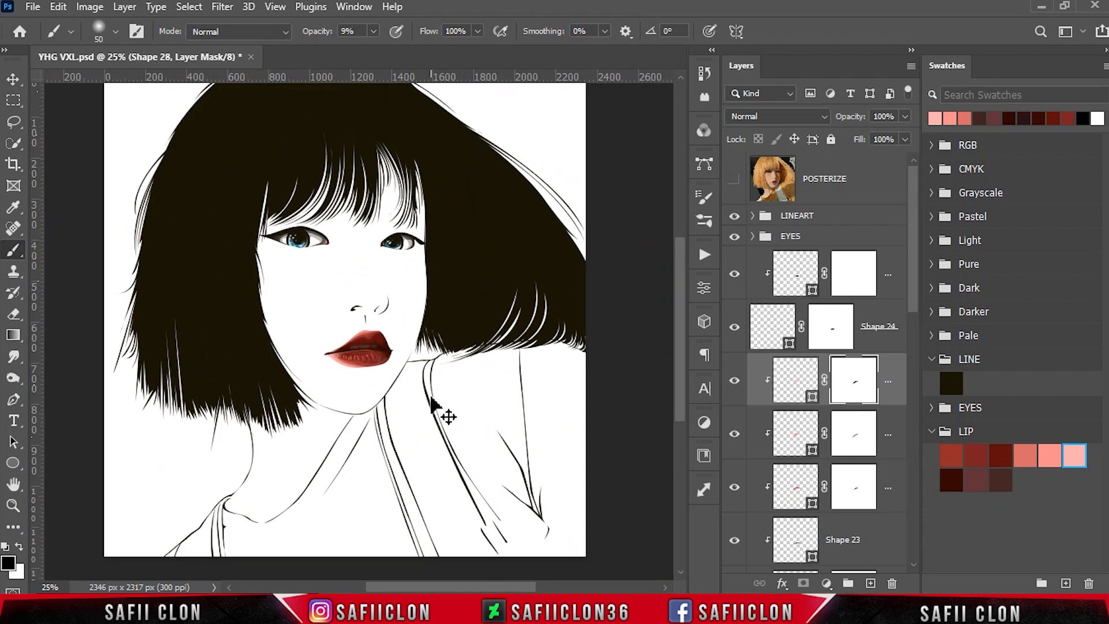
{"action": "scroll", "coordinate": [432, 398], "scroll_direction": "up", "scroll_amount": 3}
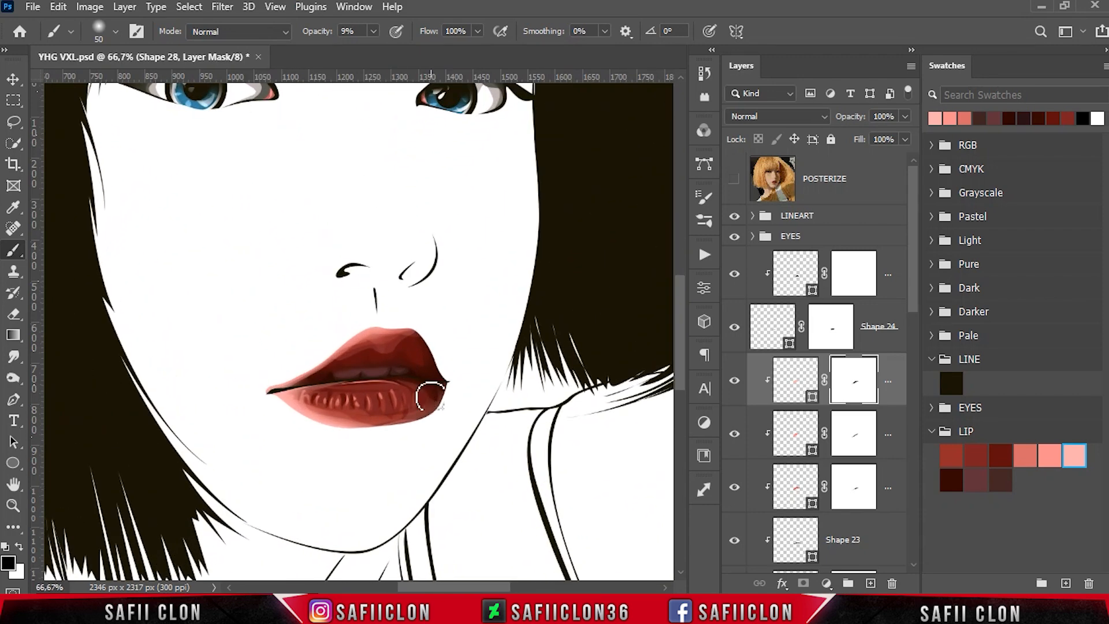
{"action": "left_click", "coordinate": [734, 181]}
{"action": "left_click", "coordinate": [734, 185]}
{"action": "left_click", "coordinate": [734, 184]}
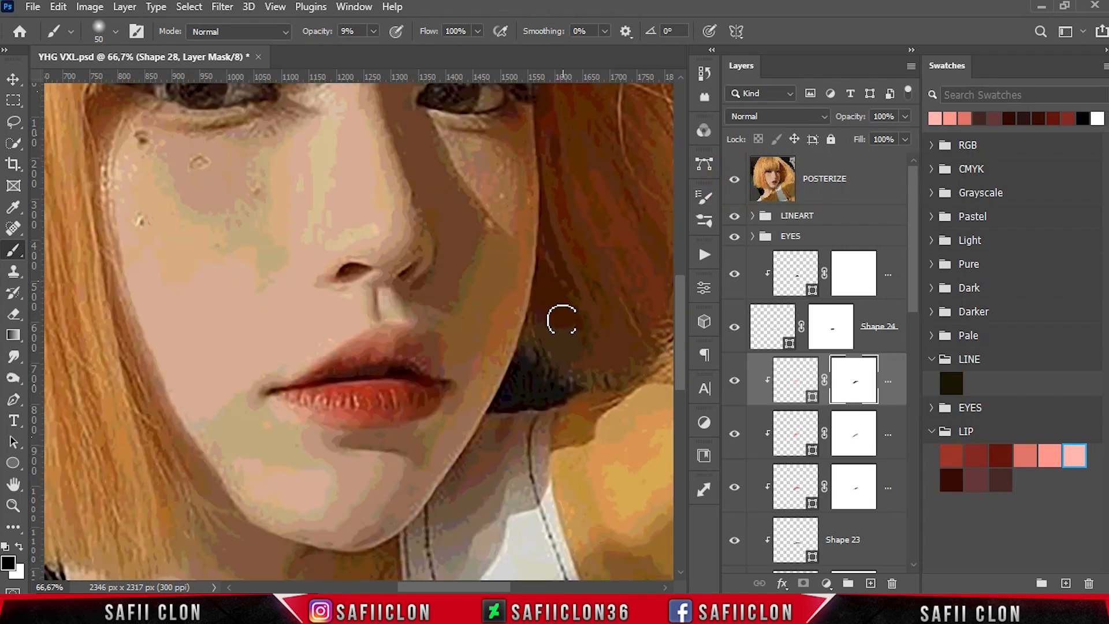
{"action": "left_click_drag", "start_coordinate": [14, 398], "coordinate": [64, 395]}
{"action": "left_click", "coordinate": [507, 31]}
{"action": "left_click", "coordinate": [549, 46]}
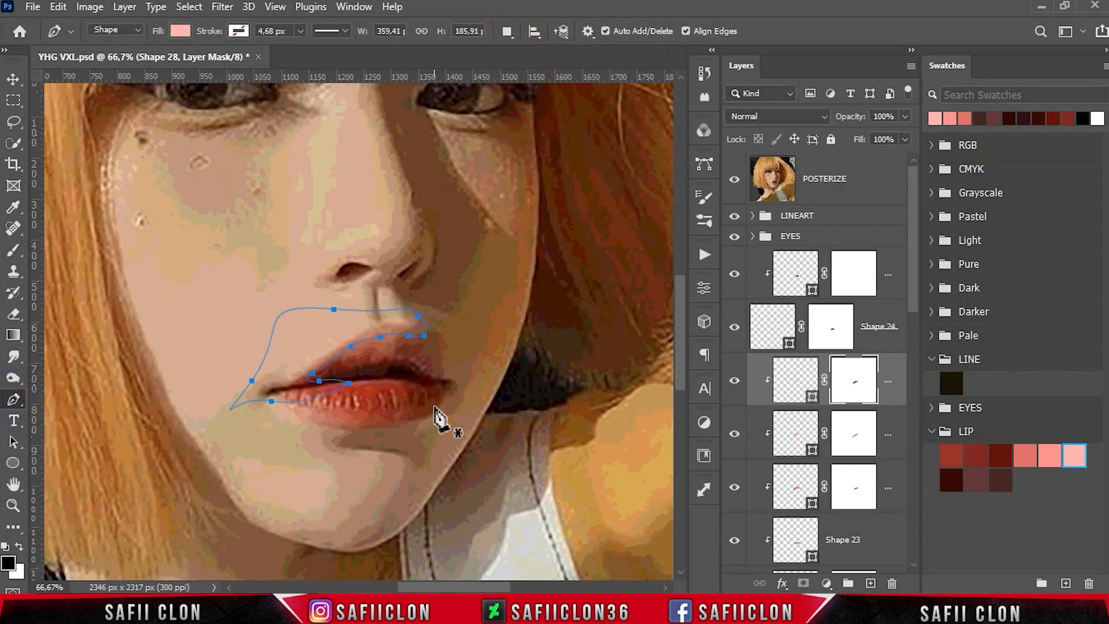
{"action": "key", "text": "ctrl+plus"}
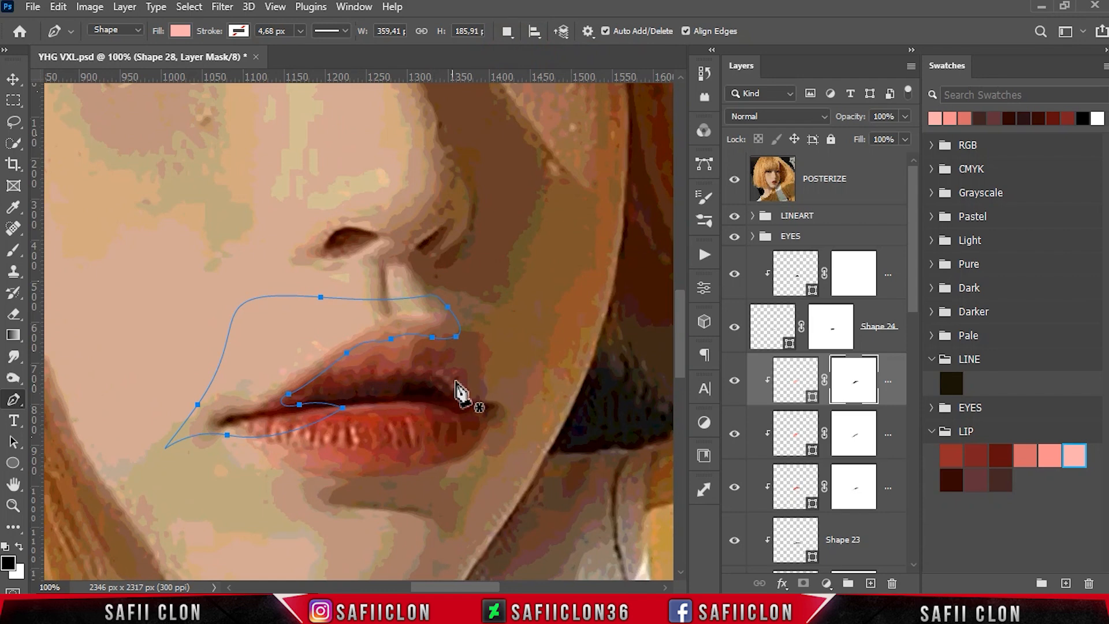
{"action": "left_click", "coordinate": [459, 386]}
{"action": "left_click_drag", "start_coordinate": [464, 384], "coordinate": [483, 386]}
{"action": "left_click", "coordinate": [734, 179]}
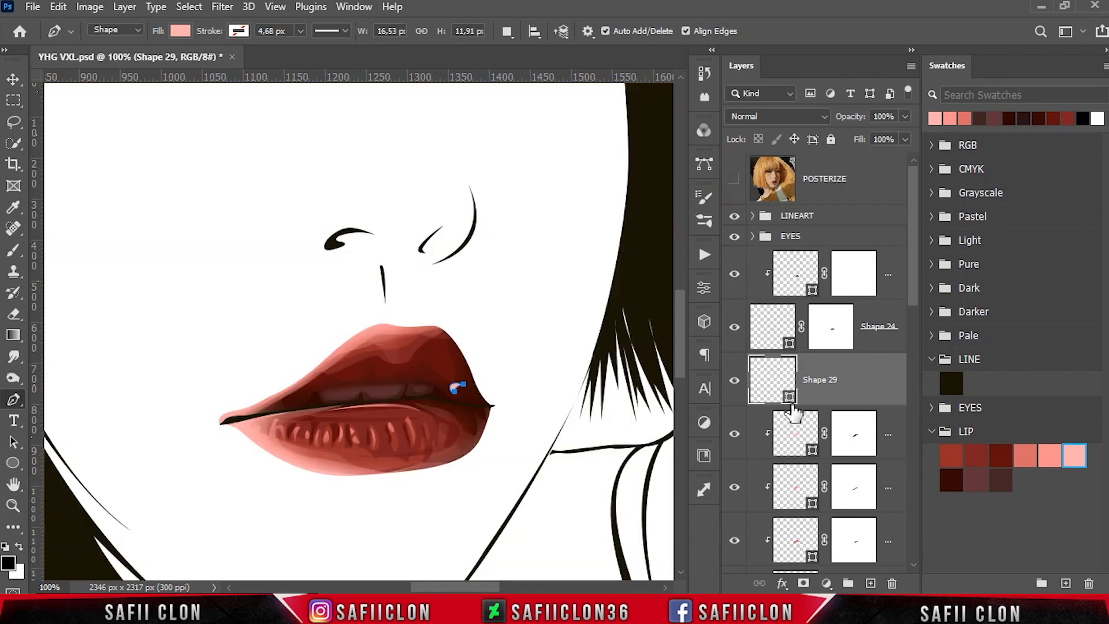
Step: Using Combine Shapes, trace small highlight marks from the right corner to the center of the upper lip, extending Shape 29 to about 102 × 43 px
{"action": "double_click", "coordinate": [782, 391]}
{"action": "left_click", "coordinate": [1040, 79]}
{"action": "key", "text": "p"}
{"action": "left_click", "coordinate": [507, 30]}
{"action": "left_click", "coordinate": [529, 68]}
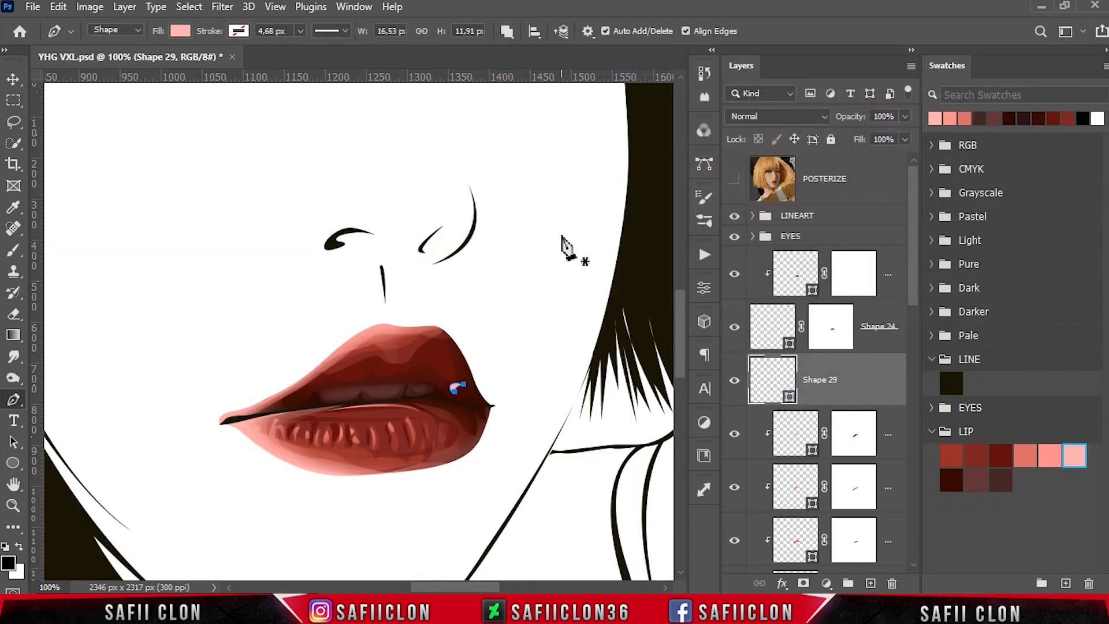
{"action": "left_click", "coordinate": [734, 181]}
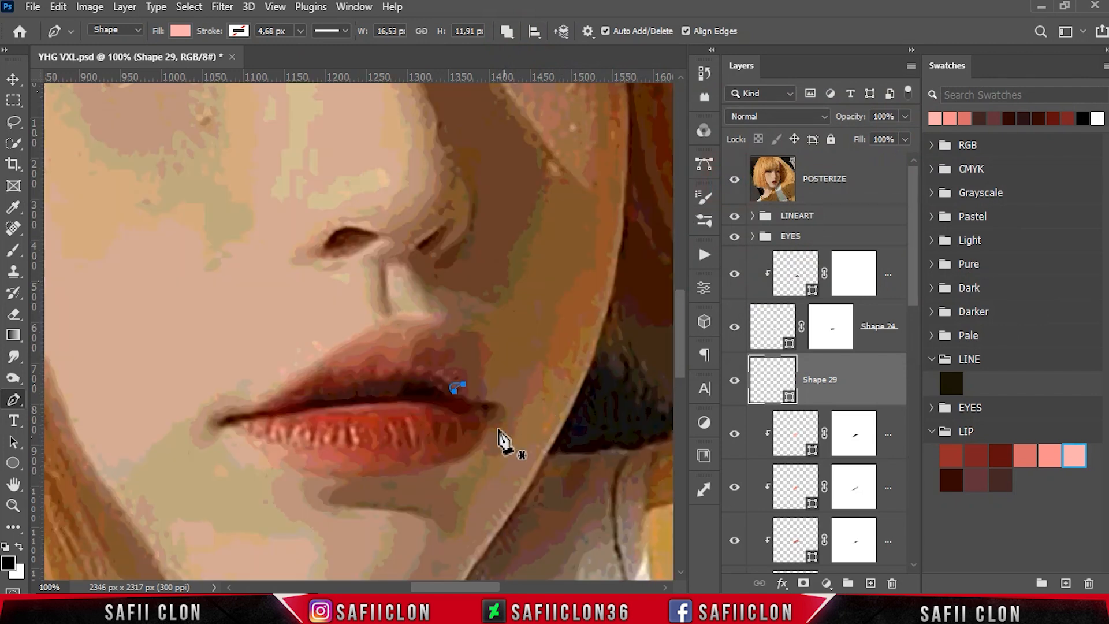
{"action": "left_click", "coordinate": [443, 371]}
{"action": "left_click", "coordinate": [436, 376]}
{"action": "left_click", "coordinate": [443, 371]}
{"action": "left_click", "coordinate": [426, 367]}
{"action": "left_click", "coordinate": [416, 371]}
{"action": "left_click", "coordinate": [412, 360]}
{"action": "left_click", "coordinate": [412, 360]}
{"action": "left_click_drag", "start_coordinate": [406, 373], "coordinate": [395, 381]}
{"action": "left_click", "coordinate": [382, 358]}
{"action": "left_click", "coordinate": [382, 358]}
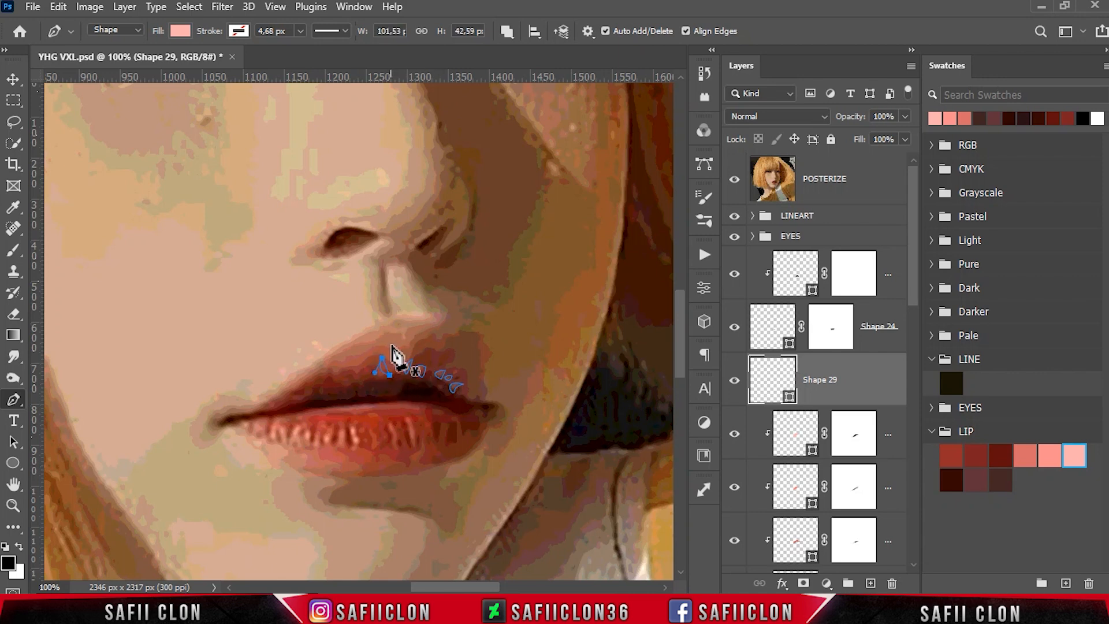
{"action": "left_click", "coordinate": [736, 183]}
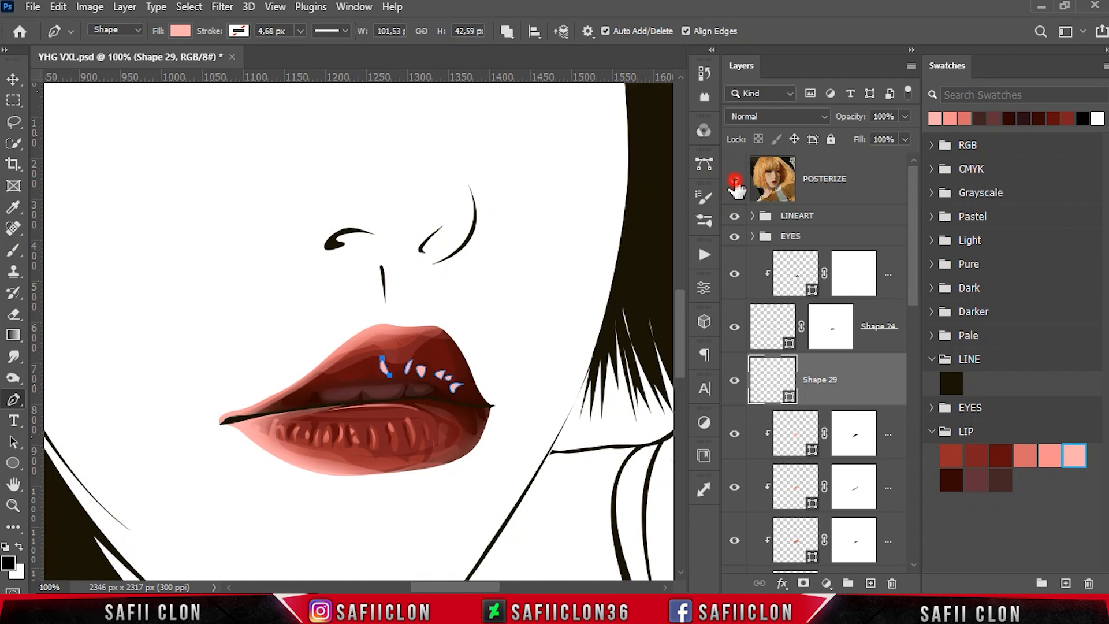
Step: Add four thin highlight marks along the left half of the upper lip to Shape 29, extending it to about 208 × 50 px
{"action": "left_click", "coordinate": [736, 183]}
{"action": "left_click", "coordinate": [311, 387]}
{"action": "mouse_move", "coordinate": [295, 398]}
{"action": "left_mouse_down"}
{"action": "mouse_move", "coordinate": [285, 395]}
{"action": "mouse_move", "coordinate": [315, 370]}
{"action": "mouse_move", "coordinate": [326, 400]}
{"action": "mouse_move", "coordinate": [366, 391]}
{"action": "mouse_move", "coordinate": [348, 396]}
{"action": "mouse_move", "coordinate": [357, 351]}
{"action": "left_mouse_up"}
{"action": "left_click", "coordinate": [326, 374]}
{"action": "left_click", "coordinate": [364, 358]}
{"action": "left_click", "coordinate": [348, 367]}
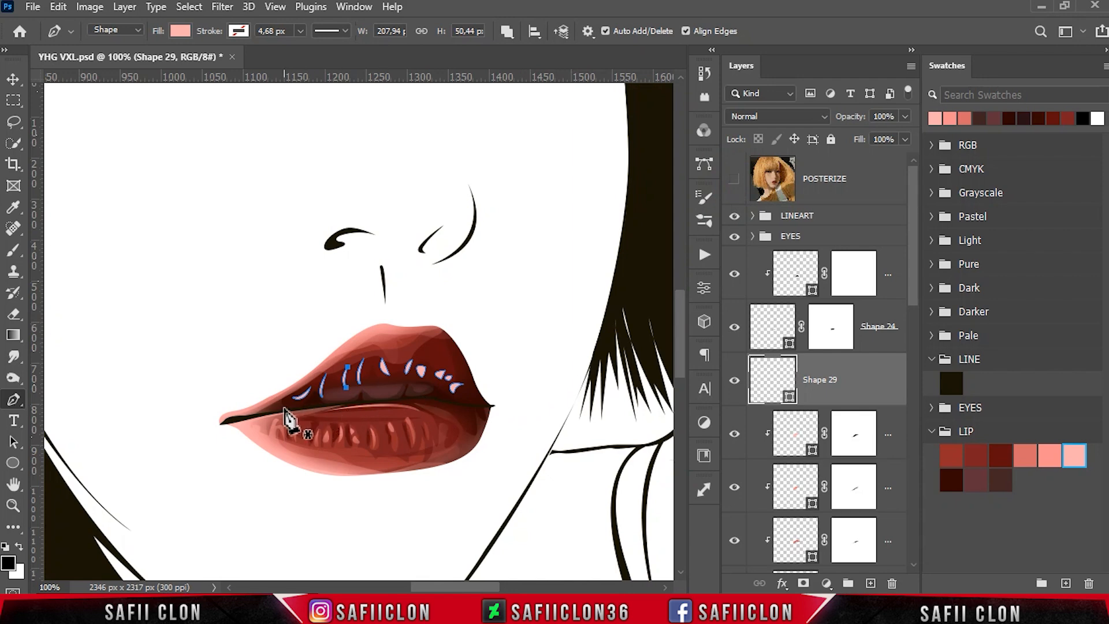
Step: Clip Shape 29 to the lip shape below and give it a layer mask
{"action": "right_click", "coordinate": [866, 384]}
{"action": "left_click", "coordinate": [918, 308]}
{"action": "left_click", "coordinate": [803, 582]}
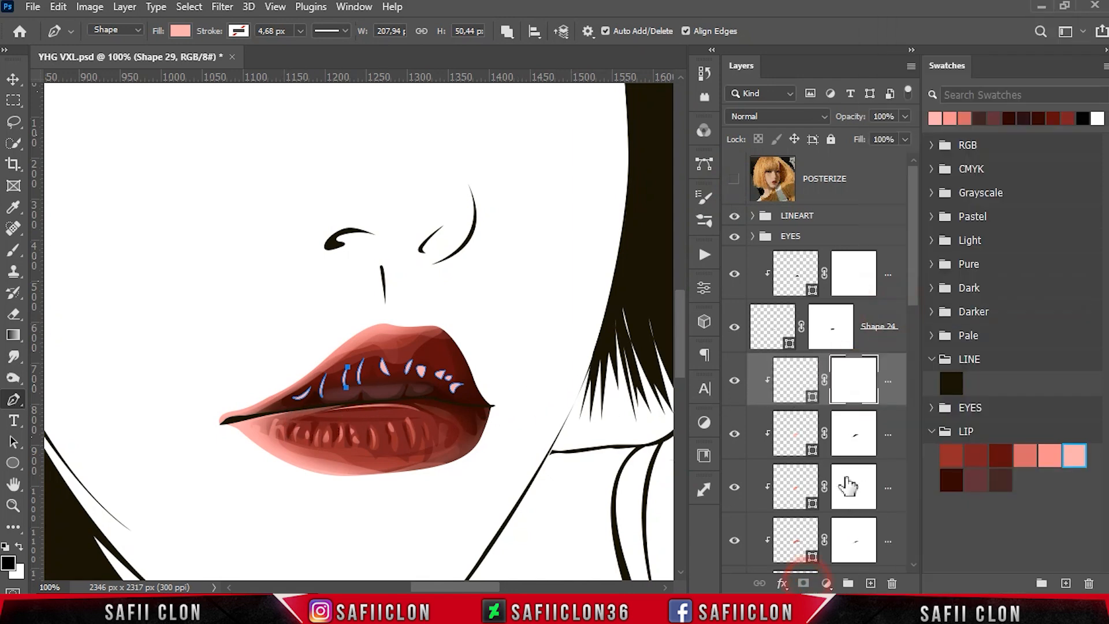
Step: Soften the lower ends of the small upper lip highlights on Shape 29's mask with a 50 px soft brush at 9% opacity
{"action": "left_click", "coordinate": [14, 250]}
{"action": "left_click", "coordinate": [81, 250]}
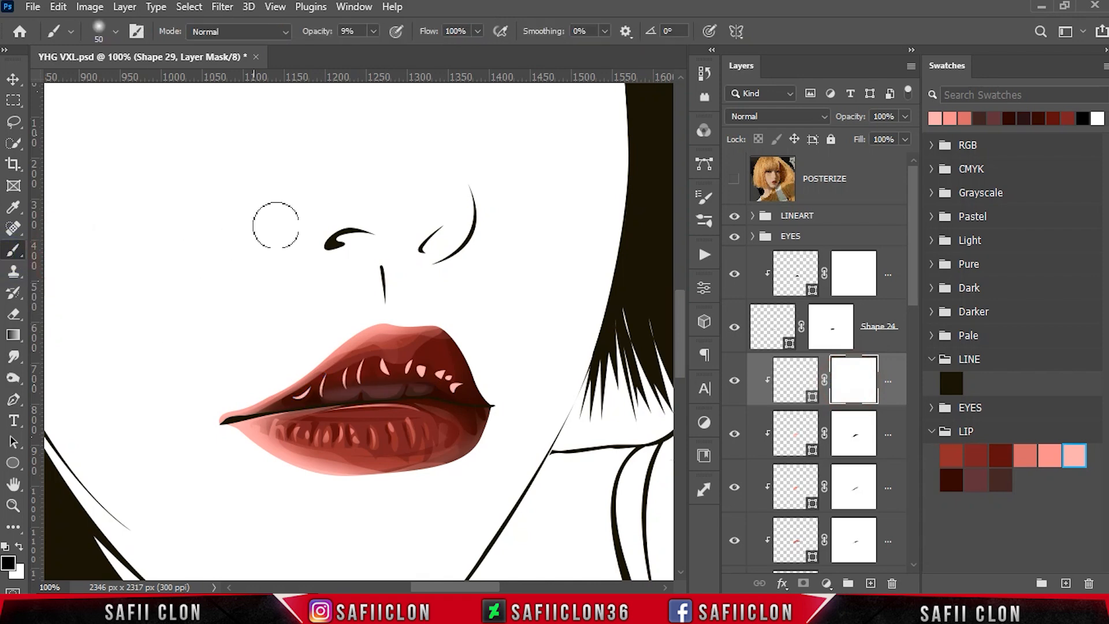
{"action": "left_click", "coordinate": [373, 33]}
{"action": "left_click", "coordinate": [373, 32]}
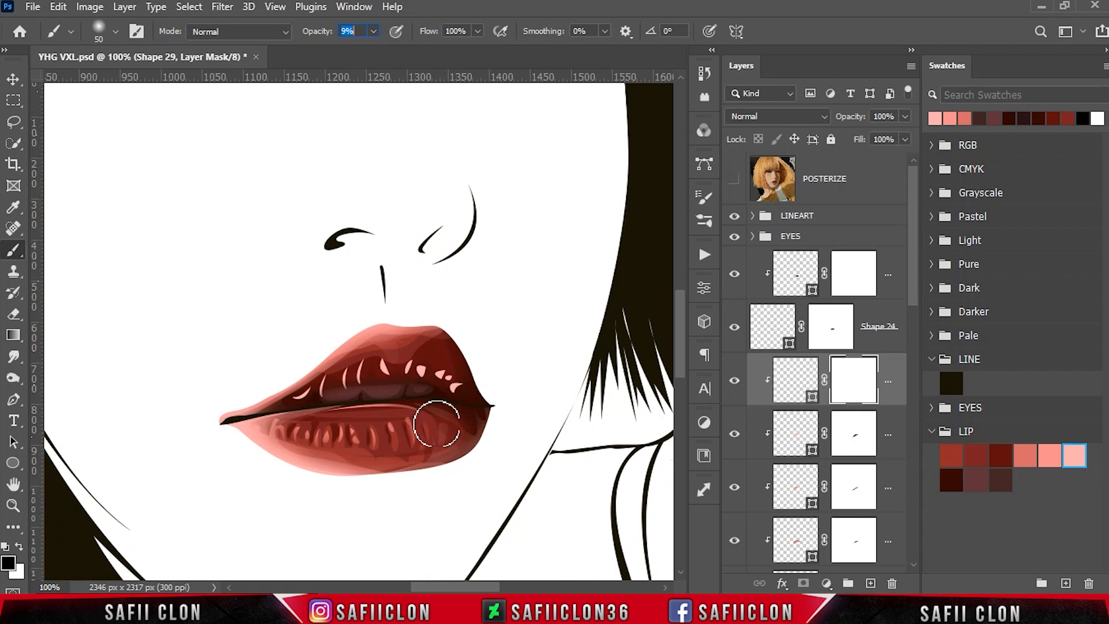
{"action": "left_click_drag", "start_coordinate": [396, 382], "coordinate": [464, 385]}
{"action": "mouse_move", "coordinate": [327, 392]}
{"action": "left_mouse_down"}
{"action": "mouse_move", "coordinate": [304, 413]}
{"action": "mouse_move", "coordinate": [396, 367]}
{"action": "mouse_move", "coordinate": [441, 368]}
{"action": "mouse_move", "coordinate": [485, 397]}
{"action": "left_mouse_up"}
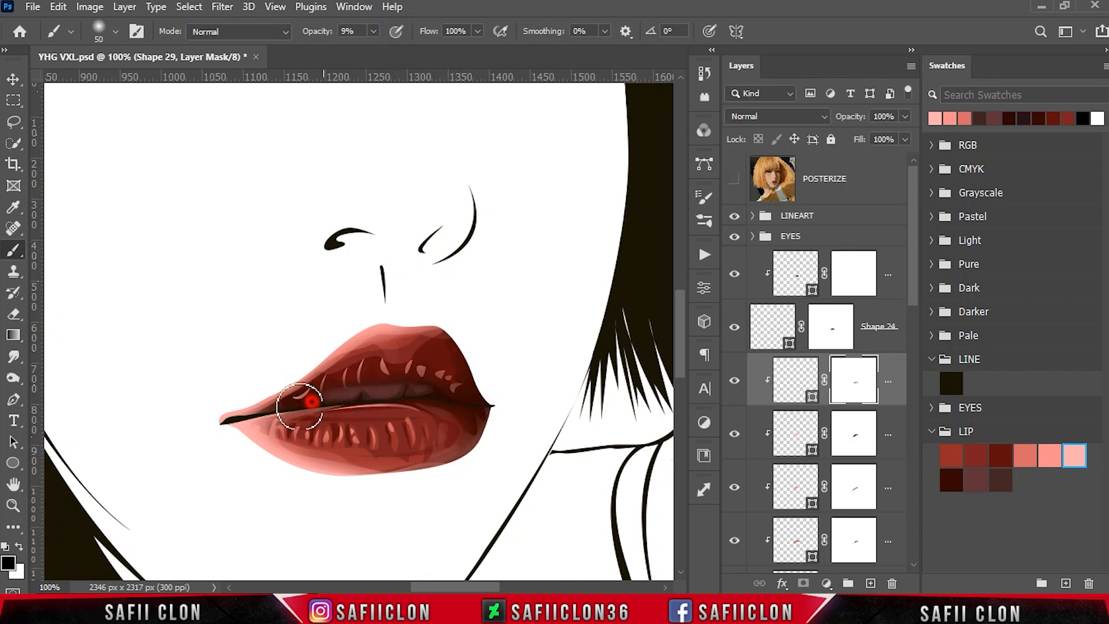
{"action": "scroll", "coordinate": [407, 281], "scroll_direction": "down", "scroll_amount": 5}
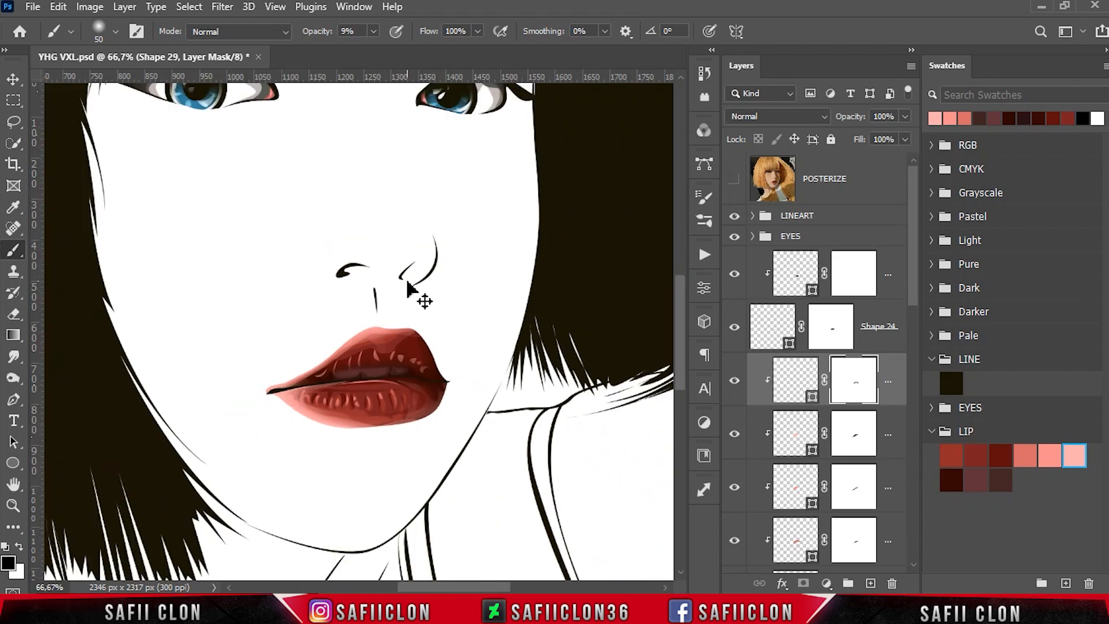
{"action": "scroll", "coordinate": [408, 281], "scroll_direction": "up", "scroll_amount": 4}
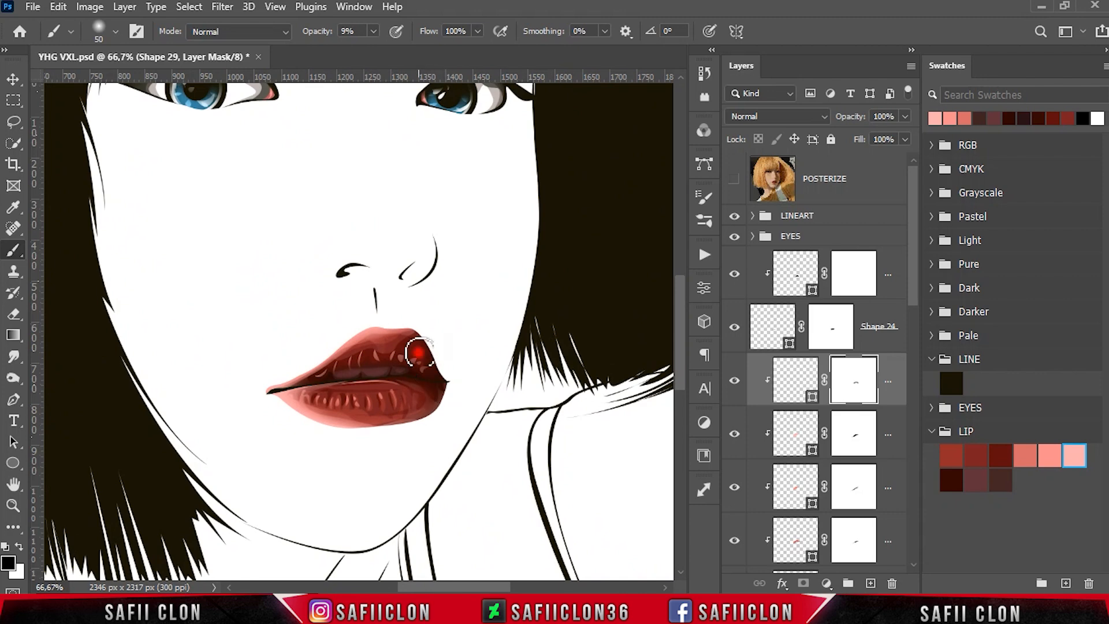
Step: Fade the small highlights further on Shape 29's mask, reducing the brush to 35 px, and compare the lip with the layer hidden and shown
{"action": "mouse_move", "coordinate": [420, 356]}
{"action": "left_mouse_down"}
{"action": "mouse_move", "coordinate": [379, 346]}
{"action": "mouse_move", "coordinate": [333, 381]}
{"action": "mouse_move", "coordinate": [434, 374]}
{"action": "mouse_move", "coordinate": [378, 350]}
{"action": "mouse_move", "coordinate": [354, 358]}
{"action": "mouse_move", "coordinate": [344, 379]}
{"action": "left_mouse_up"}
{"action": "key", "text": "bracketleft"}
{"action": "key", "text": "bracketleft"}
{"action": "key", "text": "bracketleft"}
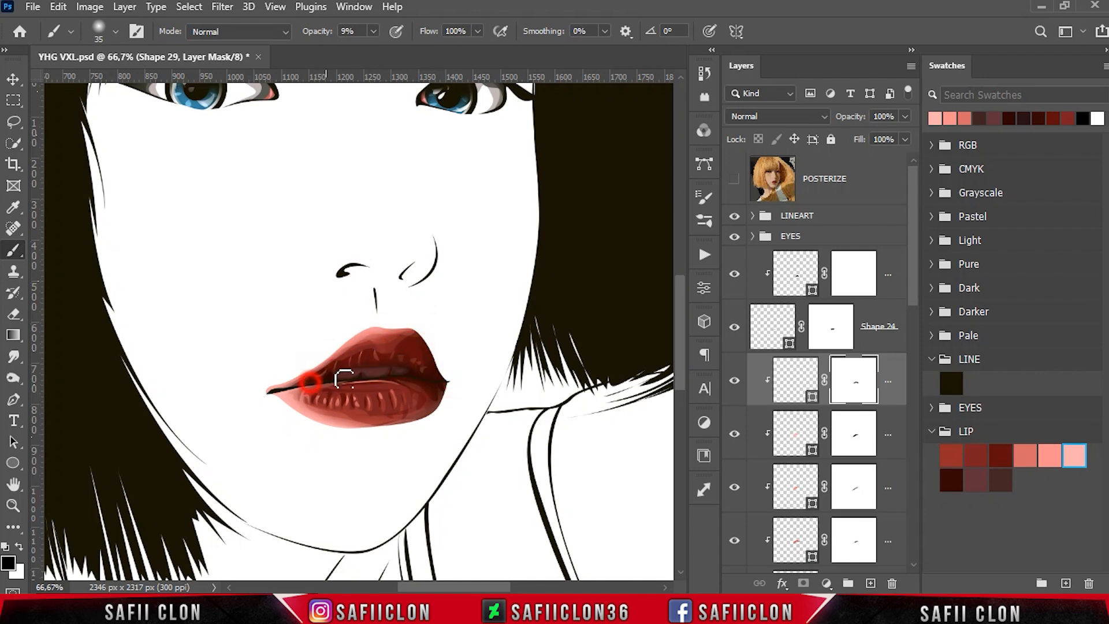
{"action": "left_click", "coordinate": [737, 383]}
{"action": "left_click", "coordinate": [736, 384]}
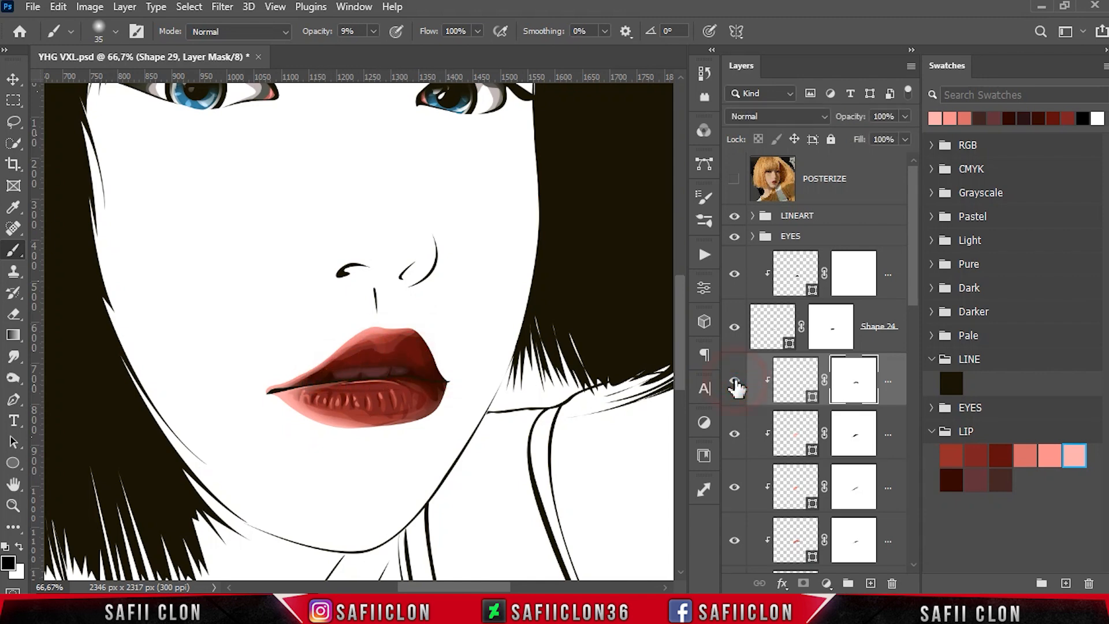
Step: Group all the lip layers, from the topmost clipped shape down to Shape 11, into a group named MOUTH
{"action": "left_click", "coordinate": [879, 283]}
{"action": "left_click_drag", "start_coordinate": [911, 262], "coordinate": [928, 528]}
{"action": "left_click", "coordinate": [867, 476], "text": "shift"}
{"action": "right_click", "coordinate": [859, 471]}
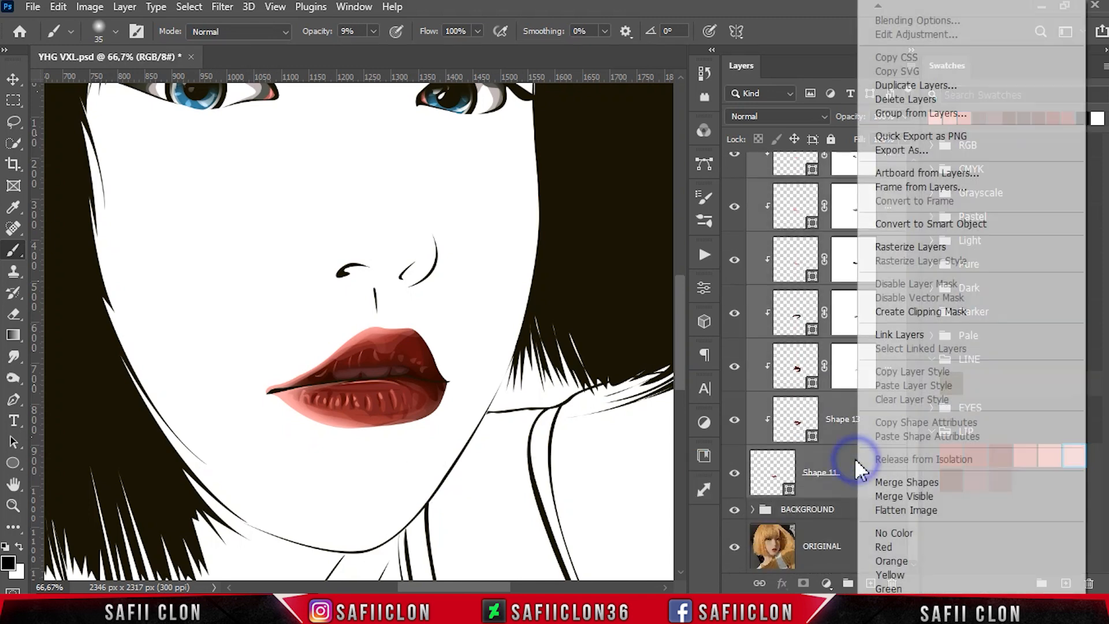
{"action": "left_click", "coordinate": [919, 114]}
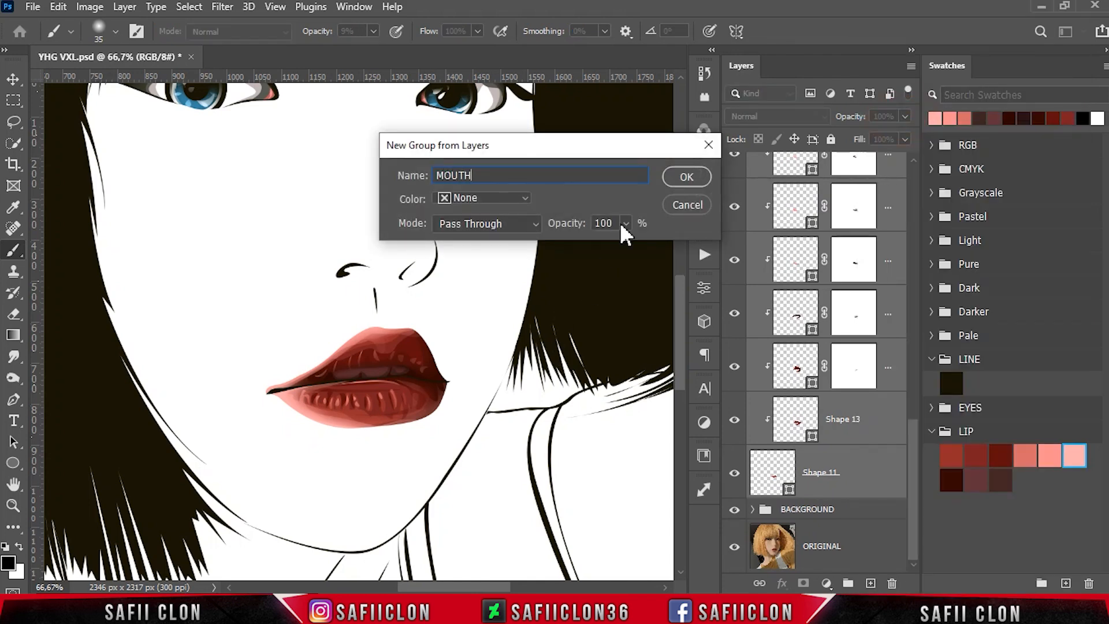
{"action": "key", "text": "Return"}
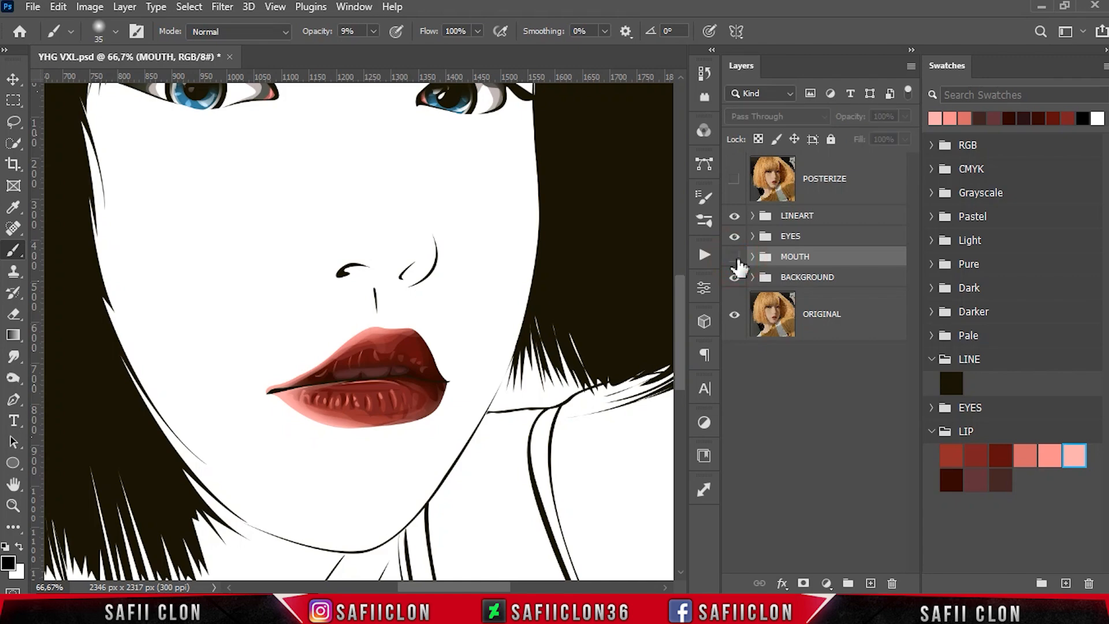
Step: Make the MOUTH group visible and save YHG VXL.psd, checking the whole portrait
{"action": "left_click", "coordinate": [736, 259]}
{"action": "key", "text": "ctrl+minus"}
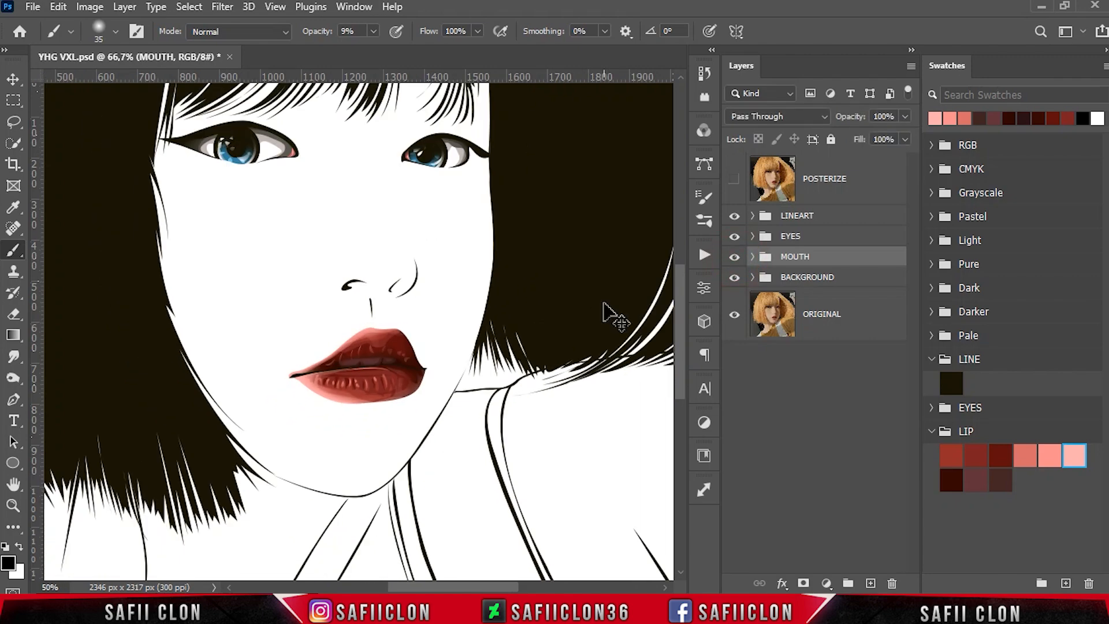
{"action": "key", "text": "ctrl+minus"}
{"action": "key", "text": "ctrl+minus"}
{"action": "key", "text": "ctrl+minus"}
{"action": "key", "text": "ctrl+s"}
{"action": "key", "text": "ctrl+minus"}
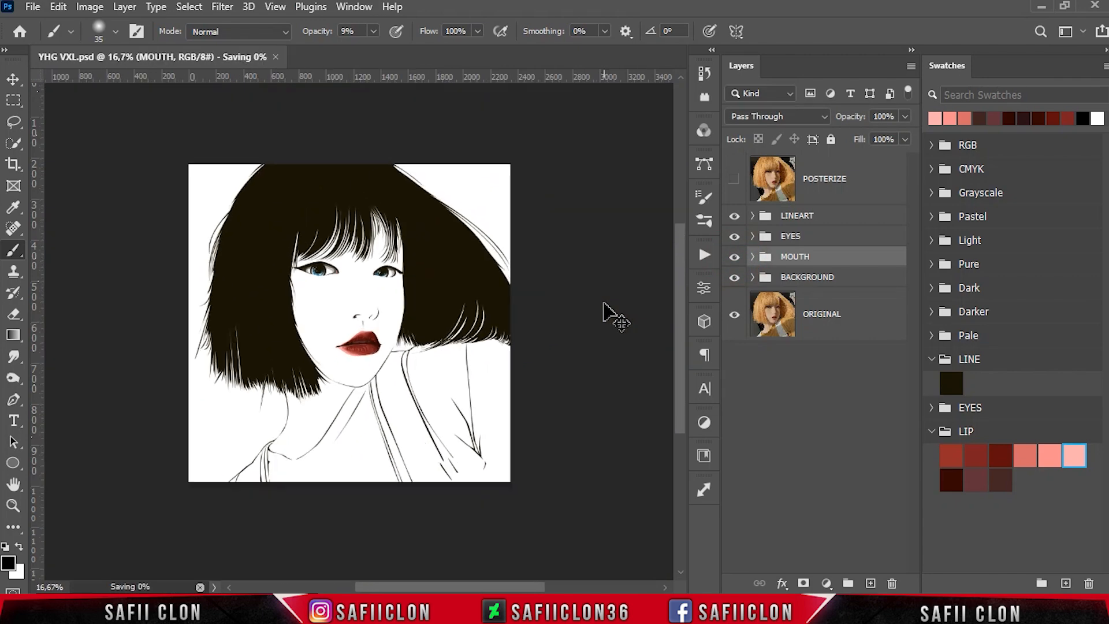
{"action": "key", "text": "ctrl+plus"}
{"action": "key", "text": "ctrl+plus"}
{"action": "key", "text": "ctrl+minus"}
{"action": "key", "text": "ctrl+minus"}
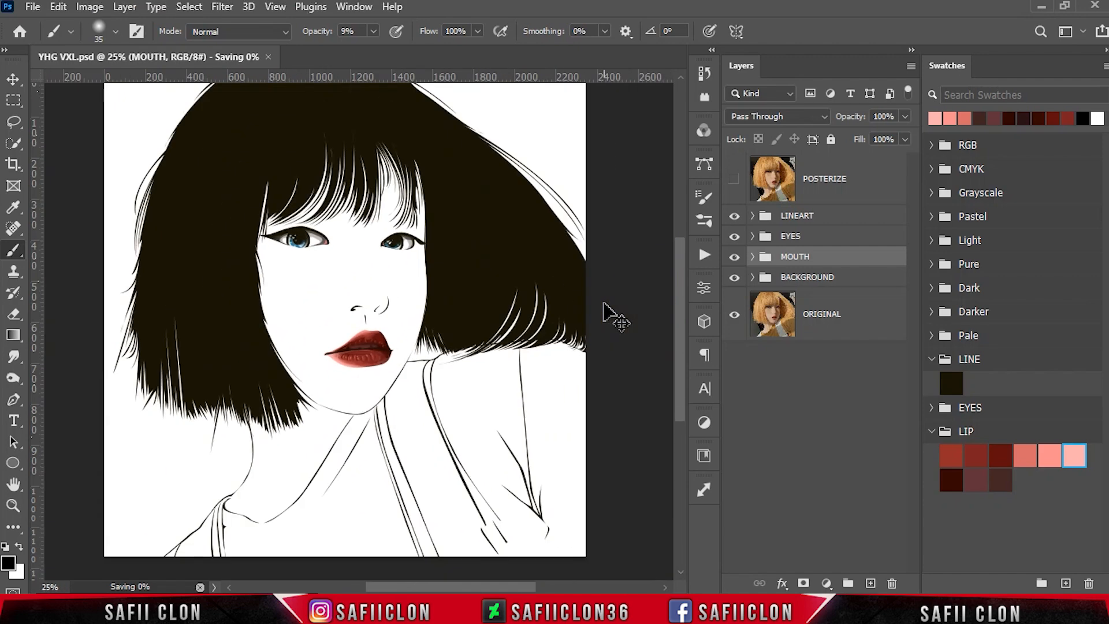
{"action": "scroll", "coordinate": [565, 156], "scroll_direction": "up", "scroll_amount": 1}
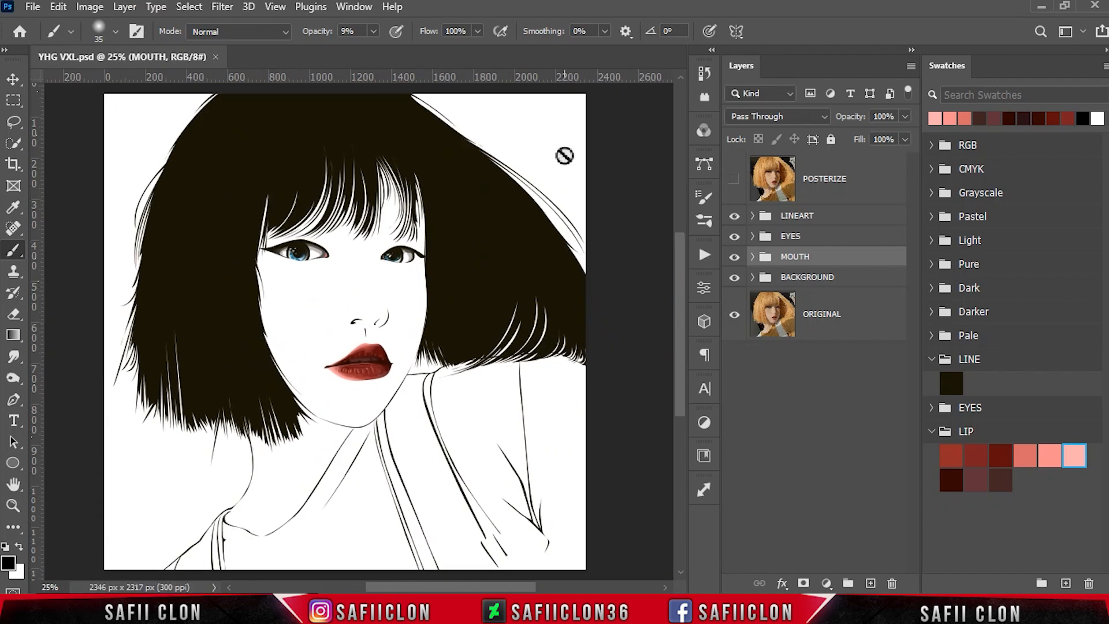